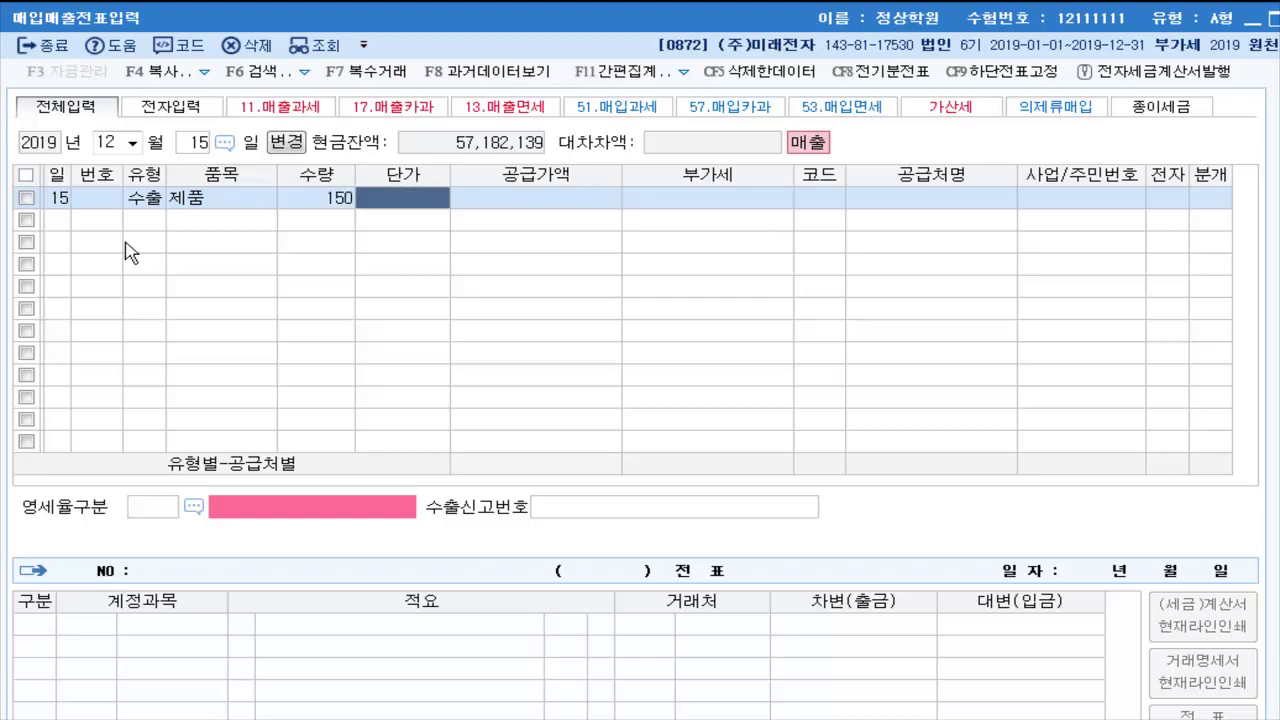
# Set the December 15 export product entry's unit price to 363,000 and choose Ga.Co.Ltd (00101) as its trading partner
pyautogui.write('3630000')
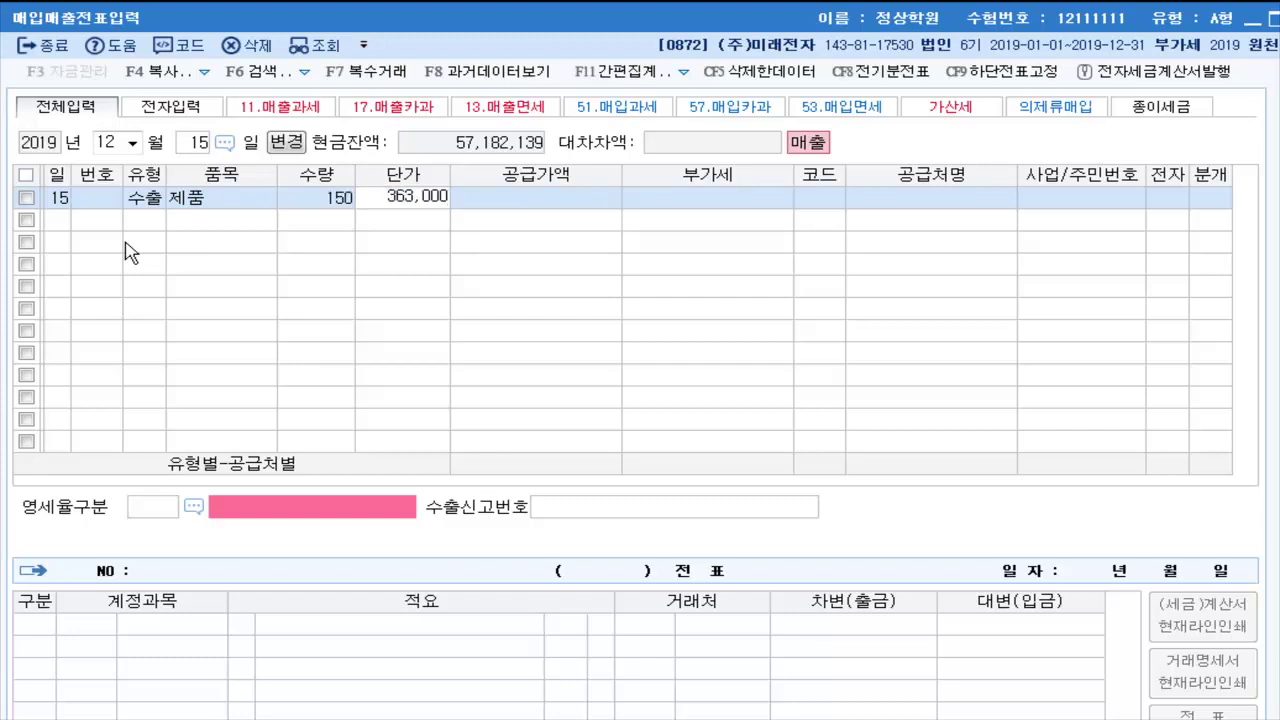
pyautogui.press('Return')
pyautogui.press('Return')
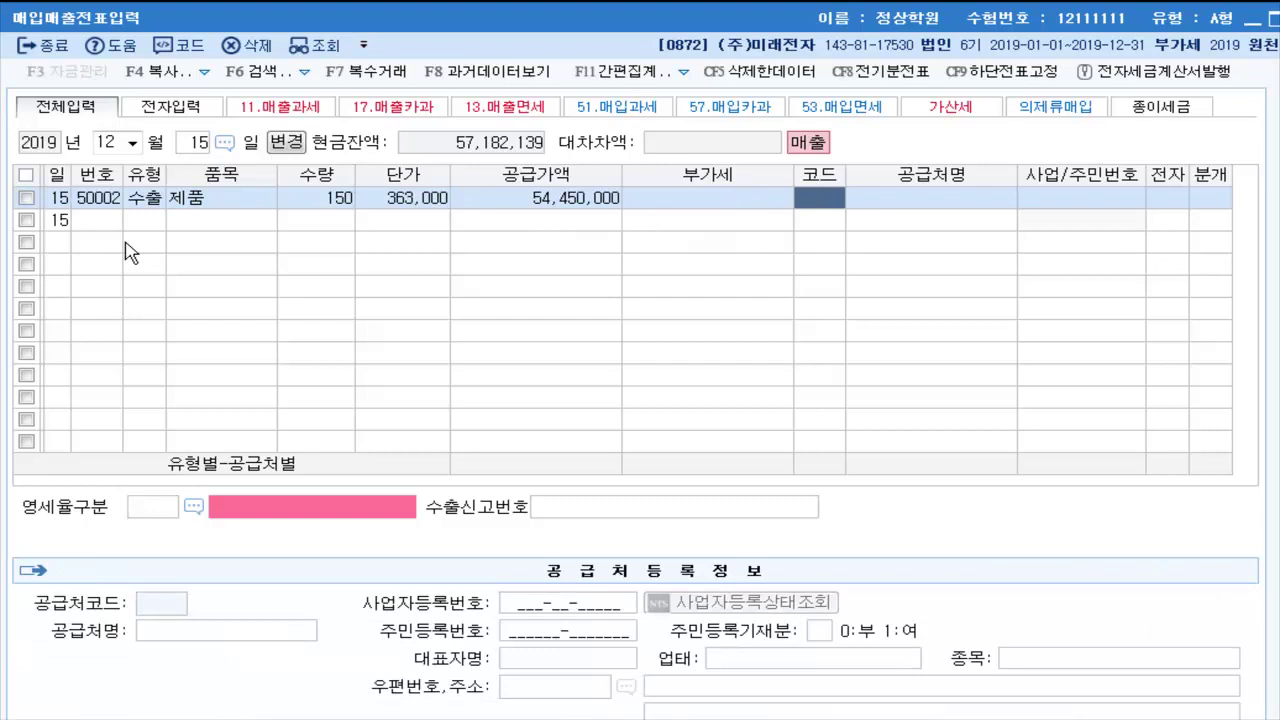
pyautogui.press('+')
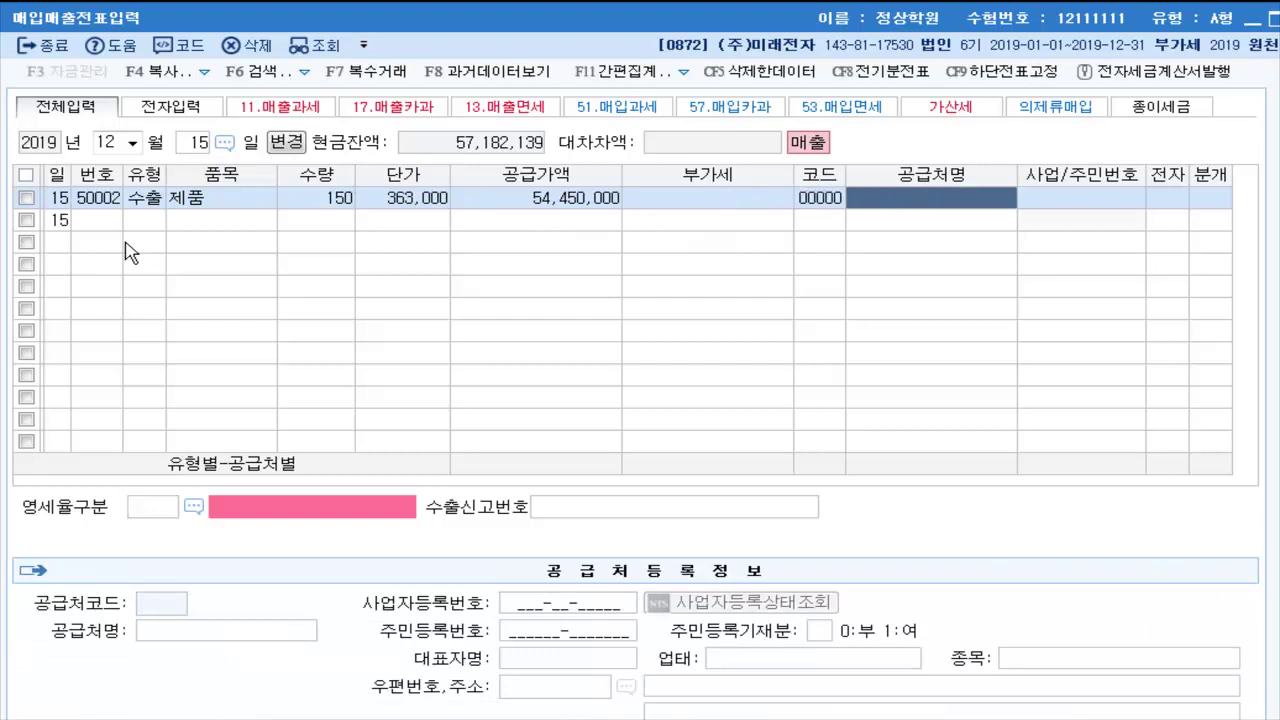
pyautogui.press('Return')
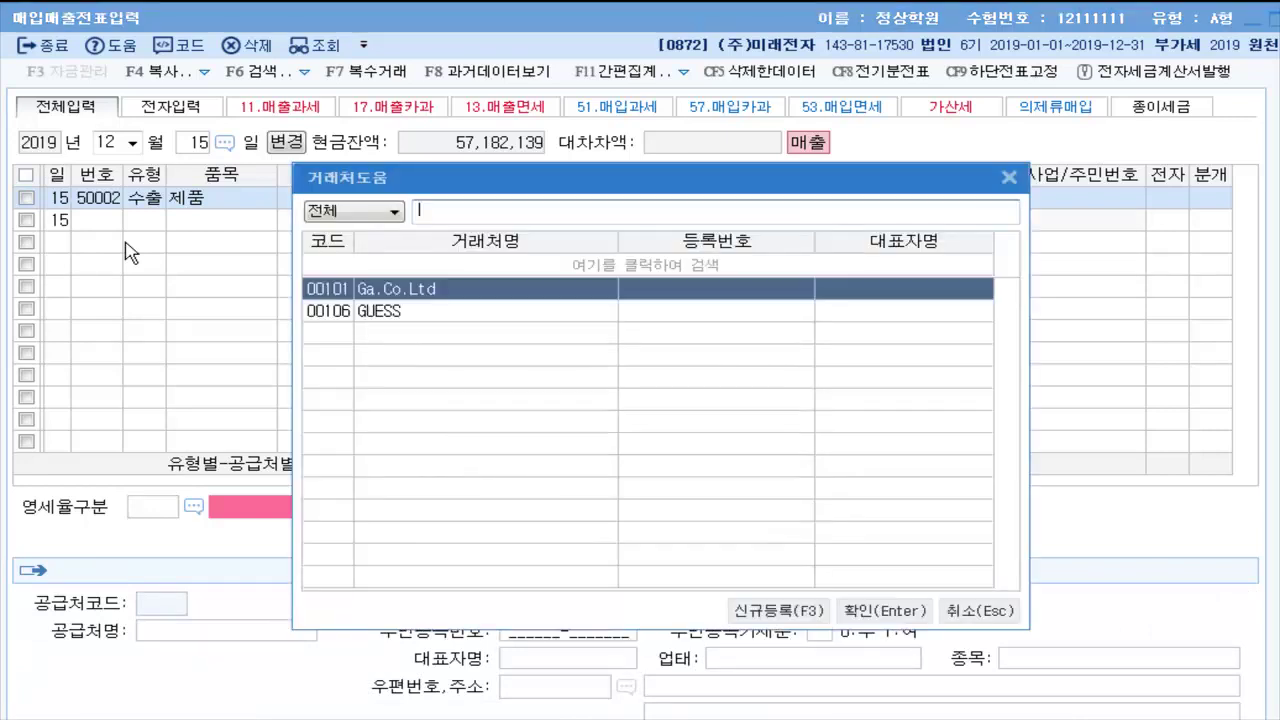
pyautogui.press('Return')
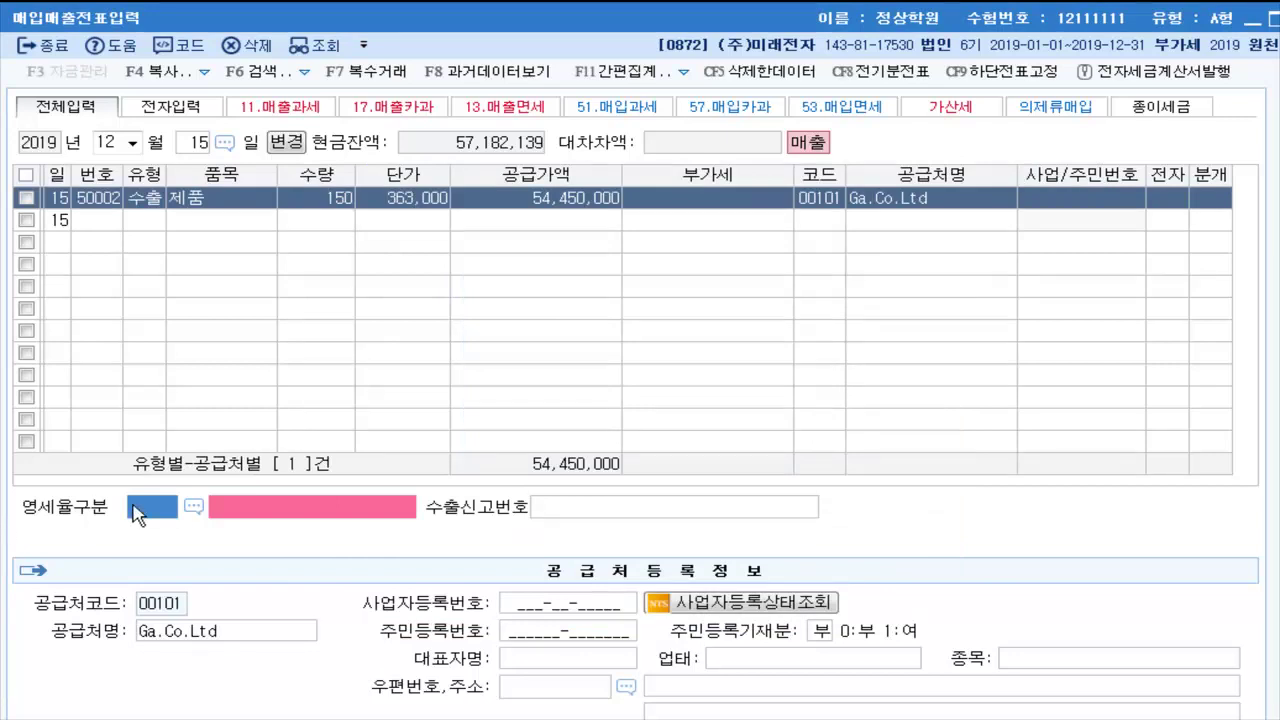
pyautogui.write('1')
pyautogui.press('Return')
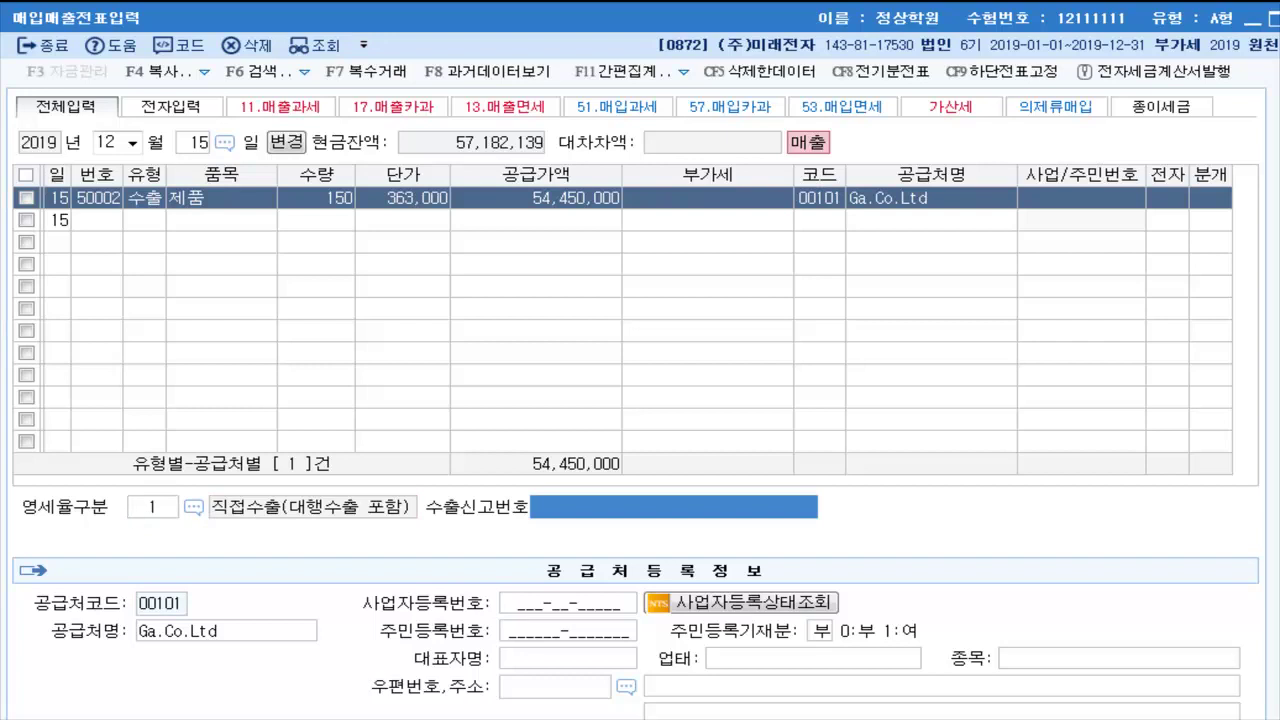
pyautogui.write('010')
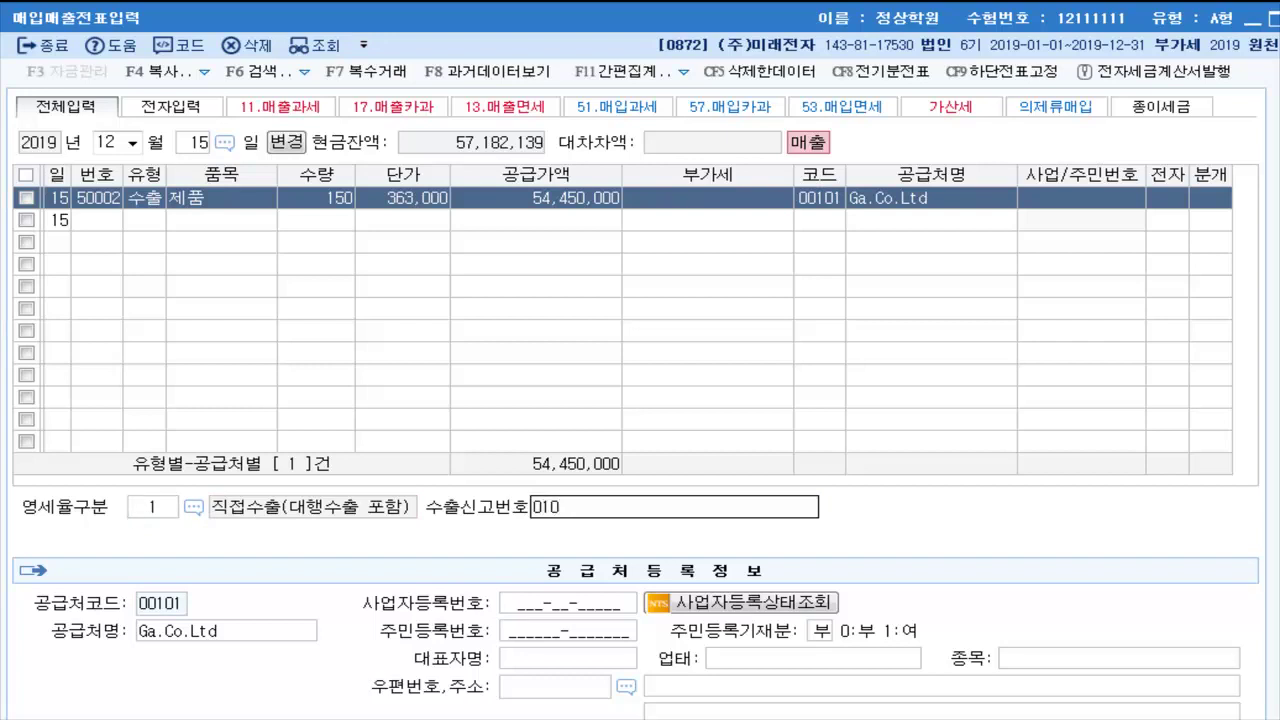
pyautogui.write('-05-23-000001')
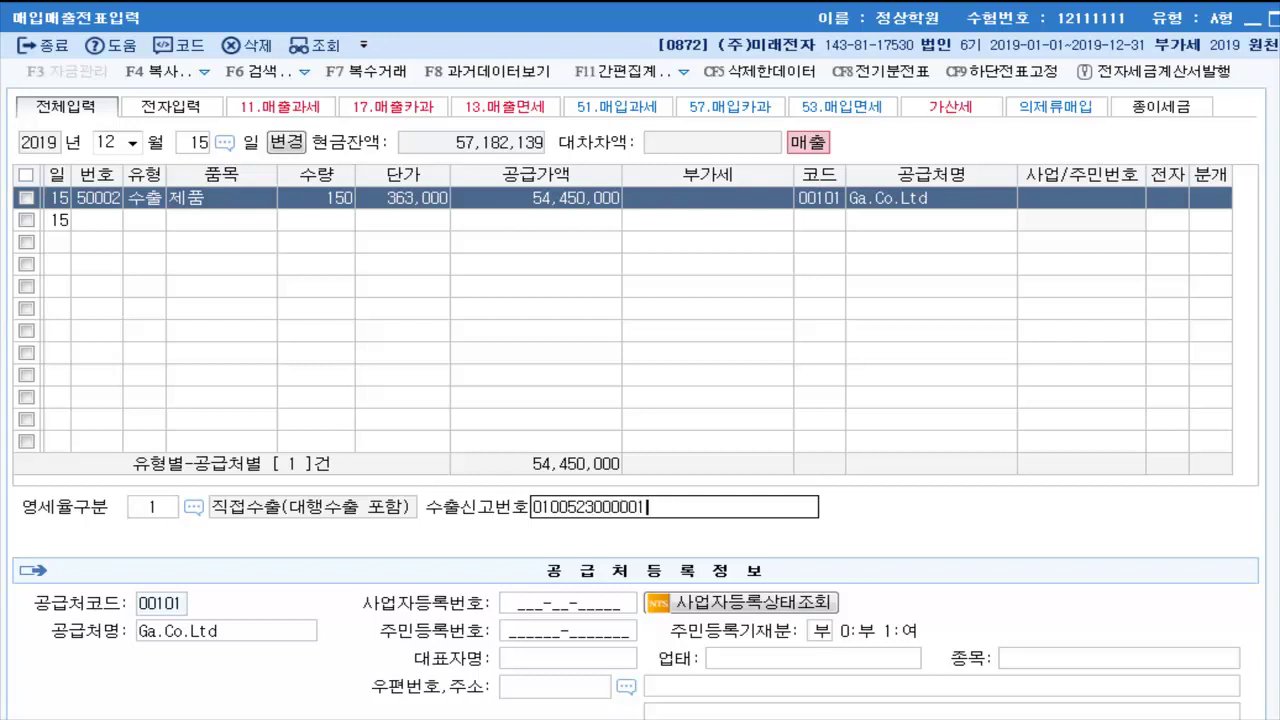
pyautogui.write('0-2')
pyautogui.press('Return')
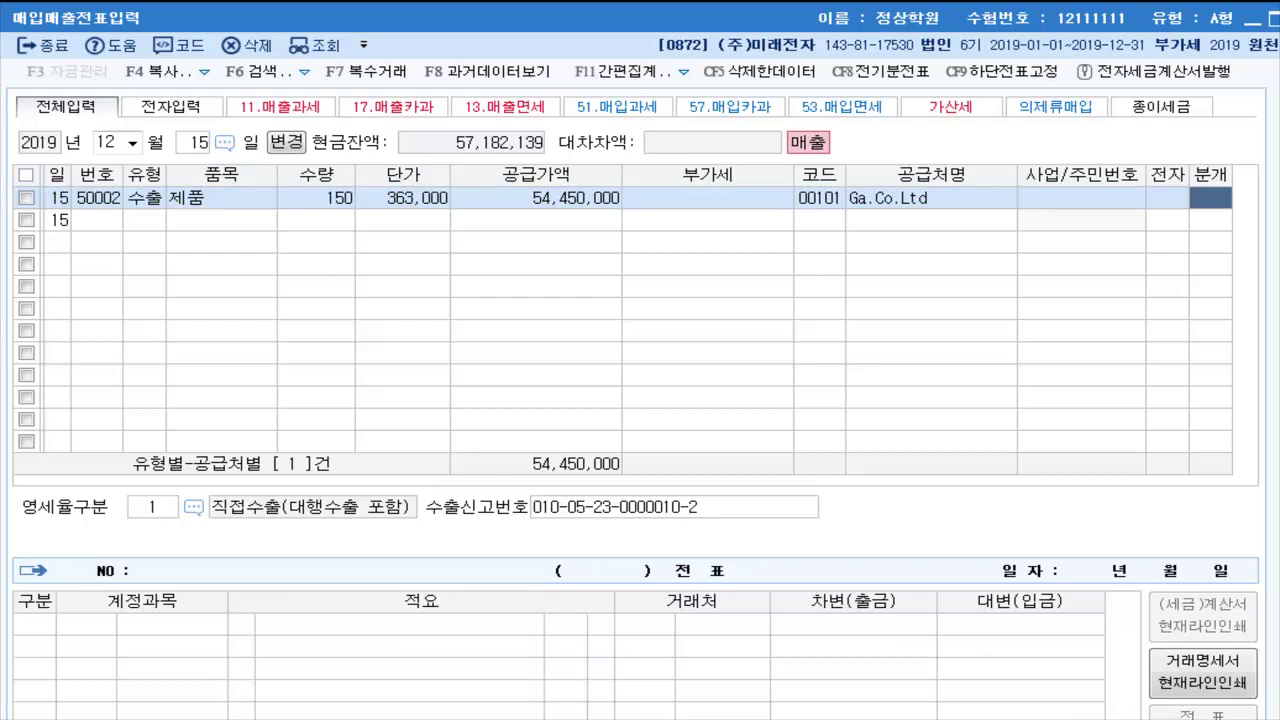
# Set the export entry's journal type to 2, credit sale (외상), and close the sales voucher form
pyautogui.write('2')
pyautogui.press('Return')
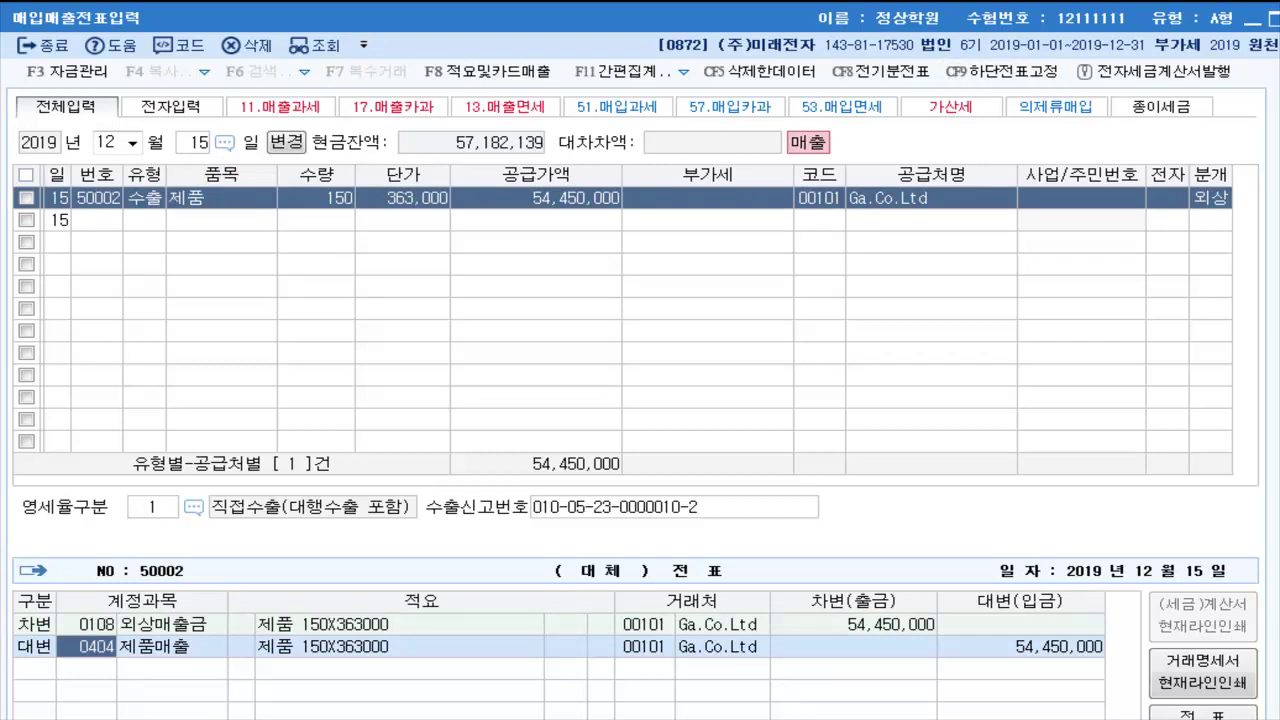
pyautogui.press('Escape')
# Open the export performance statement (수출실적명세서) in the VAT section for October to December 2019
pyautogui.click(140, 50)
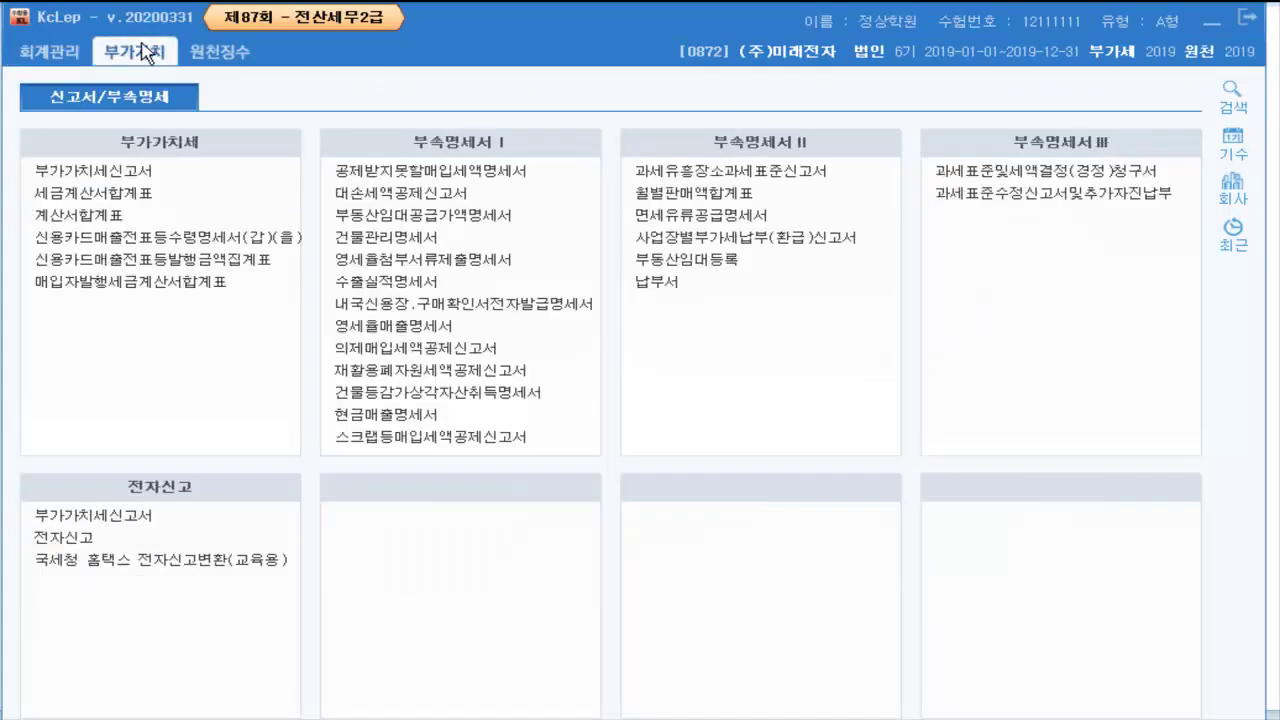
pyautogui.click(415, 284)
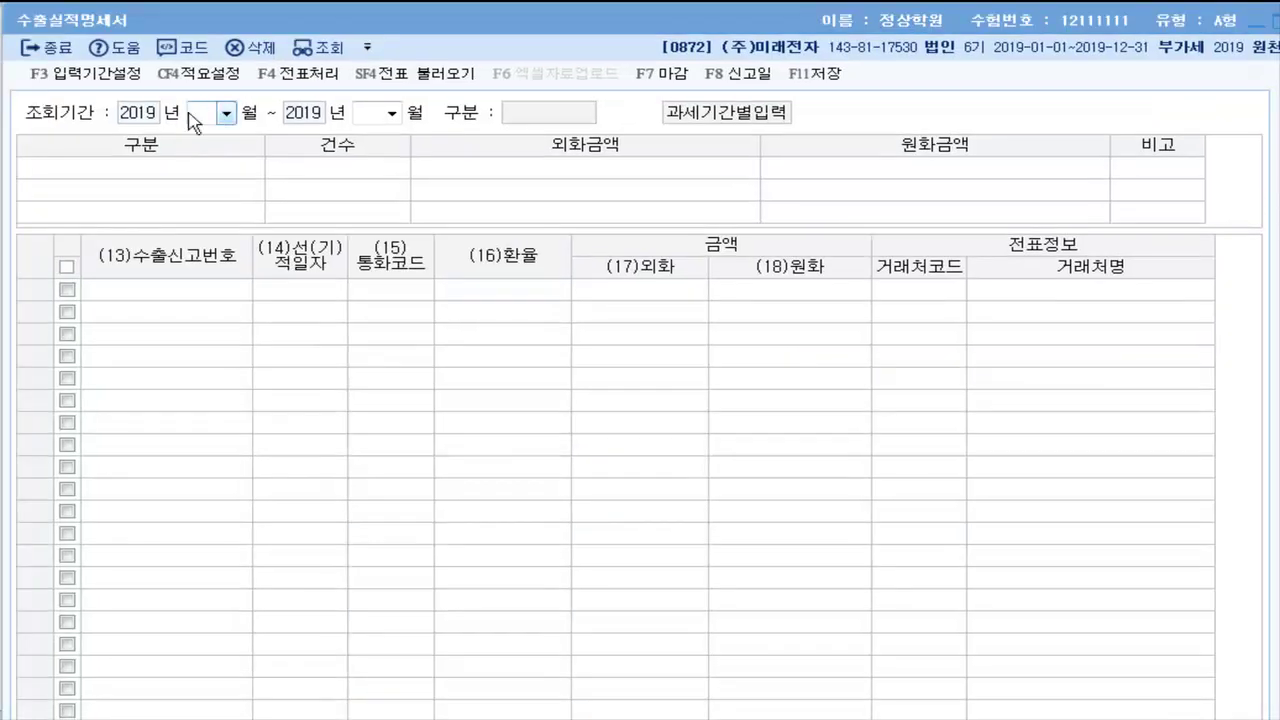
pyautogui.write('10')
pyautogui.press('Return')
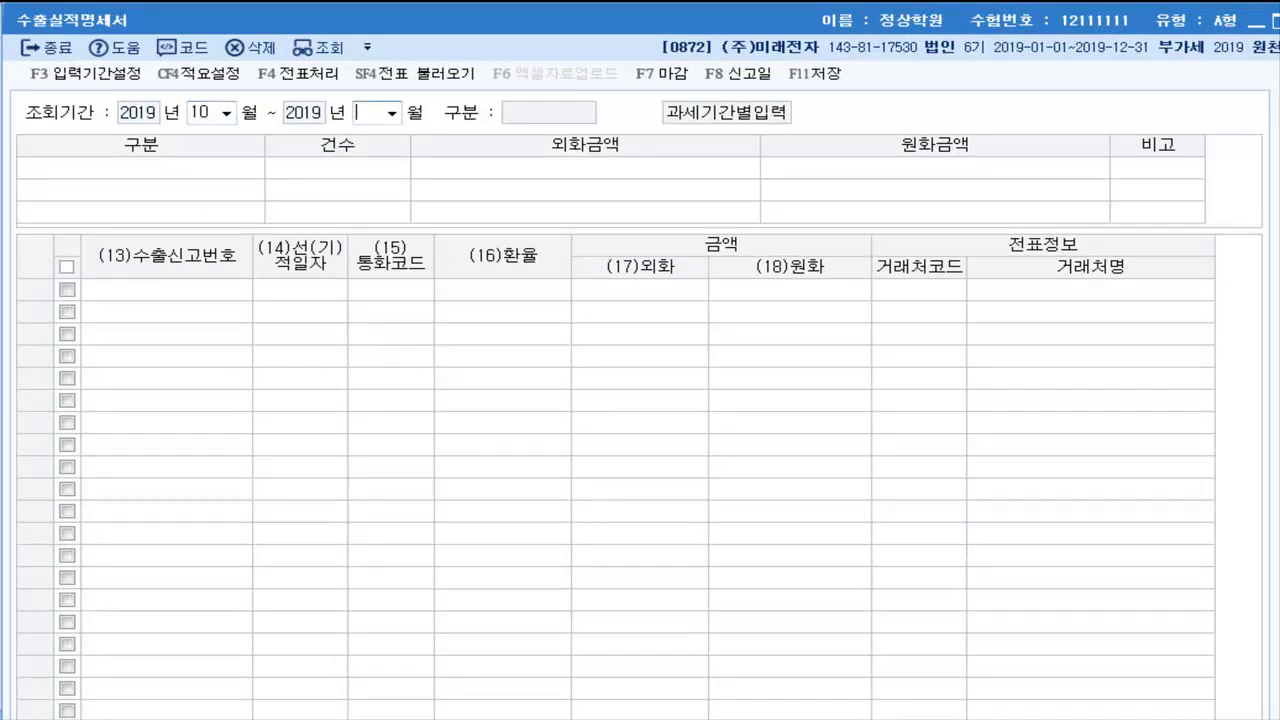
pyautogui.write('12')
pyautogui.press('Return')
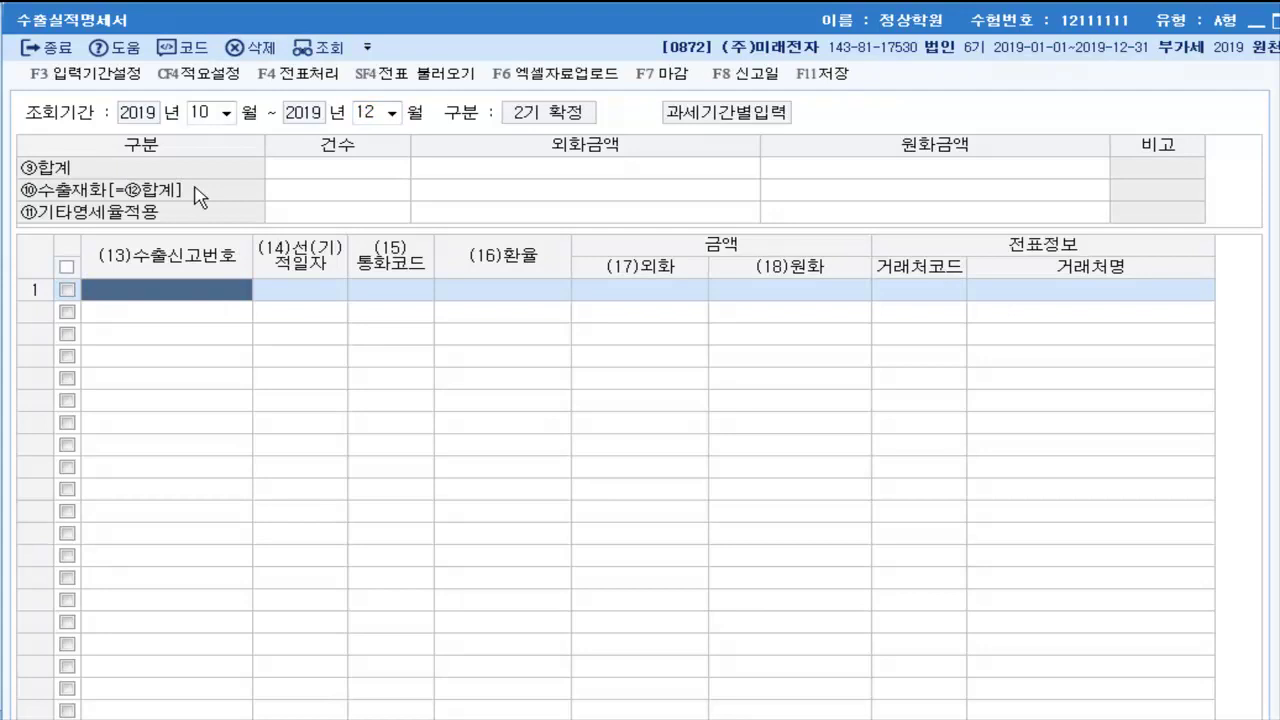
pyautogui.write('010-05-')
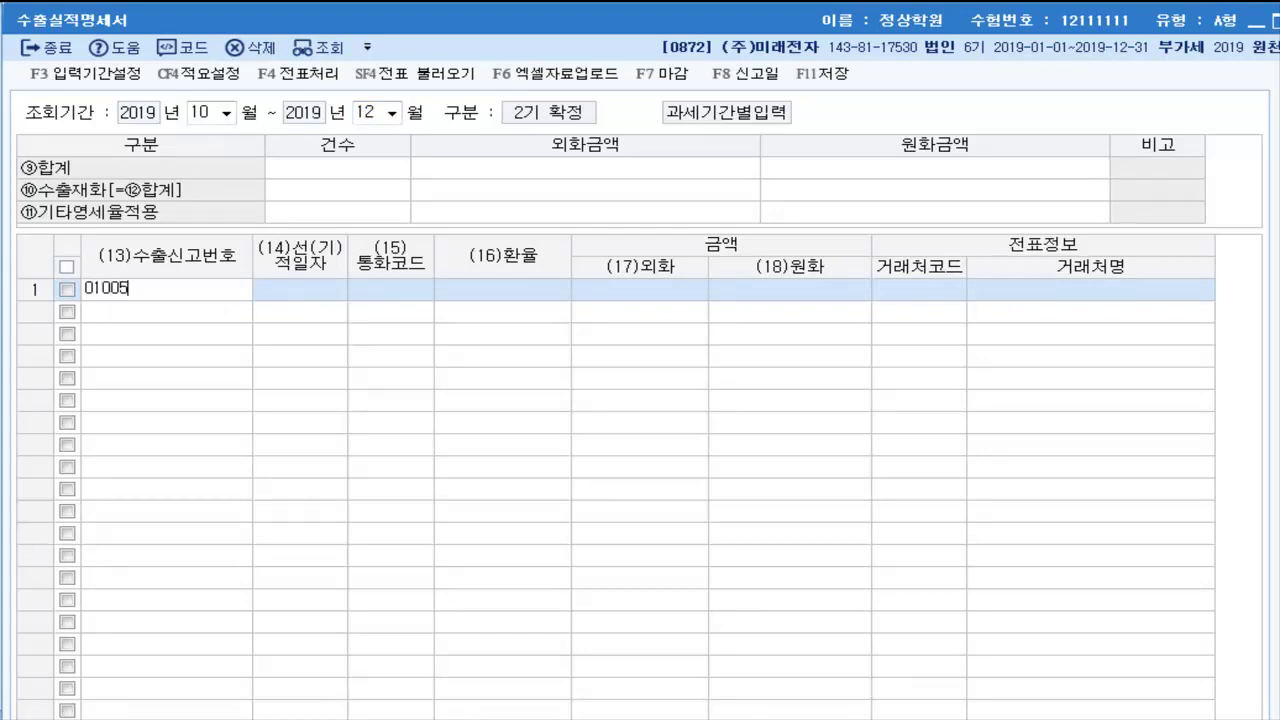
pyautogui.write('23-0')
pyautogui.write('000010-')
pyautogui.write('2')
pyautogui.press('Return')
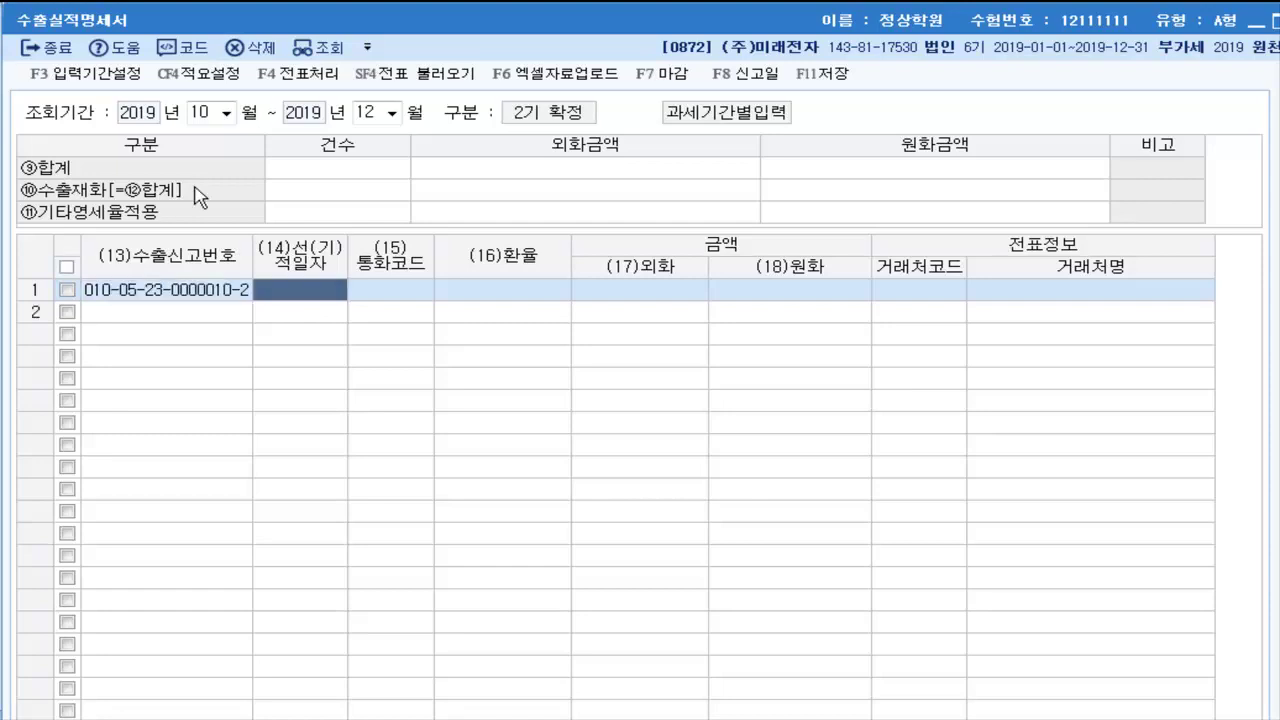
pyautogui.write('2019-12-')
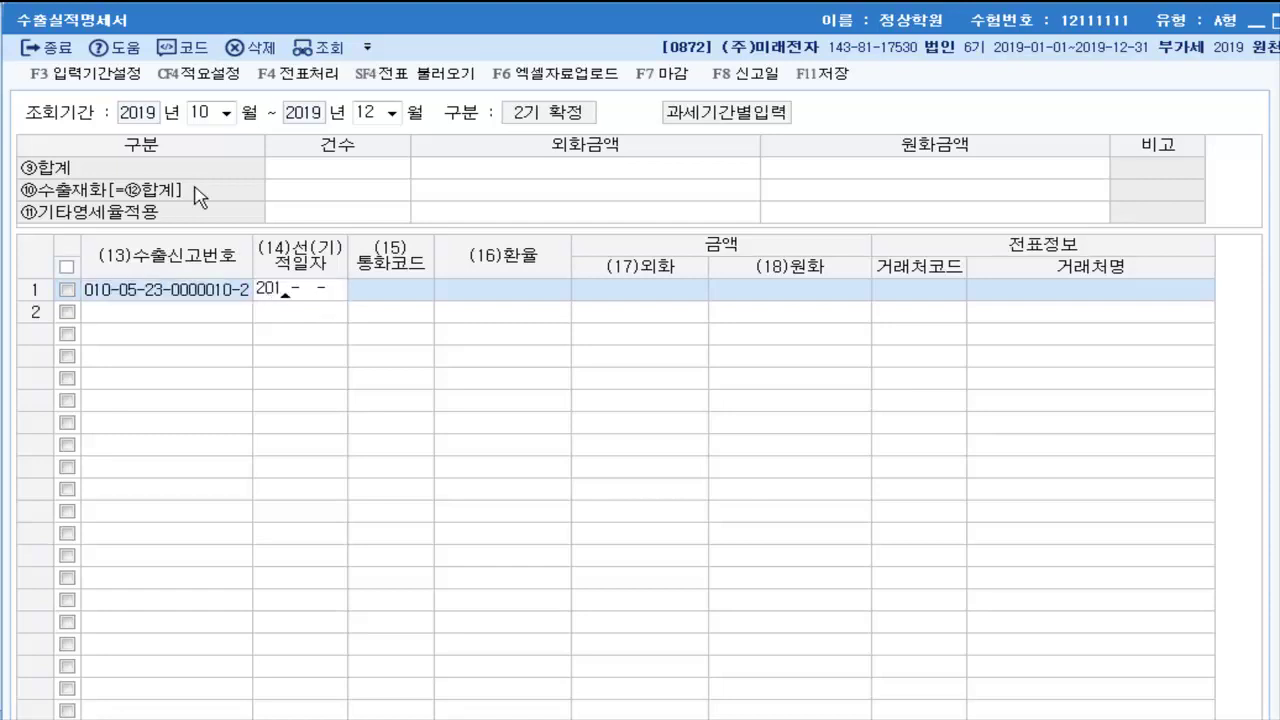
pyautogui.write('15')
pyautogui.press('Return')
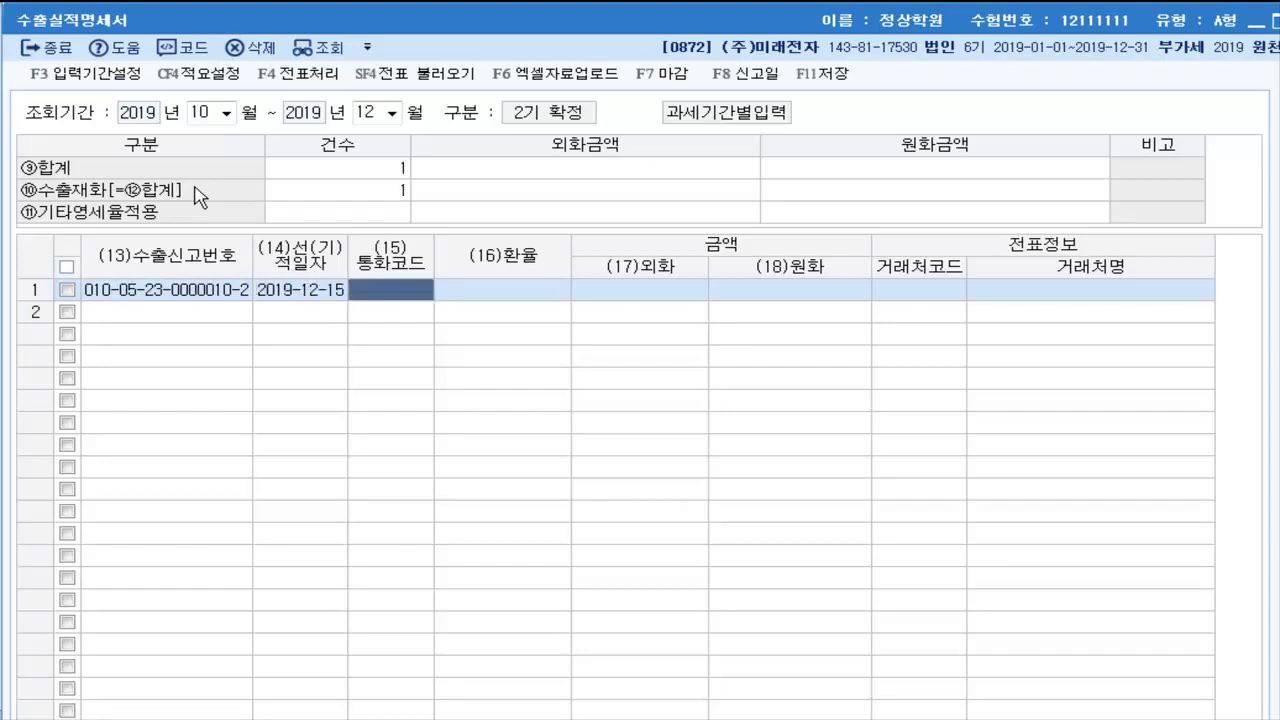
# Set the first row's currency to USD (미국) and its exchange rate to 1,210
pyautogui.press('F2')
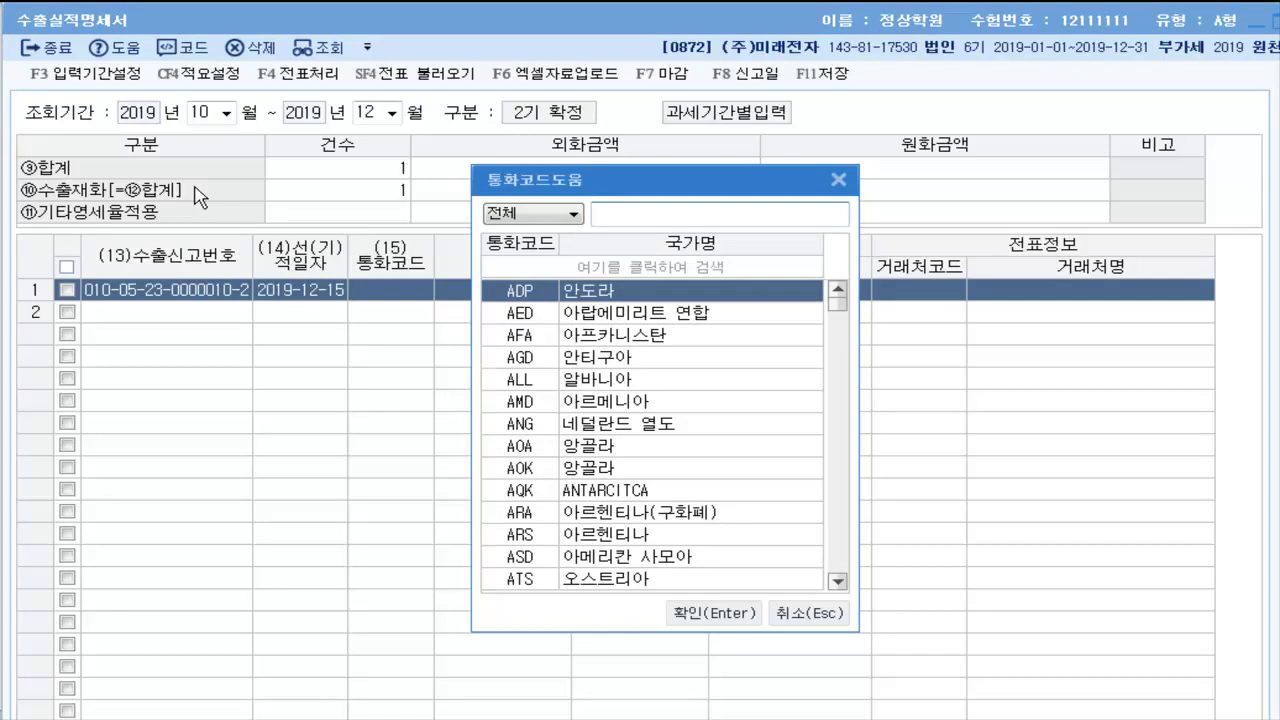
pyautogui.write('미국')
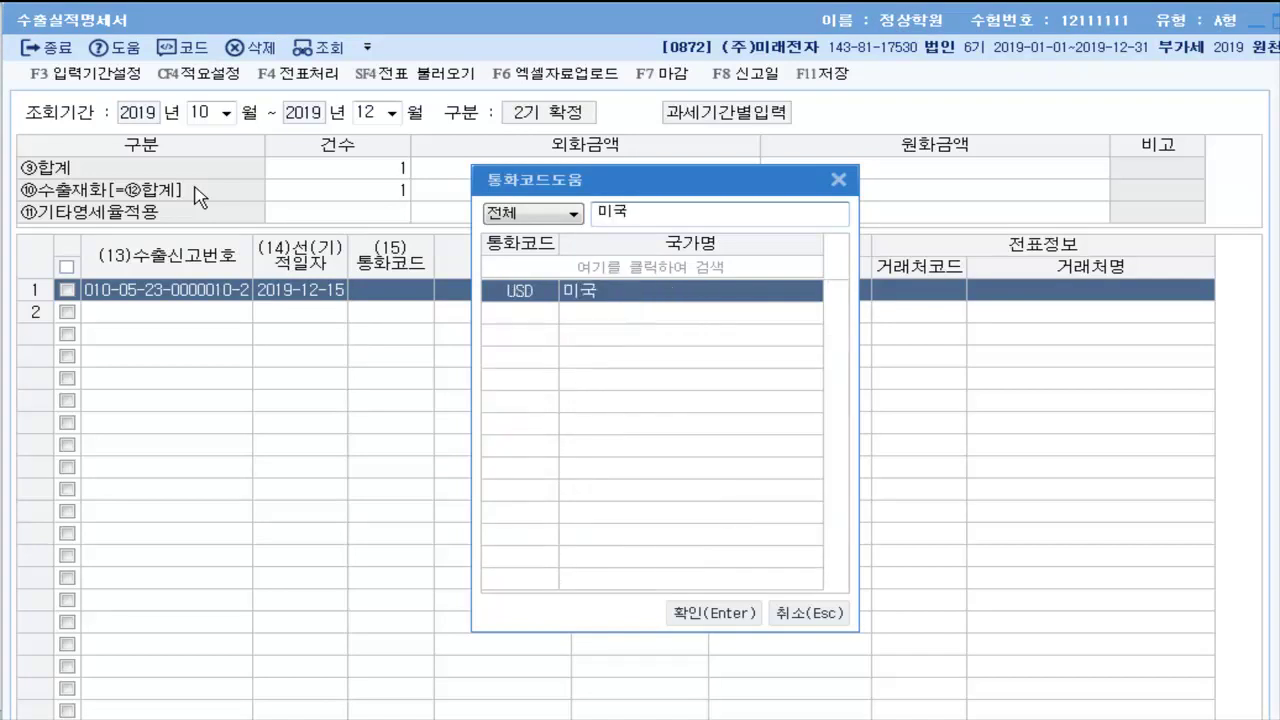
pyautogui.press('Return')
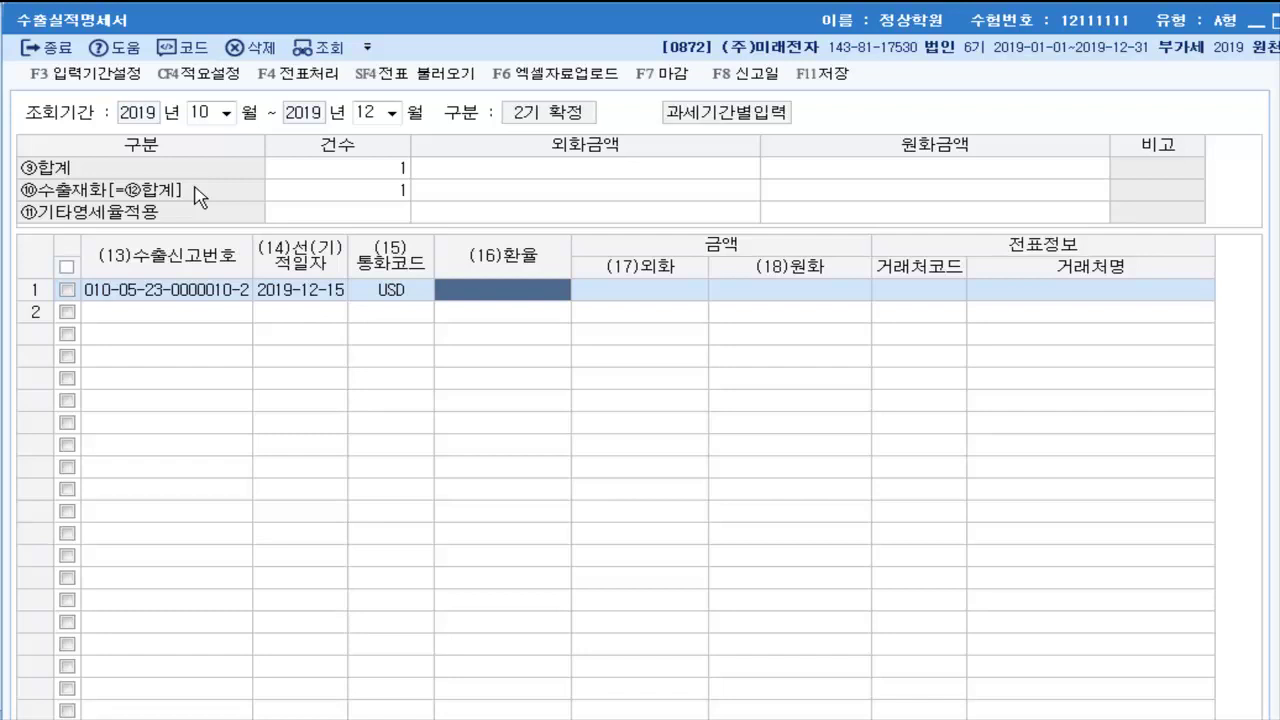
pyautogui.write('1210')
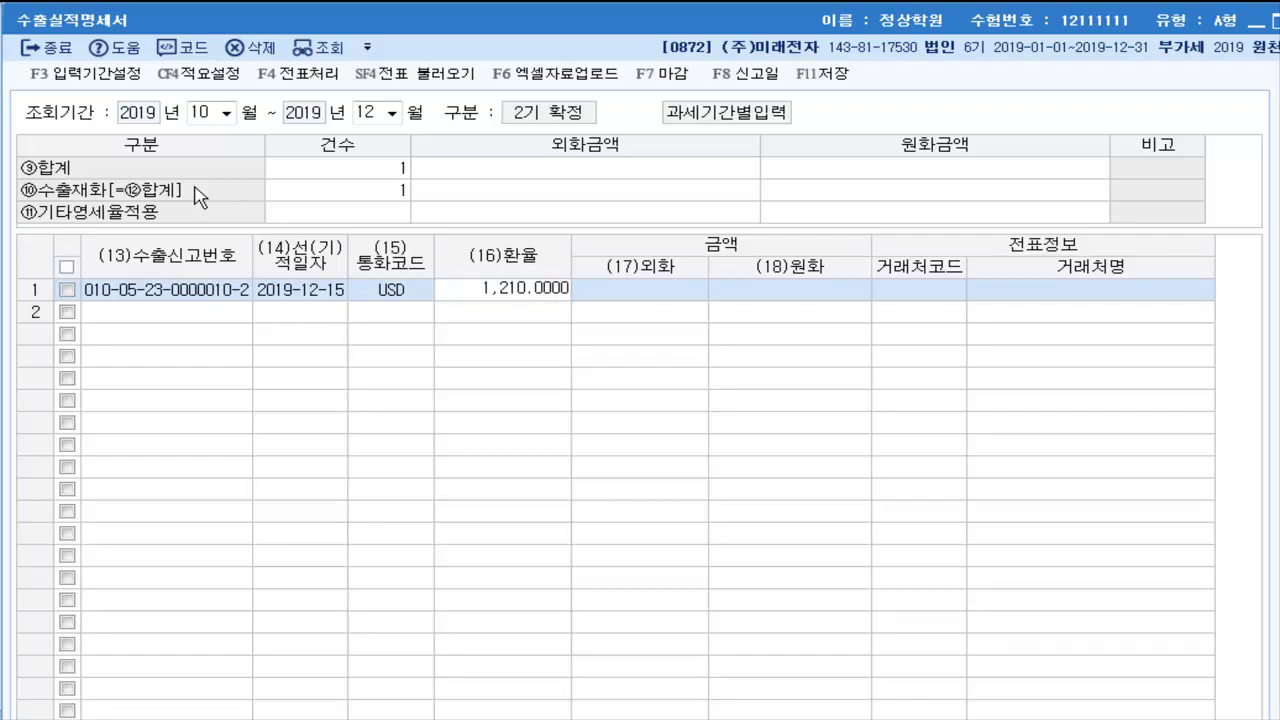
pyautogui.press('Return')
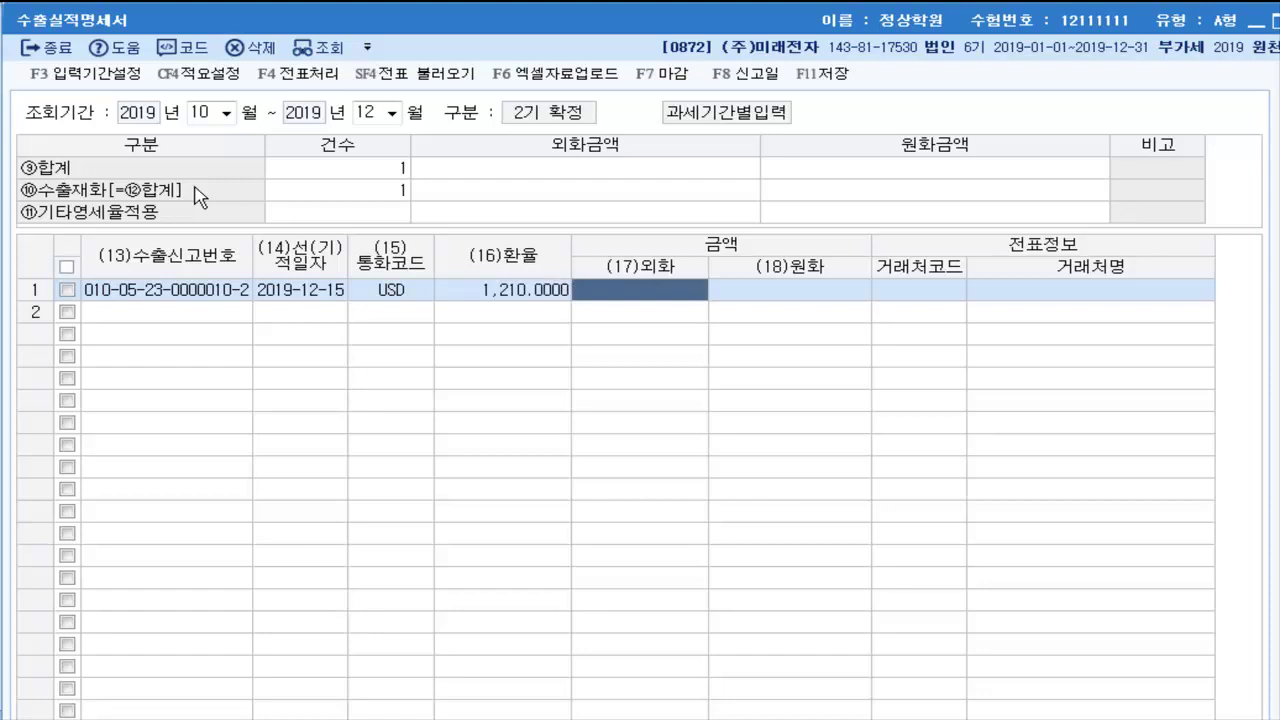
# Enter 45,000 as the row's foreign-currency amount and assign Ga.Co.Ltd (00101) as the trading partner
pyautogui.write('450000.00')
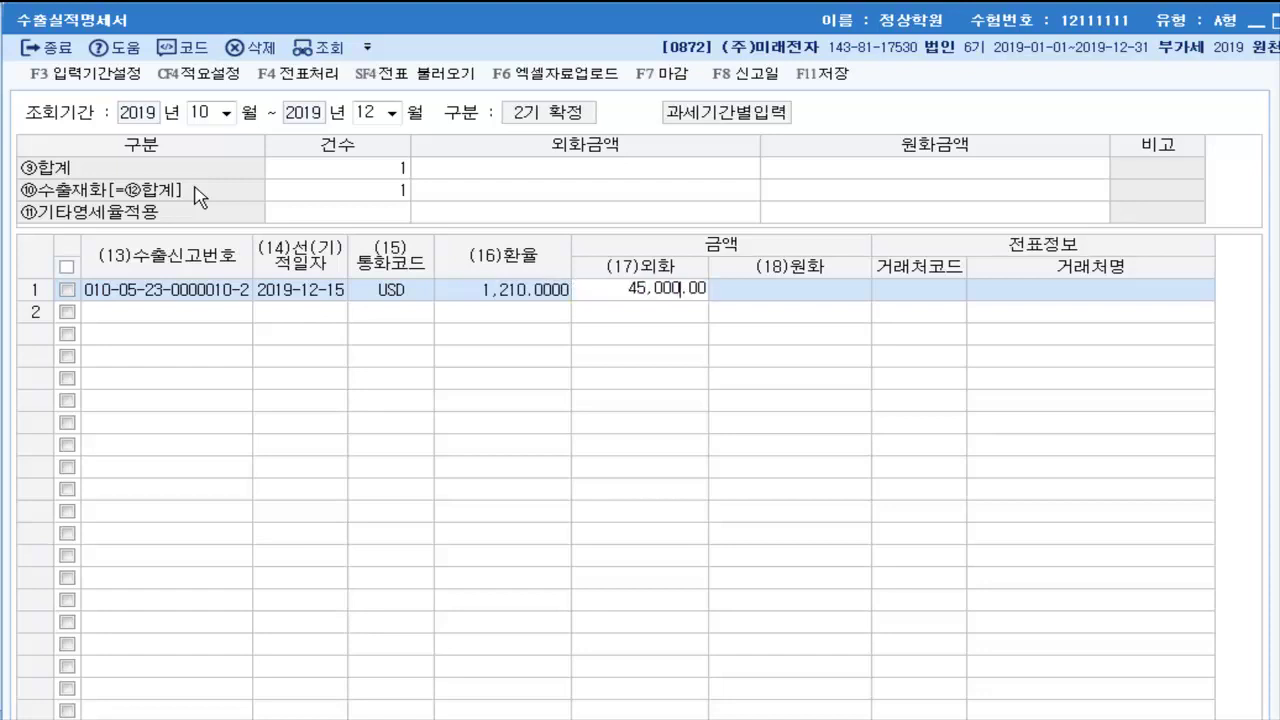
pyautogui.press('Return')
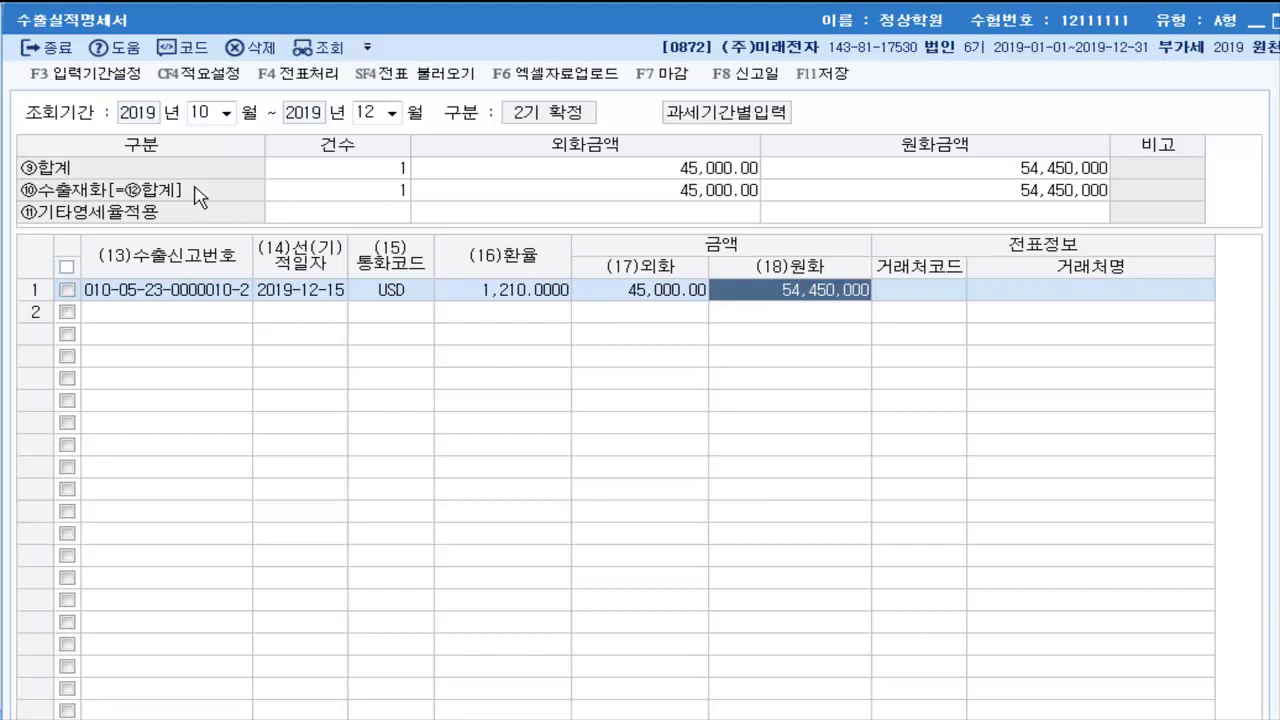
pyautogui.press('Return')
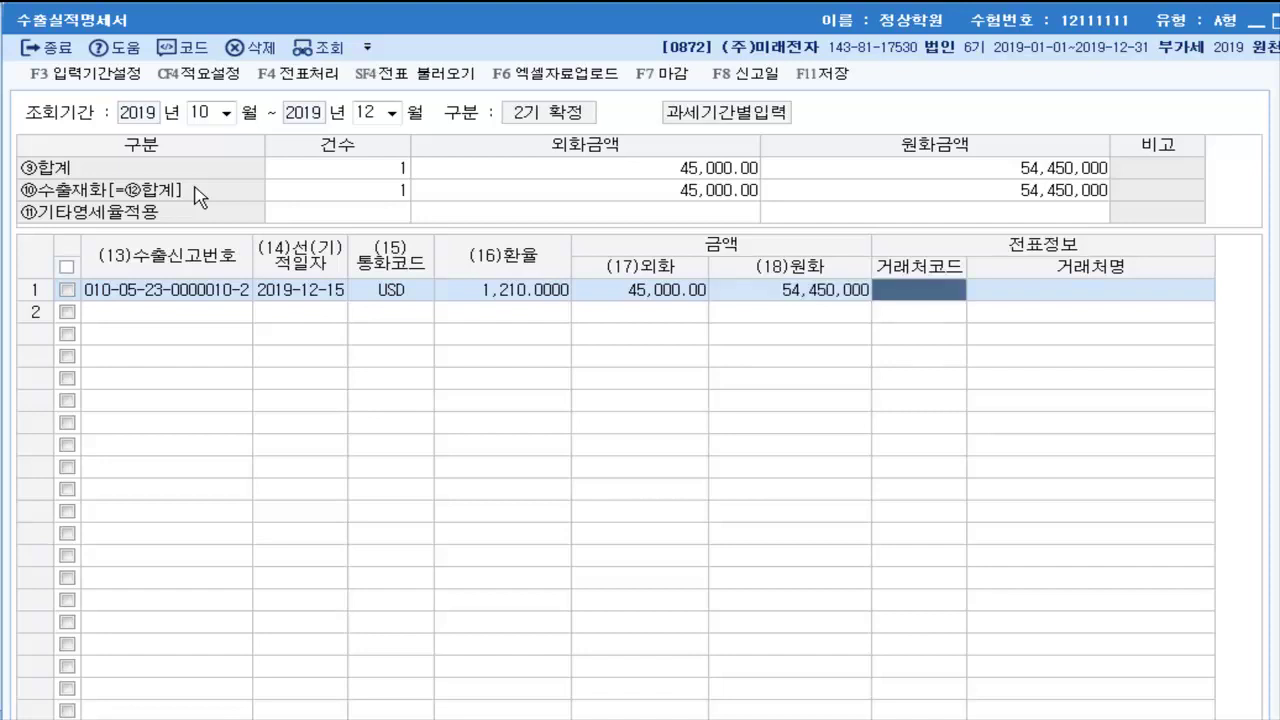
pyautogui.press('F2')
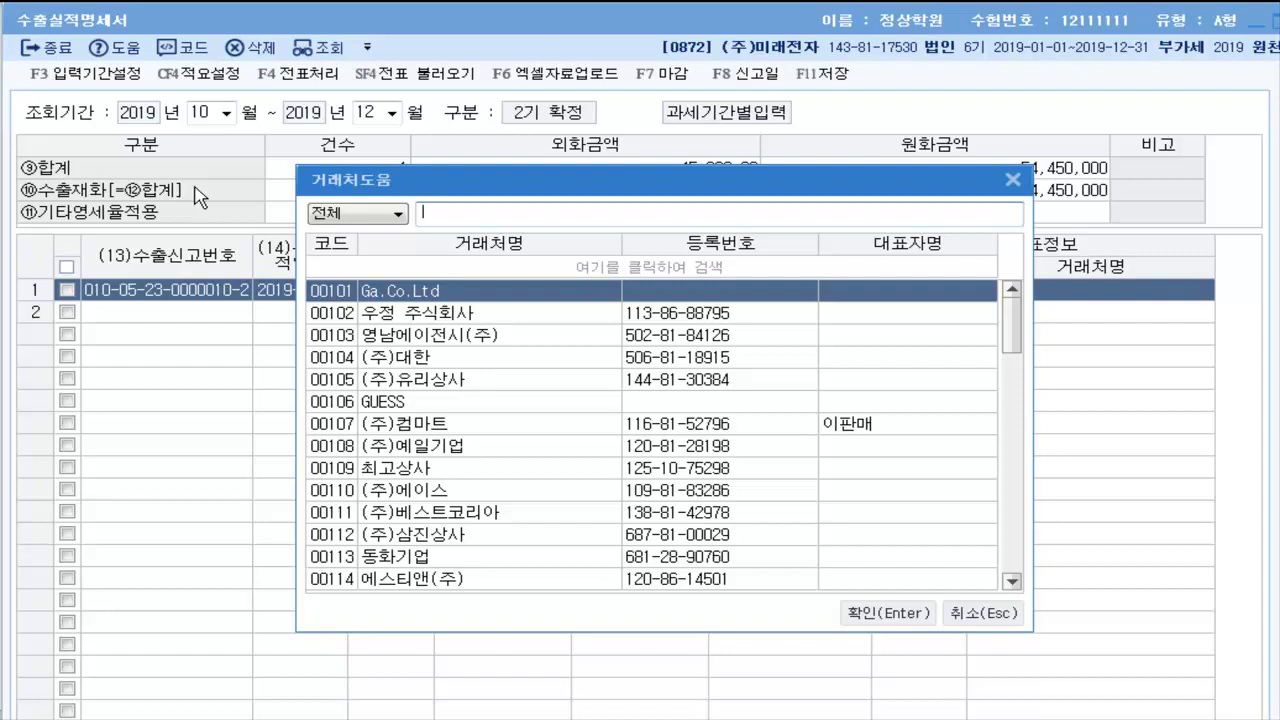
pyautogui.press('Return')
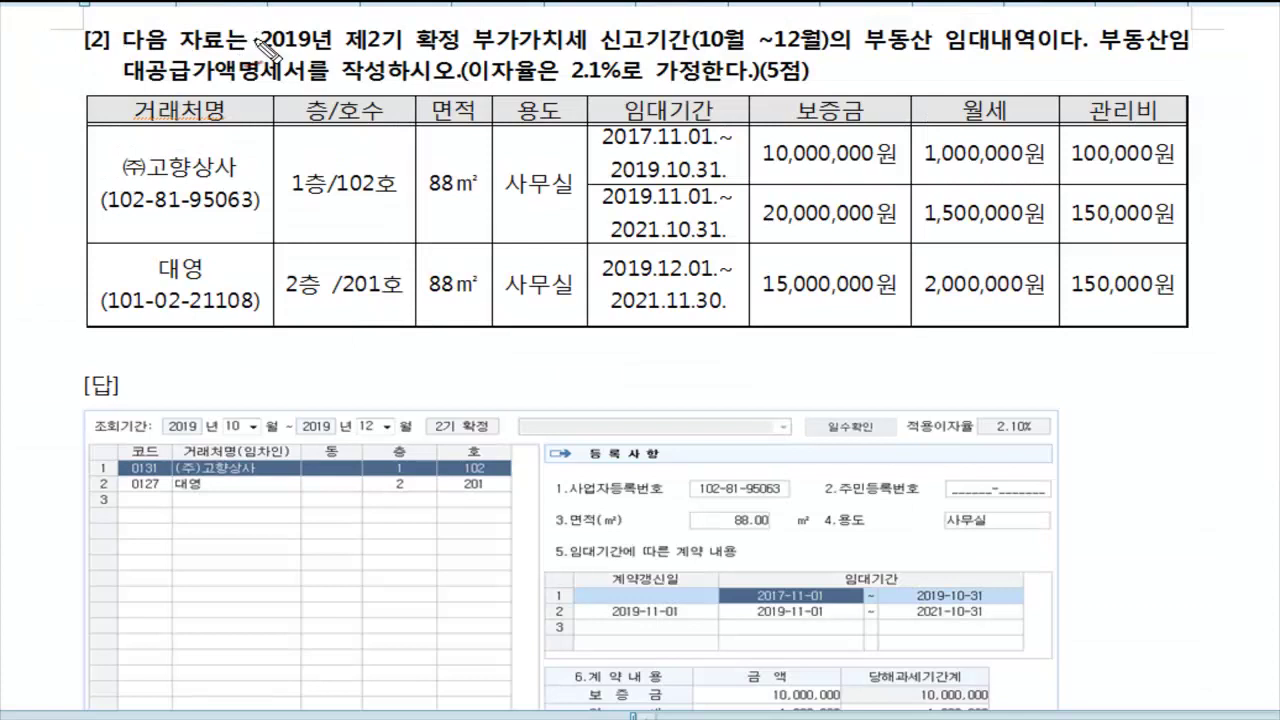
pyautogui.moveTo(354, 48); pyautogui.dragTo(1188, 47)
pyautogui.moveTo(108, 108)
pyautogui.mouseDown()
pyautogui.moveTo(228, 86)
pyautogui.moveTo(585, 87)
pyautogui.moveTo(615, 110)
pyautogui.moveTo(705, 89)
pyautogui.moveTo(777, 114)
pyautogui.mouseUp()
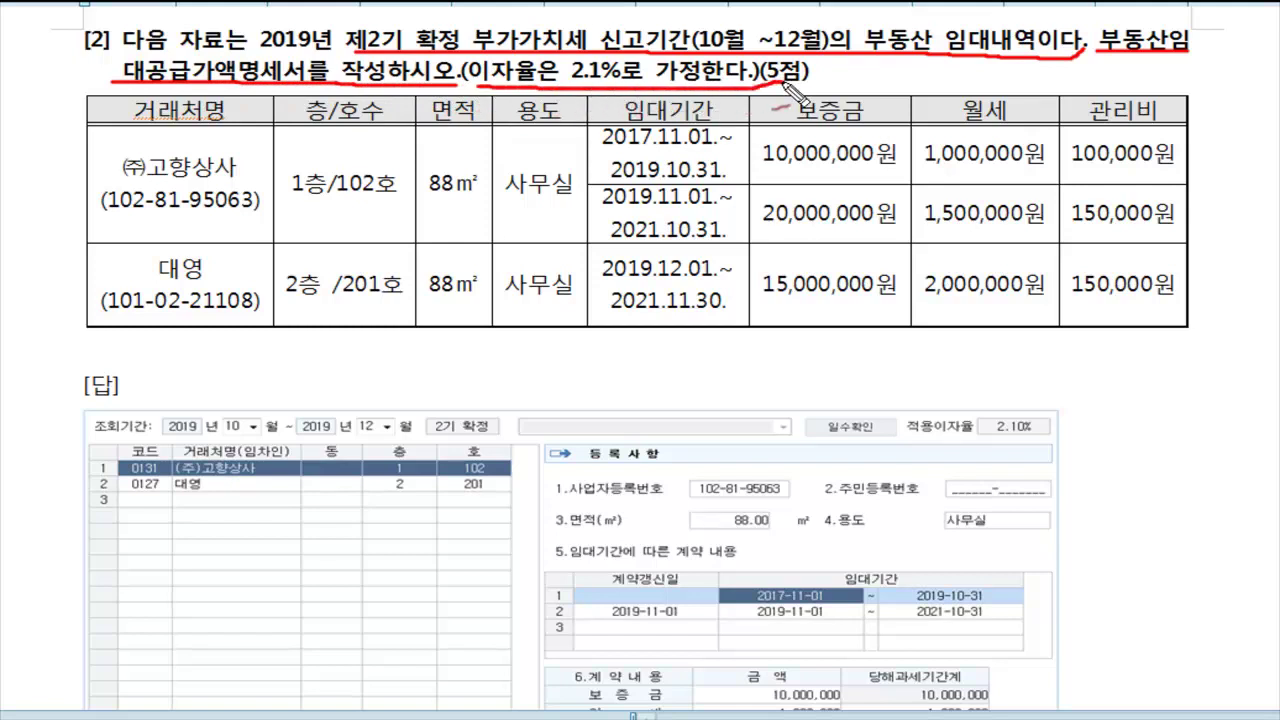
pyautogui.moveTo(37, 157)
pyautogui.mouseDown()
pyautogui.moveTo(55, 182)
pyautogui.moveTo(108, 124)
pyautogui.mouseUp()
pyautogui.moveTo(42, 258)
pyautogui.mouseDown()
pyautogui.moveTo(55, 283)
pyautogui.moveTo(79, 247)
pyautogui.mouseUp()
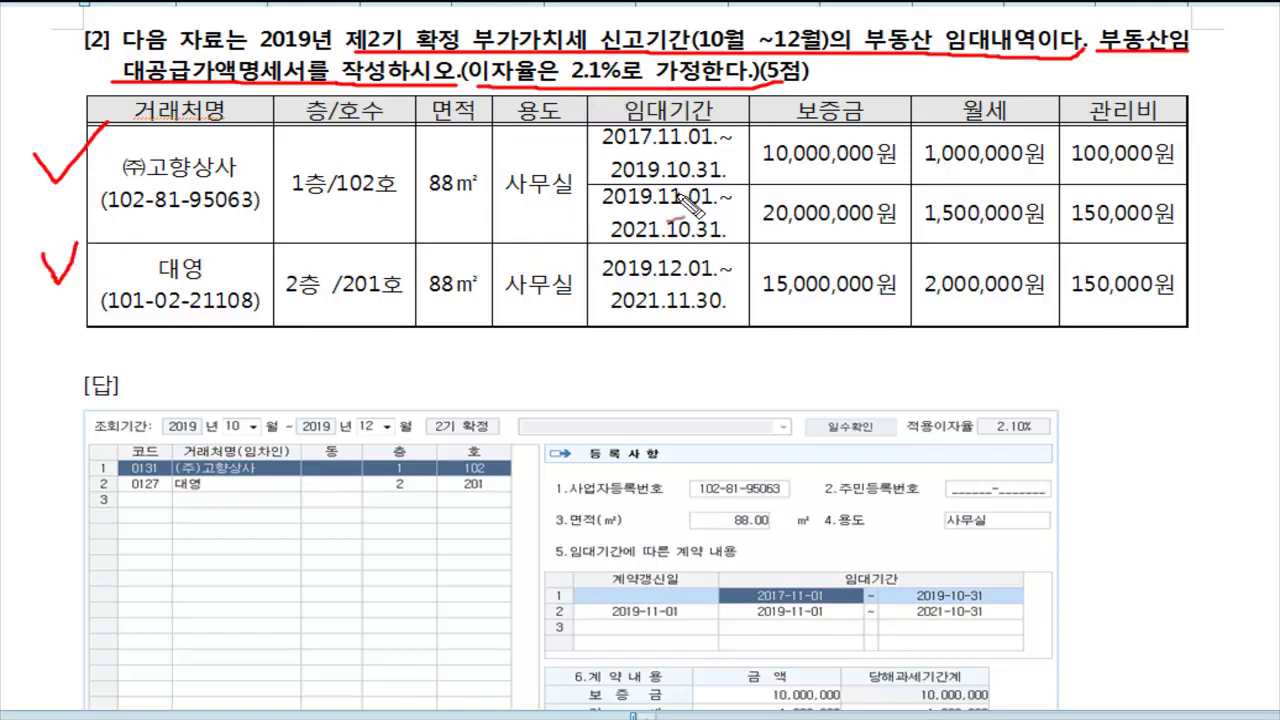
pyautogui.moveTo(780, 183); pyautogui.dragTo(792, 180)
pyautogui.hotkey('ctrl', 'z')
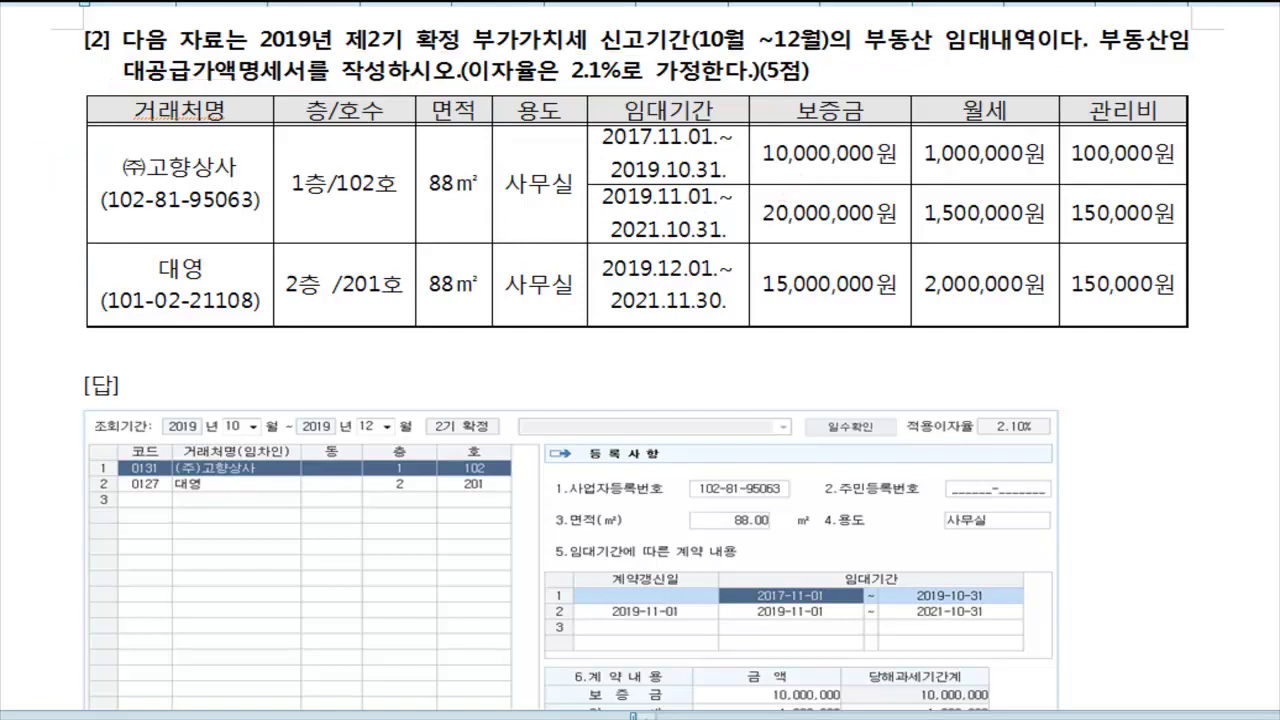
# Switch to KcLep and open the real estate rental supply statement (부동산임대공급가액명세서) for October to December 2019
pyautogui.hotkey('alt', 'Tab')
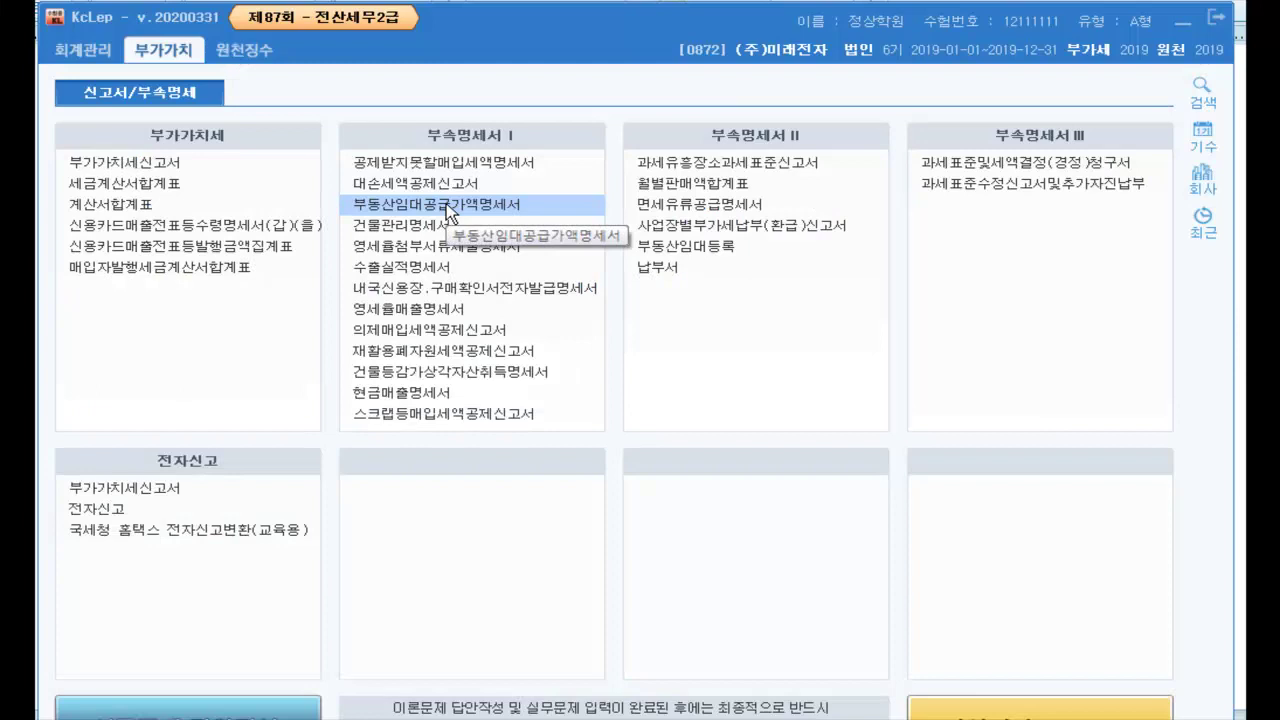
pyautogui.click(447, 205)
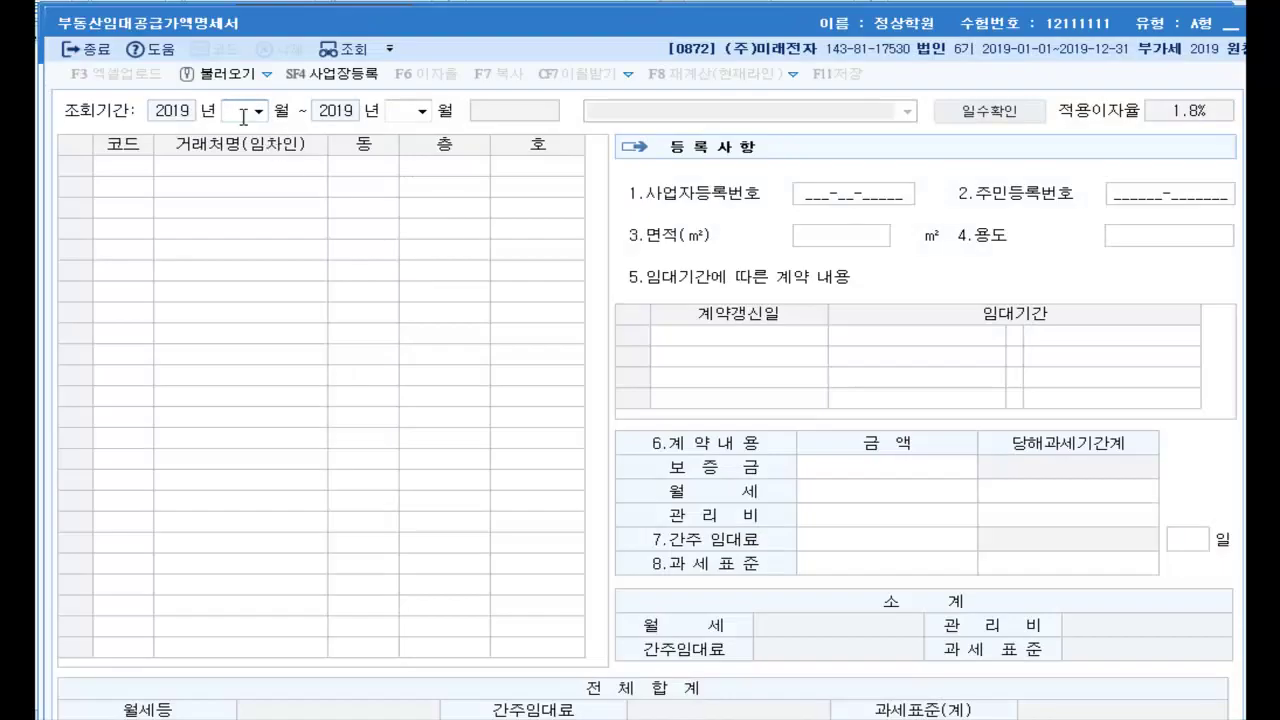
pyautogui.write('101')
pyautogui.write('2')
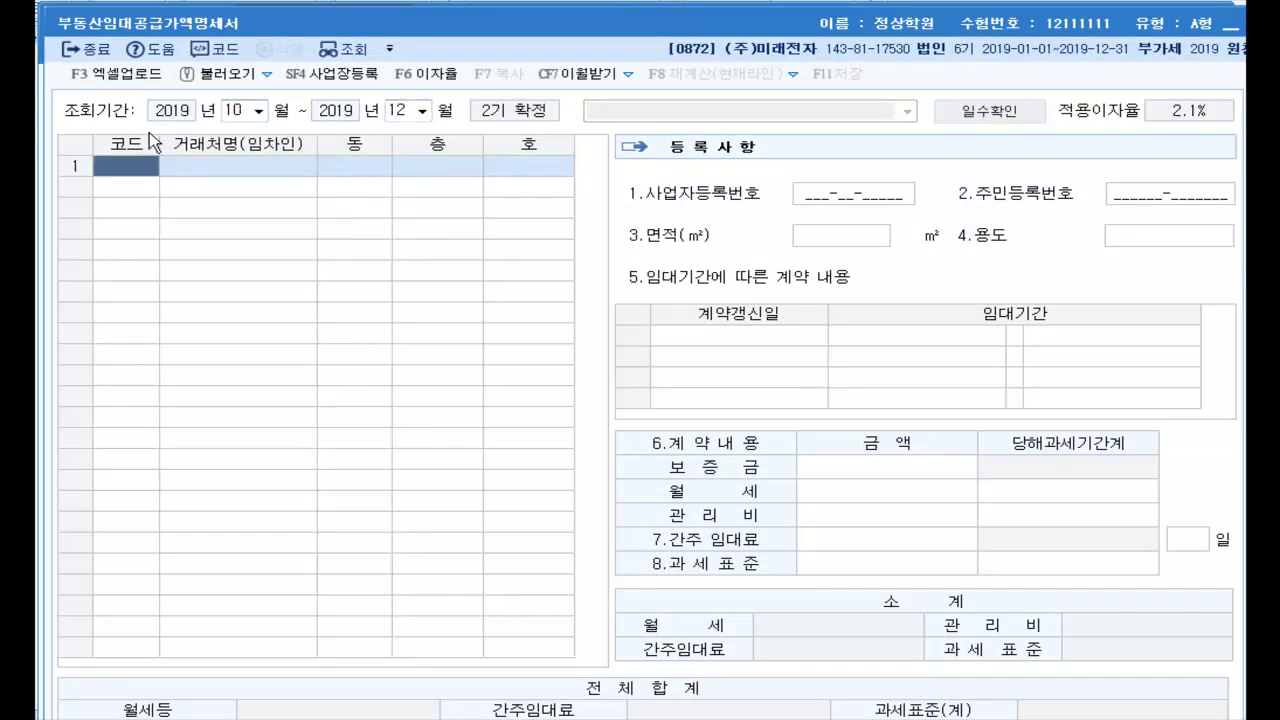
# Add (주)고향상사 as the first tenant in the rental statement, on floor 1, unit 102
pyautogui.press('F2')
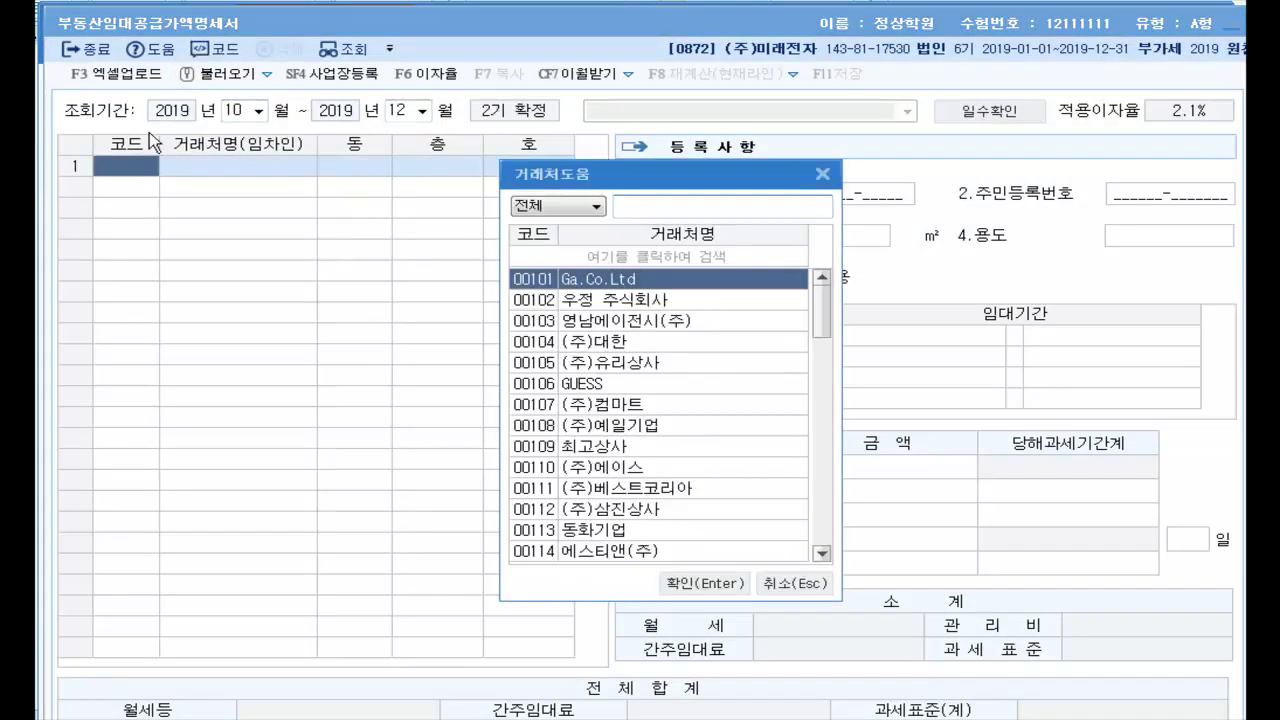
pyautogui.write('고향')
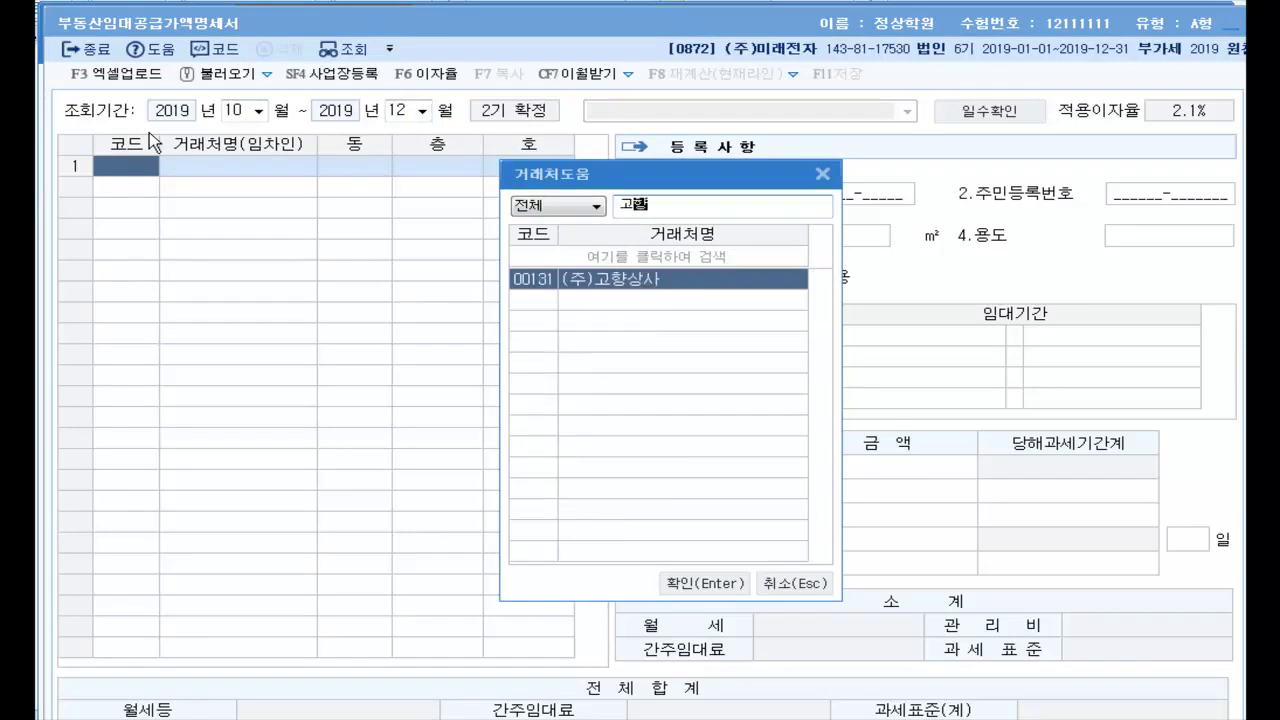
pyautogui.press('Return')
pyautogui.press('Return')
pyautogui.write('1')
pyautogui.press('Return')
pyautogui.write('102')
pyautogui.press('Return')
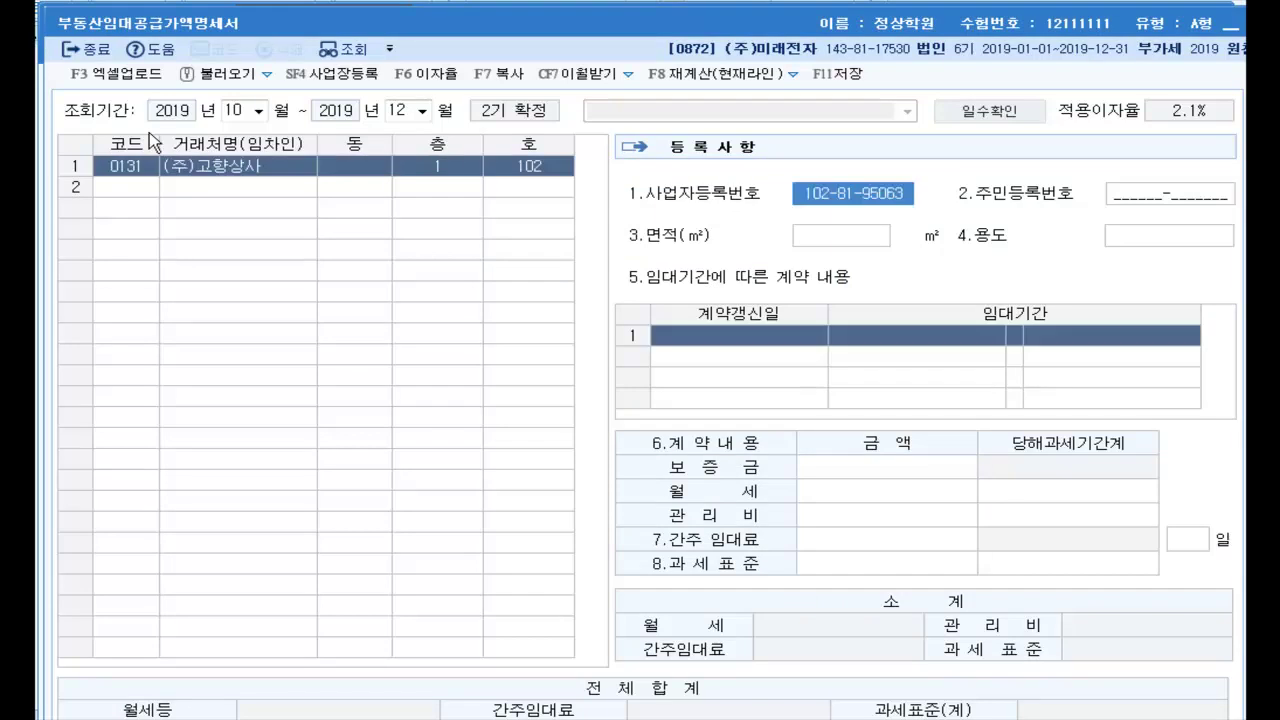
# Set (주)고향상사's leased area to 88 m² and its use (용도) to 사무실
pyautogui.press('Return')
pyautogui.press('Return')
pyautogui.write('88')
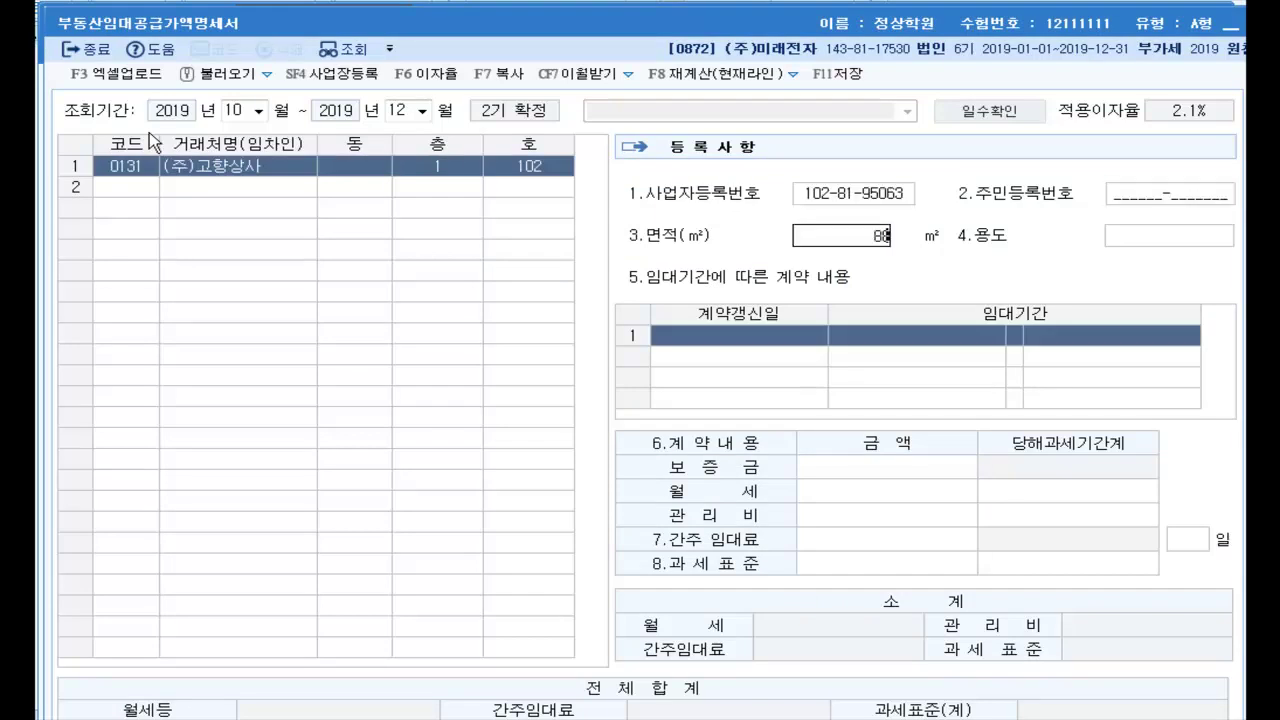
pyautogui.press('Return')
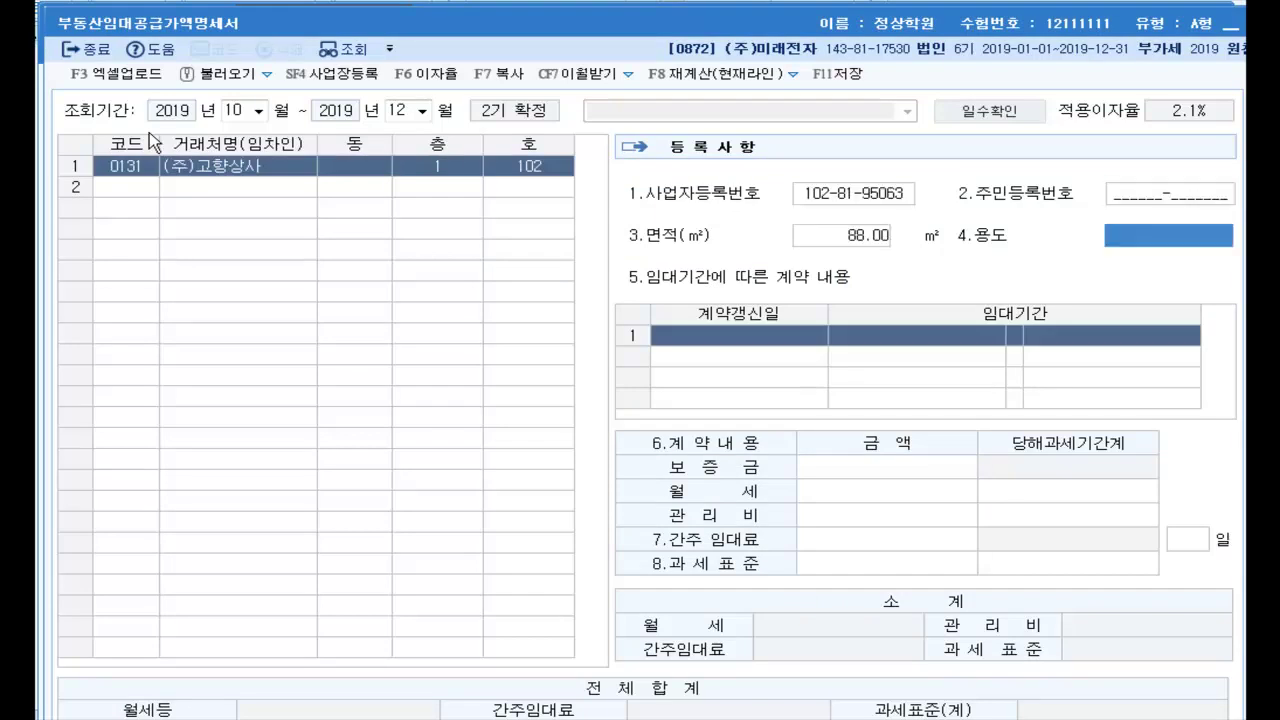
pyautogui.write('사무실')
pyautogui.press('Return')
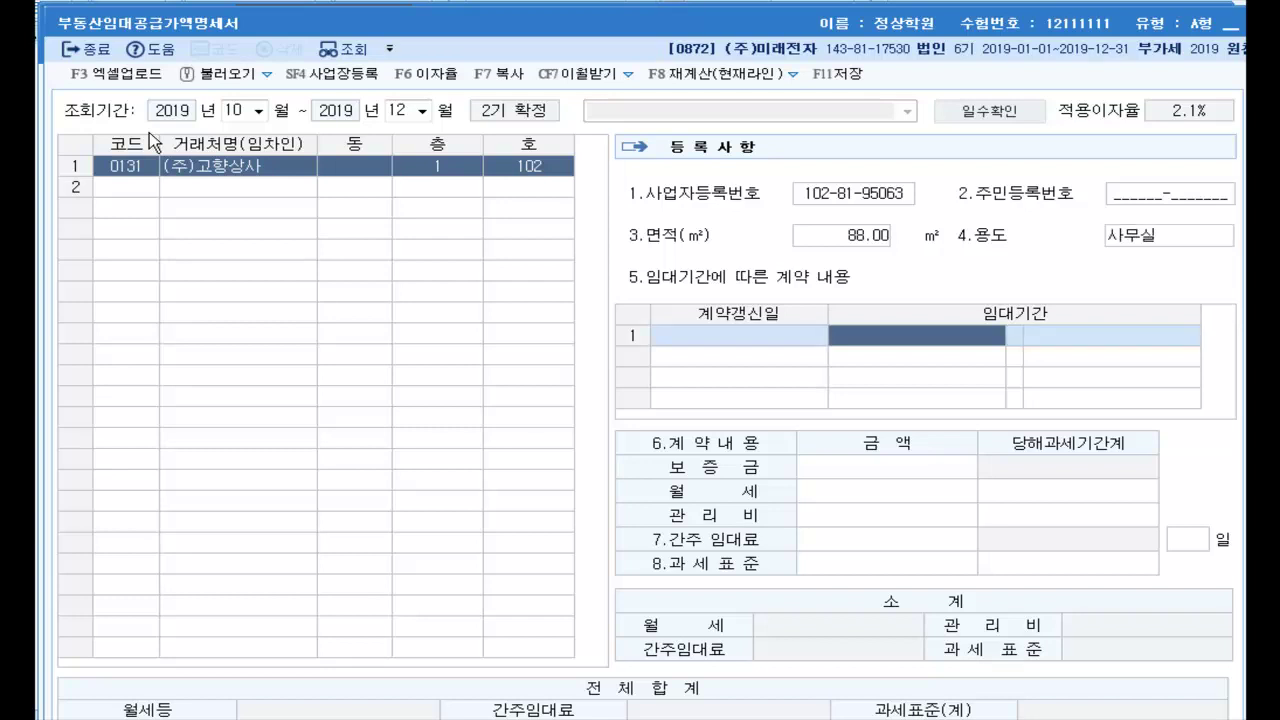
# Enter (주)고향상사's first lease period as 2017-11-01 to 2019-10-31
pyautogui.write('2017-11-01')
pyautogui.press('Return')
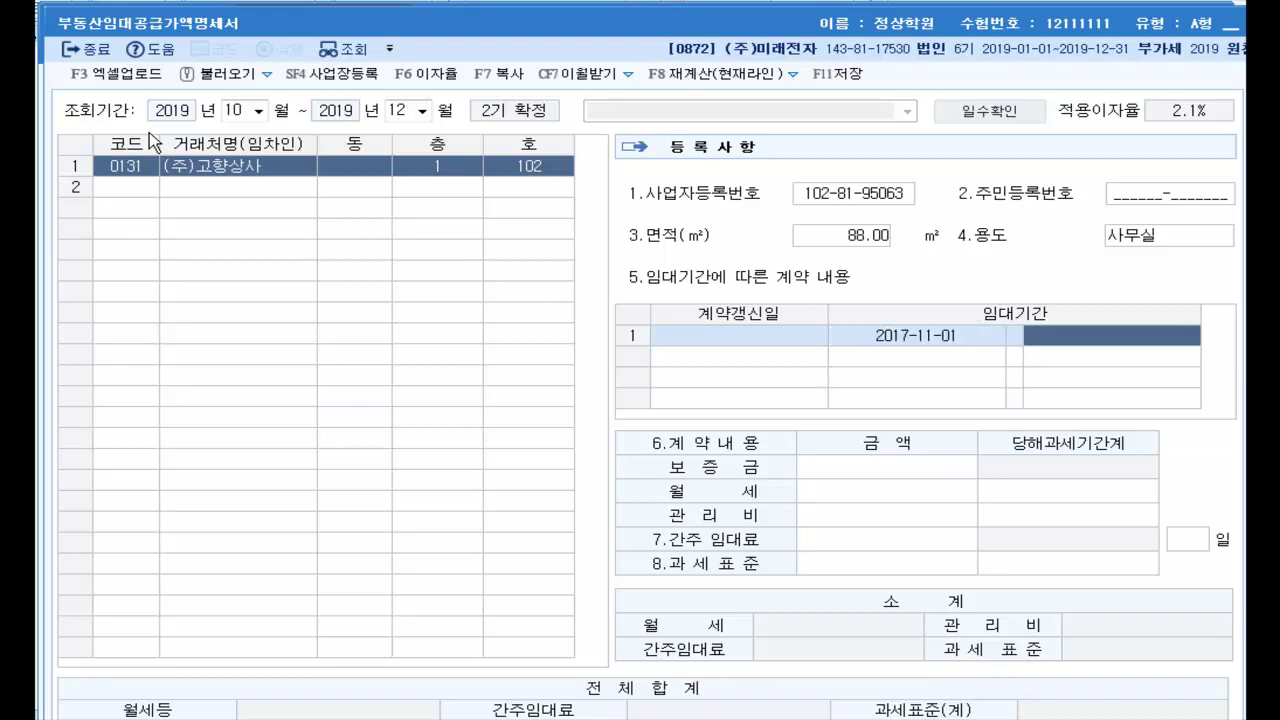
pyautogui.write('2019-')
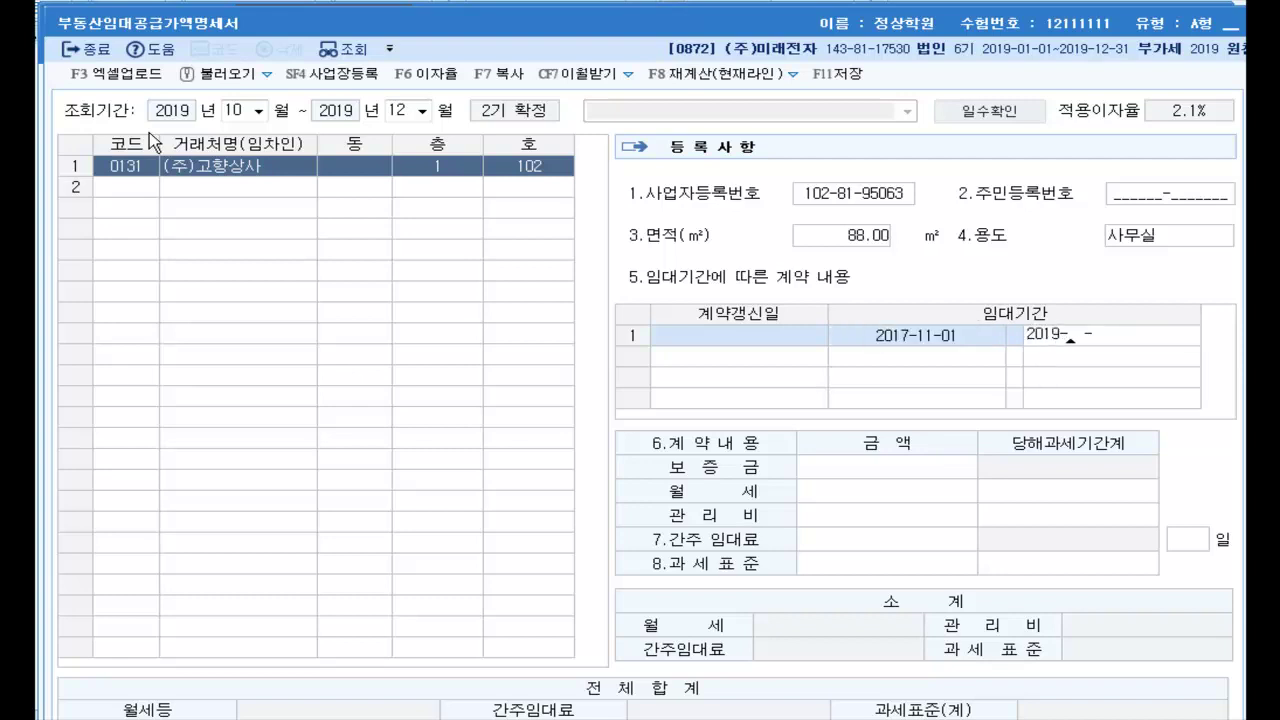
pyautogui.write('10-31')
pyautogui.press('Return')
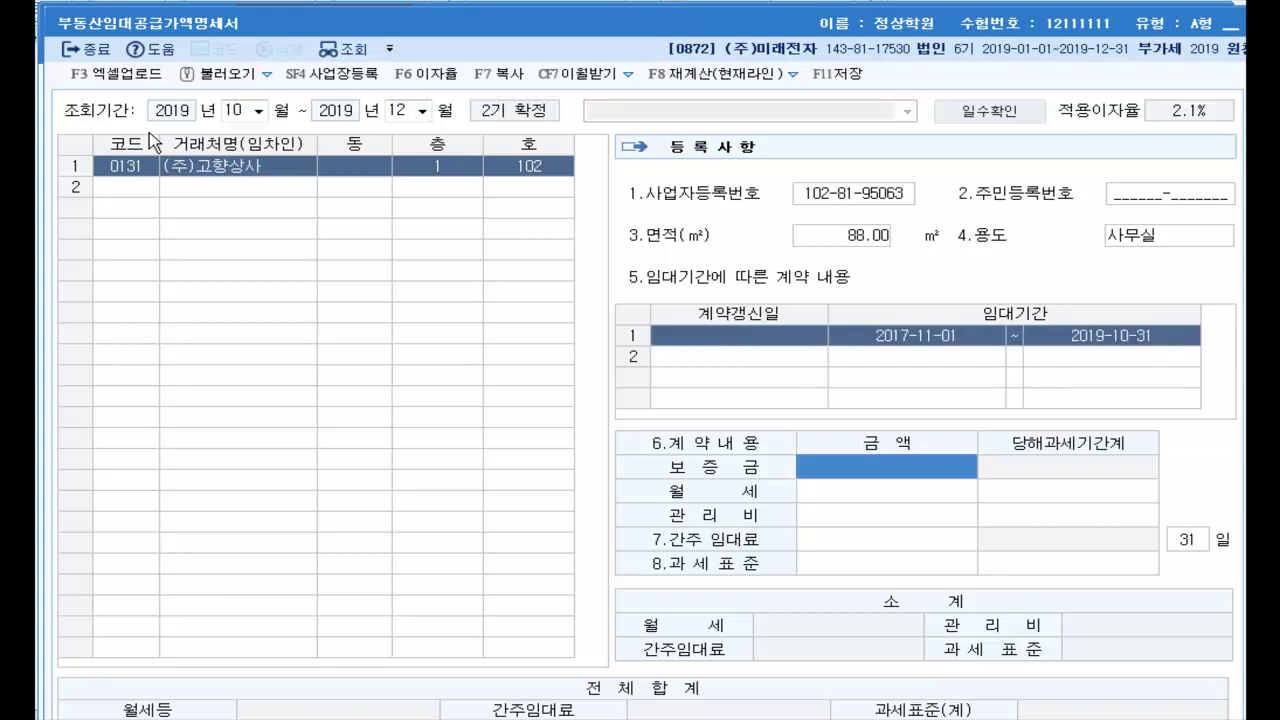
# Enter the first lease period's contract amounts: deposit 10,000,000, monthly rent 1,000,000 and maintenance fee 100,000
pyautogui.write('10000000')
pyautogui.press('Return')
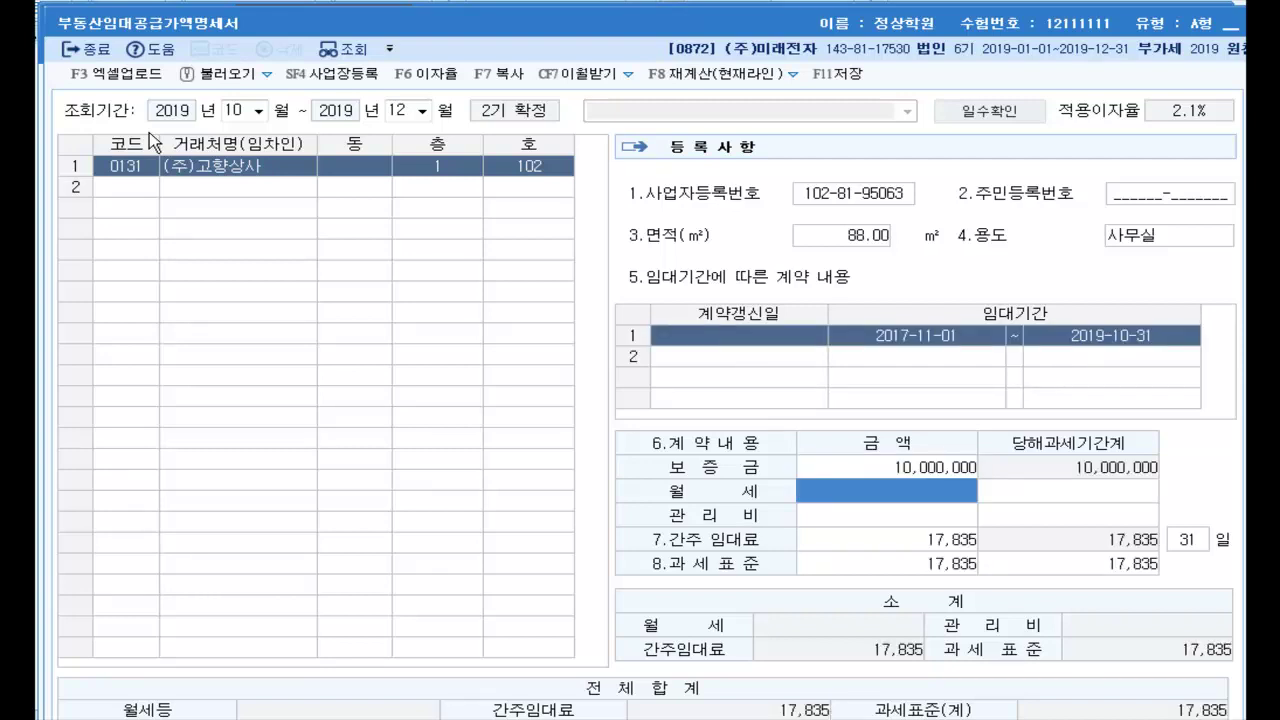
pyautogui.write('1000000')
pyautogui.press('Return')
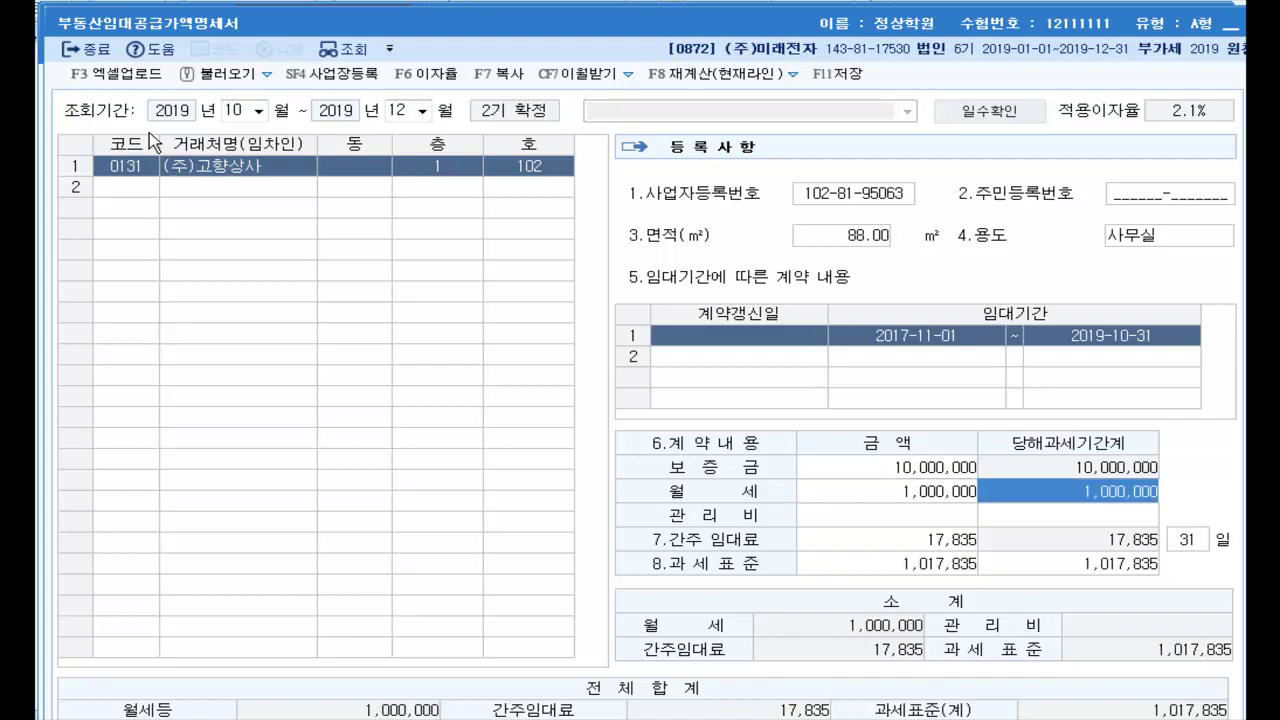
pyautogui.press('Return')
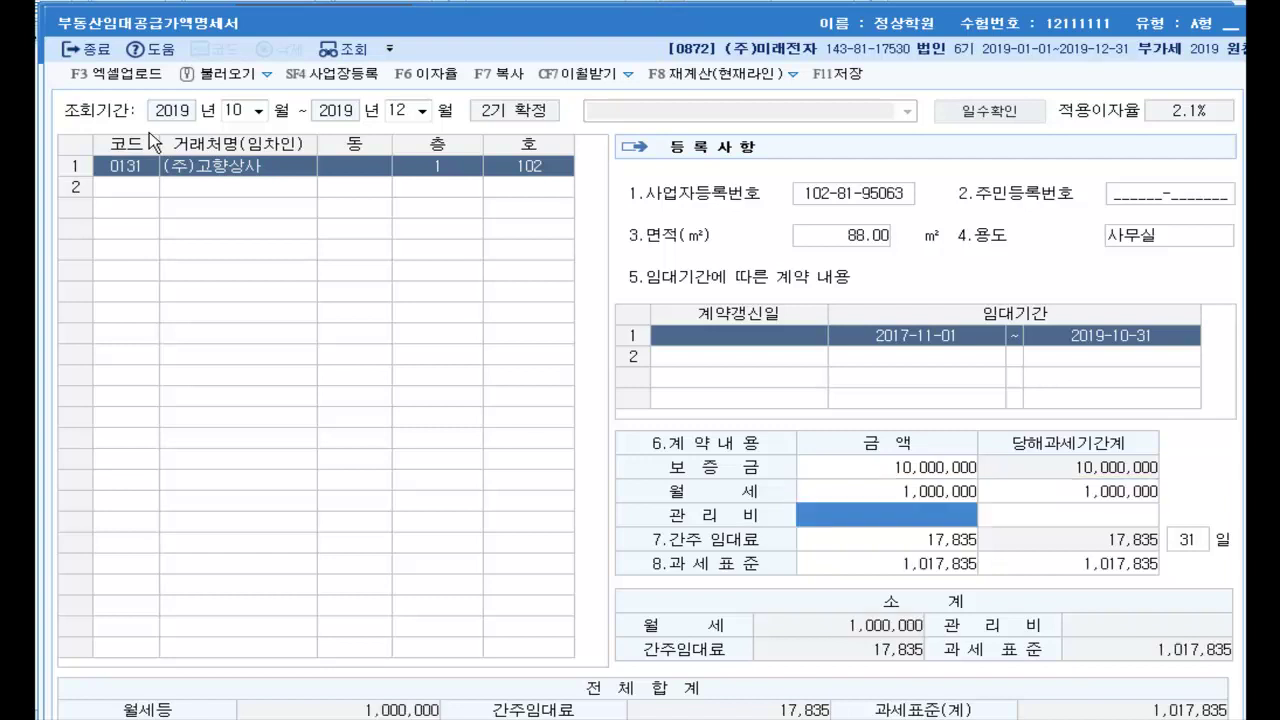
pyautogui.write('1000000')
pyautogui.press('Return')
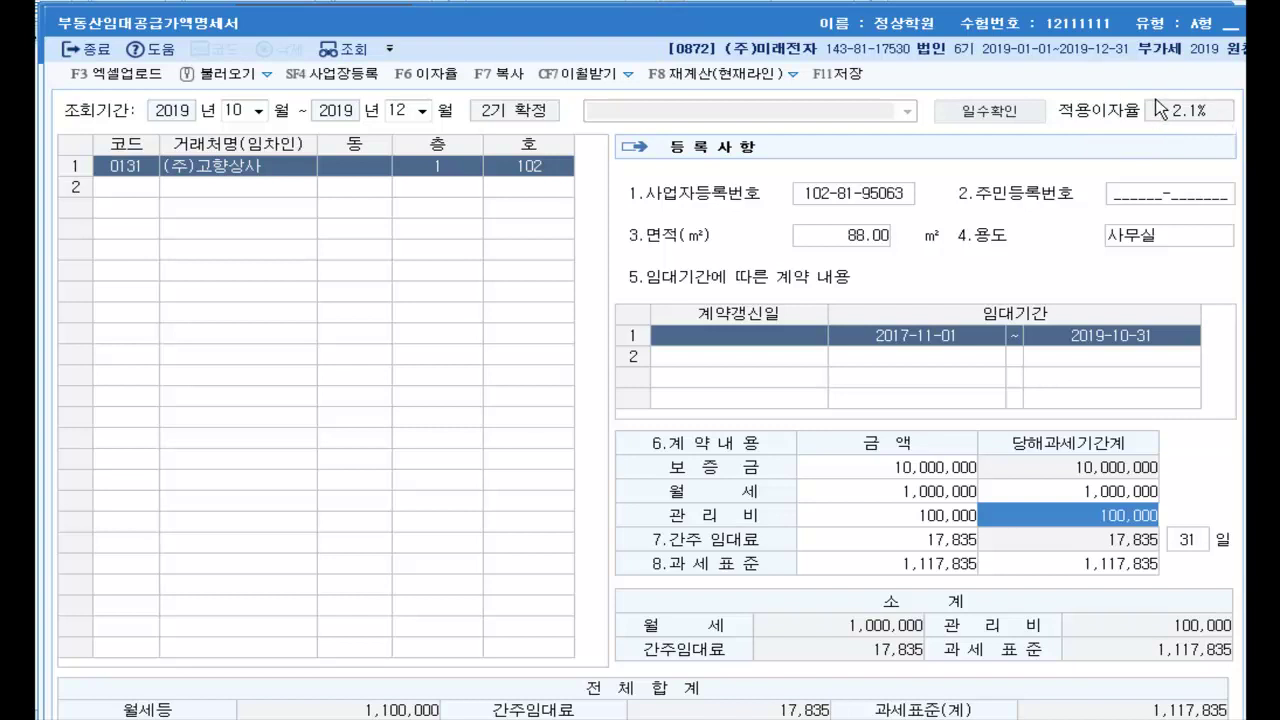
# Add a second contract row for (주)고향상사 with renewal date 2019-11-01 and lease period 2019-11-01 to 2021-10-31
pyautogui.click(791, 362)
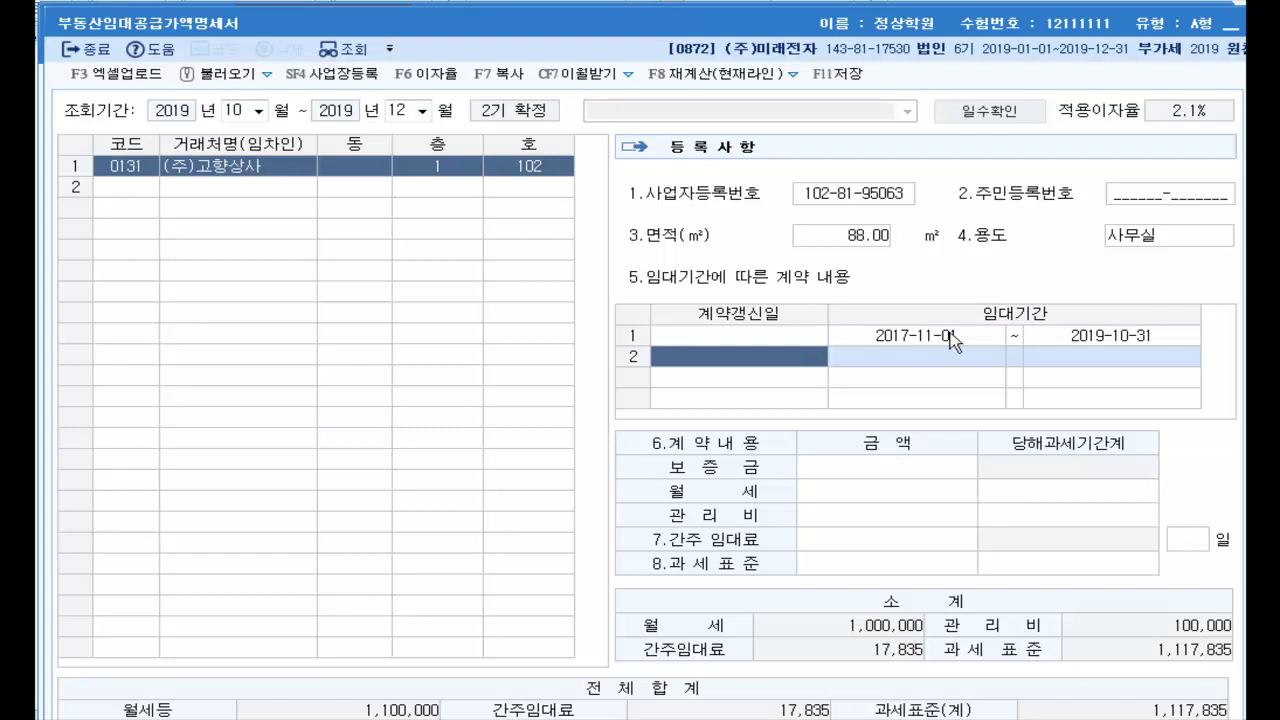
pyautogui.write('201')
pyautogui.write('9-11-')
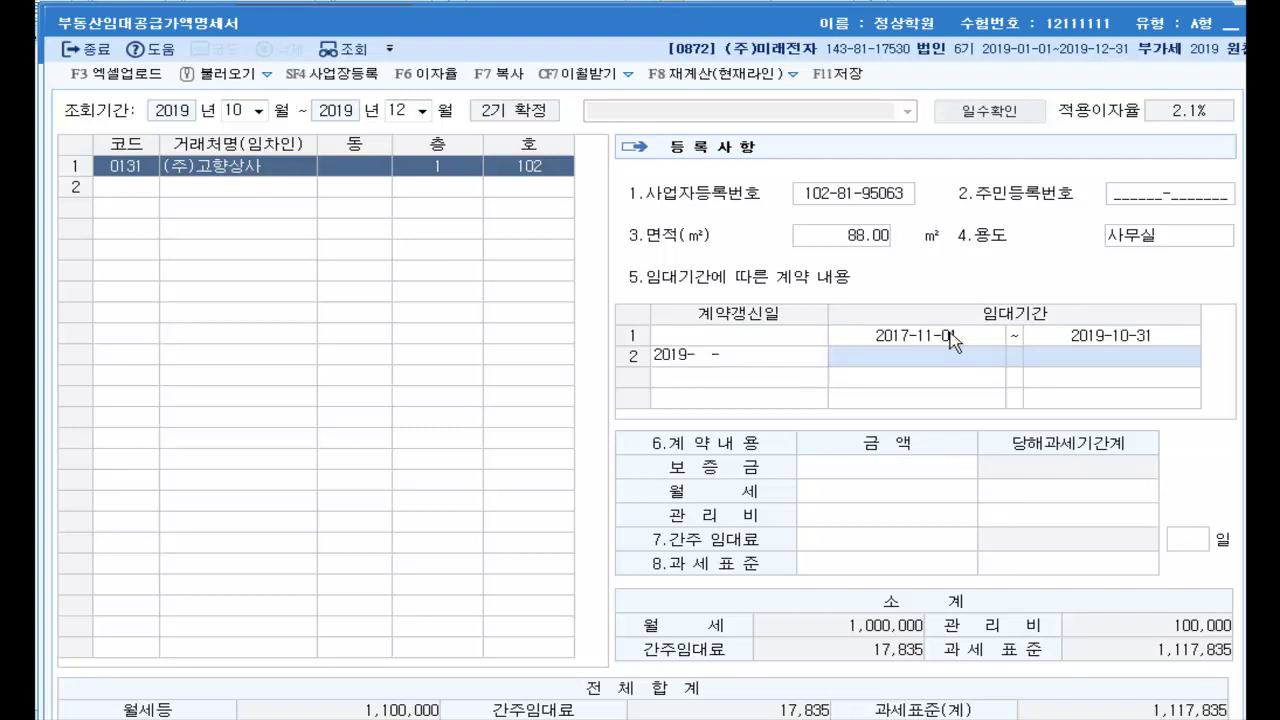
pyautogui.write('01')
pyautogui.press('Return')
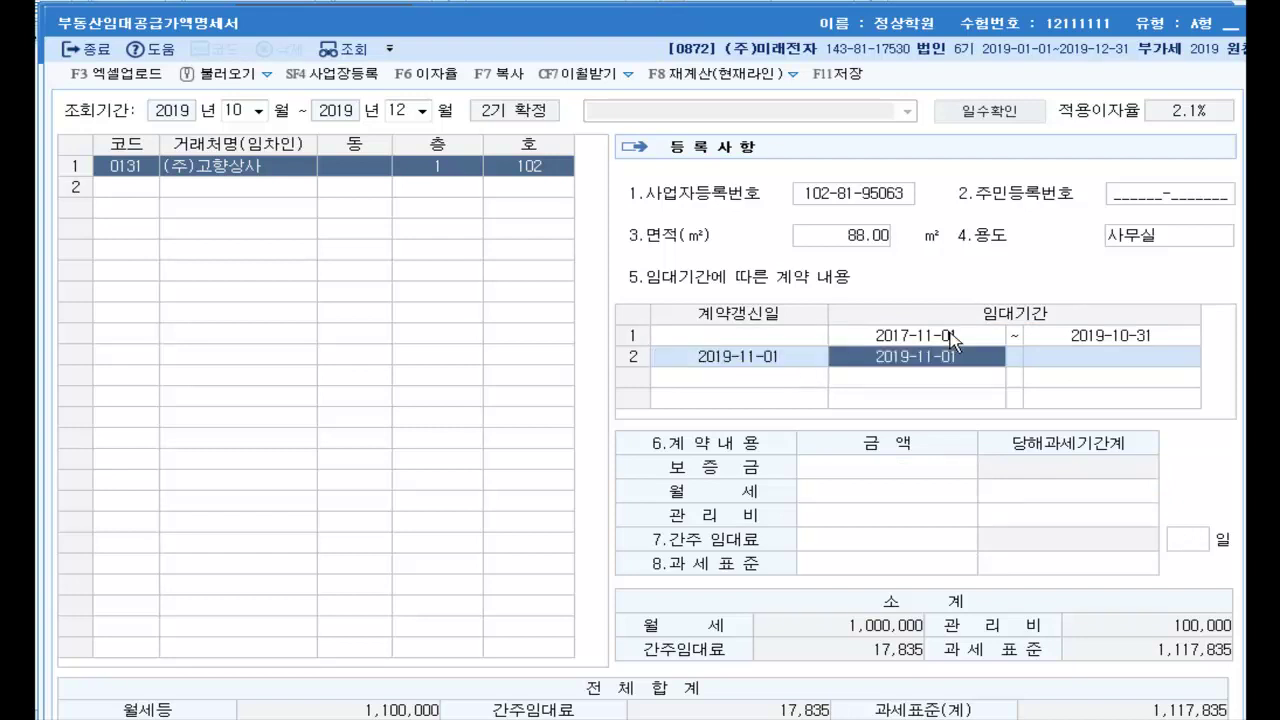
pyautogui.click(1085, 365)
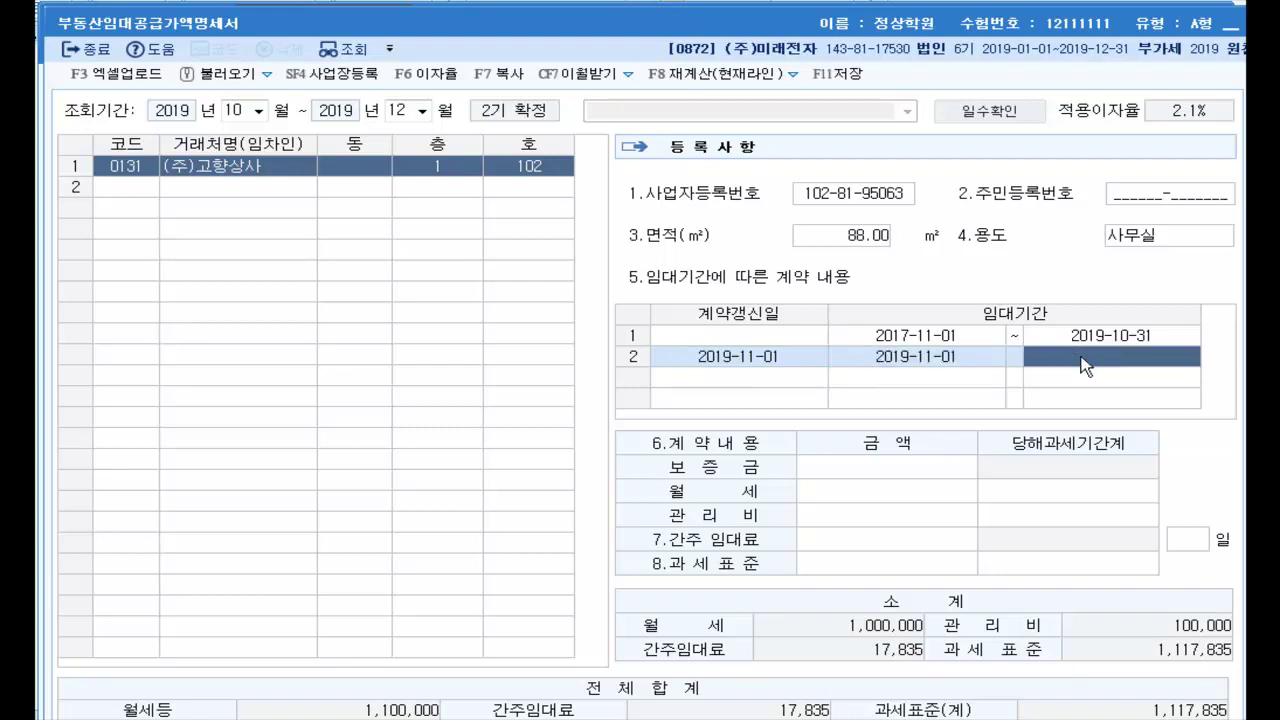
pyautogui.write('2021-')
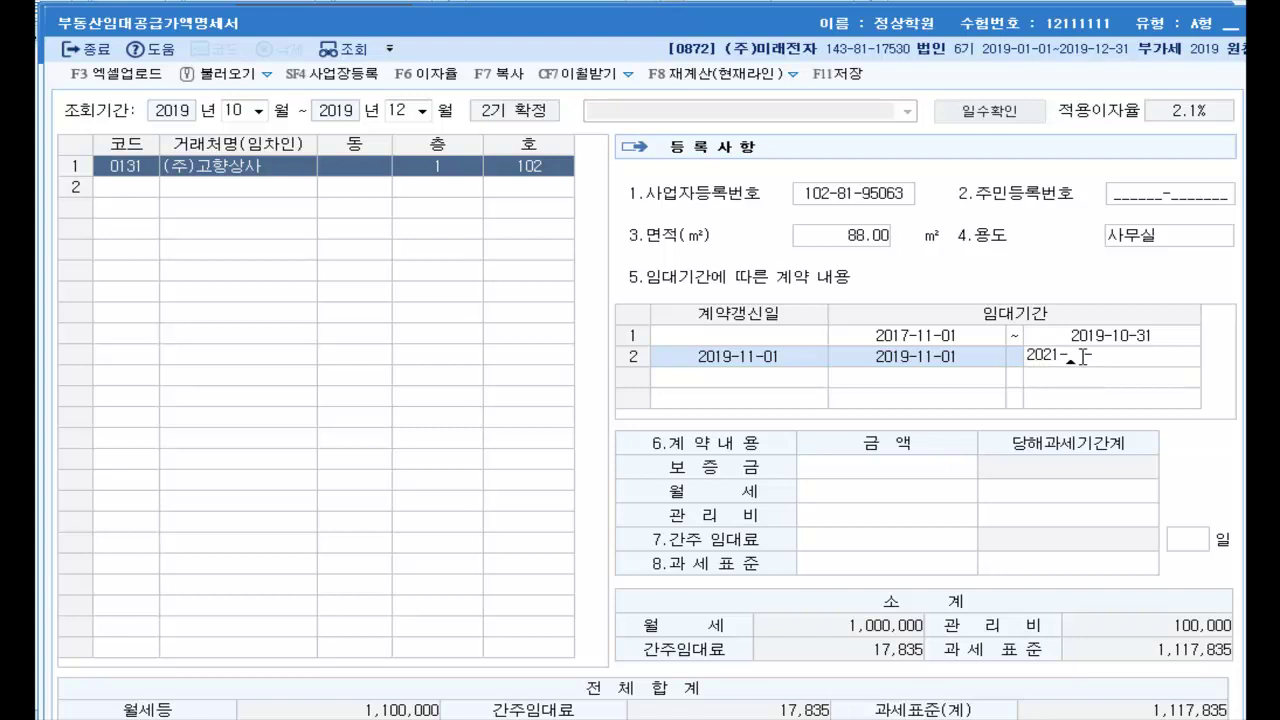
pyautogui.write('10-31')
pyautogui.press('Return')
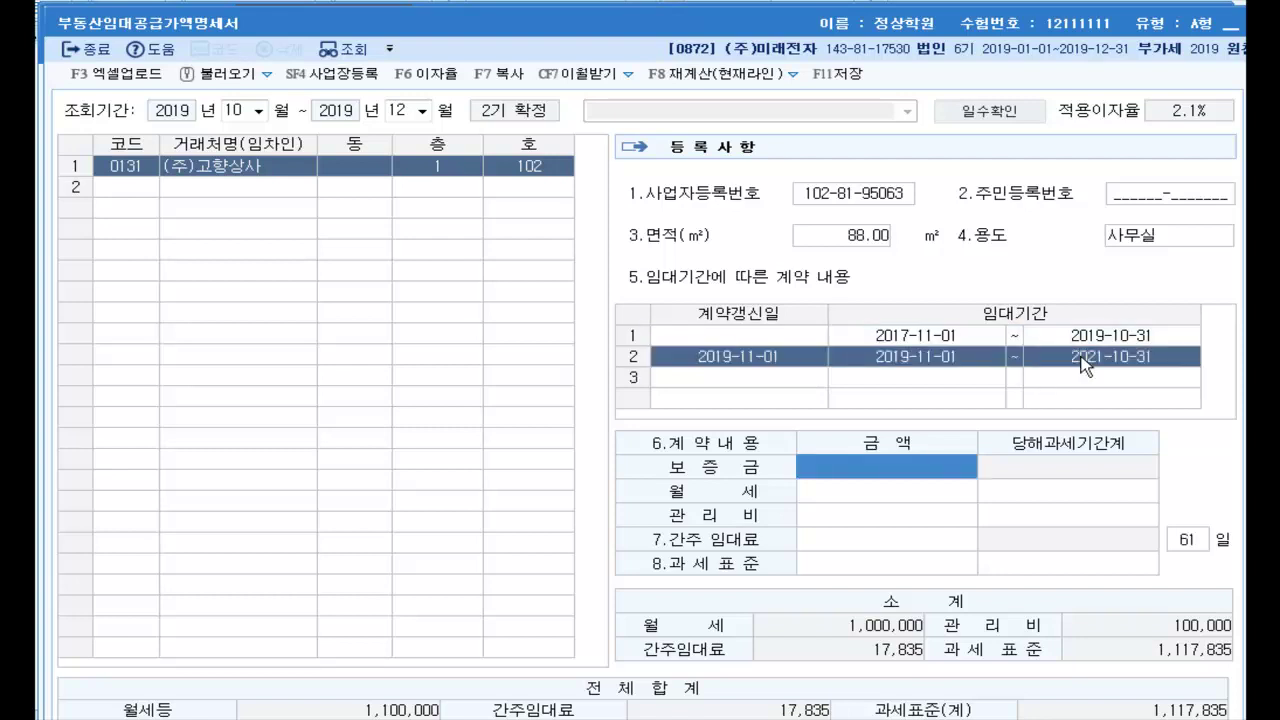
# Enter the renewed contract's amounts: deposit 20,000,000, monthly rent 1,500,000 and maintenance fee 150,000
pyautogui.write('20000000')
pyautogui.press('Return')
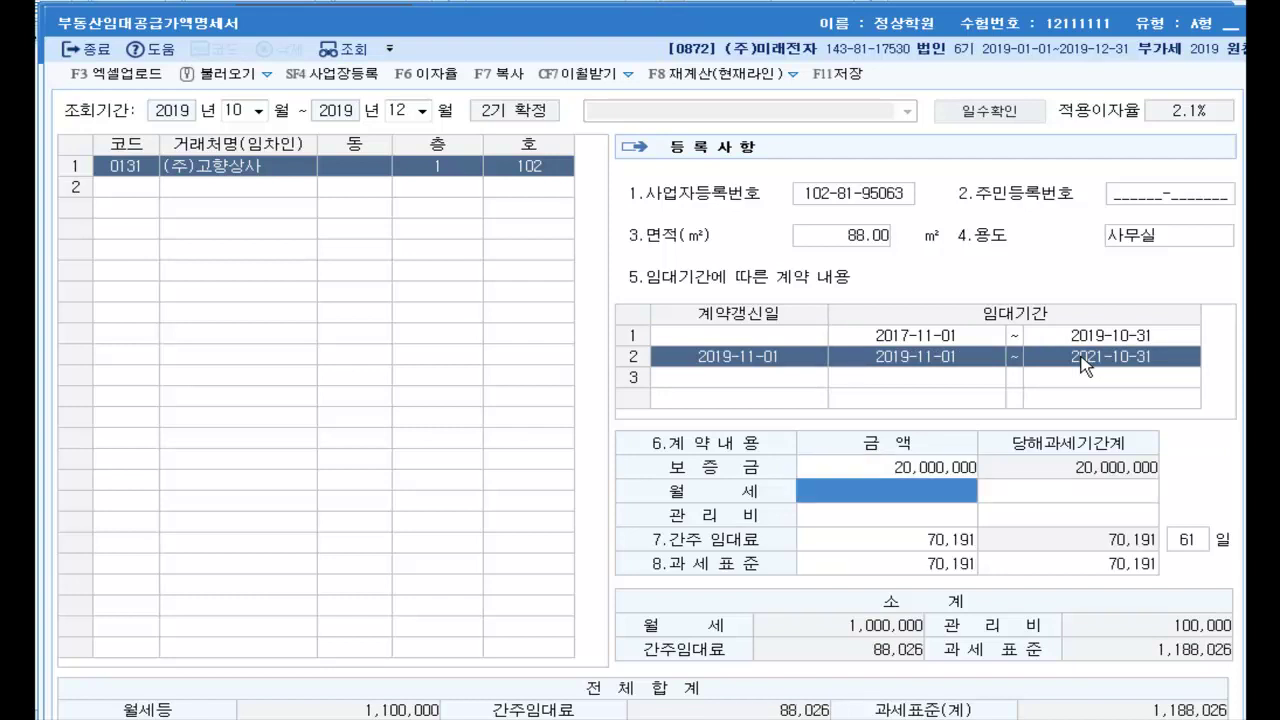
pyautogui.write('1500000')
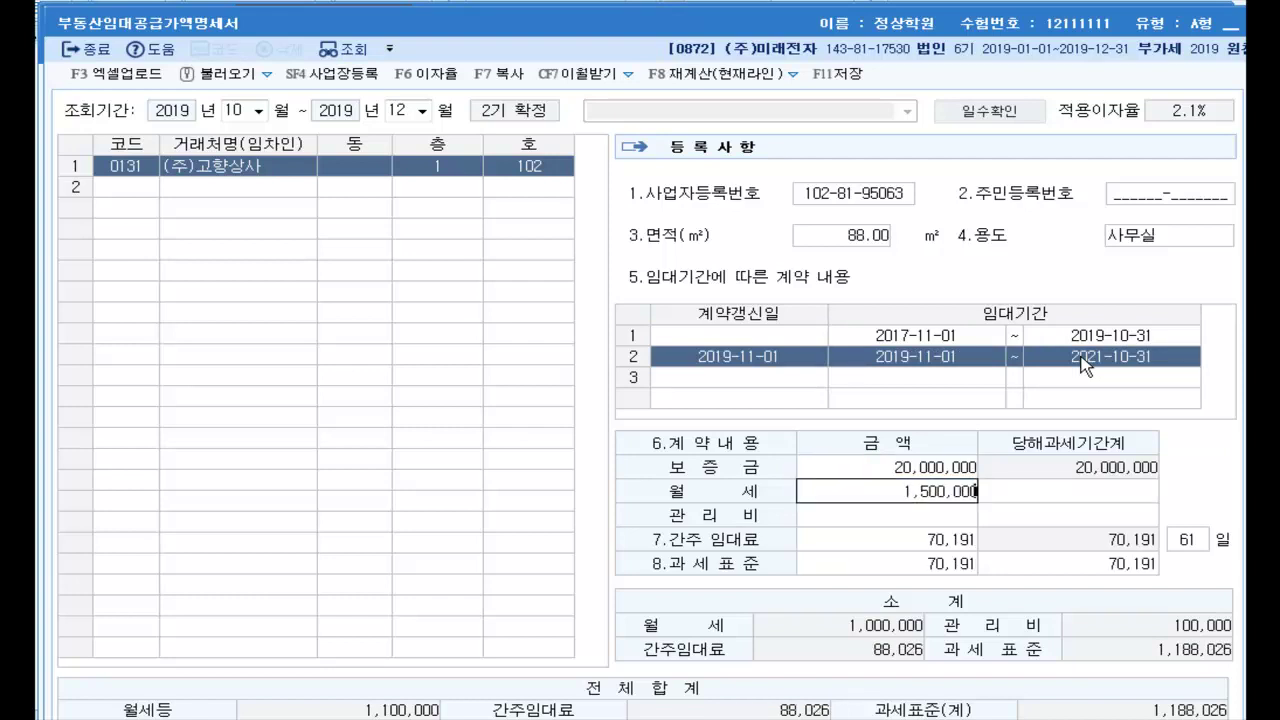
pyautogui.press('Return')
pyautogui.press('Return')
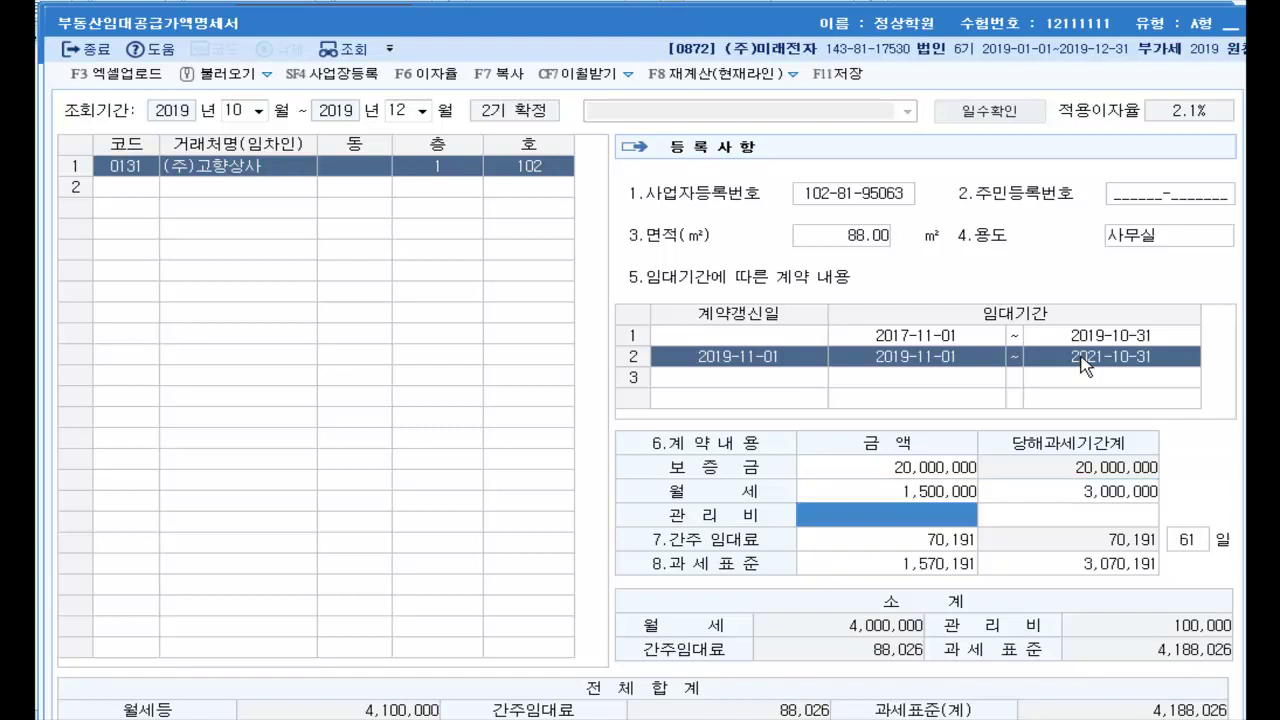
pyautogui.write('150000')
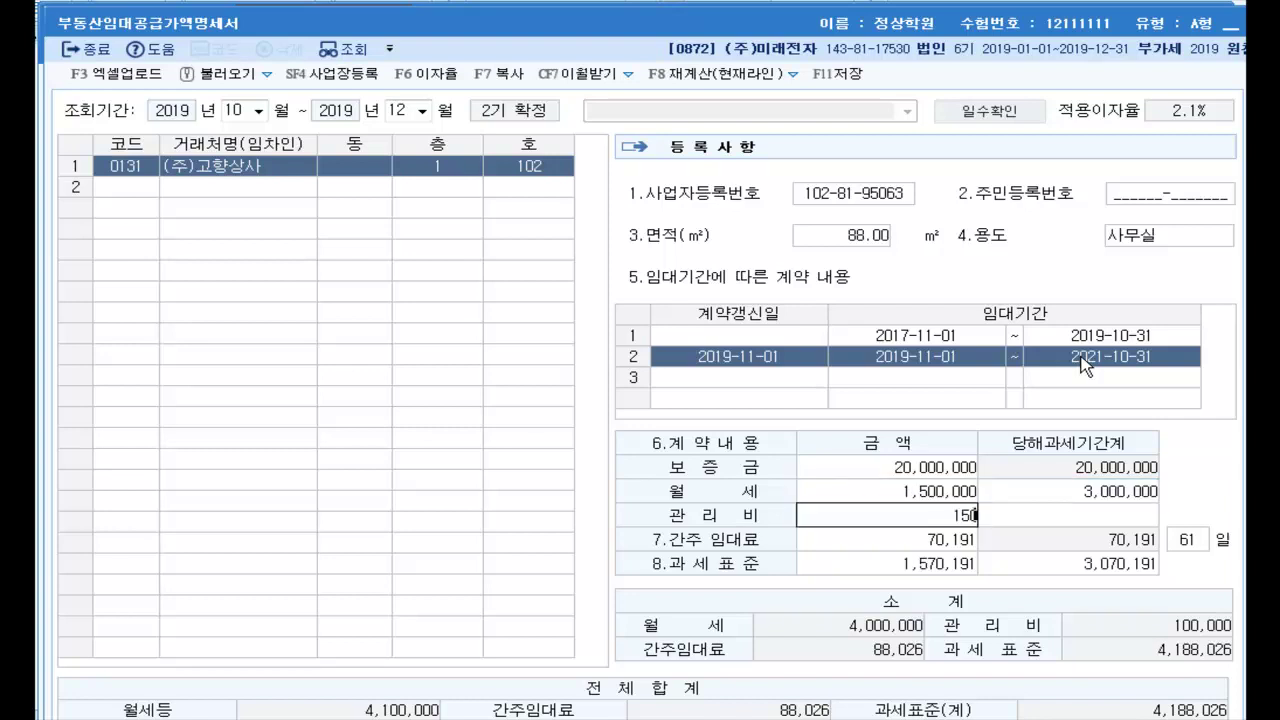
pyautogui.press('Return')
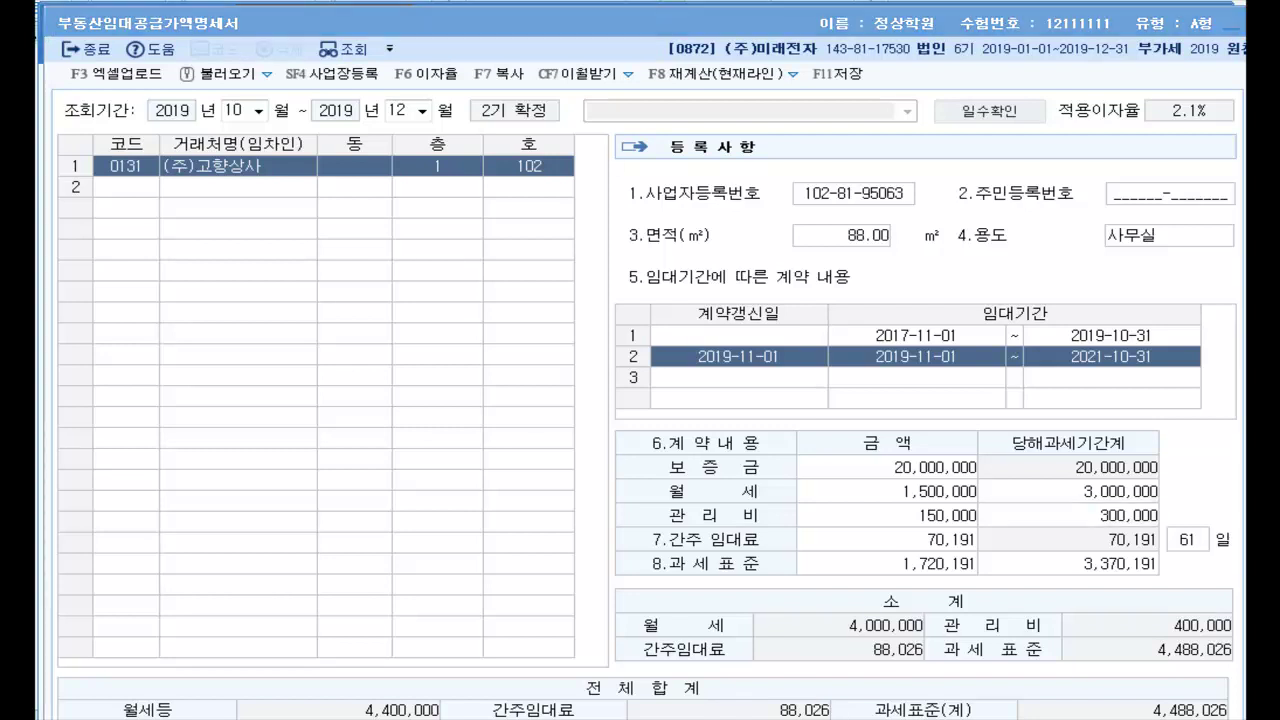
# Add 대영 as the second tenant in the rental statement, on floor 2, unit 201
pyautogui.click(126, 187)
pyautogui.press('F2')
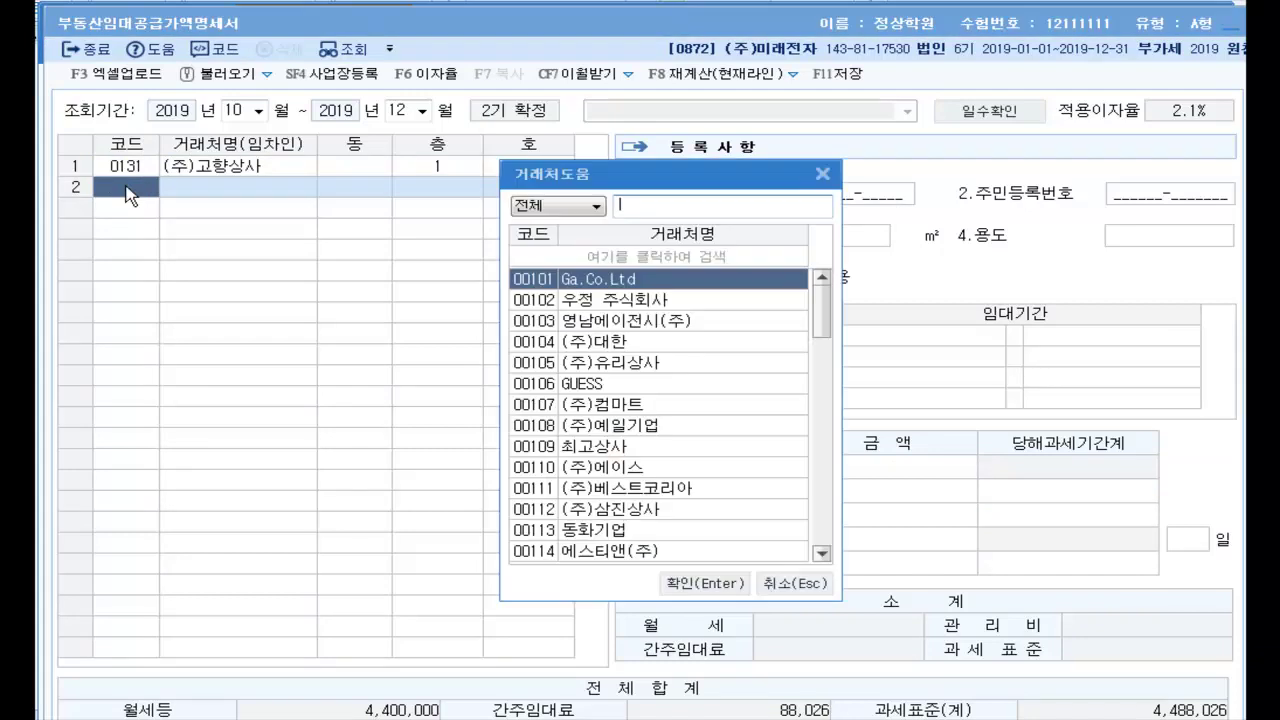
pyautogui.write('대영')
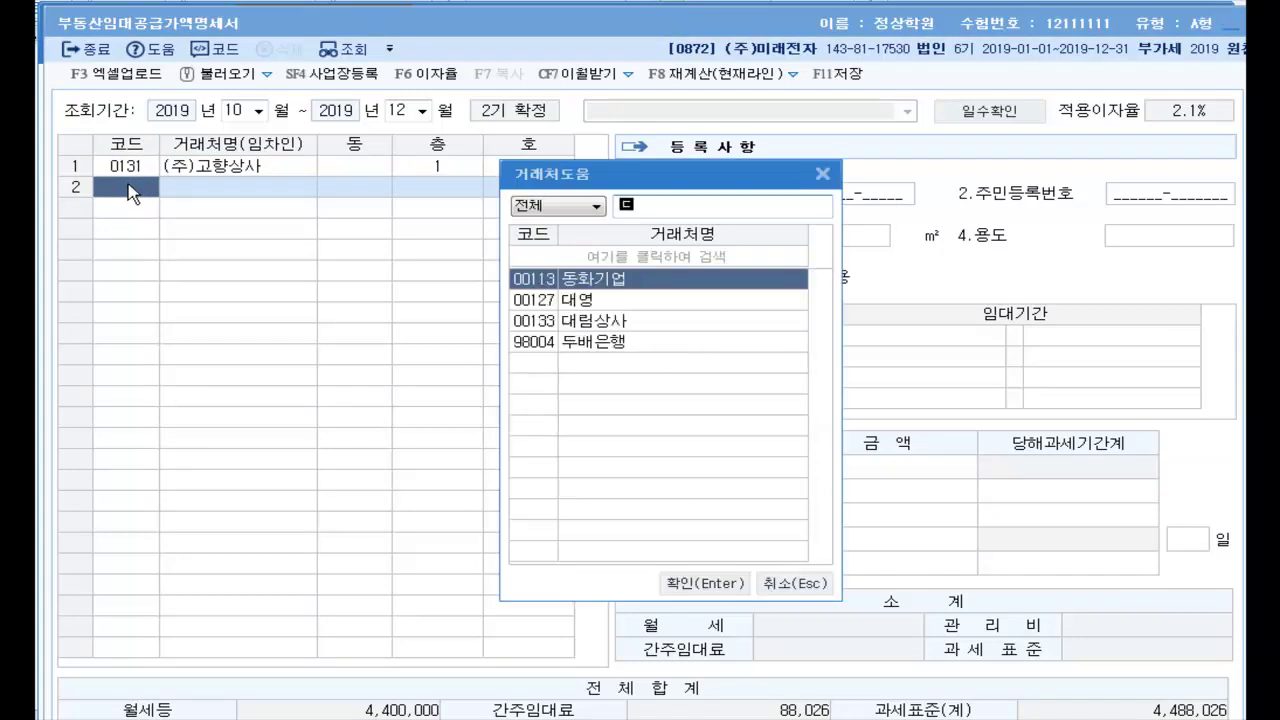
pyautogui.press('Return')
pyautogui.write('2')
pyautogui.press('Return')
pyautogui.write('201')
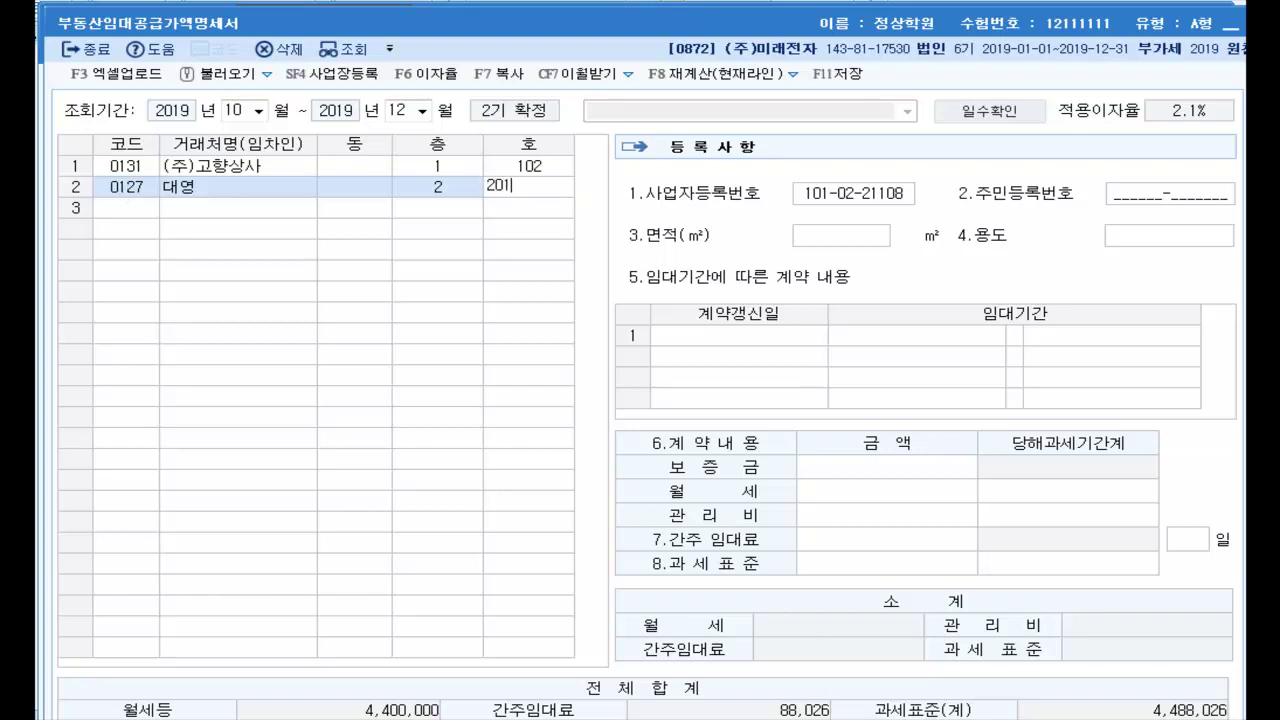
pyautogui.press('Return')
# Set 대영's leased area to 88 m² and its use (용도) to 사무실
pyautogui.press('Return')
pyautogui.press('Return')
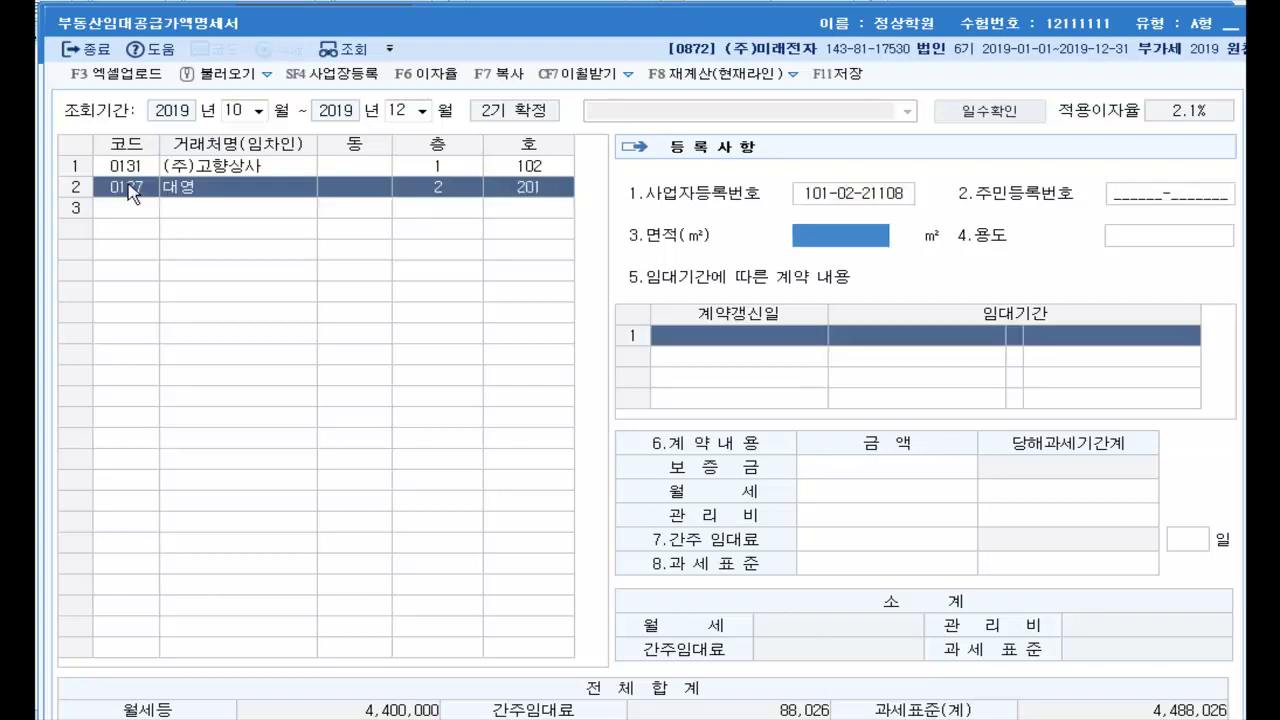
pyautogui.write('88')
pyautogui.press('Return')
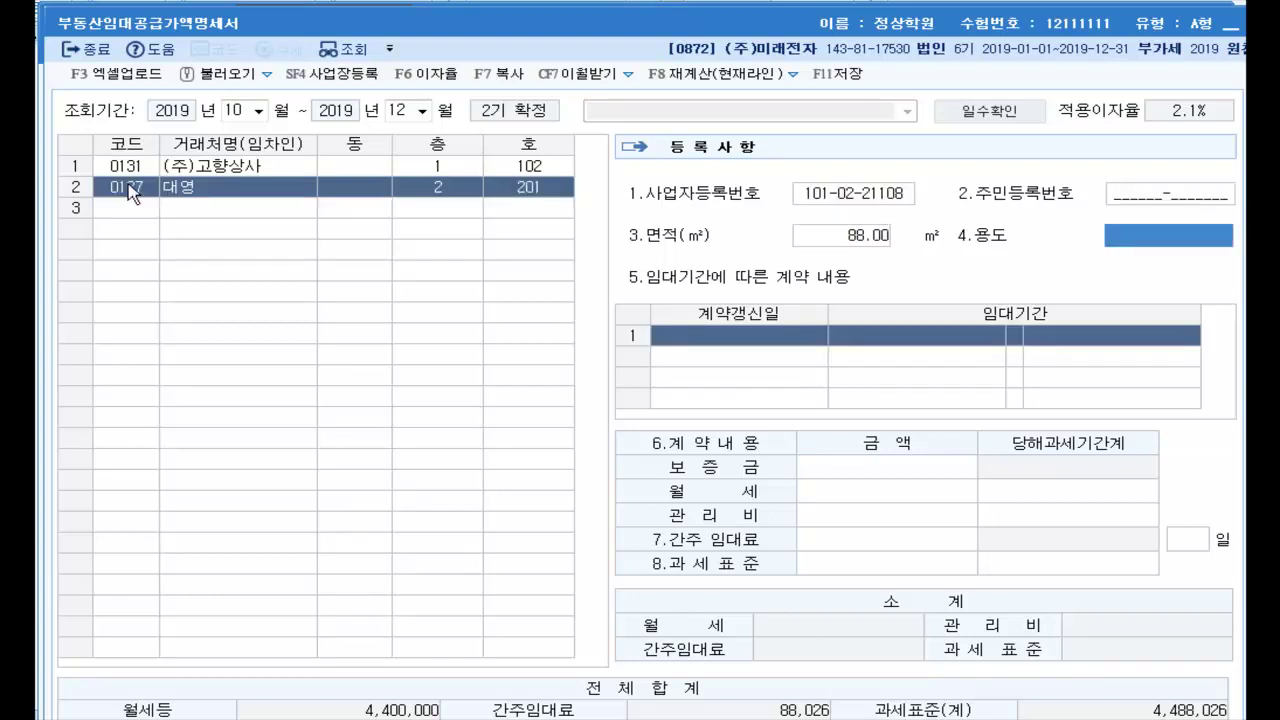
pyautogui.write('사무실')
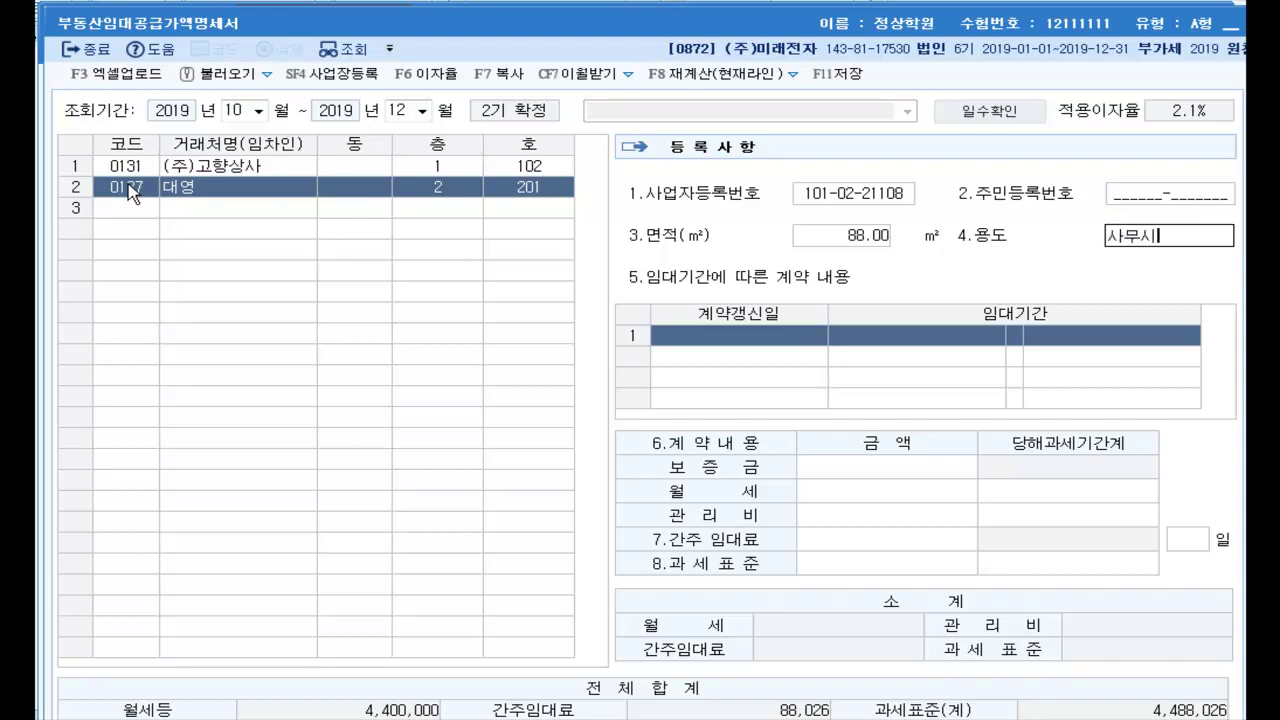
pyautogui.press('Return')
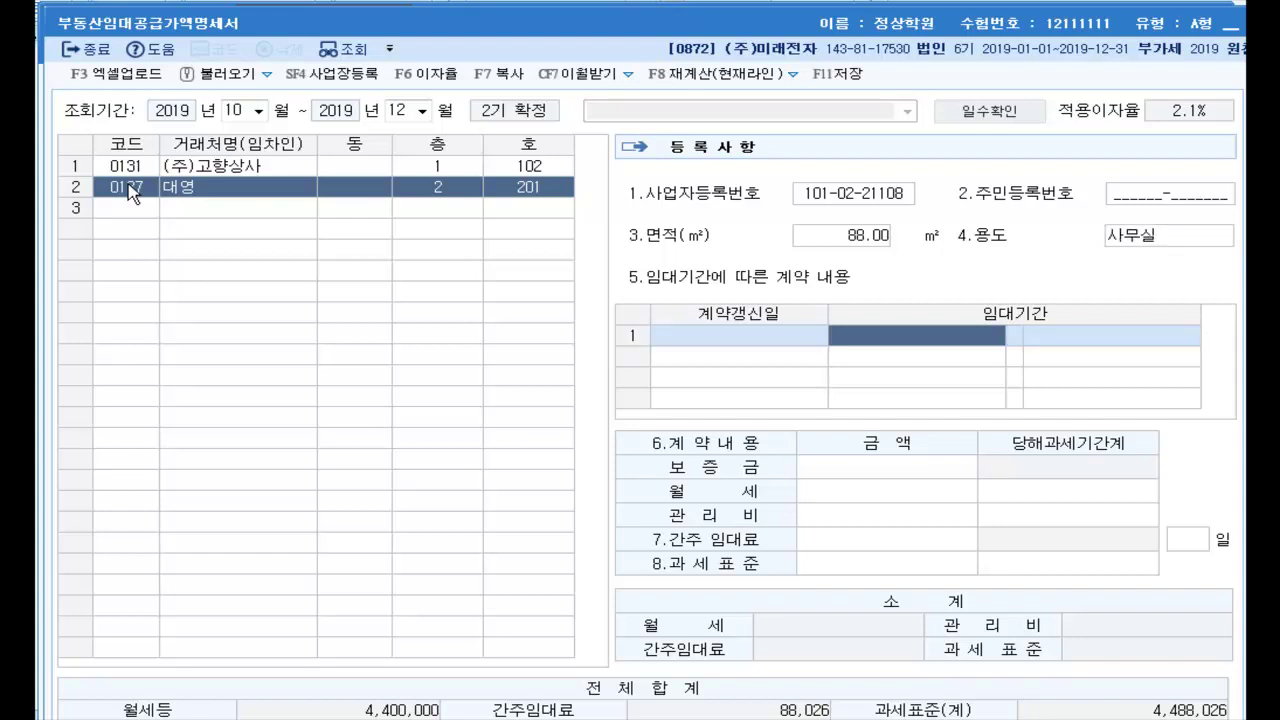
# Enter 대영's lease period as 2019-12-01 to 2021-11-30
pyautogui.write('2019-')
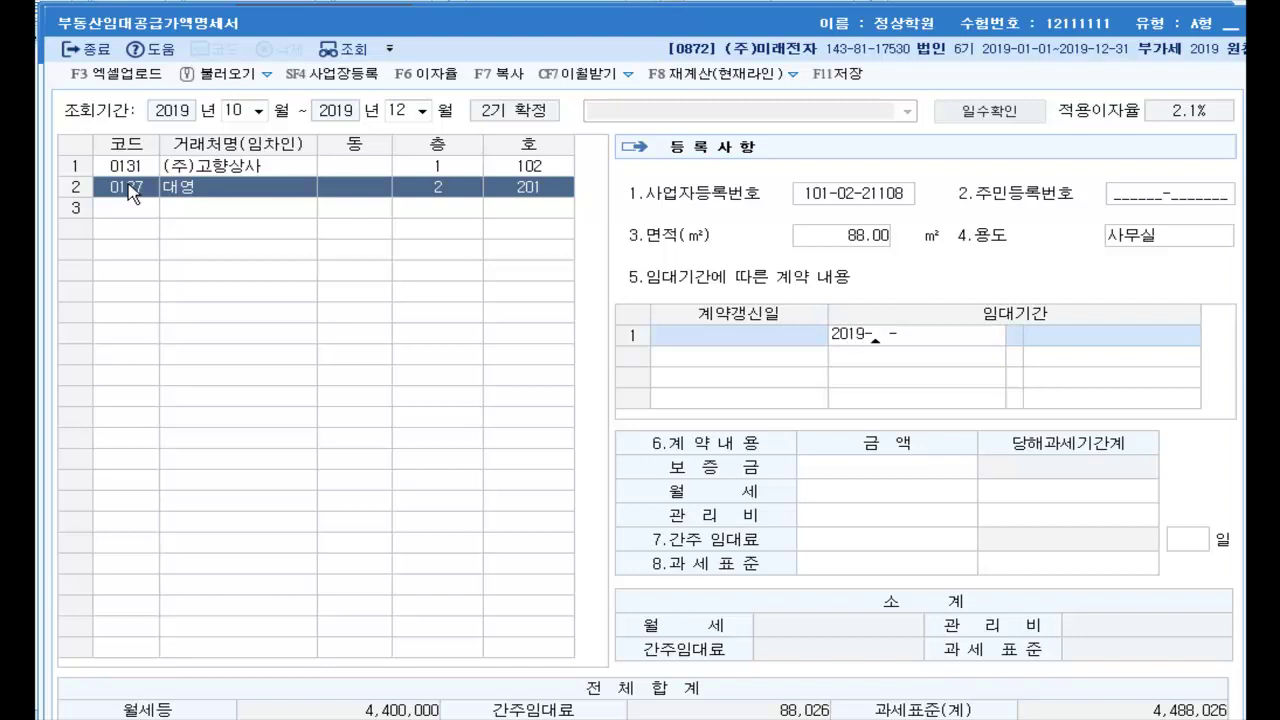
pyautogui.write('12-01')
pyautogui.press('Return')
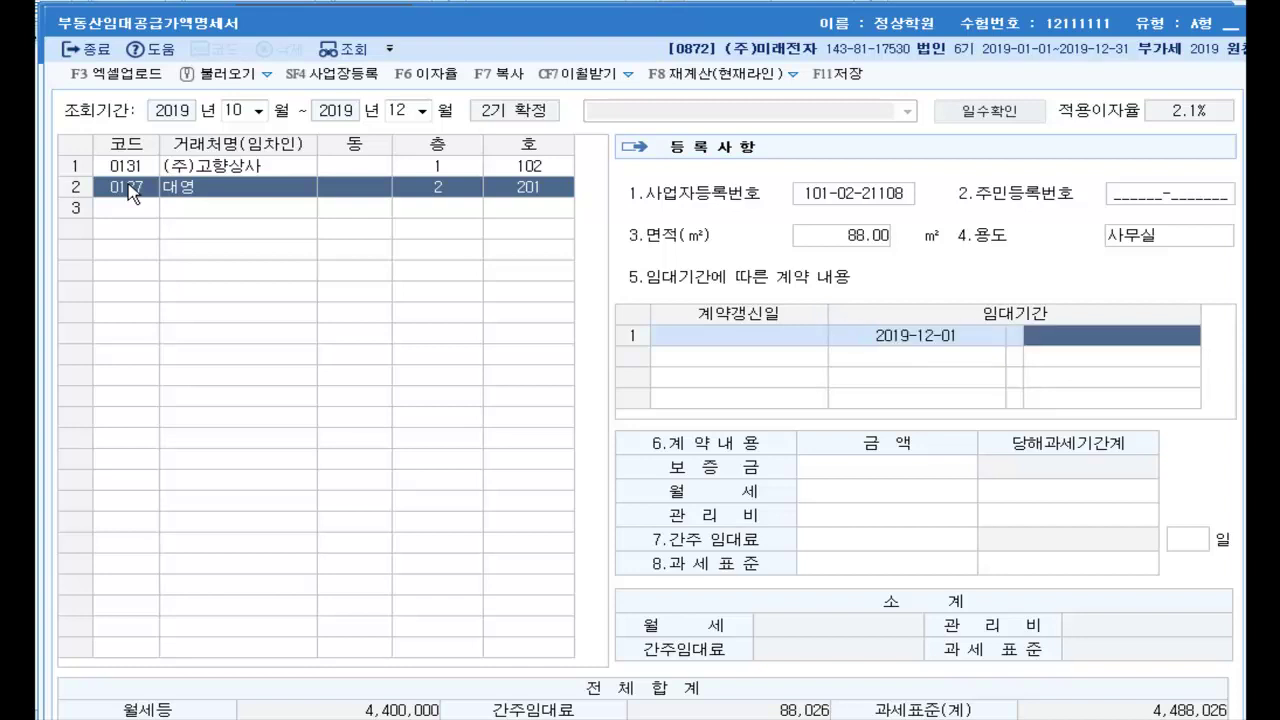
pyautogui.write('2021-')
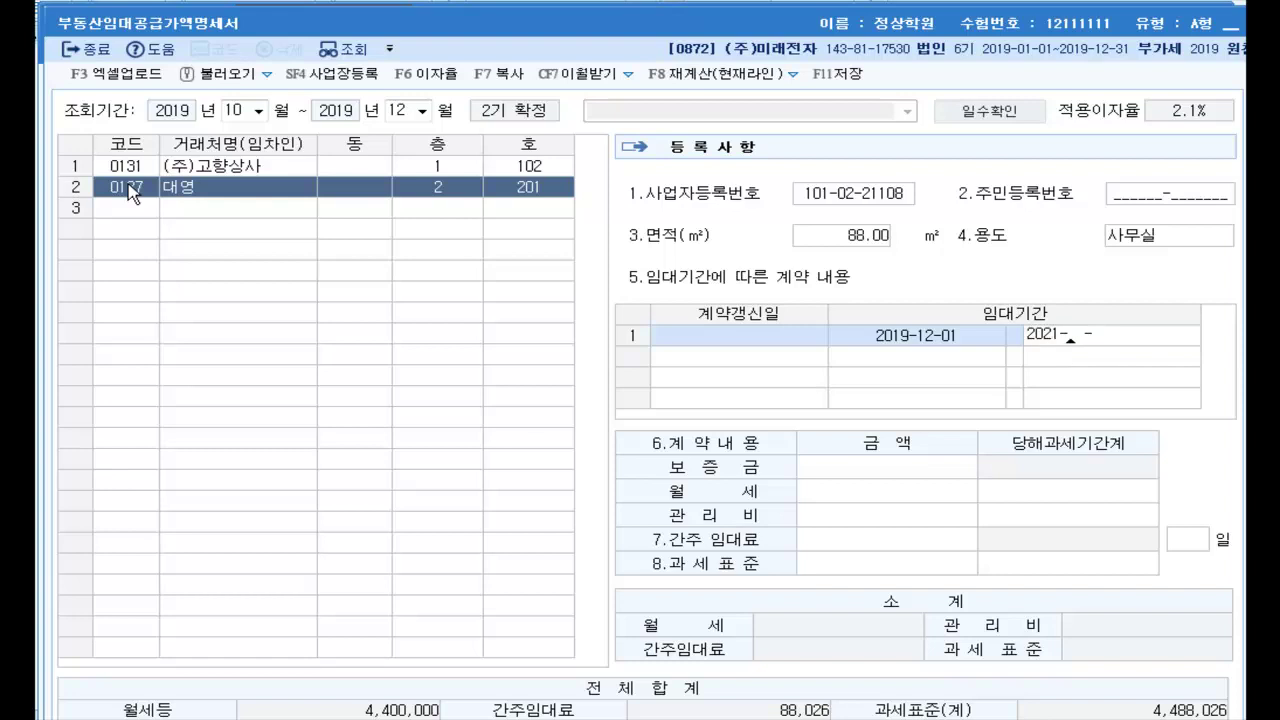
pyautogui.write('11-30')
pyautogui.press('Return')
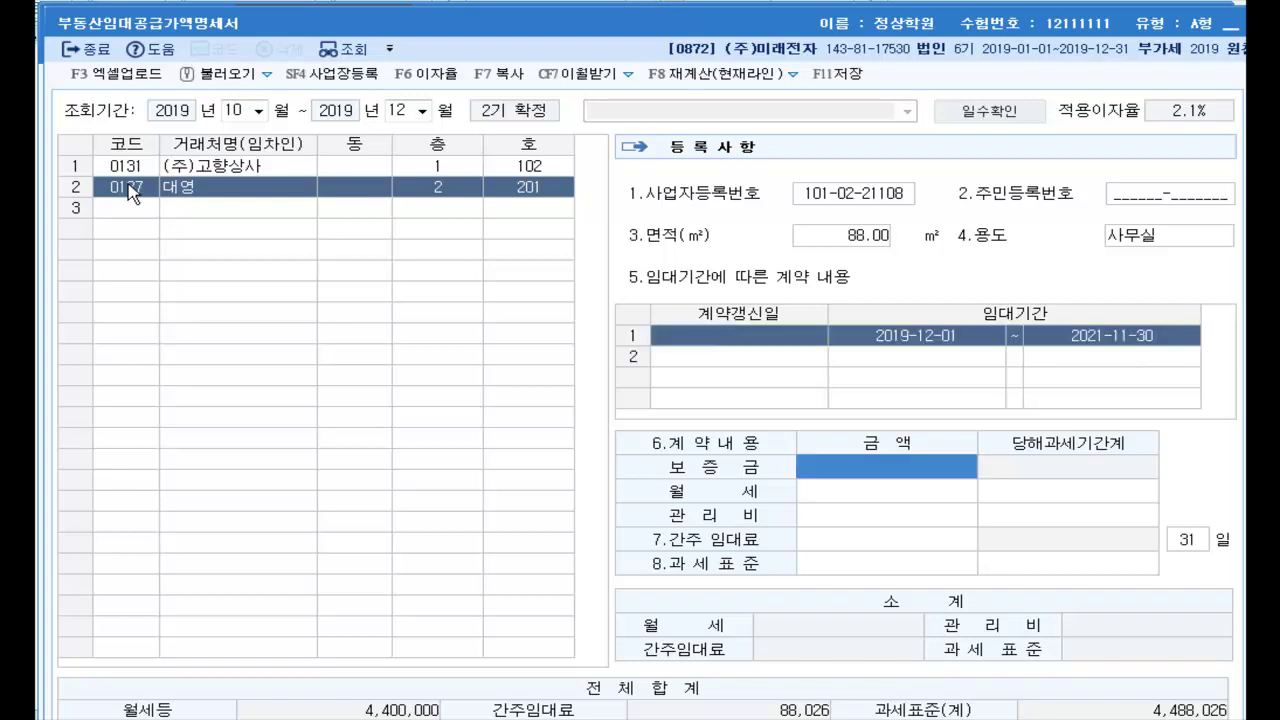
# Enter 대영's contract amounts as deposit 15,000,000, monthly rent 2,000,000 and maintenance fee 150,000, and close the rental supply statement
pyautogui.write('15000000')
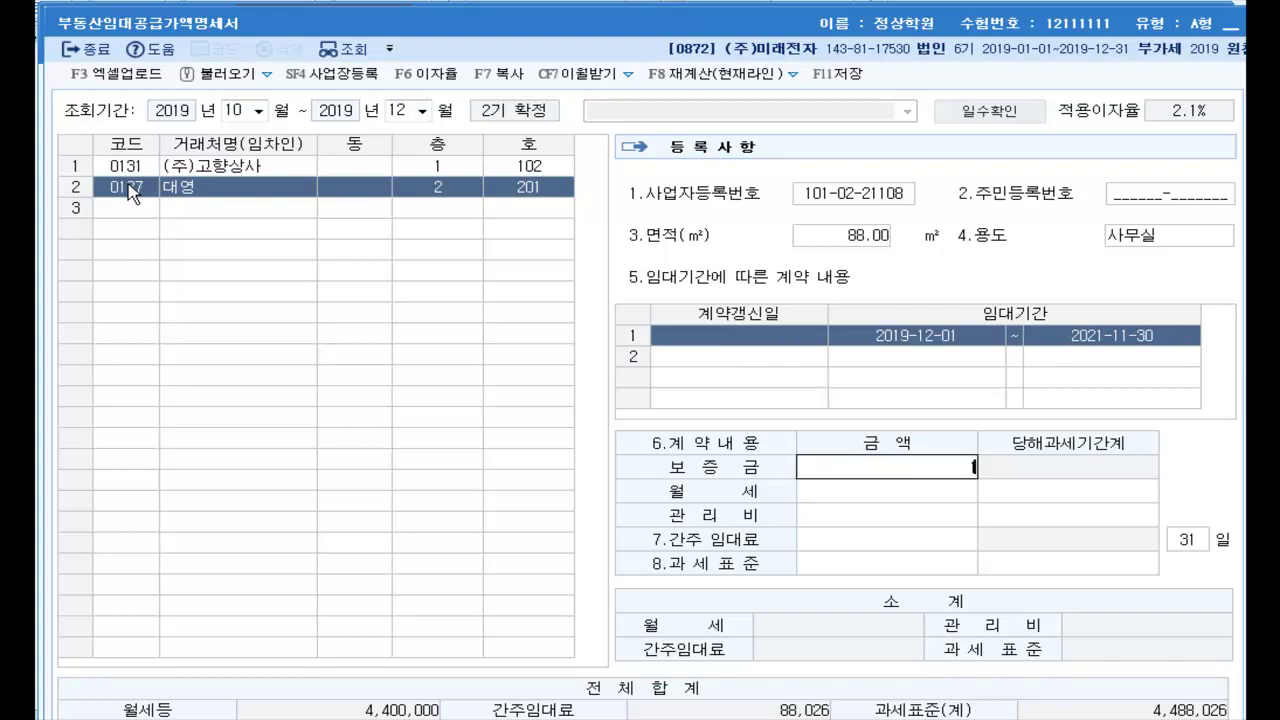
pyautogui.press('Return')
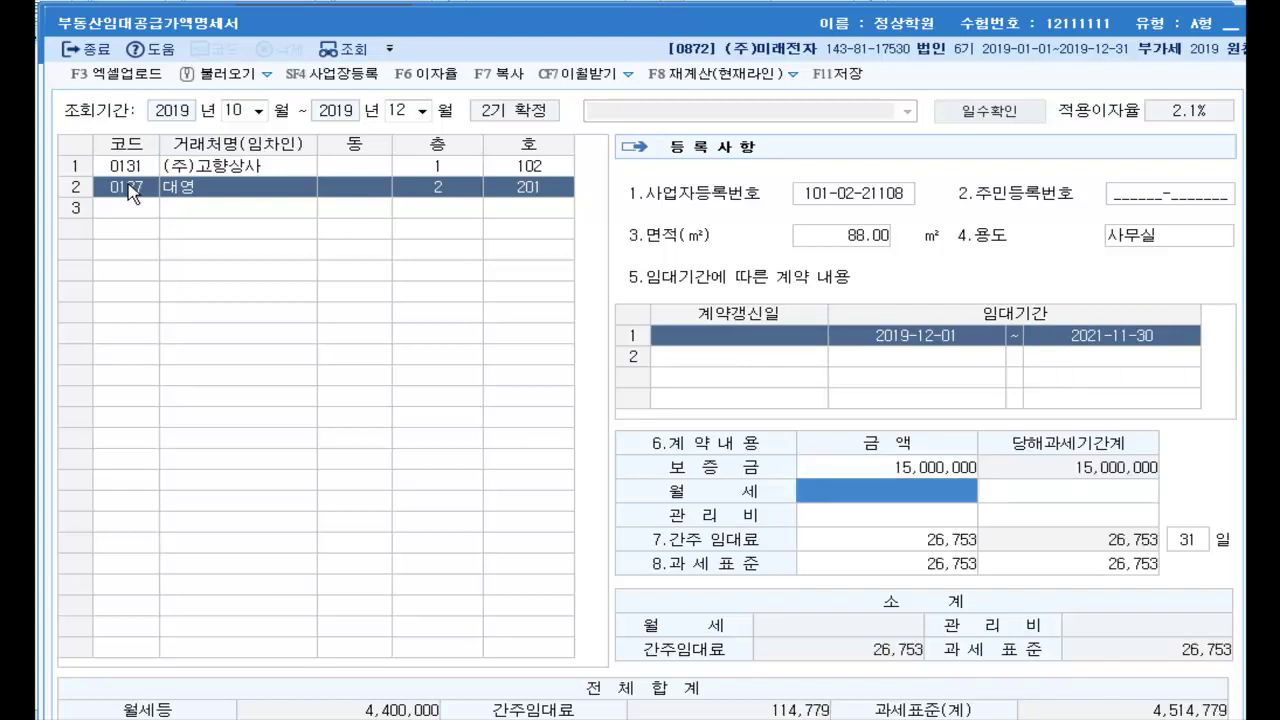
pyautogui.write('2000000')
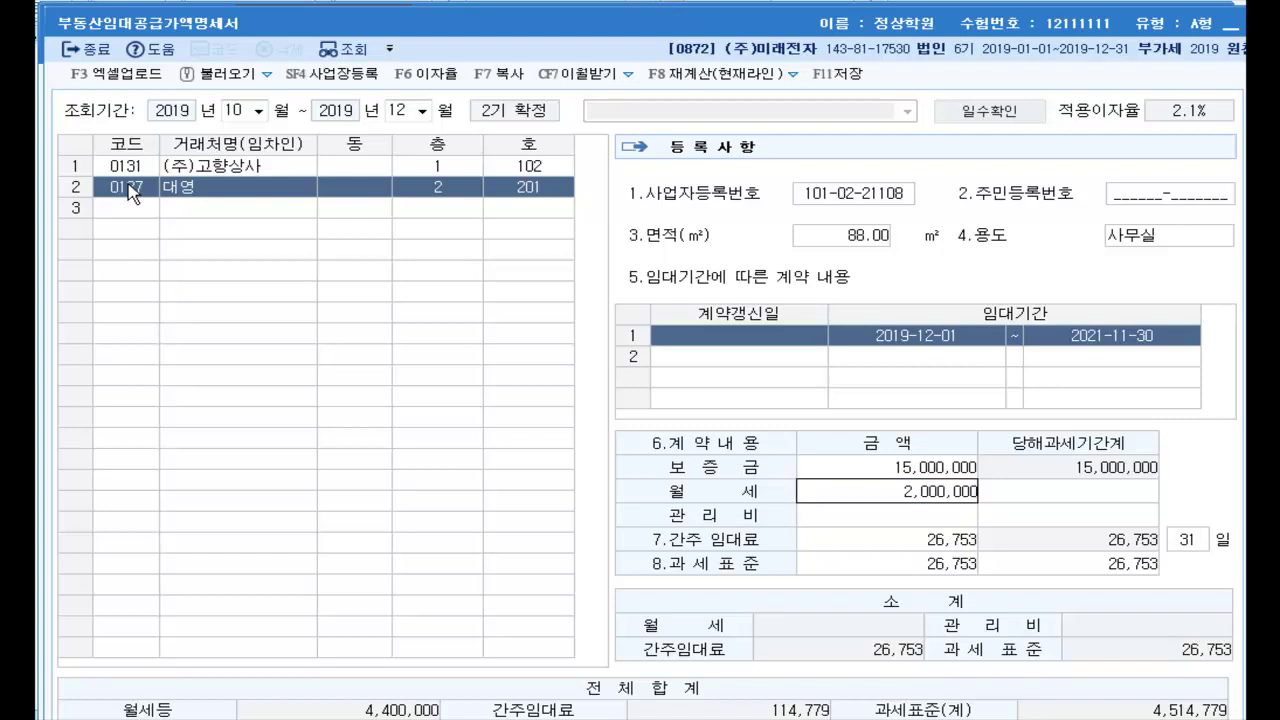
pyautogui.press('Return')
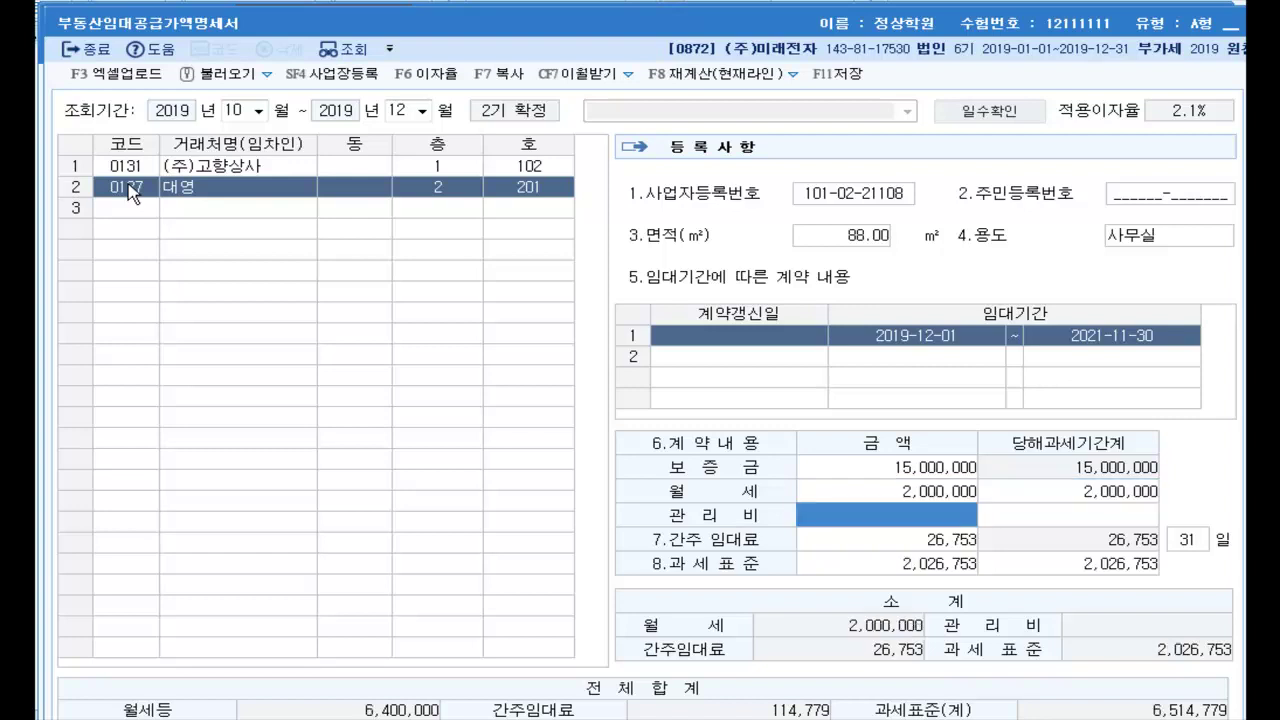
pyautogui.write('150,')
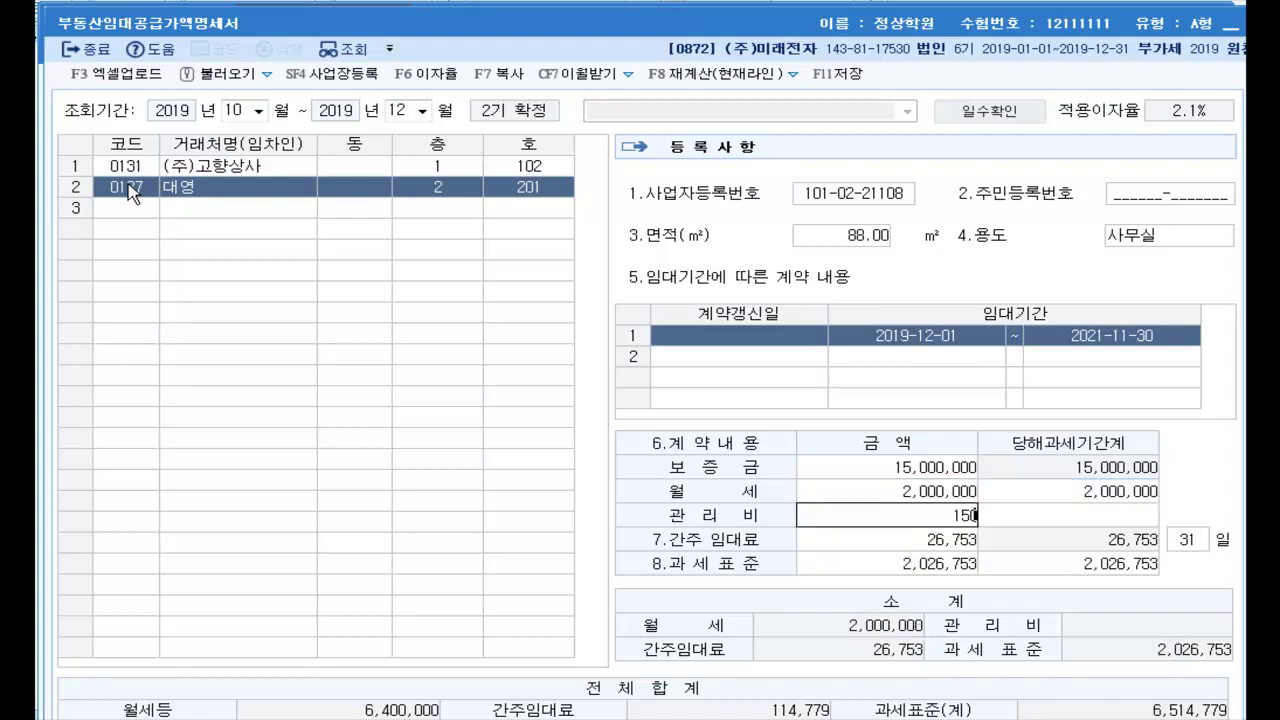
pyautogui.write('000')
pyautogui.press('Return')
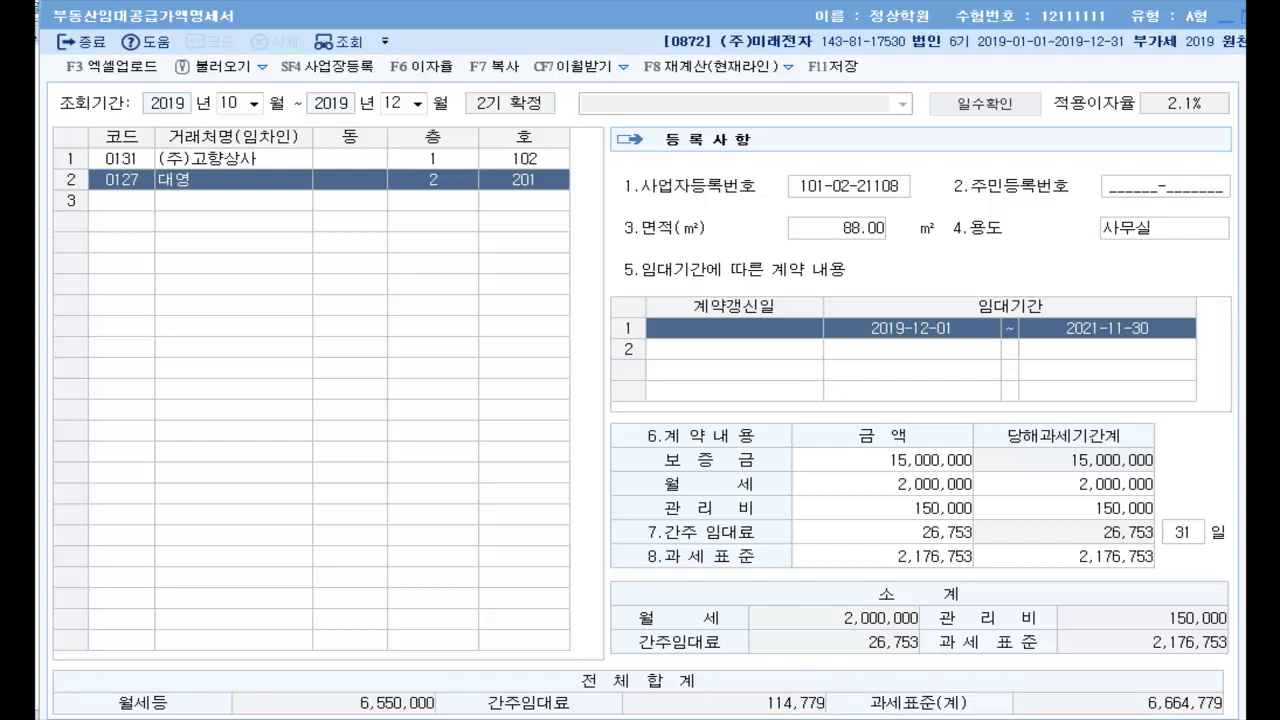
pyautogui.press('Escape')
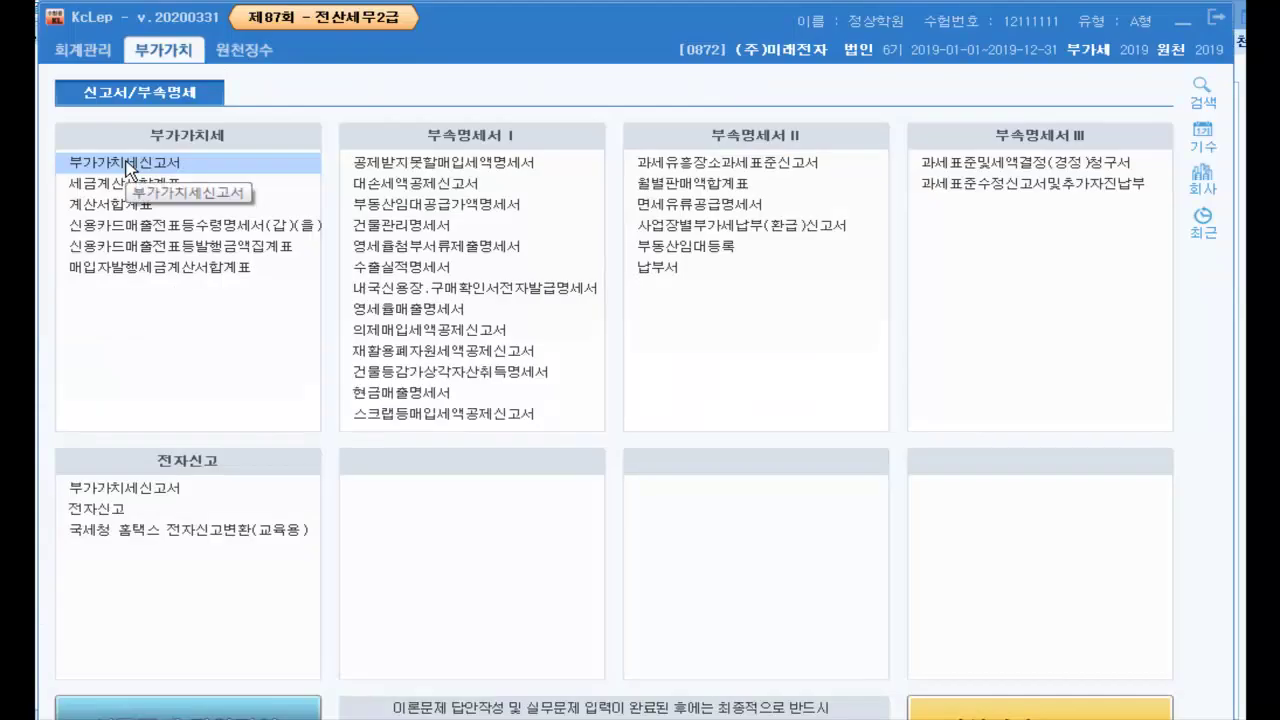
# Open the VAT return (부가가치세신고서) for the period 2019-10-01 to 2019-12-31
pyautogui.click(128, 165)
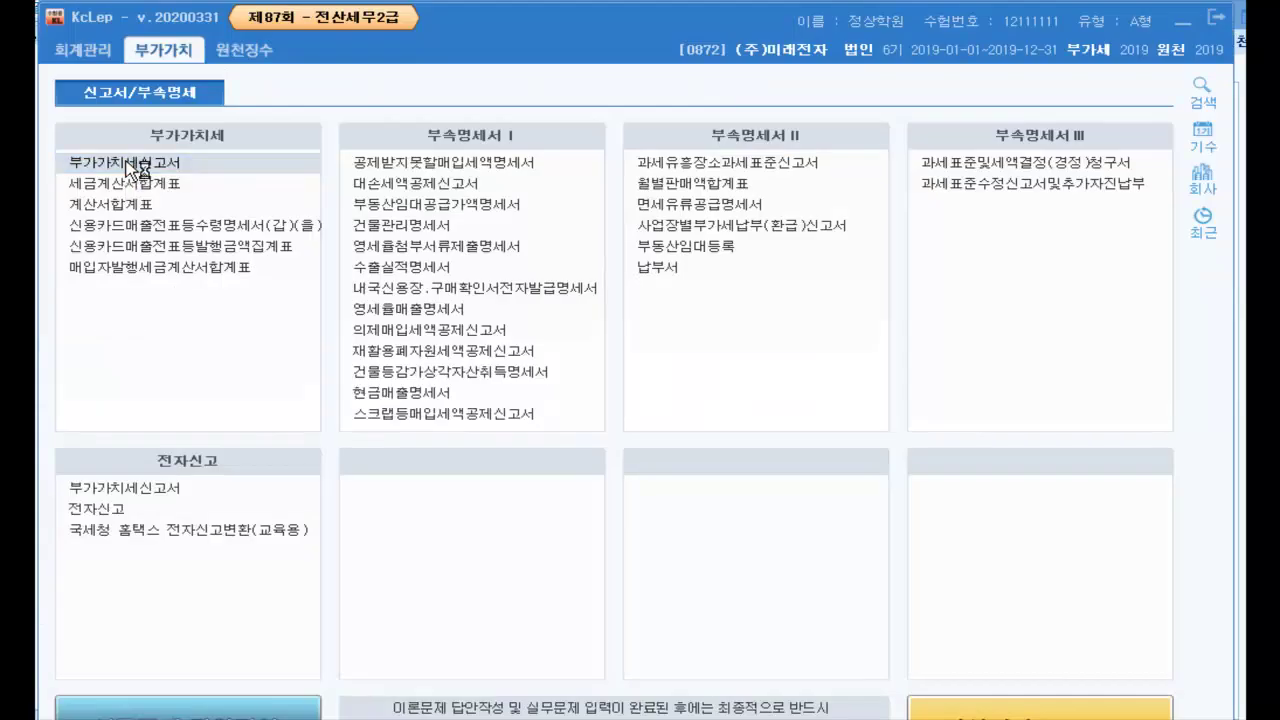
pyautogui.write('10')
pyautogui.press('Return')
pyautogui.press('Return')
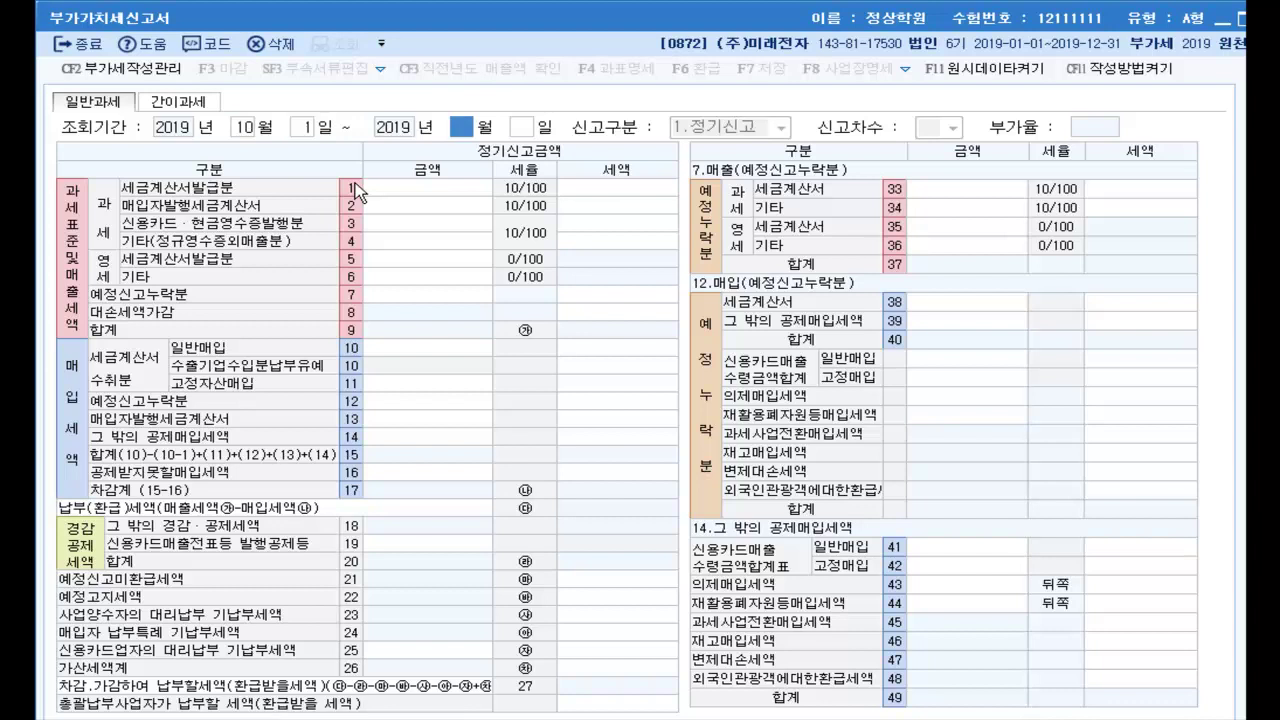
pyautogui.write('12')
pyautogui.press('Return')
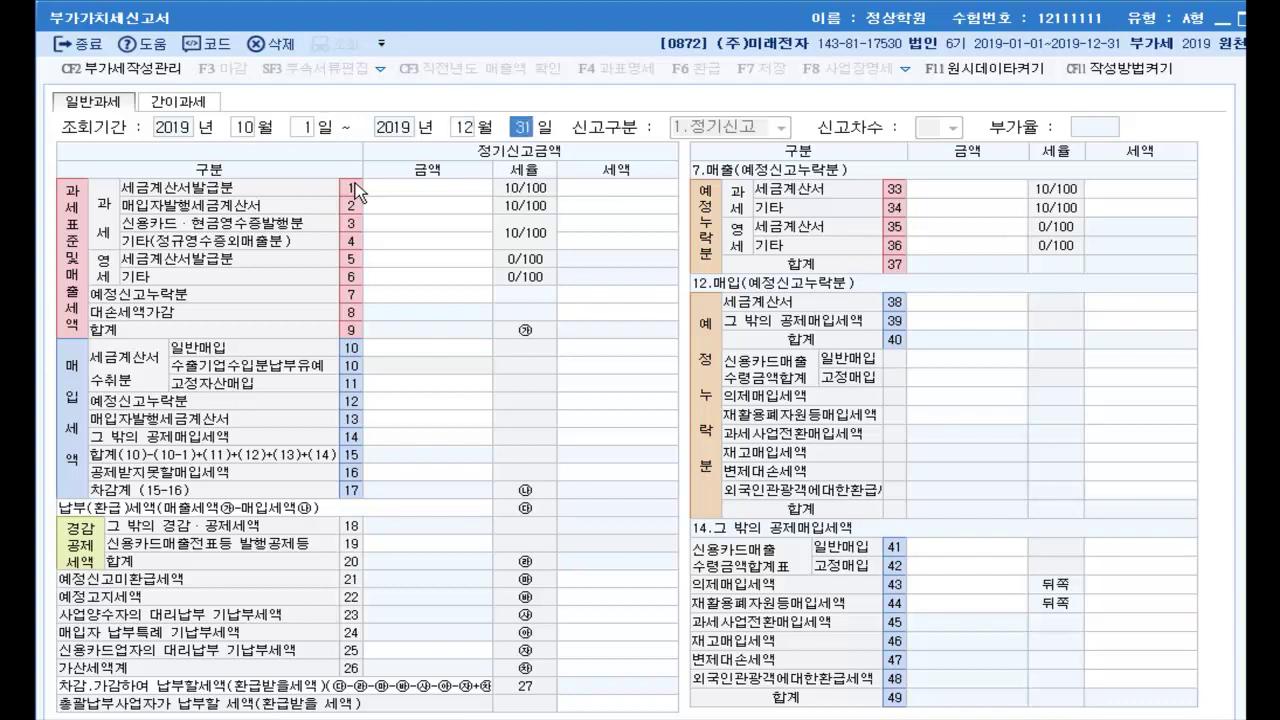
pyautogui.press('Return')
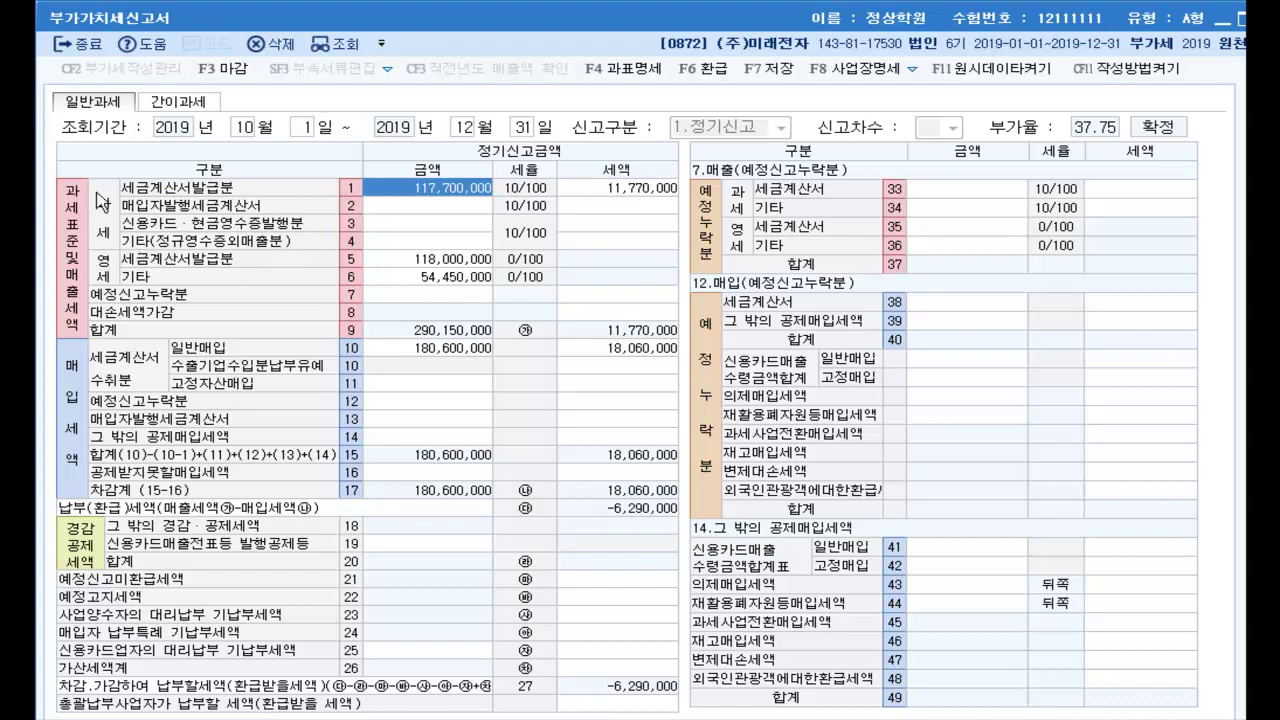
# Enter the deemed rent of 114,779 as the amount for 기타(정규영수증외매출분), line 4 of the VAT return
pyautogui.click(412, 243)
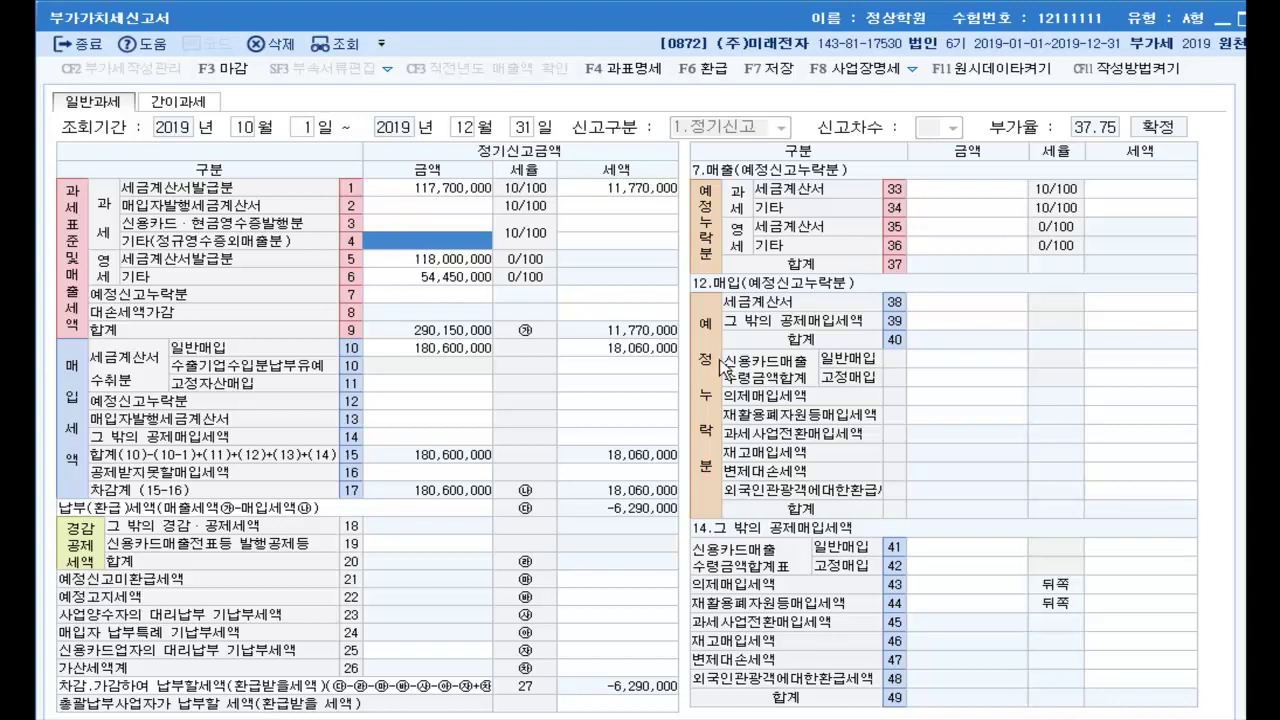
pyautogui.write('1')
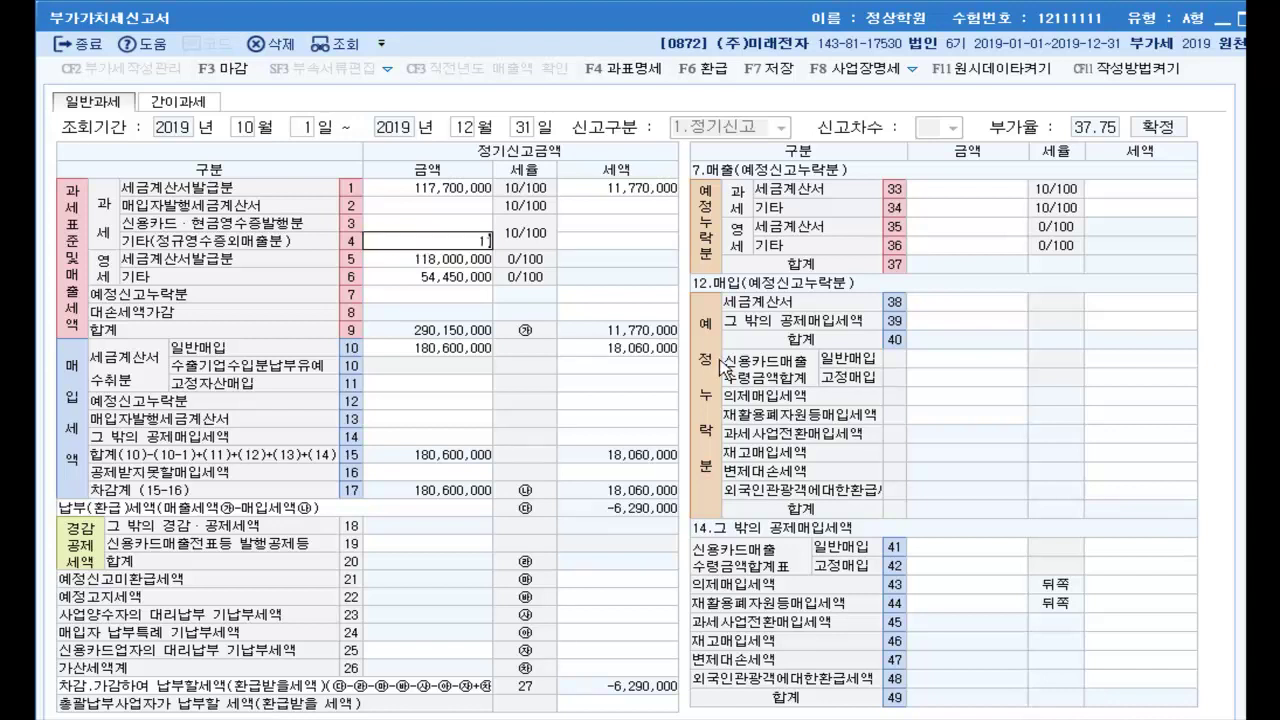
pyautogui.write('14,770')
pyautogui.press('Return')
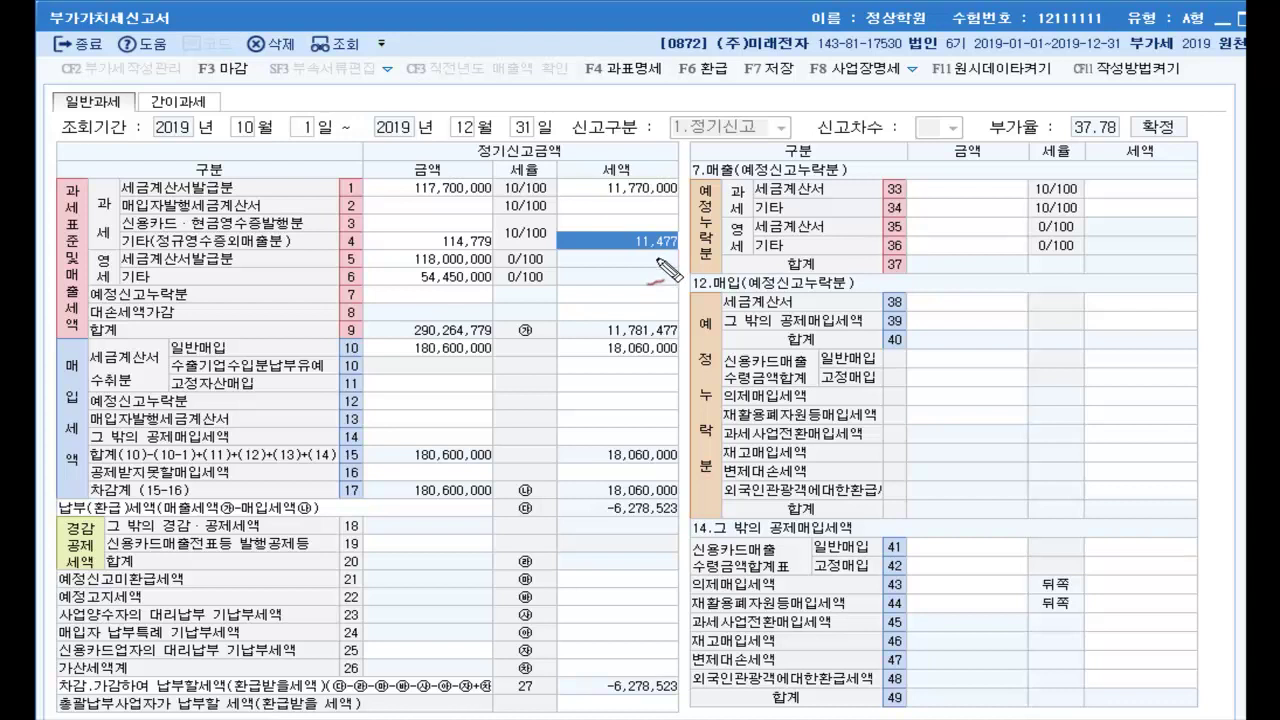
pyautogui.moveTo(699, 266)
pyautogui.mouseDown()
pyautogui.moveTo(603, 248)
pyautogui.moveTo(600, 216)
pyautogui.moveTo(703, 230)
pyautogui.moveTo(680, 278)
pyautogui.moveTo(651, 284)
pyautogui.moveTo(650, 264)
pyautogui.moveTo(648, 352)
pyautogui.moveTo(676, 307)
pyautogui.mouseUp()
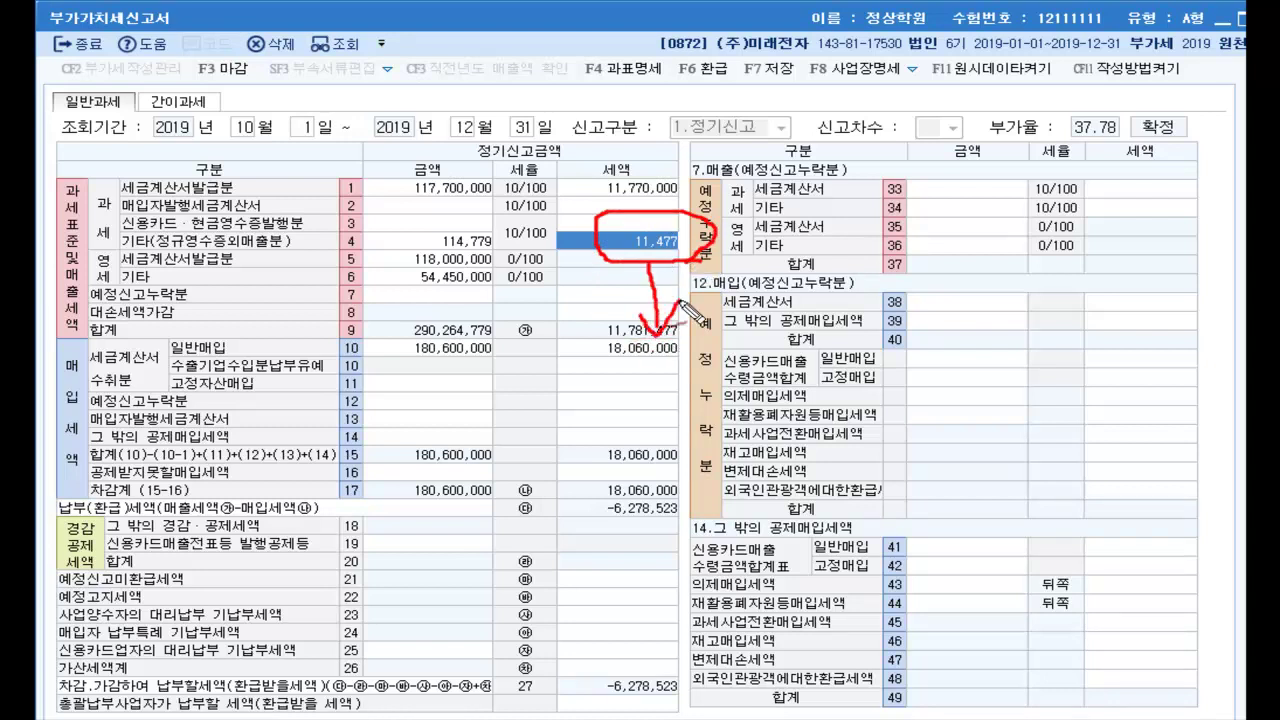
pyautogui.moveTo(440, 208)
pyautogui.mouseDown()
pyautogui.moveTo(456, 226)
pyautogui.moveTo(490, 174)
pyautogui.mouseUp()
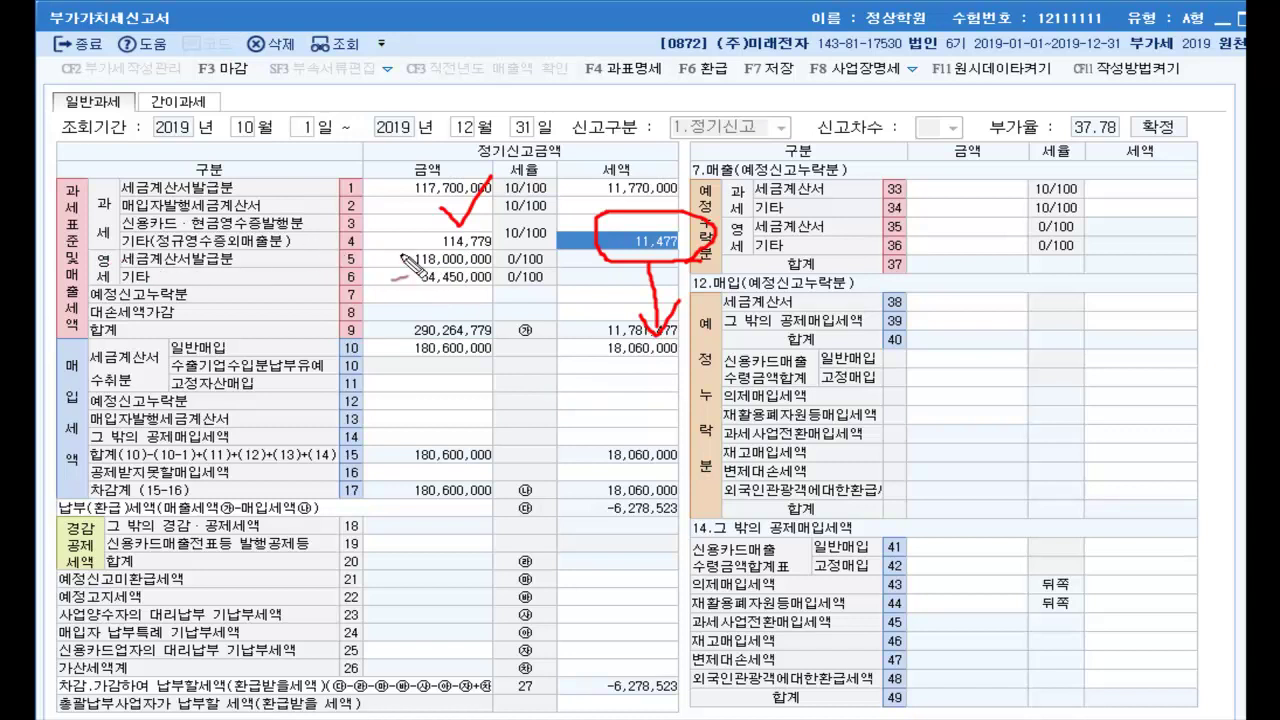
pyautogui.moveTo(527, 265)
pyautogui.mouseDown()
pyautogui.moveTo(398, 250)
pyautogui.moveTo(425, 229)
pyautogui.moveTo(515, 232)
pyautogui.mouseUp()
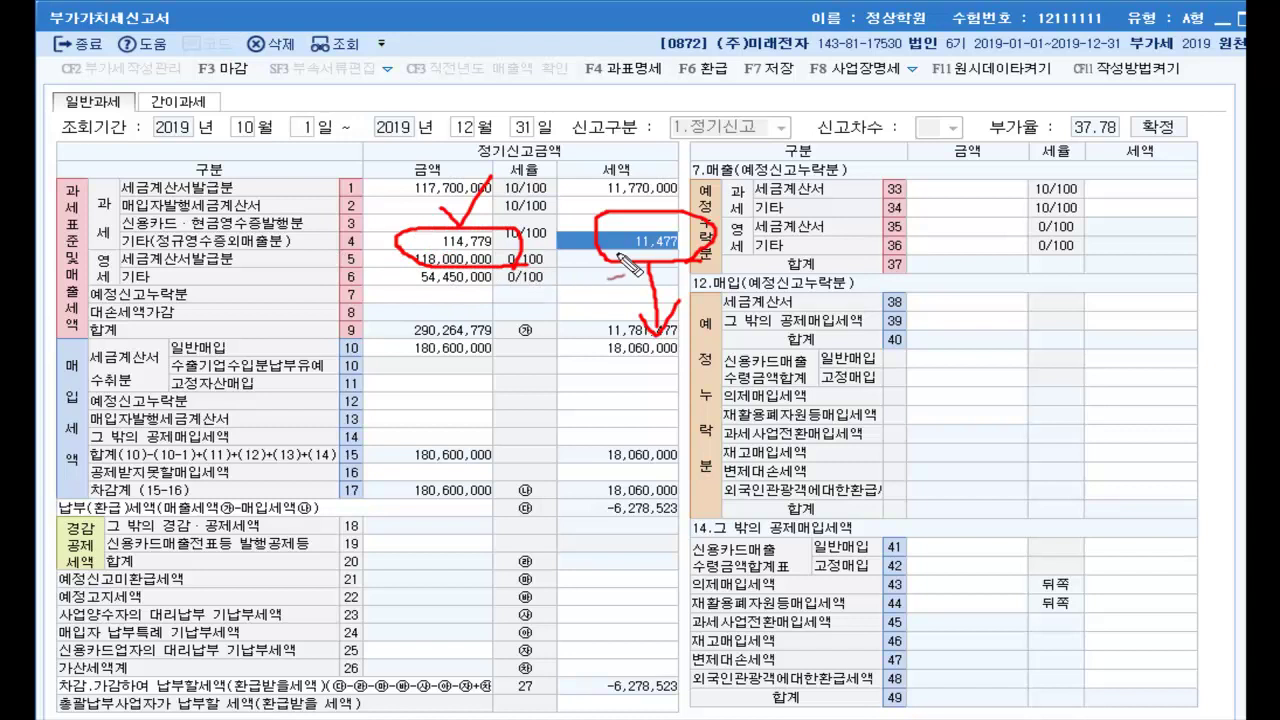
pyautogui.moveTo(667, 285); pyautogui.dragTo(681, 279)
pyautogui.moveTo(588, 128)
pyautogui.mouseDown()
pyautogui.moveTo(435, 145)
pyautogui.moveTo(545, 95)
pyautogui.moveTo(553, 133)
pyautogui.mouseUp()
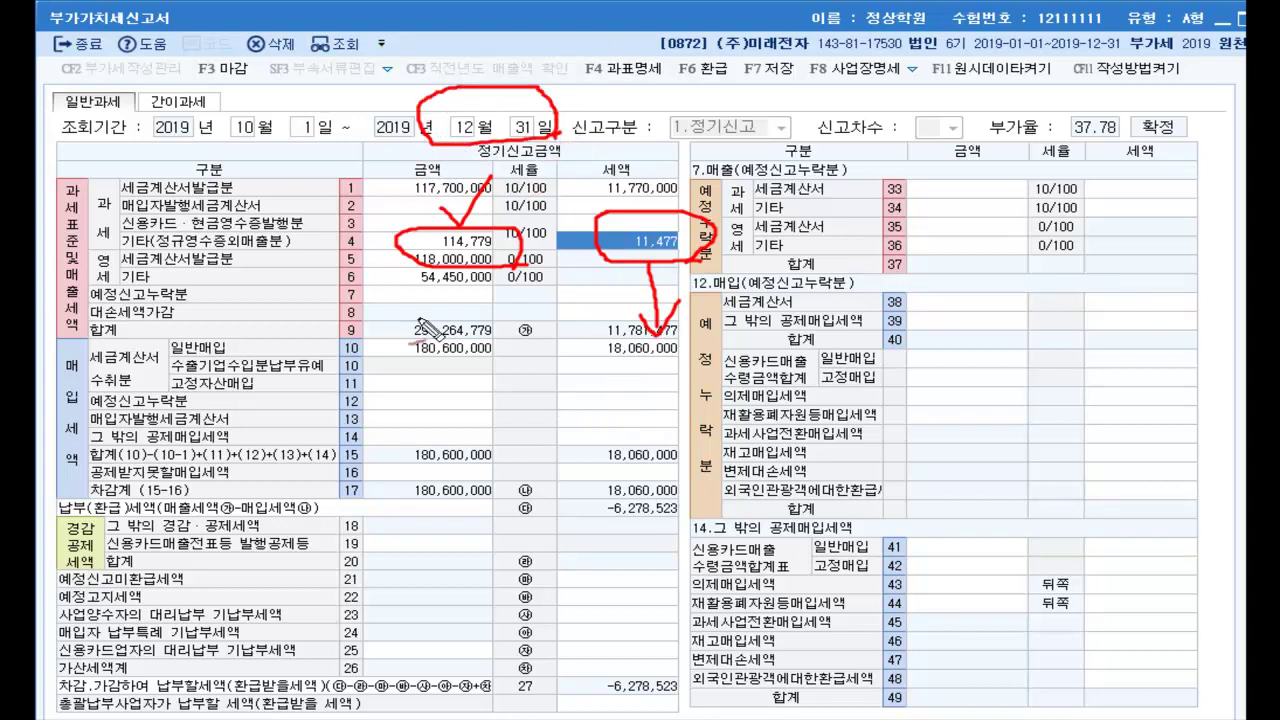
pyautogui.click(380, 384)
pyautogui.moveTo(381, 386); pyautogui.dragTo(386, 428)
pyautogui.moveTo(432, 366); pyautogui.dragTo(384, 473)
pyautogui.moveTo(410, 405)
pyautogui.mouseDown()
pyautogui.moveTo(428, 418)
pyautogui.moveTo(412, 460)
pyautogui.moveTo(421, 432)
pyautogui.mouseUp()
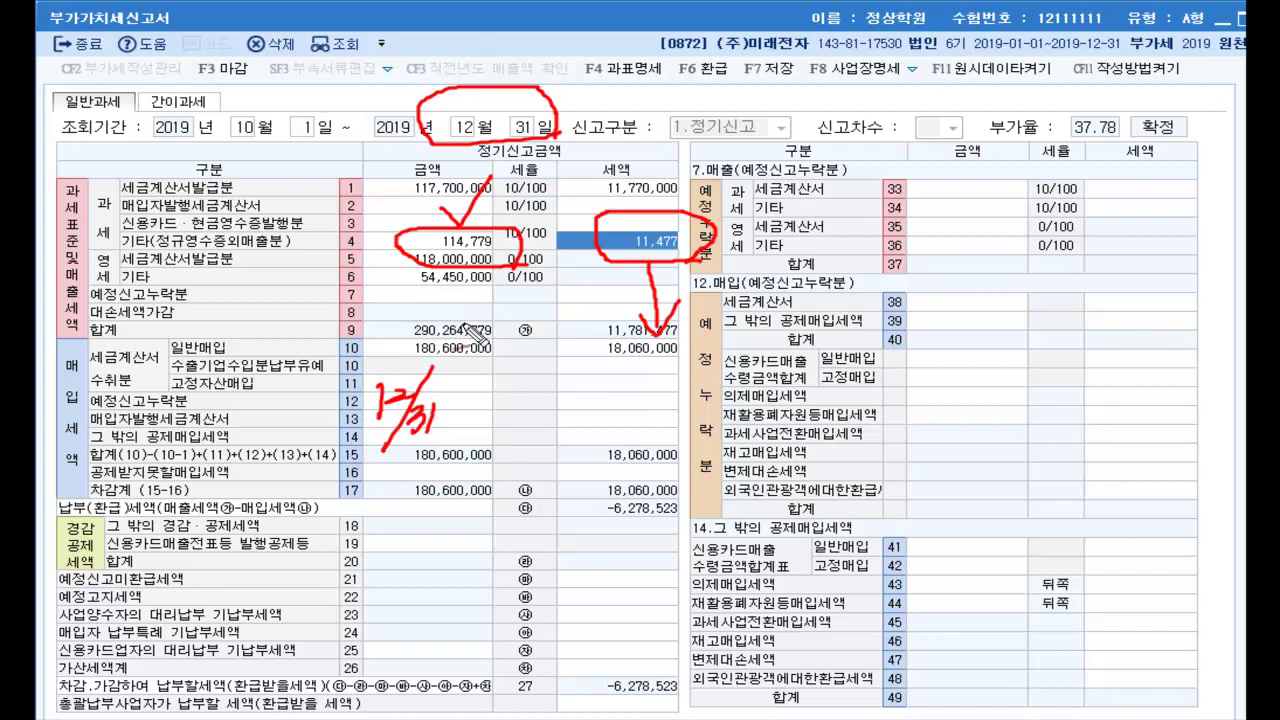
pyautogui.moveTo(465, 384); pyautogui.dragTo(444, 414)
pyautogui.moveTo(453, 394)
pyautogui.mouseDown()
pyautogui.moveTo(496, 418)
pyautogui.moveTo(520, 392)
pyautogui.moveTo(556, 420)
pyautogui.moveTo(653, 392)
pyautogui.moveTo(672, 412)
pyautogui.mouseUp()
pyautogui.moveTo(697, 366)
pyautogui.mouseDown()
pyautogui.moveTo(706, 396)
pyautogui.moveTo(744, 410)
pyautogui.mouseUp()
pyautogui.moveTo(714, 452)
pyautogui.mouseDown()
pyautogui.moveTo(808, 340)
pyautogui.moveTo(842, 350)
pyautogui.mouseUp()
pyautogui.moveTo(810, 376)
pyautogui.mouseDown()
pyautogui.moveTo(828, 370)
pyautogui.moveTo(842, 405)
pyautogui.moveTo(868, 400)
pyautogui.moveTo(900, 362)
pyautogui.mouseUp()
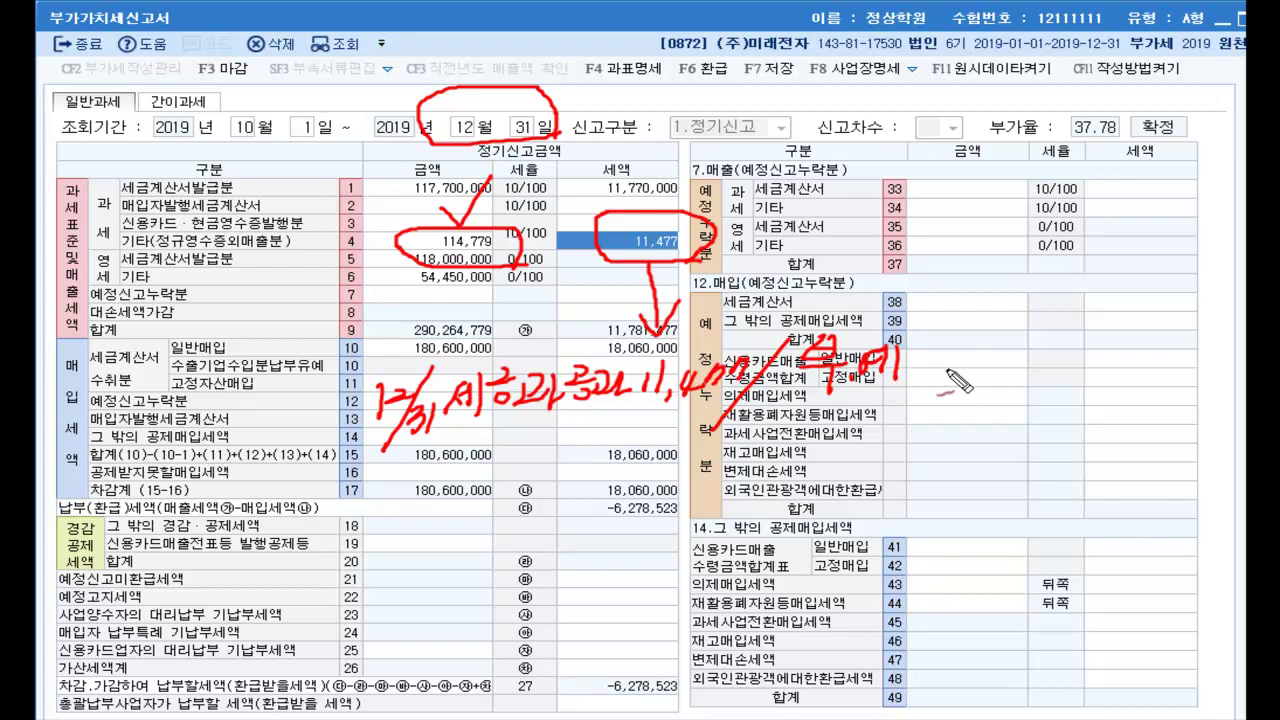
pyautogui.moveTo(942, 350)
pyautogui.mouseDown()
pyautogui.moveTo(940, 378)
pyautogui.moveTo(1082, 344)
pyautogui.moveTo(1066, 367)
pyautogui.mouseUp()
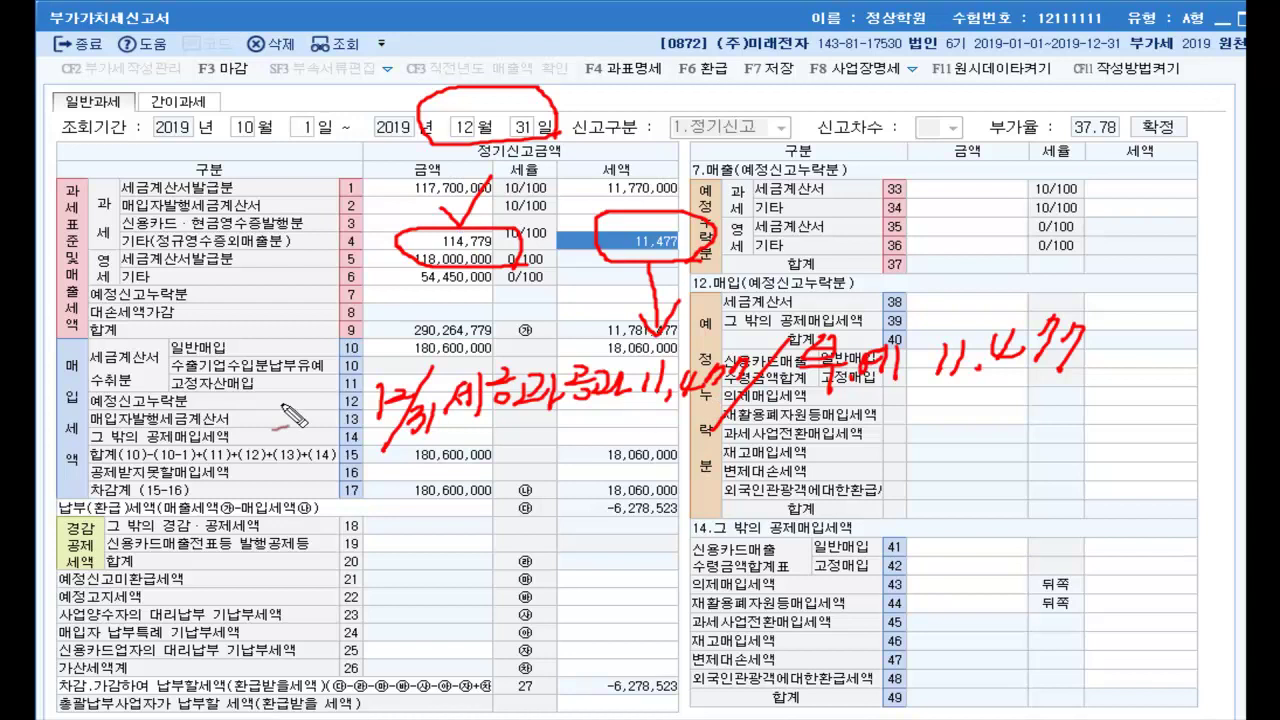
pyautogui.moveTo(250, 398)
pyautogui.mouseDown()
pyautogui.moveTo(292, 414)
pyautogui.moveTo(332, 358)
pyautogui.mouseUp()
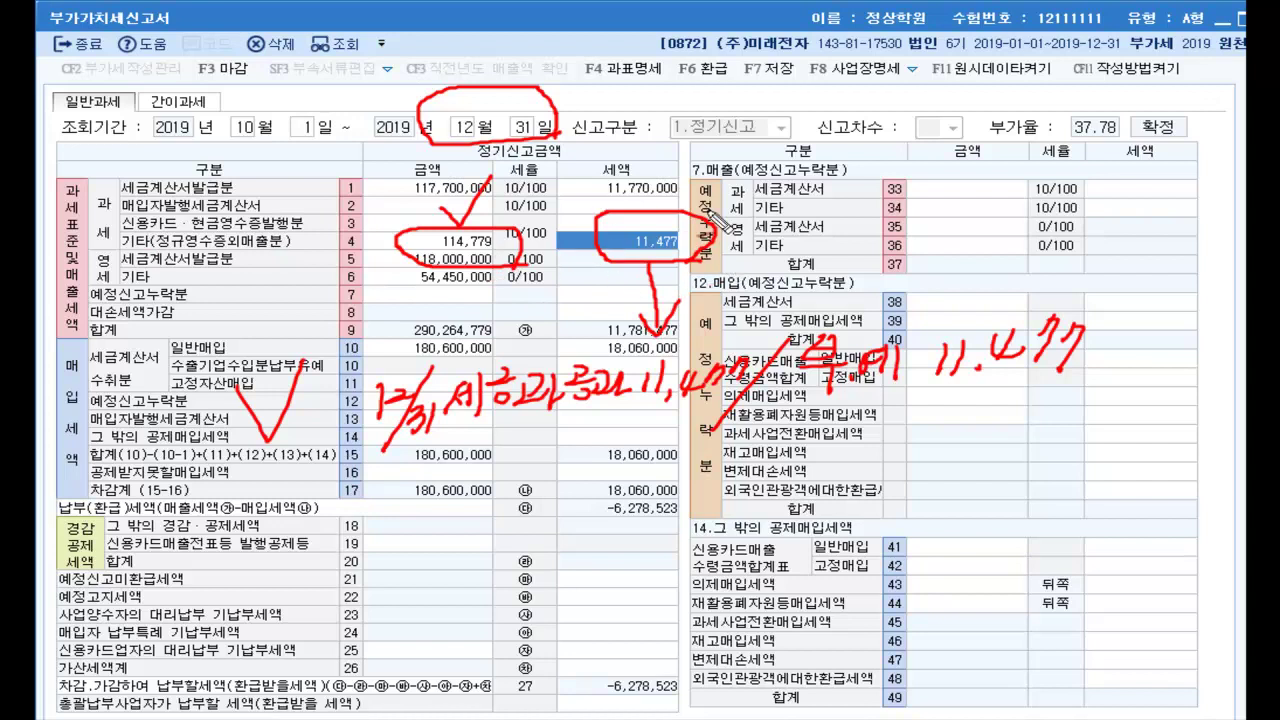
pyautogui.moveTo(350, 463)
pyautogui.mouseDown()
pyautogui.moveTo(858, 403)
pyautogui.moveTo(1195, 390)
pyautogui.mouseUp()
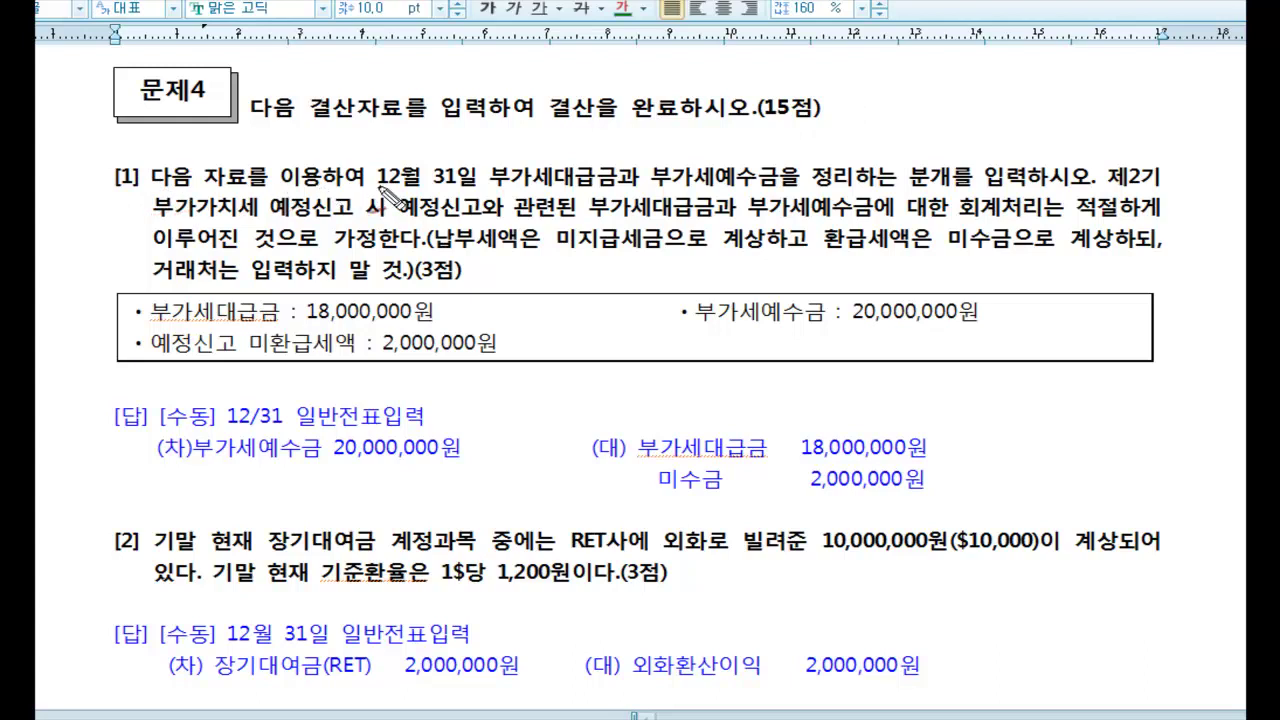
pyautogui.moveTo(380, 186); pyautogui.dragTo(1152, 188)
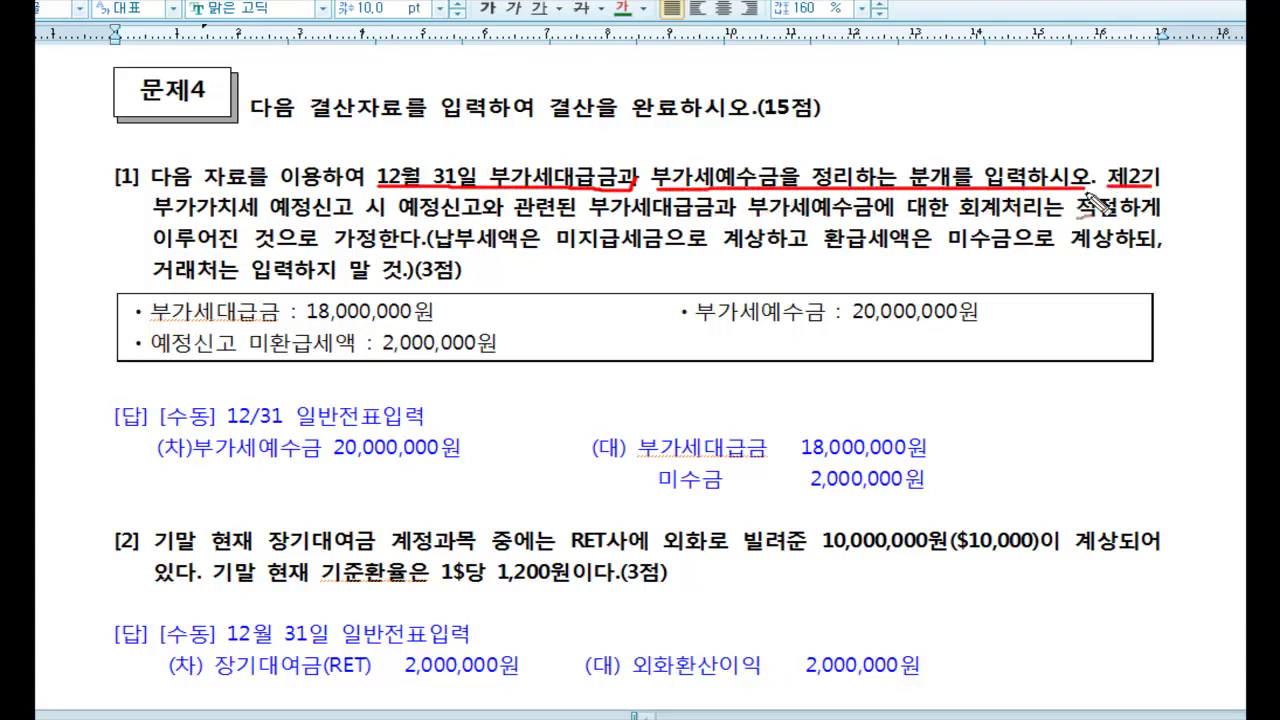
pyautogui.moveTo(163, 214); pyautogui.dragTo(383, 221)
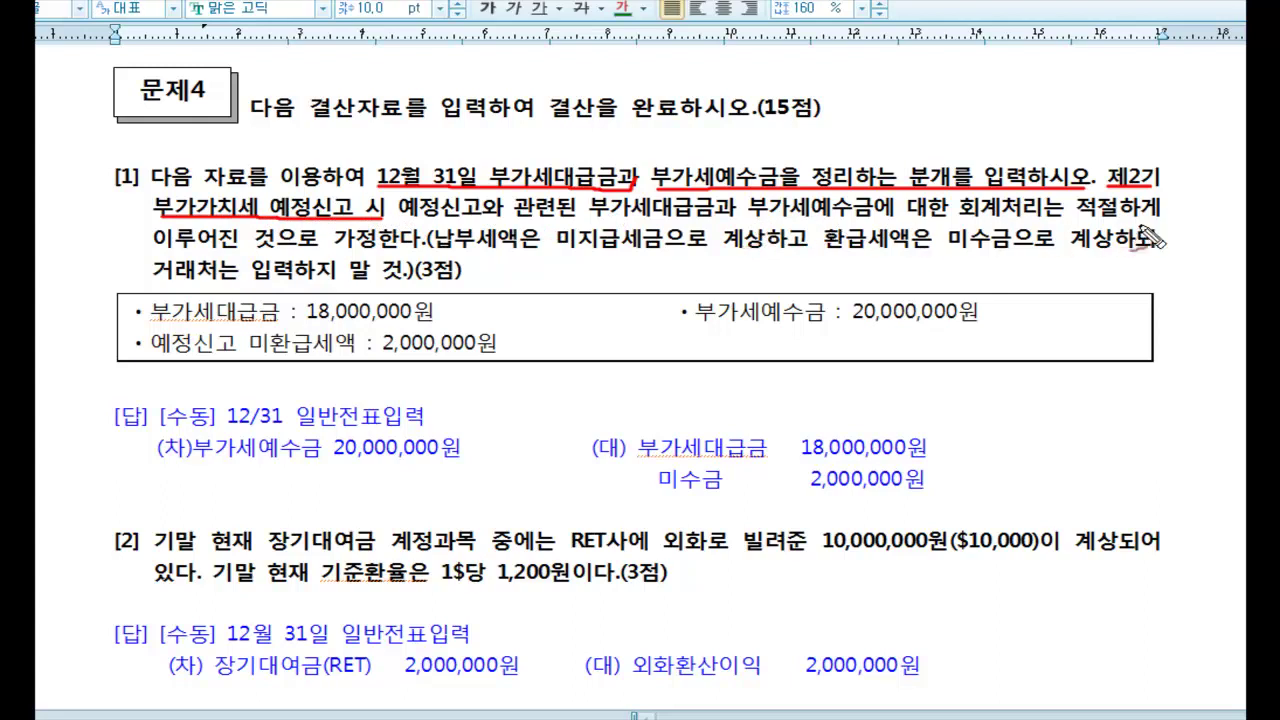
pyautogui.moveTo(160, 252)
pyautogui.mouseDown()
pyautogui.moveTo(422, 254)
pyautogui.moveTo(487, 269)
pyautogui.moveTo(810, 228)
pyautogui.moveTo(935, 257)
pyautogui.moveTo(1170, 247)
pyautogui.mouseUp()
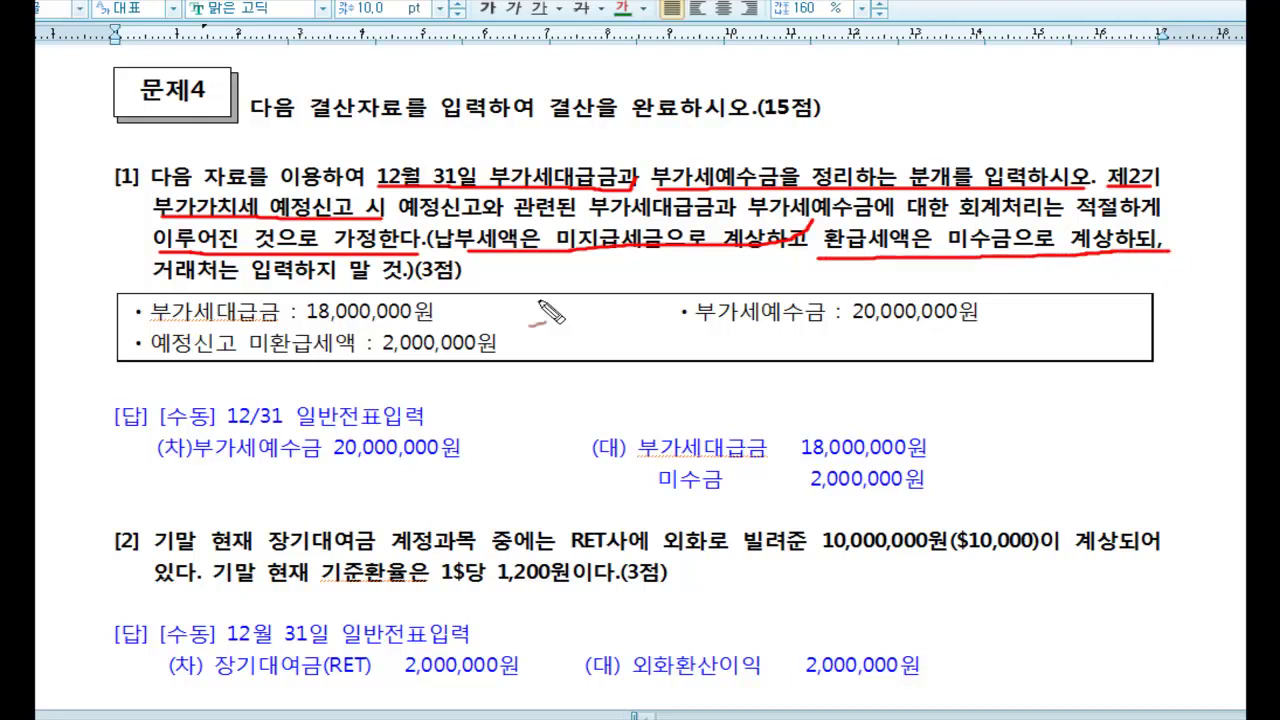
pyautogui.moveTo(158, 285)
pyautogui.mouseDown()
pyautogui.moveTo(432, 283)
pyautogui.moveTo(505, 254)
pyautogui.mouseUp()
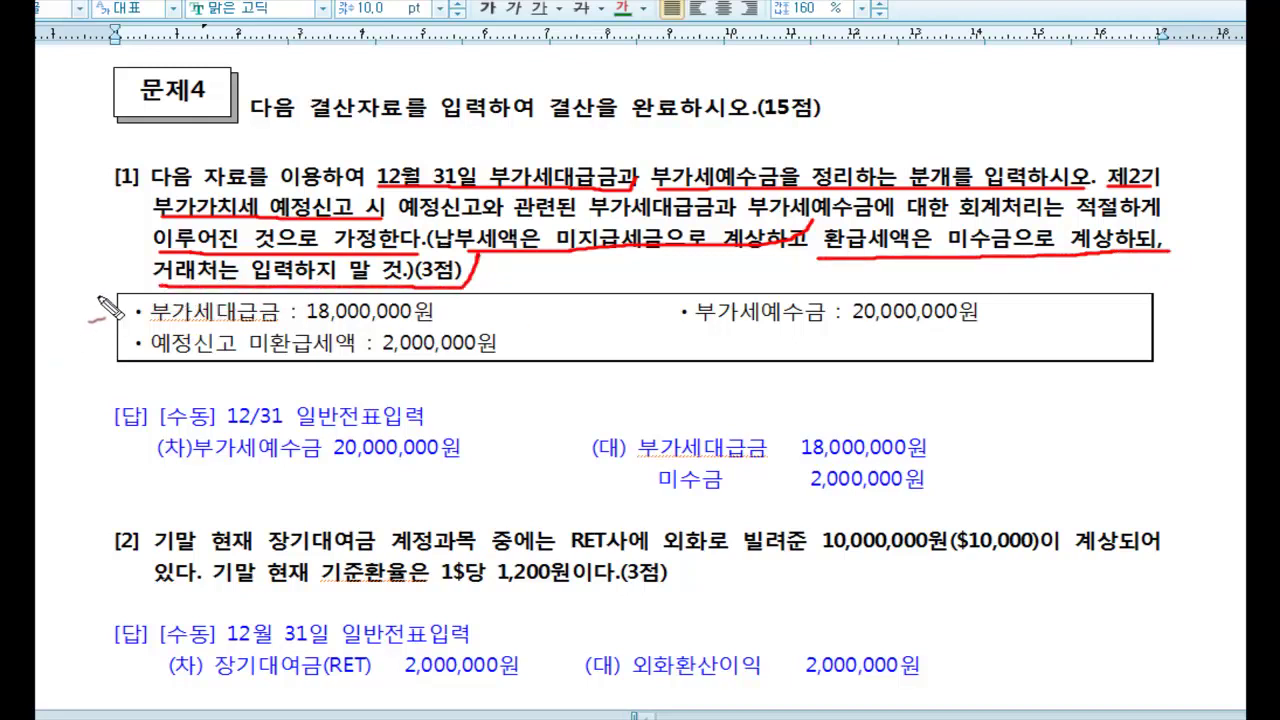
pyautogui.moveTo(103, 291)
pyautogui.mouseDown()
pyautogui.moveTo(117, 313)
pyautogui.moveTo(134, 280)
pyautogui.mouseUp()
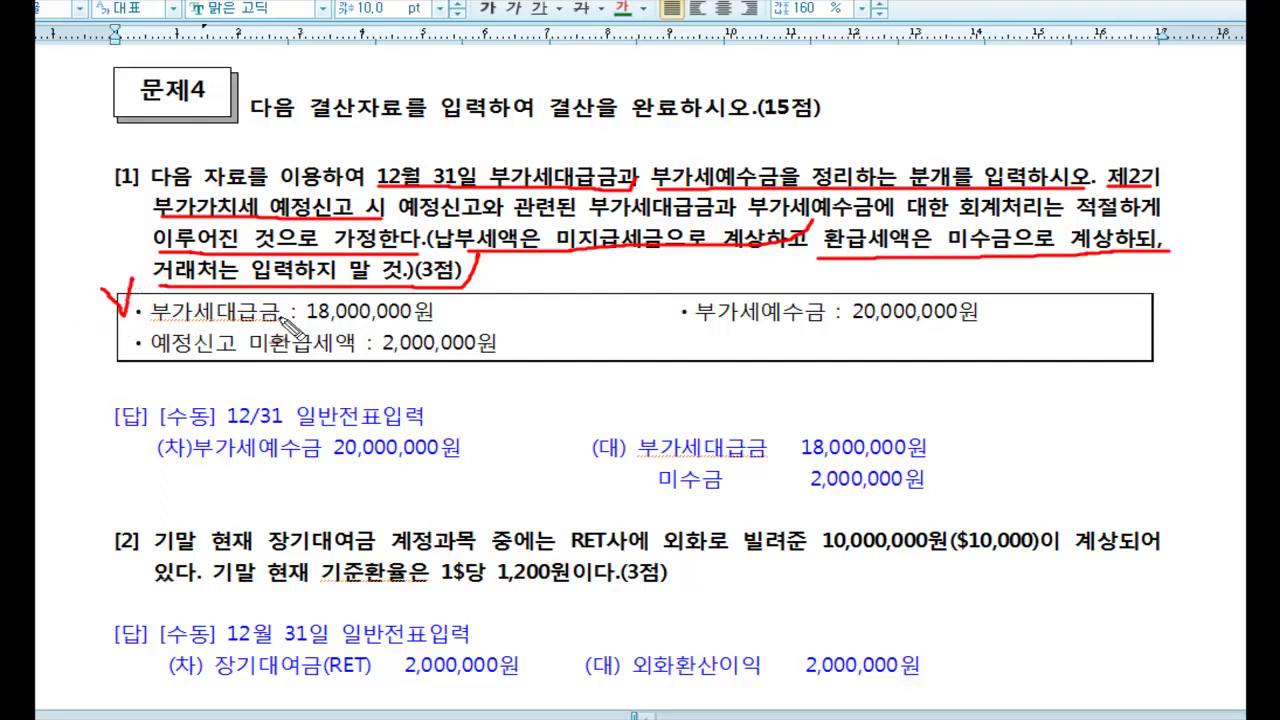
pyautogui.moveTo(305, 320); pyautogui.dragTo(452, 318)
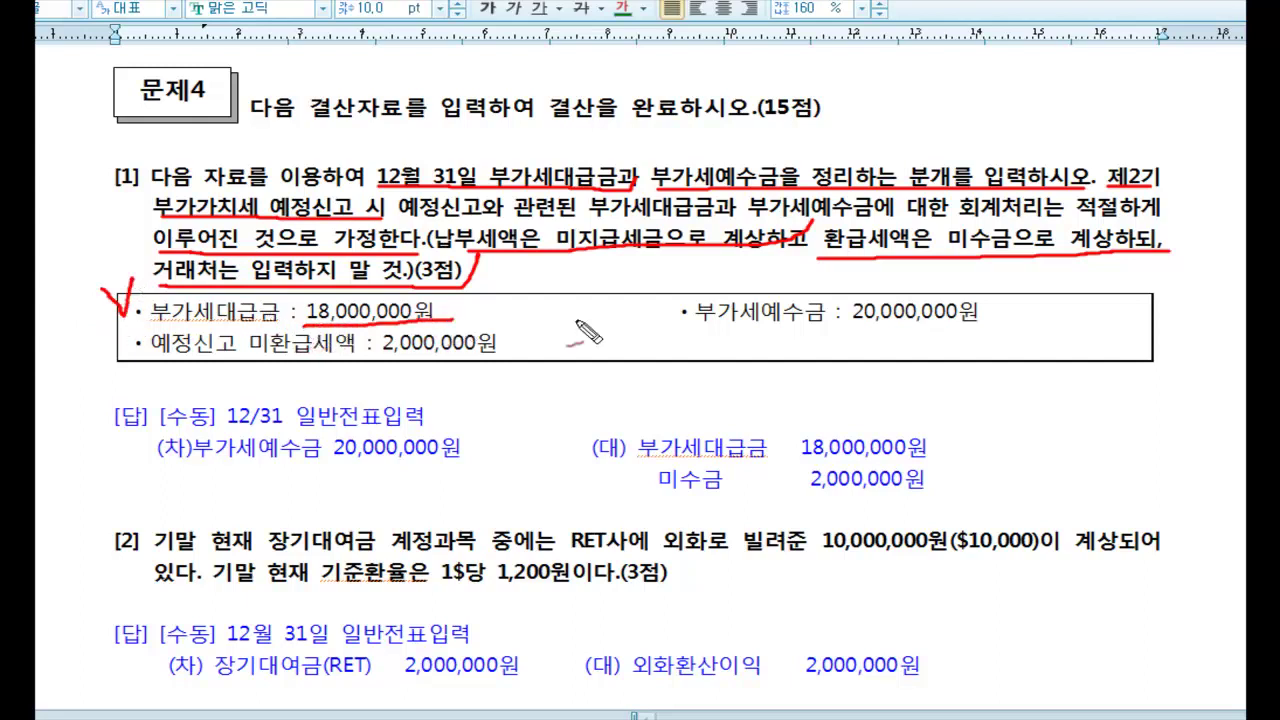
pyautogui.moveTo(700, 331)
pyautogui.mouseDown()
pyautogui.moveTo(1035, 335)
pyautogui.moveTo(1058, 258)
pyautogui.mouseUp()
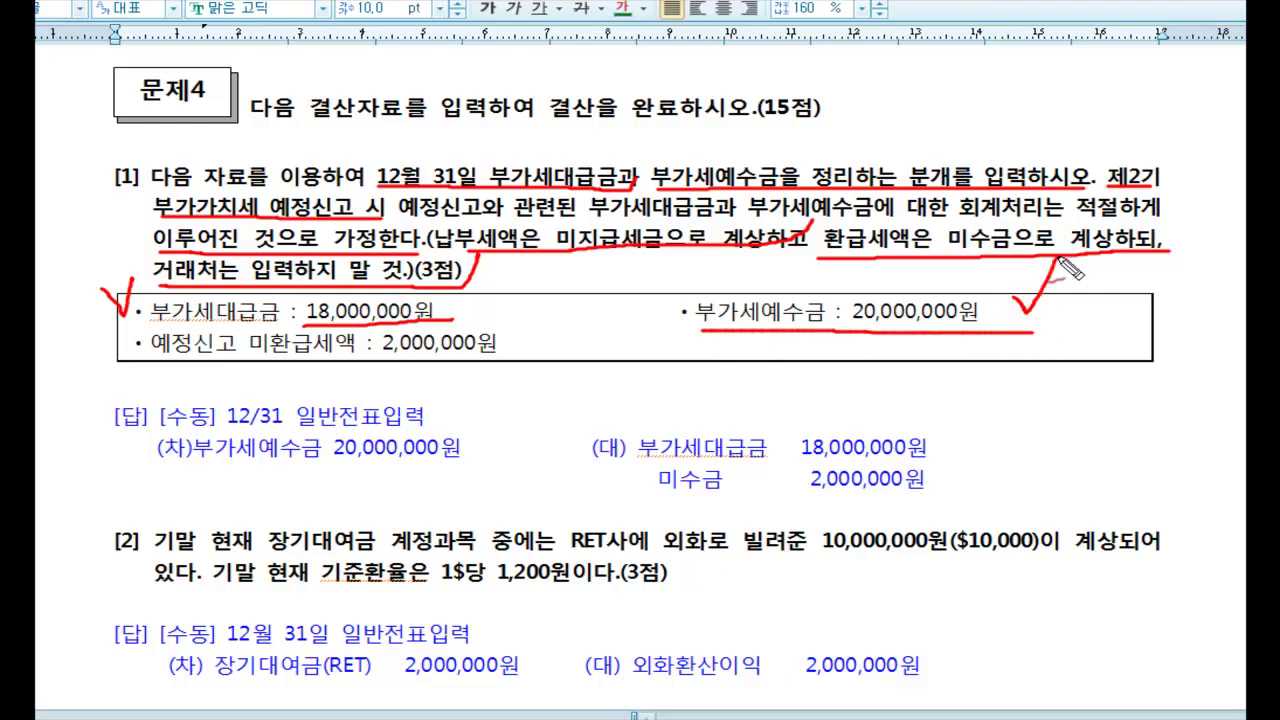
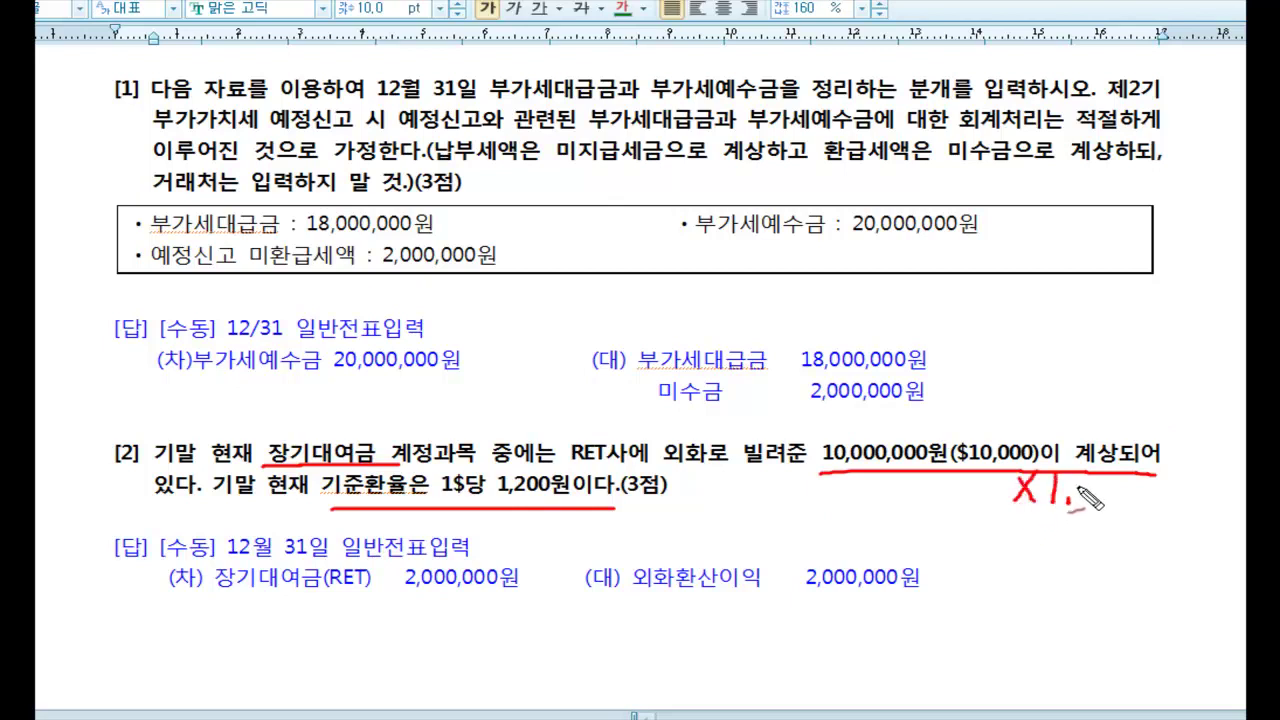
pyautogui.moveTo(1120, 489); pyautogui.dragTo(1156, 487)
pyautogui.moveTo(1134, 496); pyautogui.dragTo(1178, 510)
pyautogui.moveTo(1187, 490)
pyautogui.mouseDown()
pyautogui.moveTo(1201, 508)
pyautogui.moveTo(1210, 491)
pyautogui.moveTo(1232, 492)
pyautogui.mouseUp()
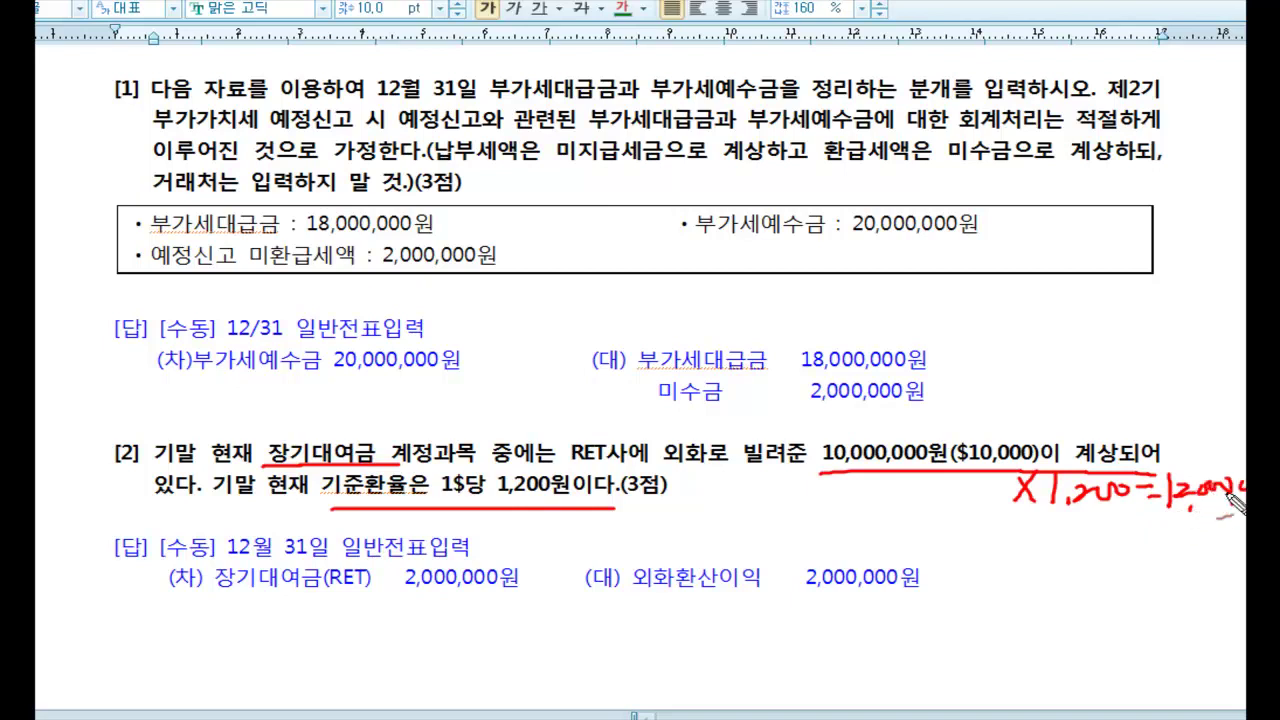
pyautogui.moveTo(840, 404)
pyautogui.mouseDown()
pyautogui.moveTo(851, 443)
pyautogui.moveTo(884, 389)
pyautogui.mouseUp()
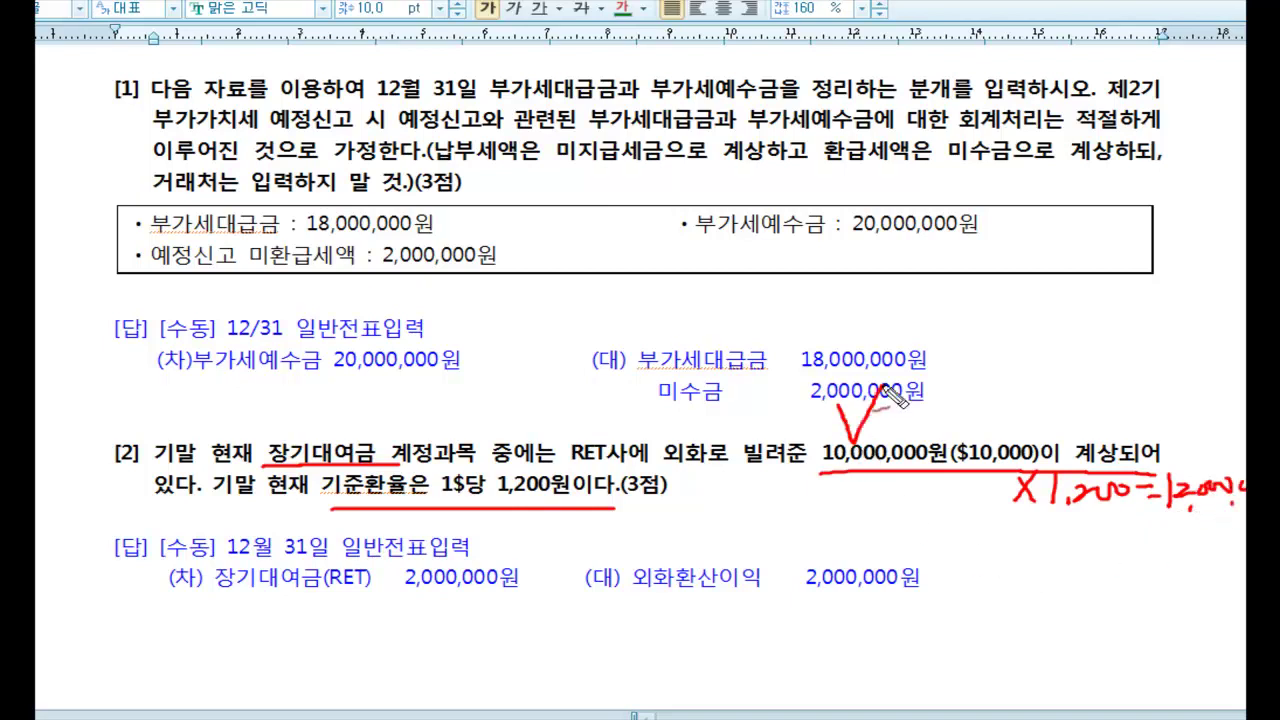
pyautogui.moveTo(1194, 432)
pyautogui.mouseDown()
pyautogui.moveTo(1204, 457)
pyautogui.moveTo(1222, 430)
pyautogui.mouseUp()
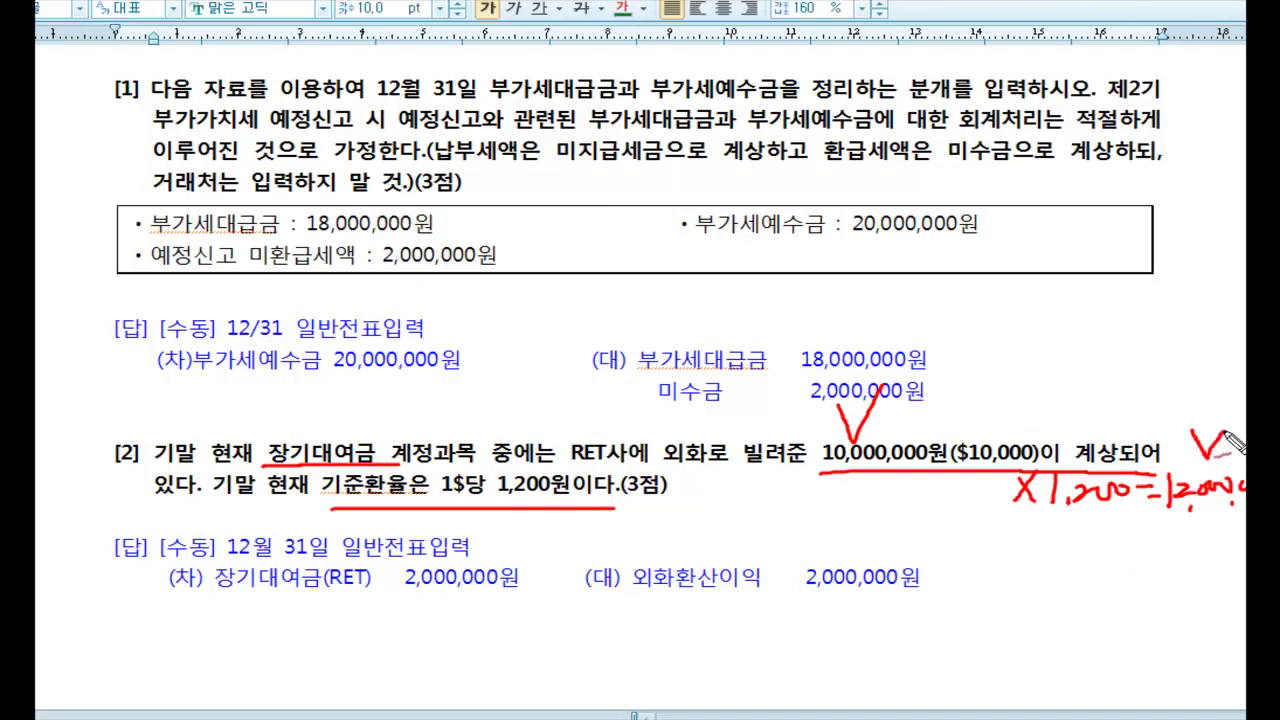
pyautogui.moveTo(162, 600)
pyautogui.mouseDown()
pyautogui.moveTo(540, 601)
pyautogui.moveTo(546, 588)
pyautogui.moveTo(937, 601)
pyautogui.mouseUp()
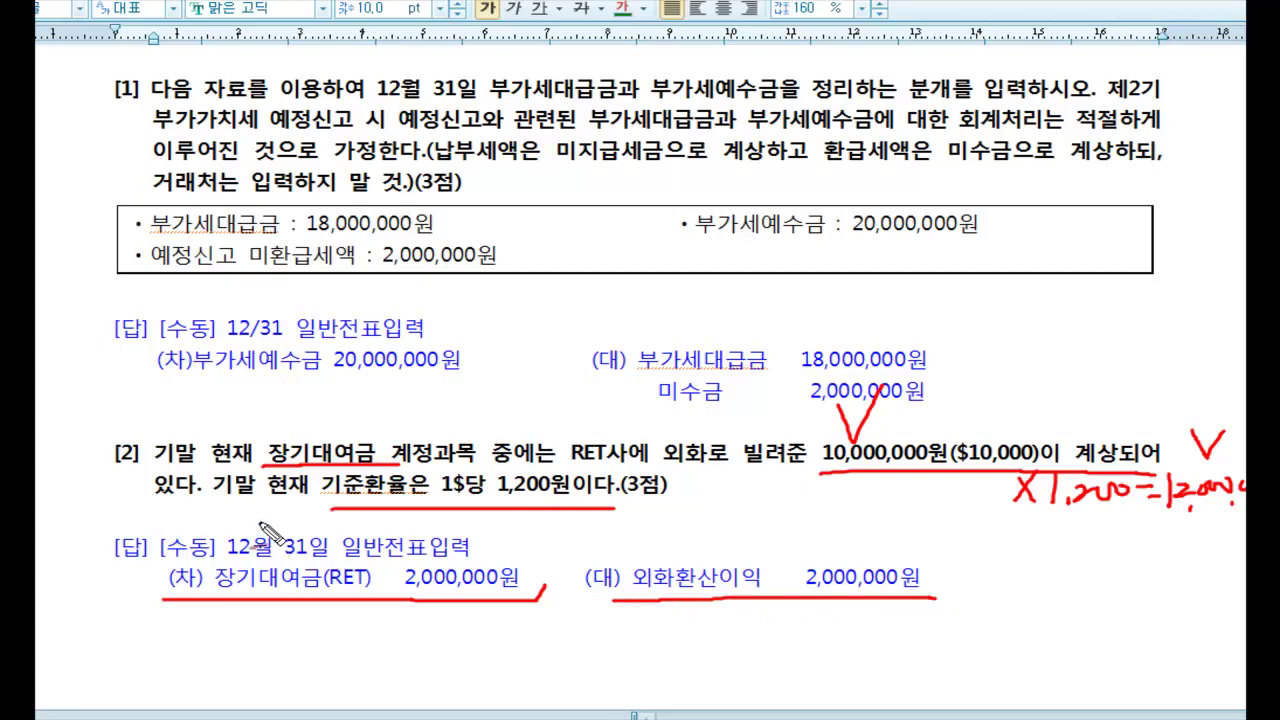
# Tick the 12월 31일 일반전표입력 answer of question [2], clear the pen marks and go on to question [3]
pyautogui.moveTo(284, 549); pyautogui.dragTo(345, 467)
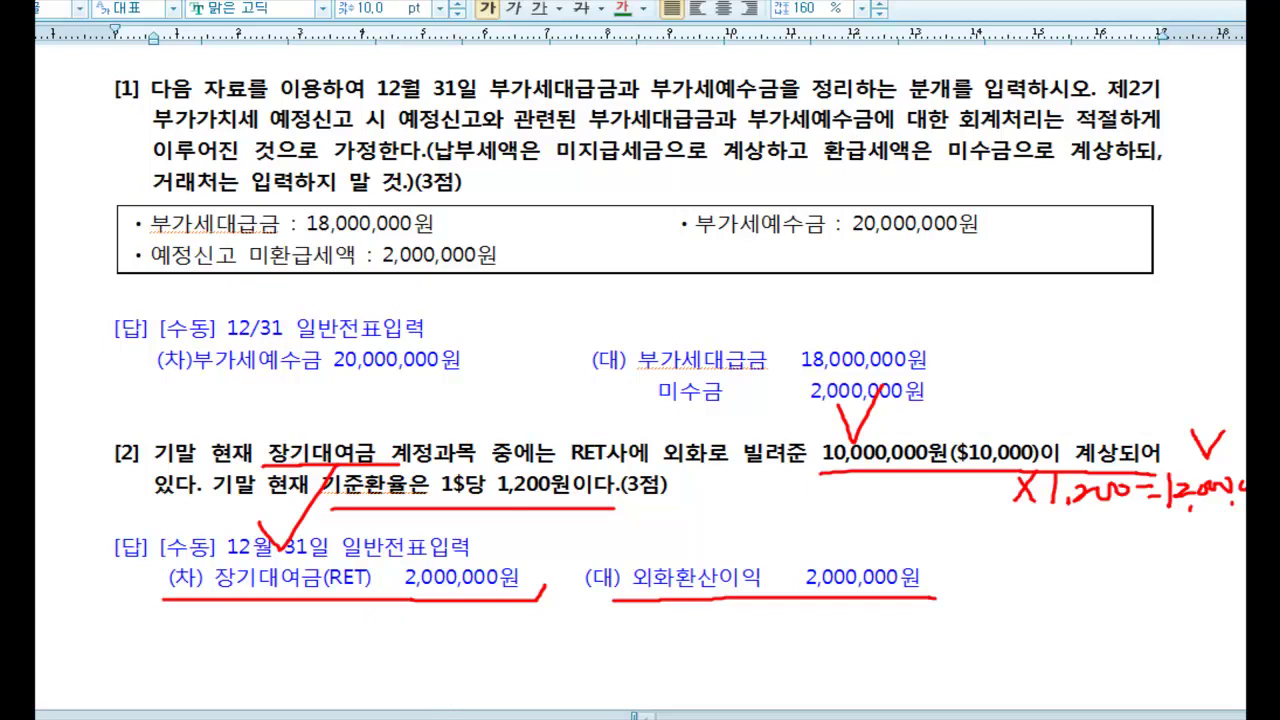
pyautogui.press('Escape')
pyautogui.press('pagedown')
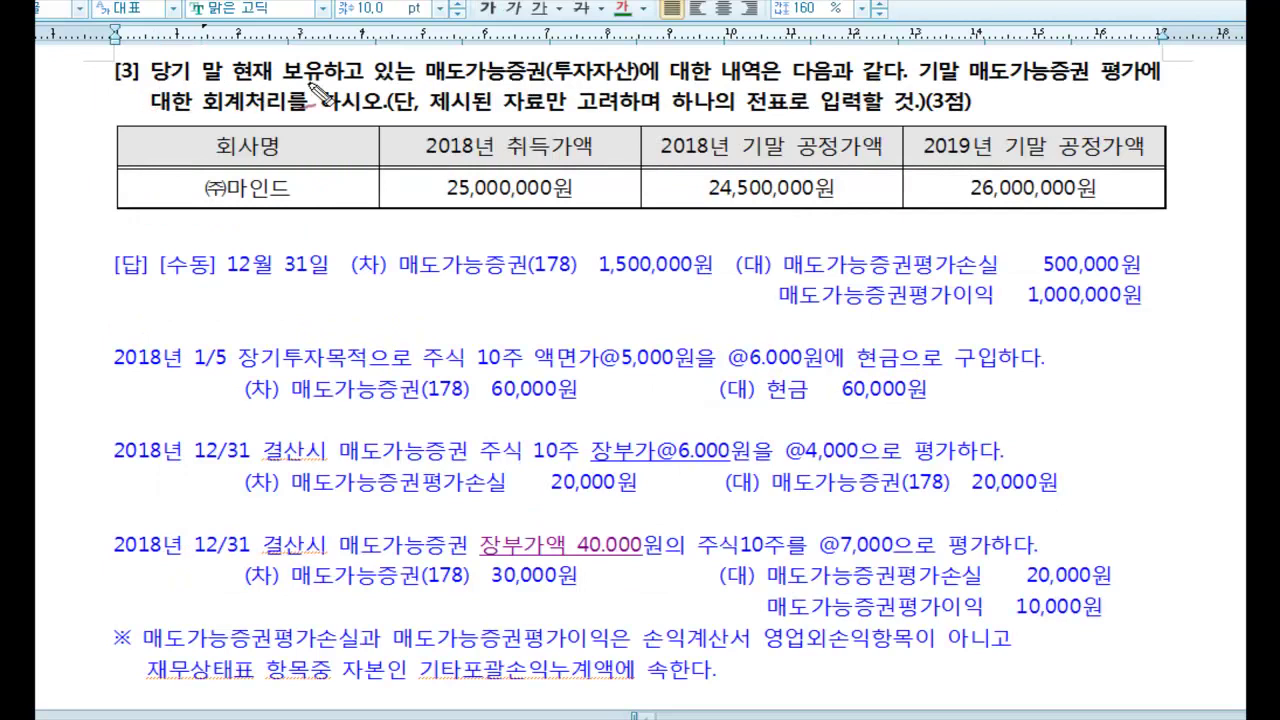
# Underline question [3]'s 매도가능증권(투자자산) subject, the 평가 회계처리 request and the single-voucher condition in red
pyautogui.moveTo(427, 117)
pyautogui.mouseDown()
pyautogui.moveTo(520, 88)
pyautogui.moveTo(984, 104)
pyautogui.moveTo(1160, 85)
pyautogui.mouseUp()
pyautogui.moveTo(142, 119); pyautogui.dragTo(377, 118)
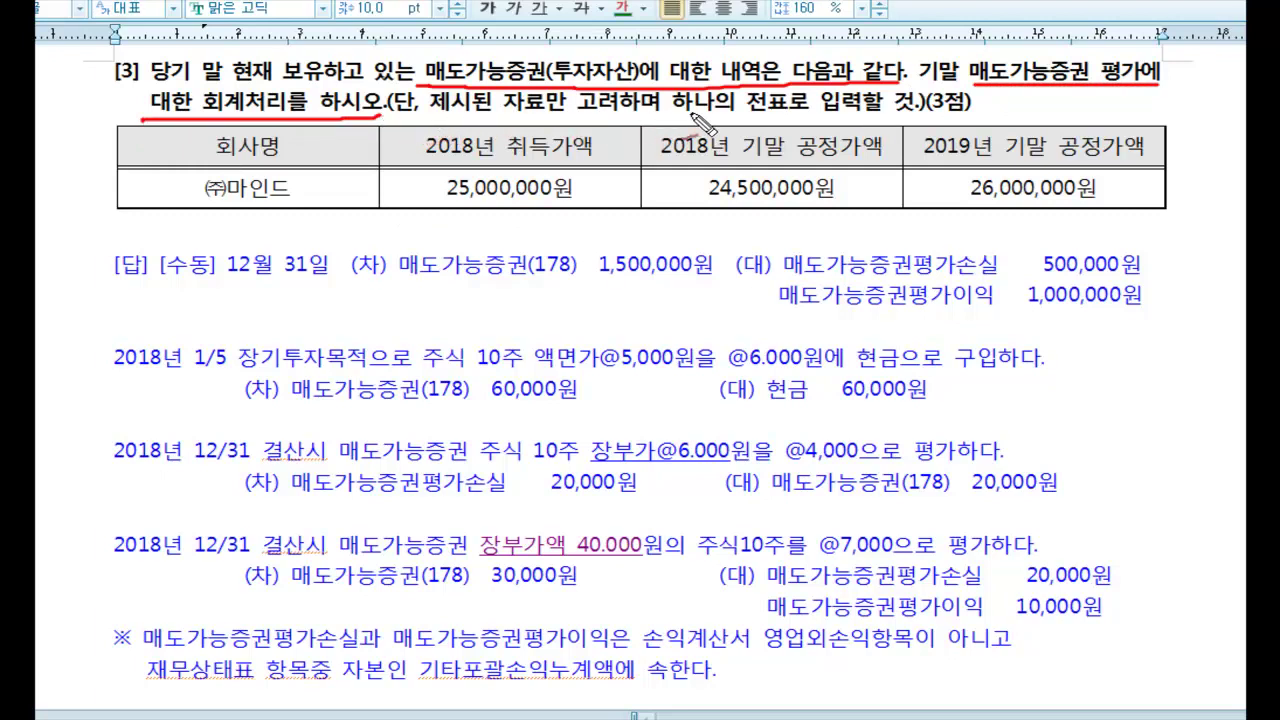
pyautogui.moveTo(672, 117); pyautogui.dragTo(1017, 116)
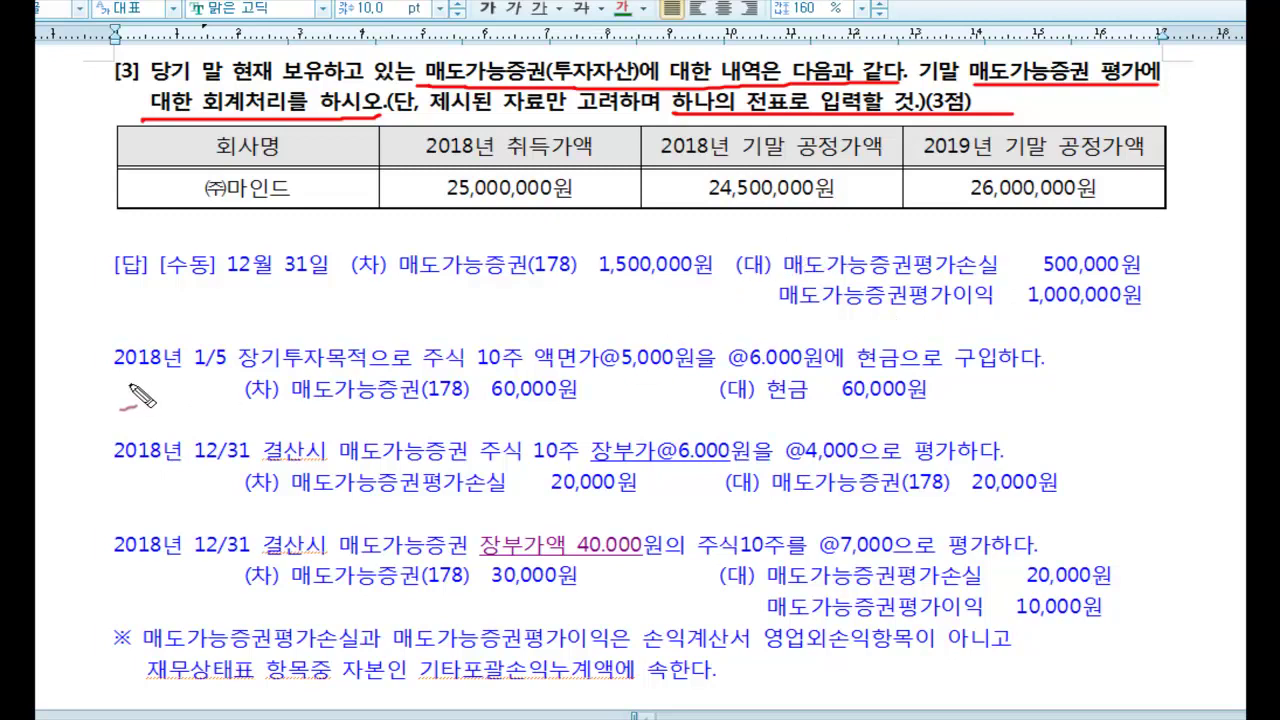
# Mark up the 2018년 1/5 purchase example: underline it and its debit entry, cross out @5,000, and tick 장기투자목적, 10주 and @6.000
pyautogui.moveTo(116, 379); pyautogui.dragTo(1043, 372)
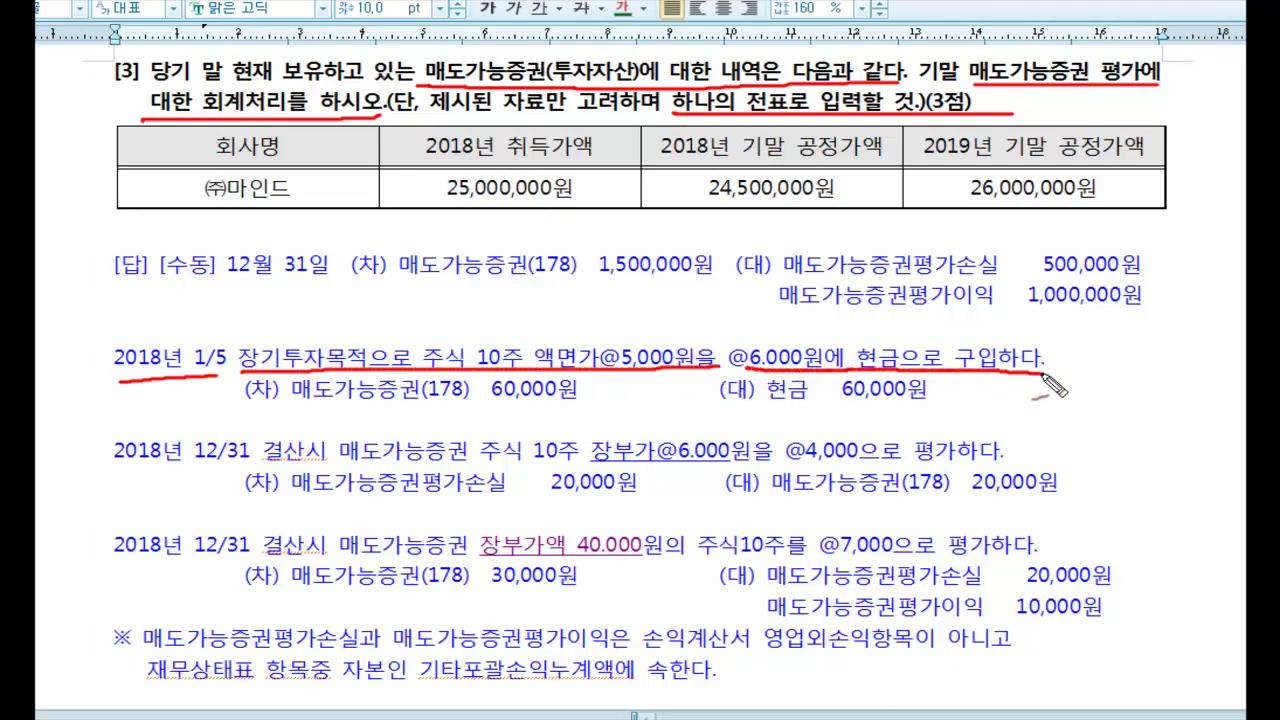
pyautogui.moveTo(612, 392); pyautogui.dragTo(628, 392)
pyautogui.moveTo(640, 333); pyautogui.dragTo(613, 366)
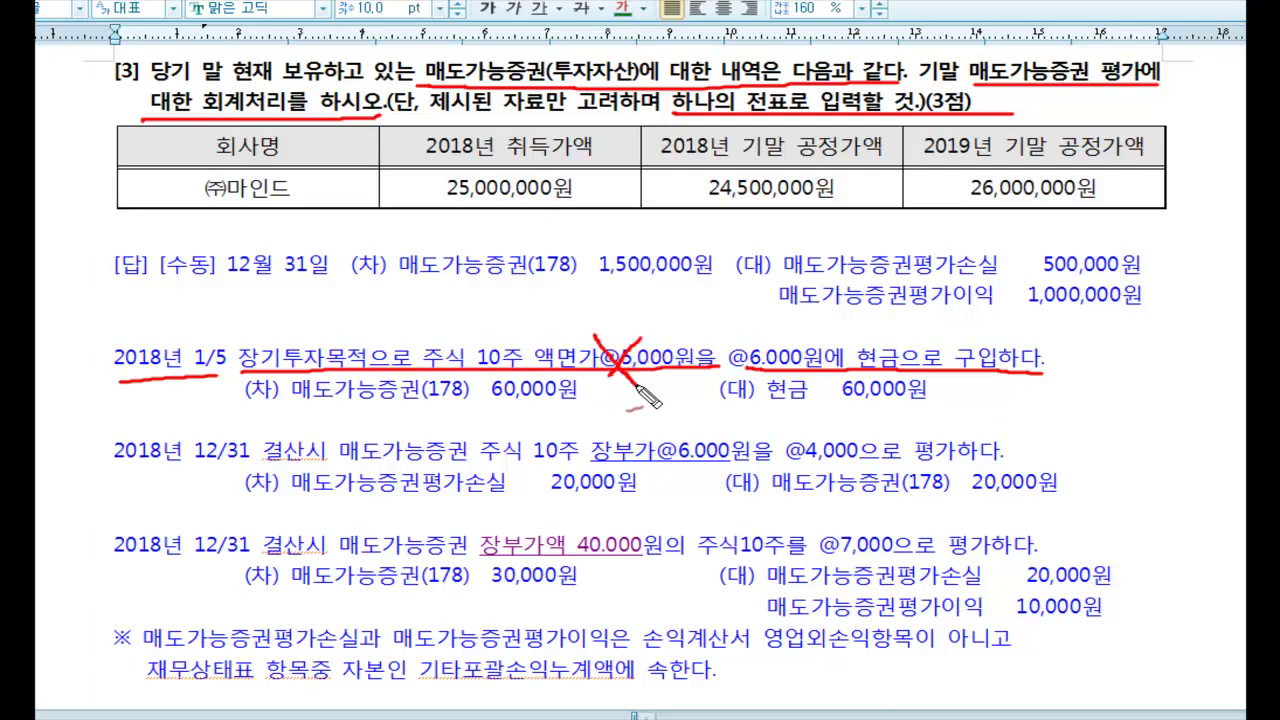
pyautogui.moveTo(484, 334); pyautogui.dragTo(503, 308)
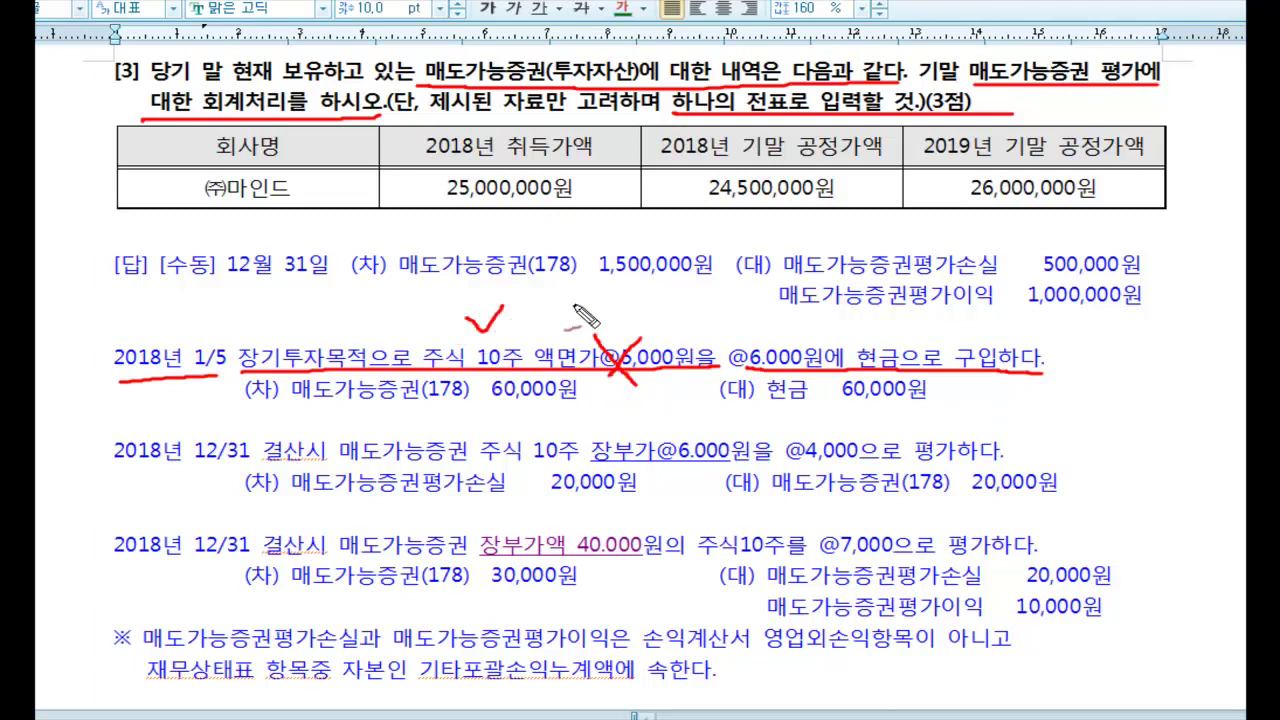
pyautogui.moveTo(771, 347); pyautogui.dragTo(783, 322)
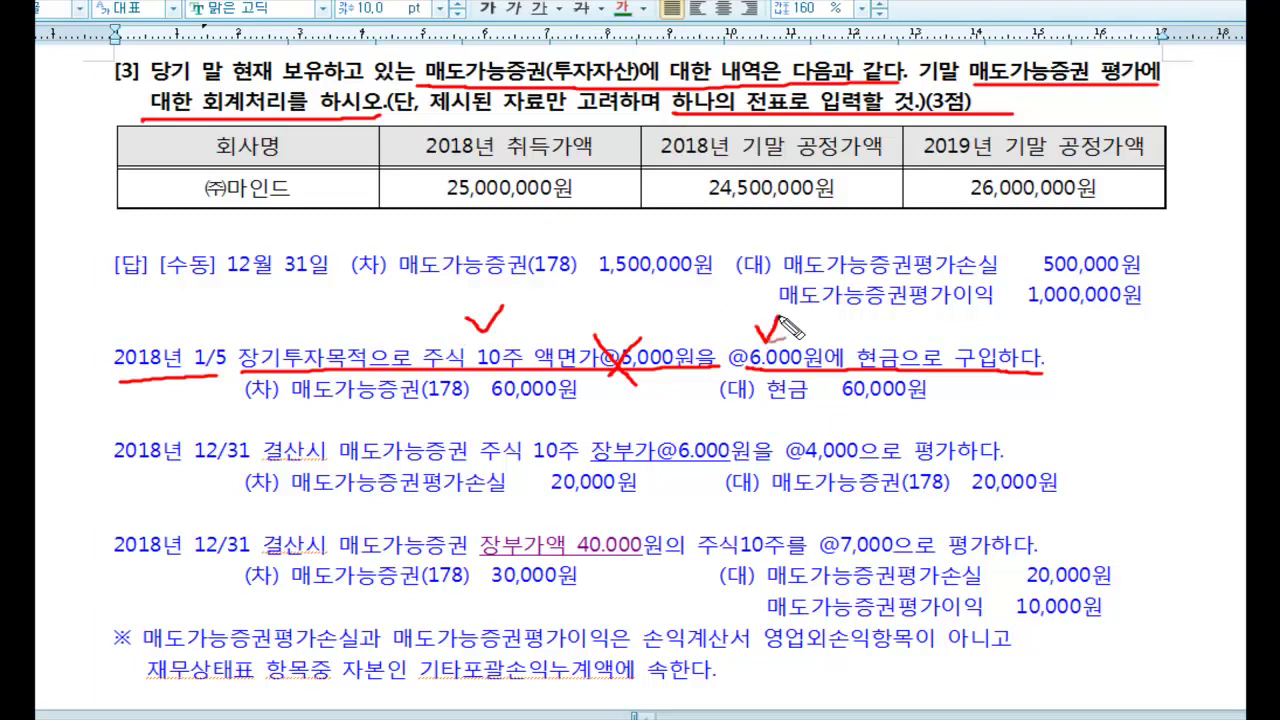
pyautogui.moveTo(277, 321); pyautogui.dragTo(321, 299)
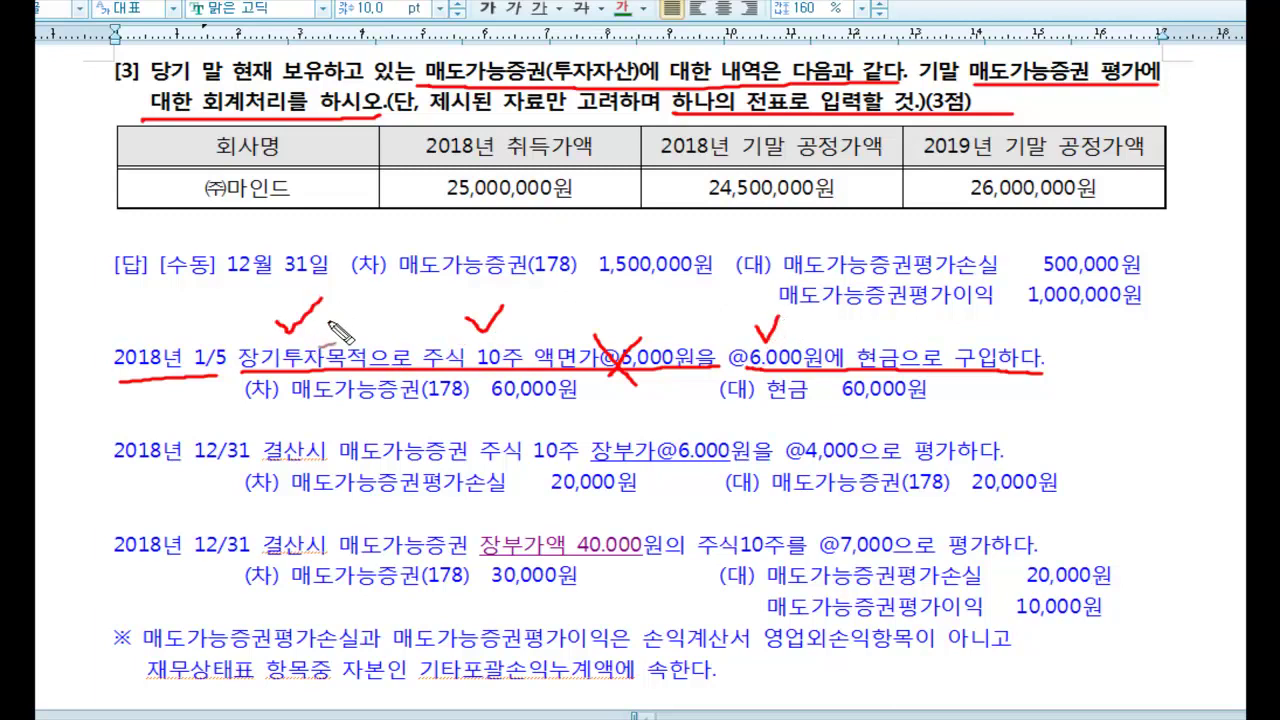
pyautogui.moveTo(270, 412)
pyautogui.mouseDown()
pyautogui.moveTo(595, 408)
pyautogui.moveTo(591, 395)
pyautogui.mouseUp()
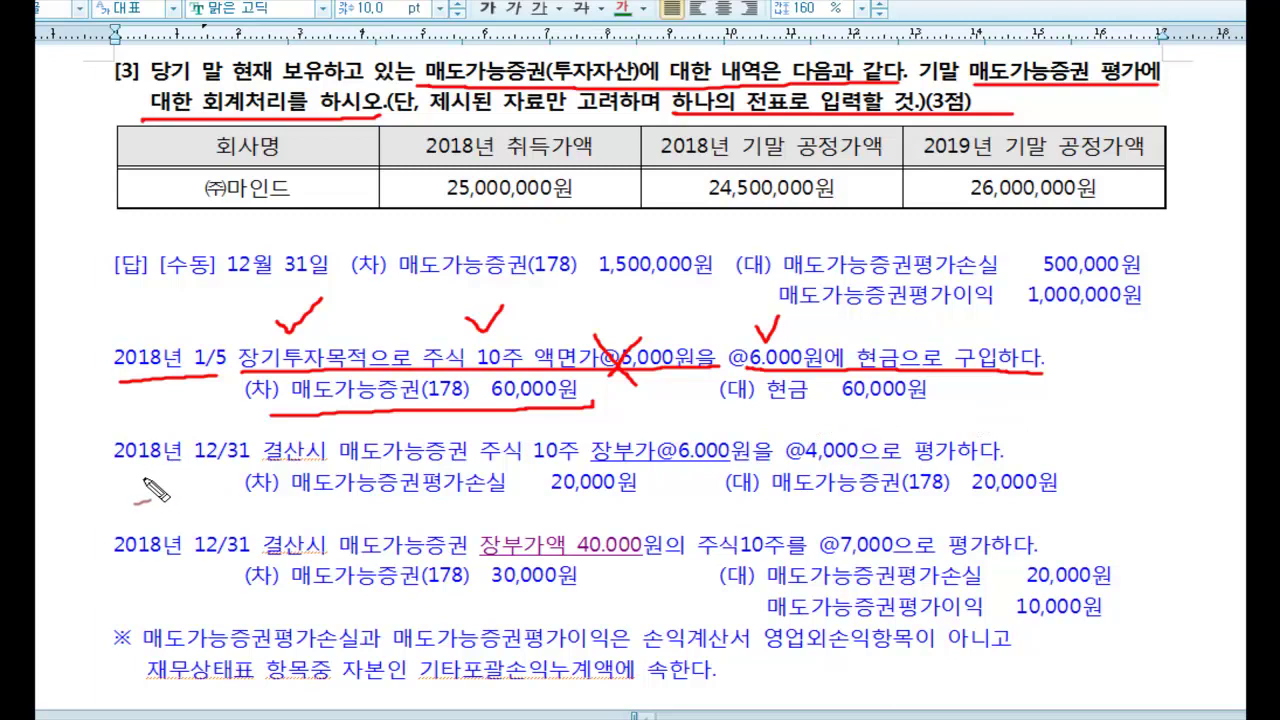
pyautogui.moveTo(120, 466)
pyautogui.mouseDown()
pyautogui.moveTo(750, 460)
pyautogui.moveTo(700, 440)
pyautogui.moveTo(605, 442)
pyautogui.moveTo(590, 485)
pyautogui.moveTo(752, 460)
pyautogui.moveTo(1018, 466)
pyautogui.mouseUp()
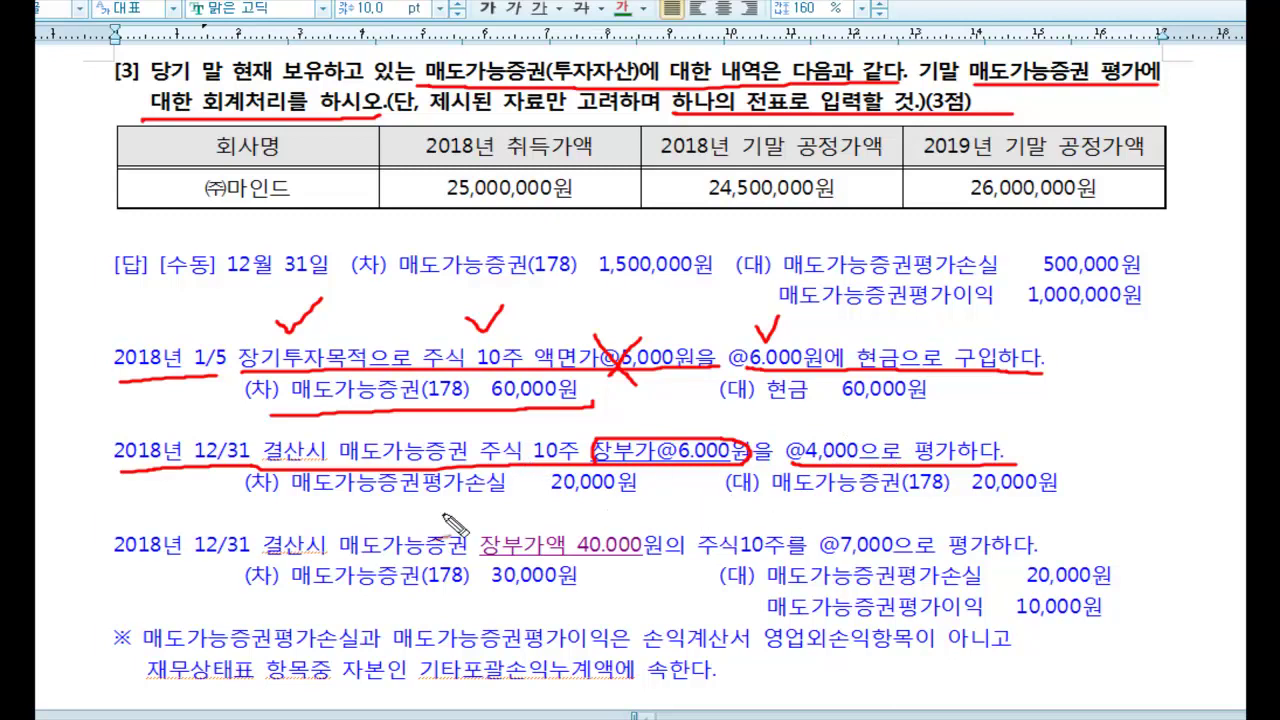
pyautogui.moveTo(265, 512); pyautogui.dragTo(643, 505)
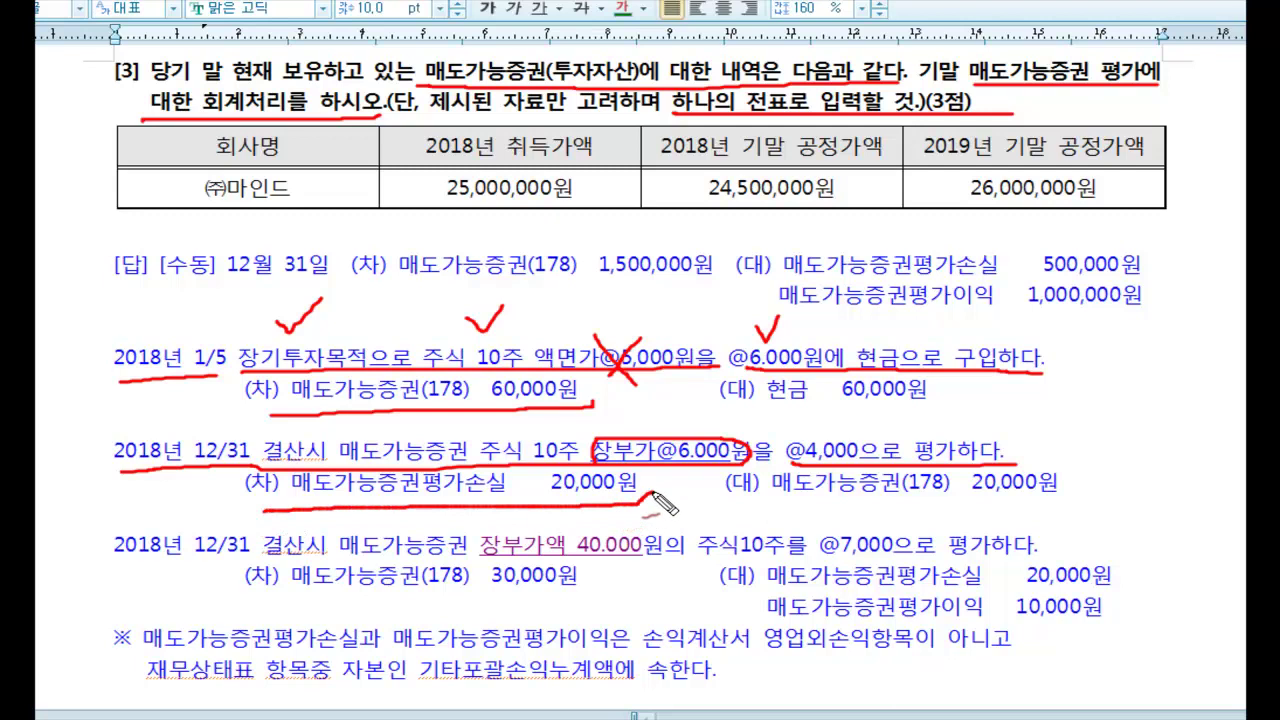
pyautogui.moveTo(748, 496); pyautogui.dragTo(1093, 495)
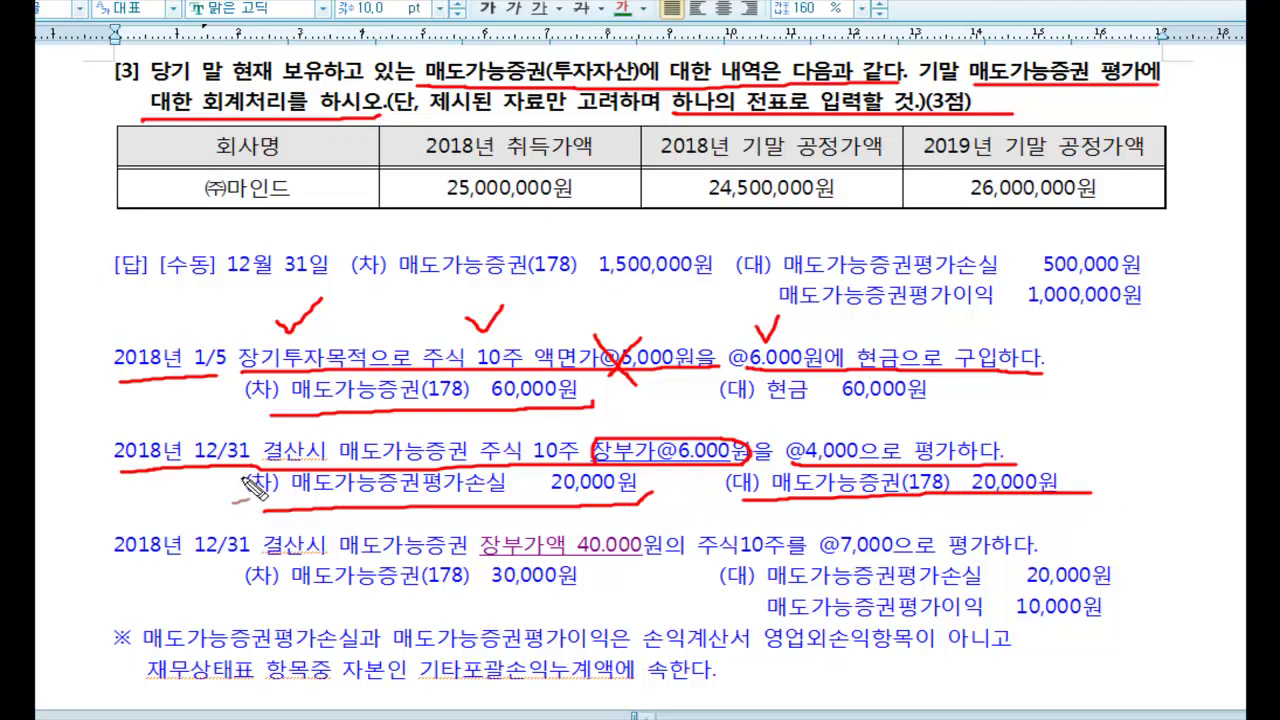
pyautogui.moveTo(243, 478)
pyautogui.mouseDown()
pyautogui.moveTo(258, 504)
pyautogui.moveTo(304, 459)
pyautogui.mouseUp()
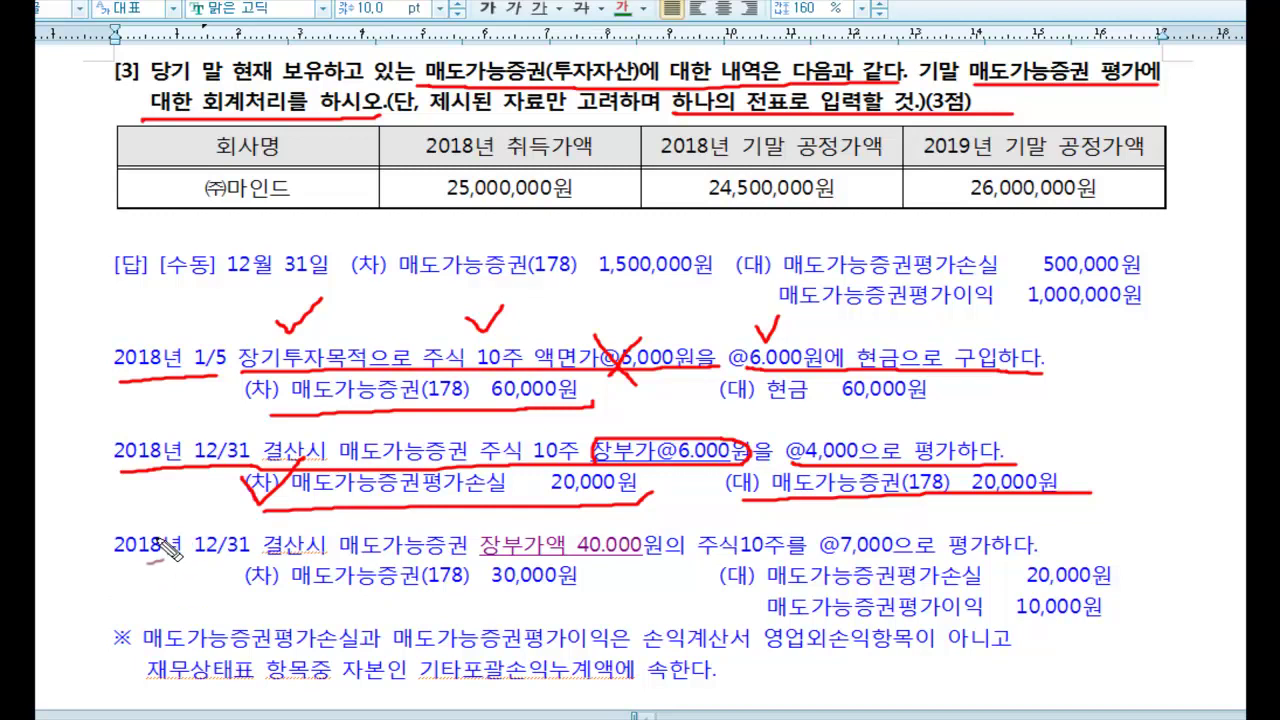
# Write 9 over the @7,000 valuation example's year, underline its text and entries, circle 주식10주를 @7,000으로 평가하다, and tick the 평가손실 credit
pyautogui.moveTo(163, 540); pyautogui.dragTo(148, 570)
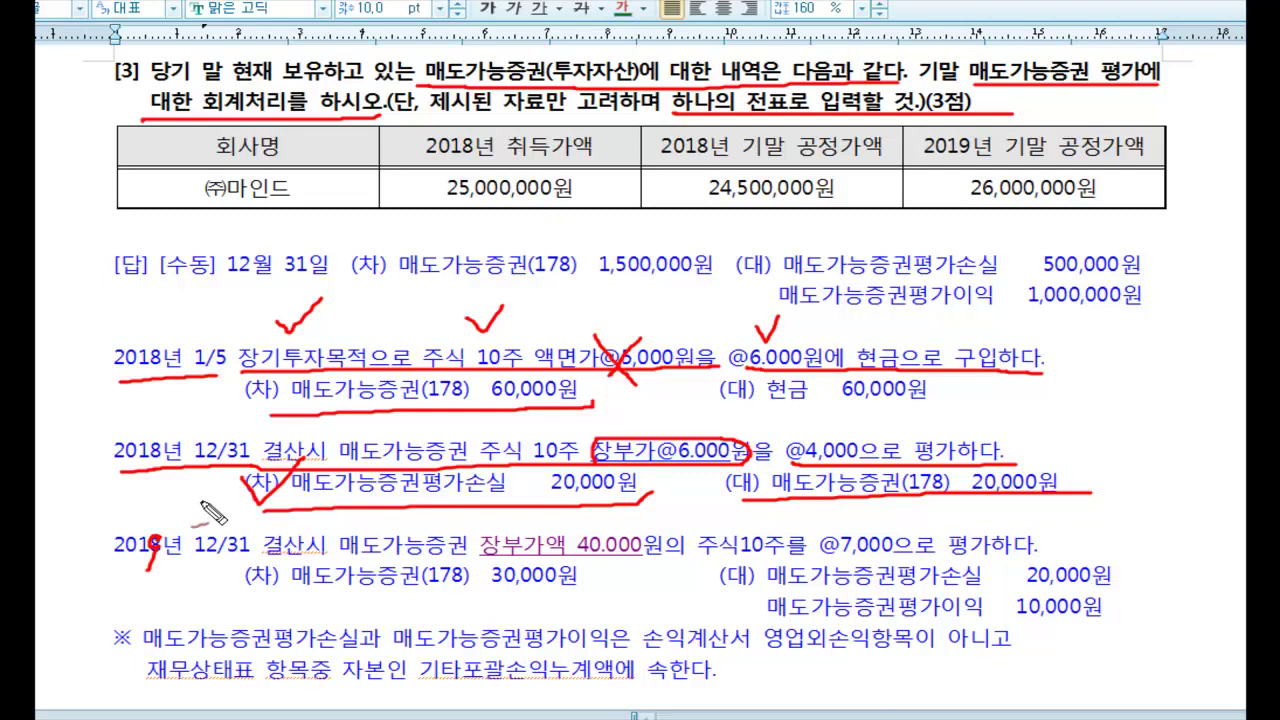
pyautogui.moveTo(266, 566)
pyautogui.mouseDown()
pyautogui.moveTo(485, 550)
pyautogui.moveTo(1038, 560)
pyautogui.moveTo(1045, 524)
pyautogui.moveTo(726, 518)
pyautogui.moveTo(698, 548)
pyautogui.mouseUp()
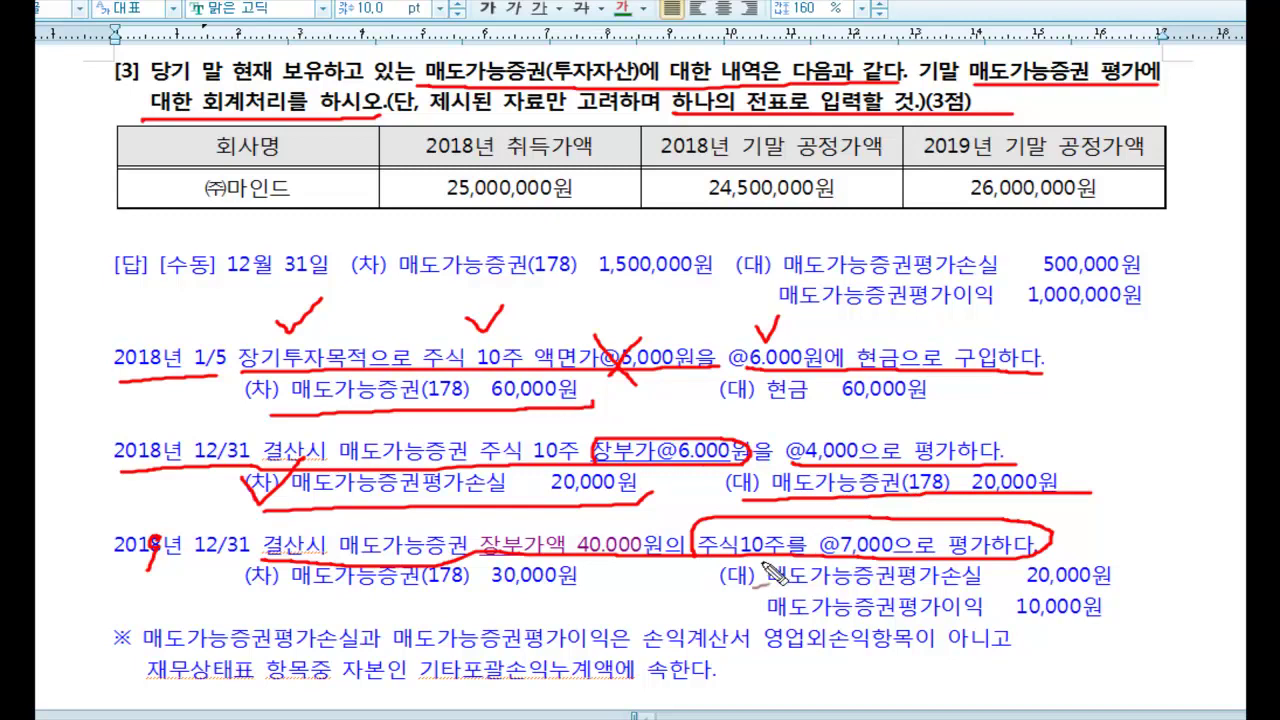
pyautogui.moveTo(284, 602); pyautogui.dragTo(606, 598)
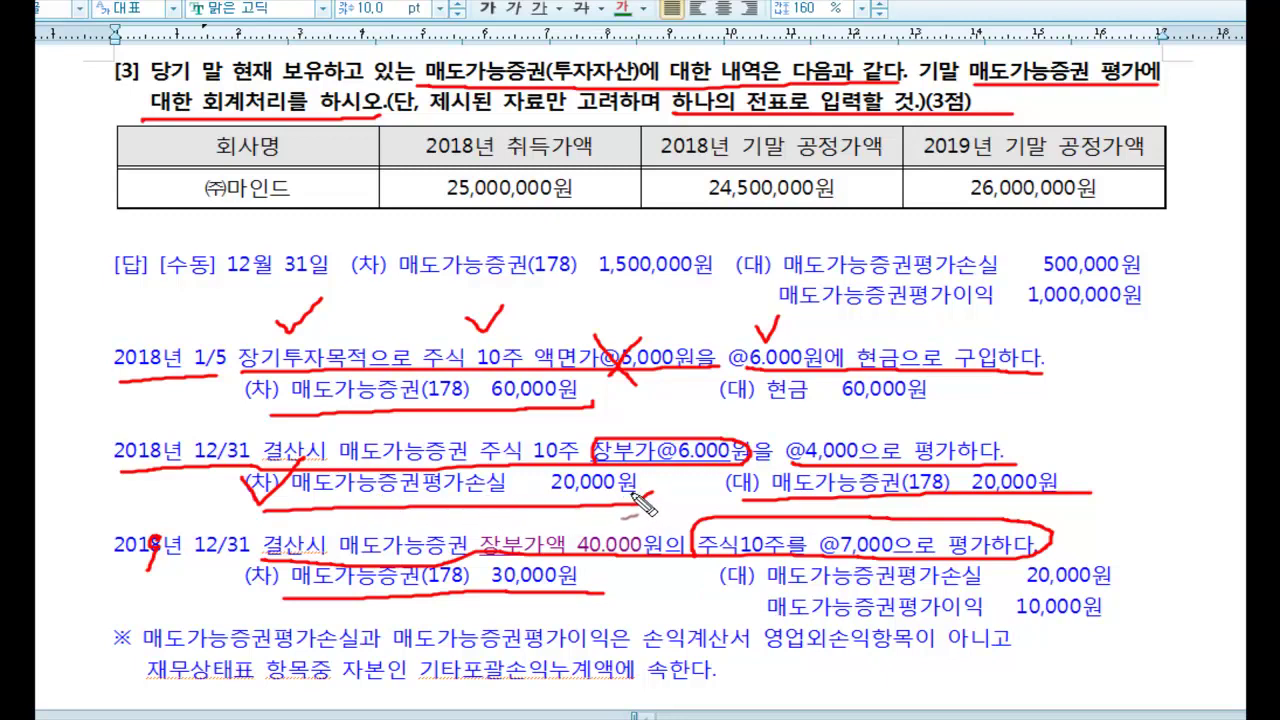
pyautogui.moveTo(772, 605); pyautogui.dragTo(1150, 594)
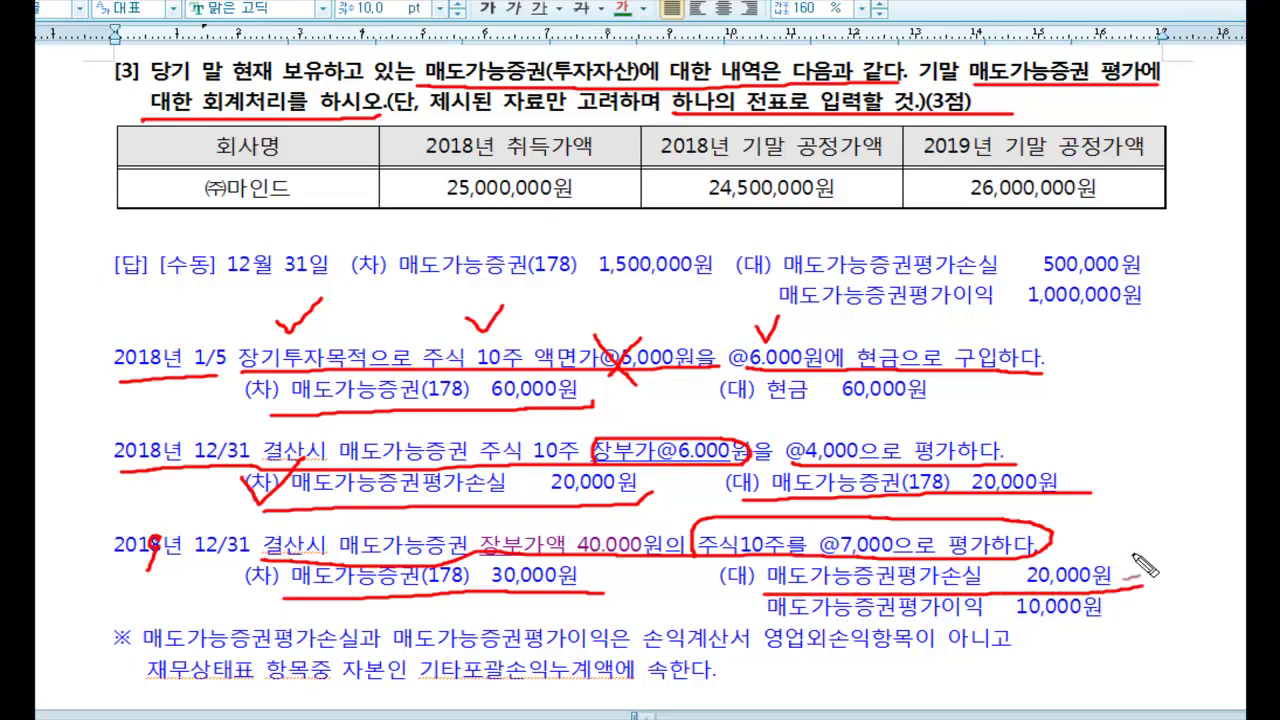
pyautogui.moveTo(1140, 550)
pyautogui.mouseDown()
pyautogui.moveTo(1146, 588)
pyautogui.moveTo(1162, 524)
pyautogui.mouseUp()
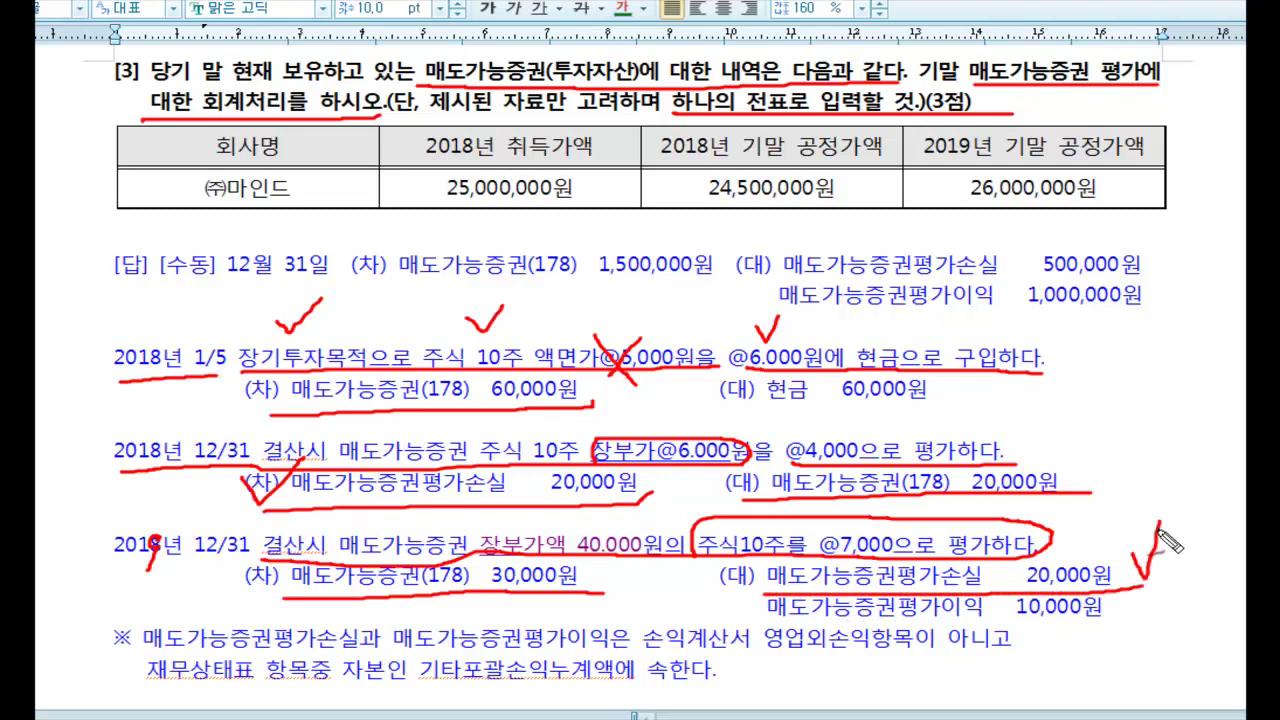
pyautogui.moveTo(772, 628); pyautogui.dragTo(1133, 628)
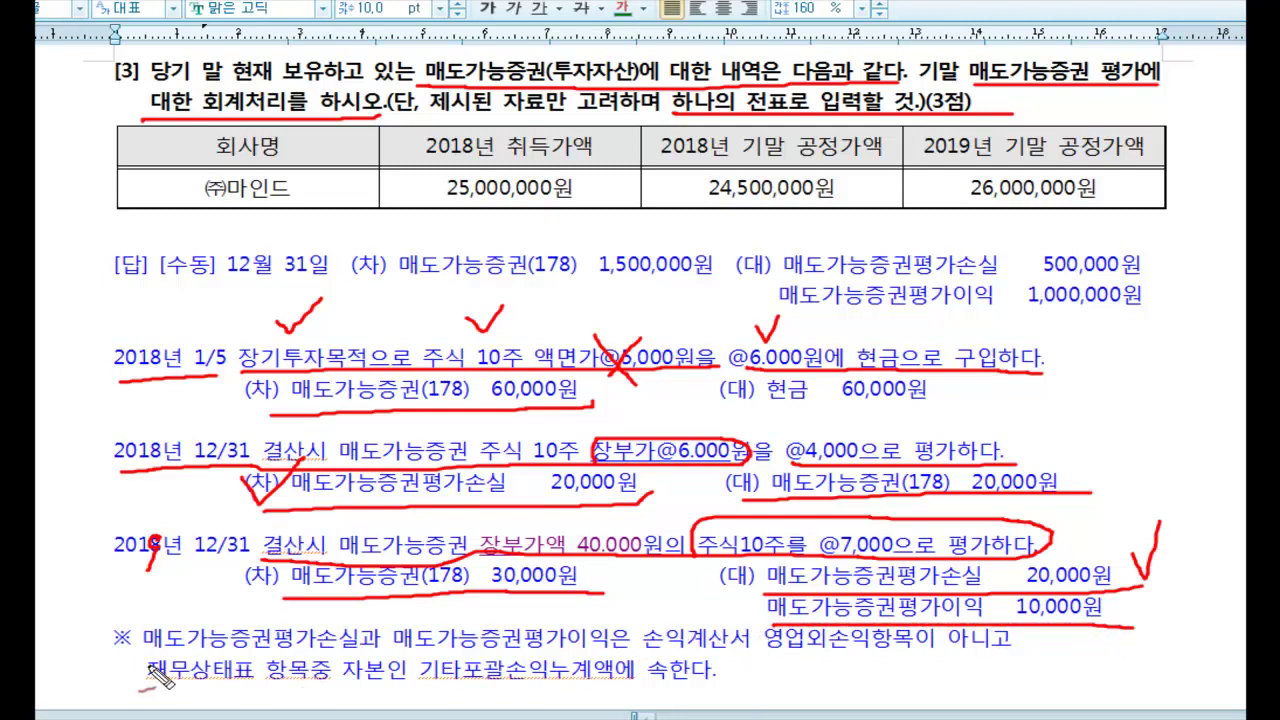
# Underline the ※ note classifying 매도가능증권평가손실 and 평가이익 under 기타포괄손익누계액 rather than 영업외손익
pyautogui.moveTo(141, 652)
pyautogui.mouseDown()
pyautogui.moveTo(640, 652)
pyautogui.moveTo(668, 677)
pyautogui.moveTo(1030, 650)
pyautogui.mouseUp()
pyautogui.moveTo(143, 697); pyautogui.dragTo(337, 693)
pyautogui.moveTo(338, 690); pyautogui.dragTo(750, 687)
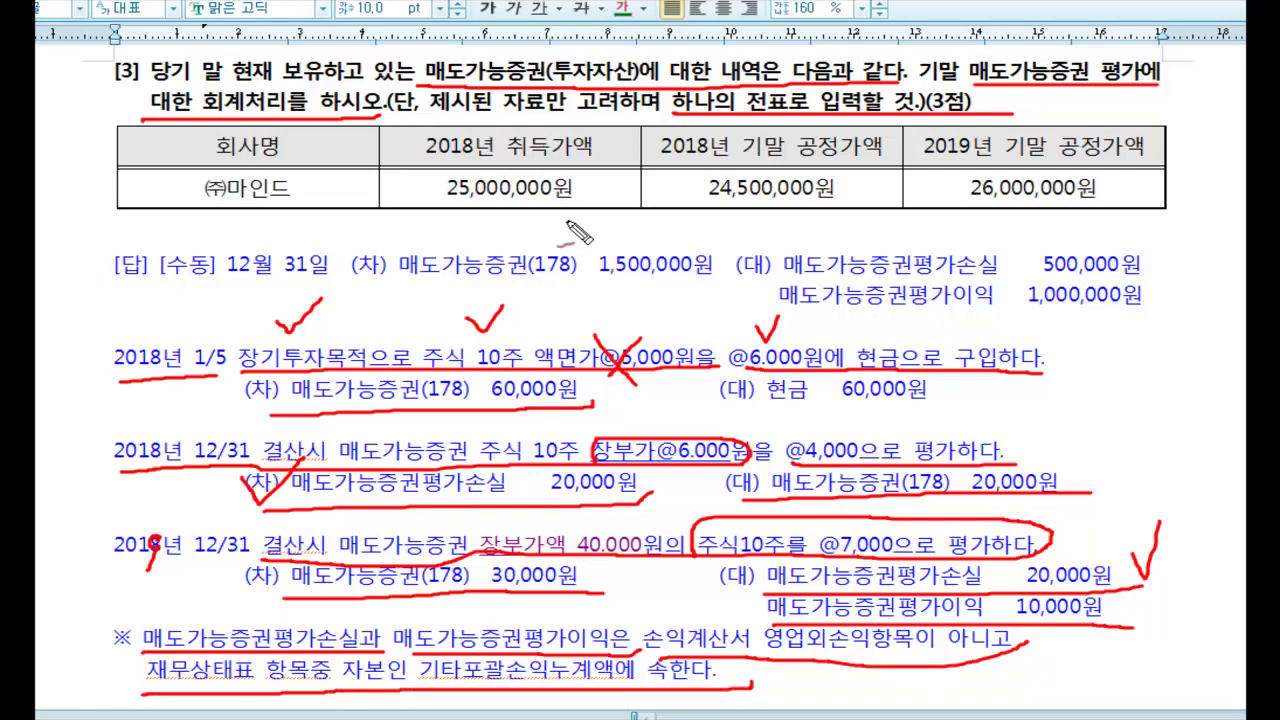
# Circle the 취득가액 and both 기말 공정가액 figures in question [3]'s table, and write the differences -500,000 and +1,500,- between them
pyautogui.moveTo(567, 242)
pyautogui.mouseDown()
pyautogui.moveTo(425, 200)
pyautogui.moveTo(505, 95)
pyautogui.moveTo(588, 138)
pyautogui.moveTo(568, 218)
pyautogui.mouseUp()
pyautogui.moveTo(805, 218)
pyautogui.mouseDown()
pyautogui.moveTo(680, 205)
pyautogui.moveTo(718, 110)
pyautogui.moveTo(838, 148)
pyautogui.moveTo(800, 222)
pyautogui.moveTo(790, 212)
pyautogui.mouseUp()
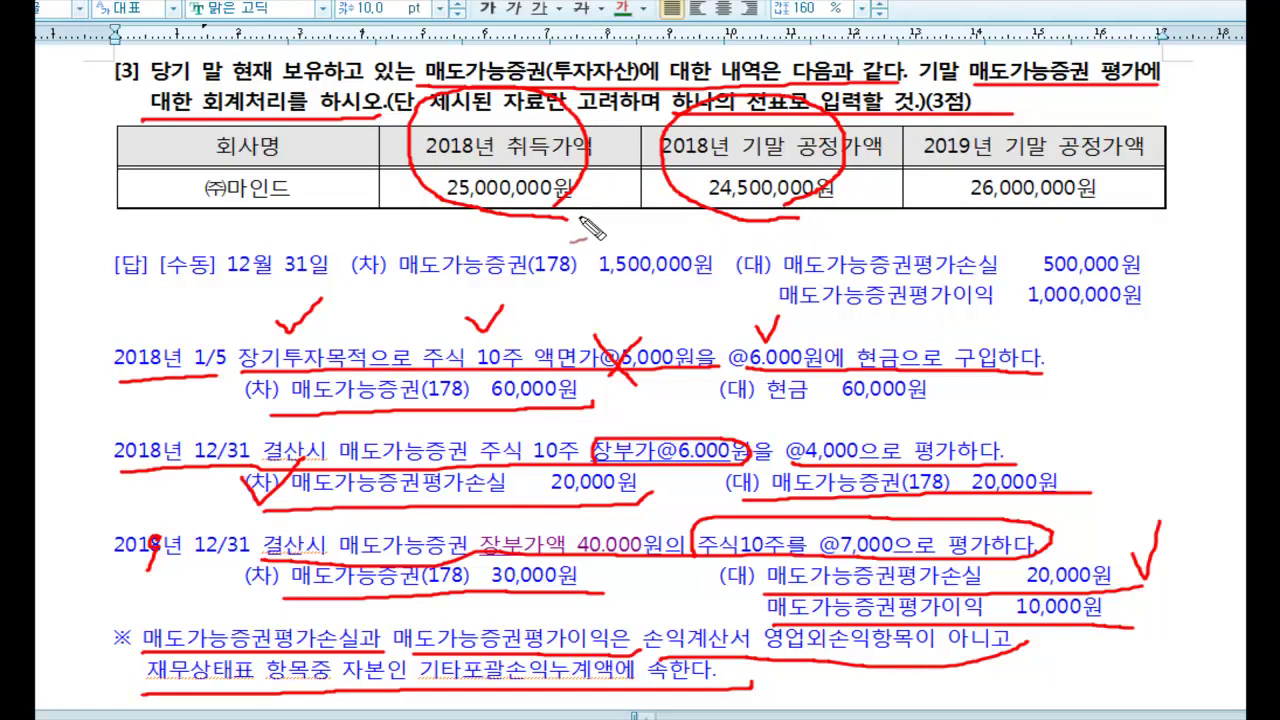
pyautogui.moveTo(578, 226)
pyautogui.mouseDown()
pyautogui.moveTo(622, 214)
pyautogui.moveTo(710, 226)
pyautogui.mouseUp()
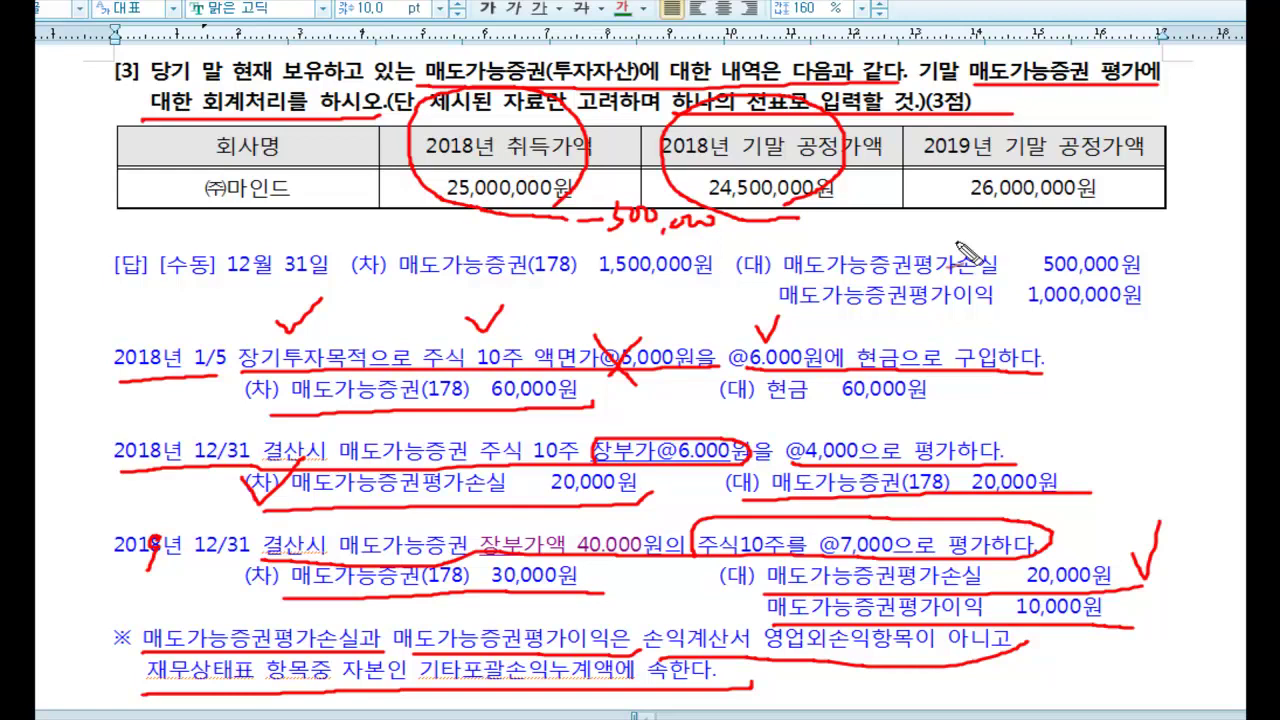
pyautogui.moveTo(1136, 224)
pyautogui.mouseDown()
pyautogui.moveTo(988, 220)
pyautogui.moveTo(958, 128)
pyautogui.moveTo(1182, 210)
pyautogui.moveTo(1135, 224)
pyautogui.mouseUp()
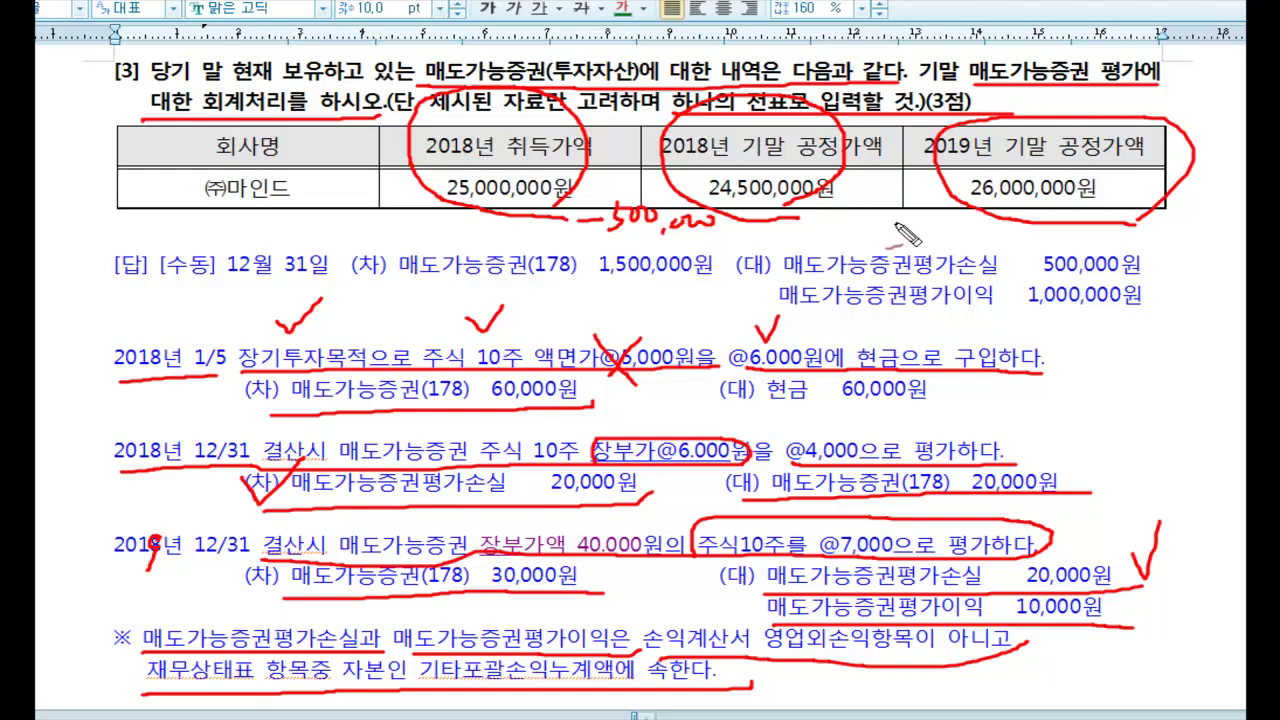
pyautogui.moveTo(822, 215); pyautogui.dragTo(852, 213)
pyautogui.moveTo(836, 205)
pyautogui.mouseDown()
pyautogui.moveTo(837, 230)
pyautogui.moveTo(857, 233)
pyautogui.moveTo(975, 218)
pyautogui.mouseUp()
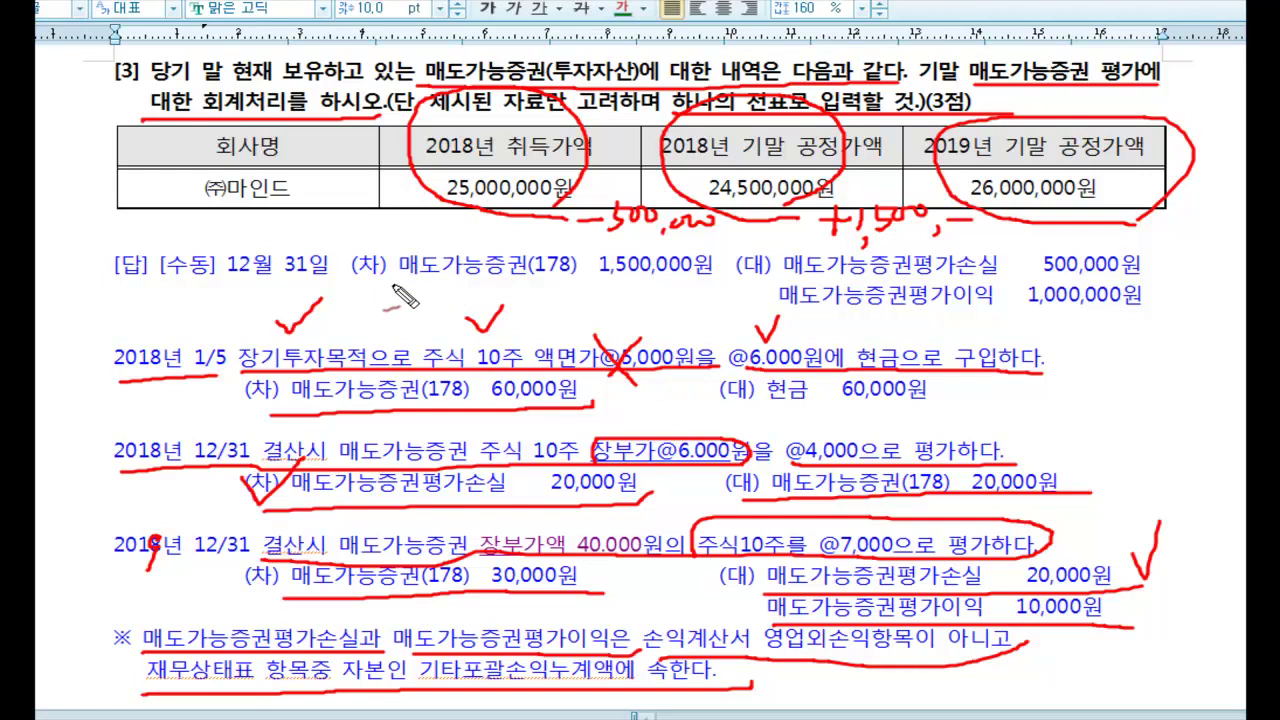
# Underline question [3]'s debit and both credits in the answer plus the handwritten -500,000, and tick the 매도가능증권평가손실 credit
pyautogui.moveTo(381, 296); pyautogui.dragTo(718, 296)
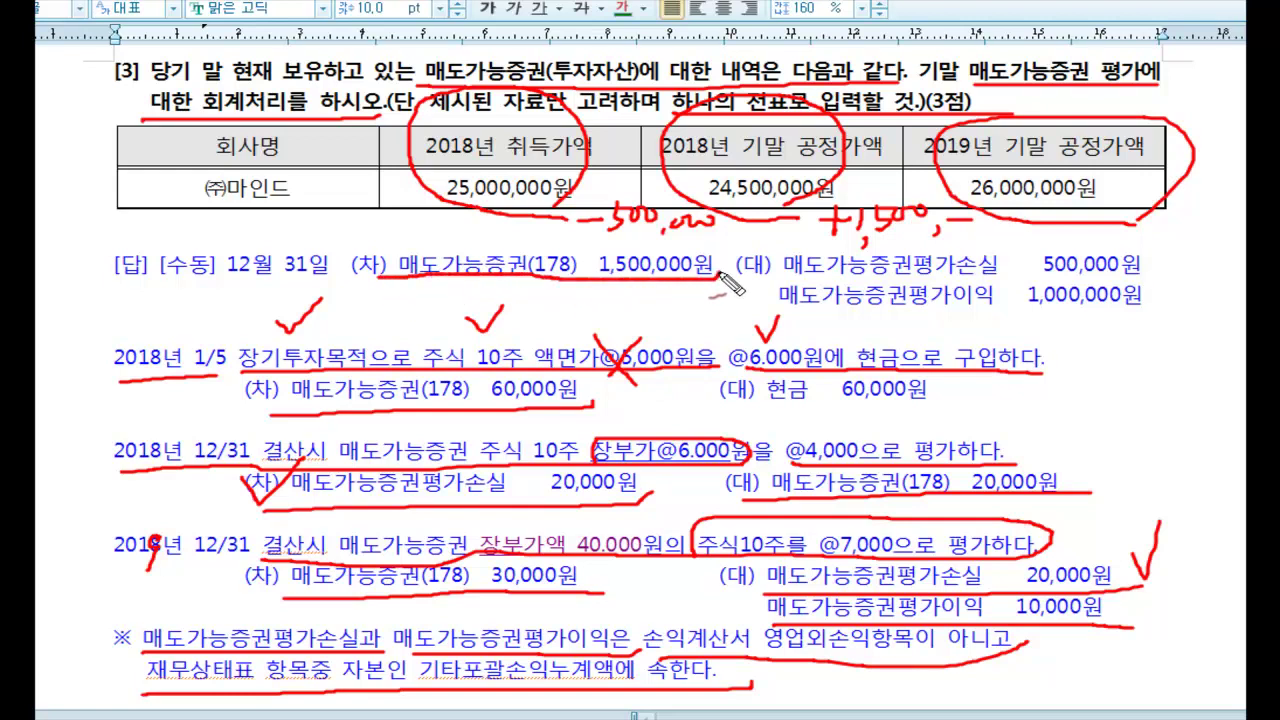
pyautogui.moveTo(578, 240); pyautogui.dragTo(708, 242)
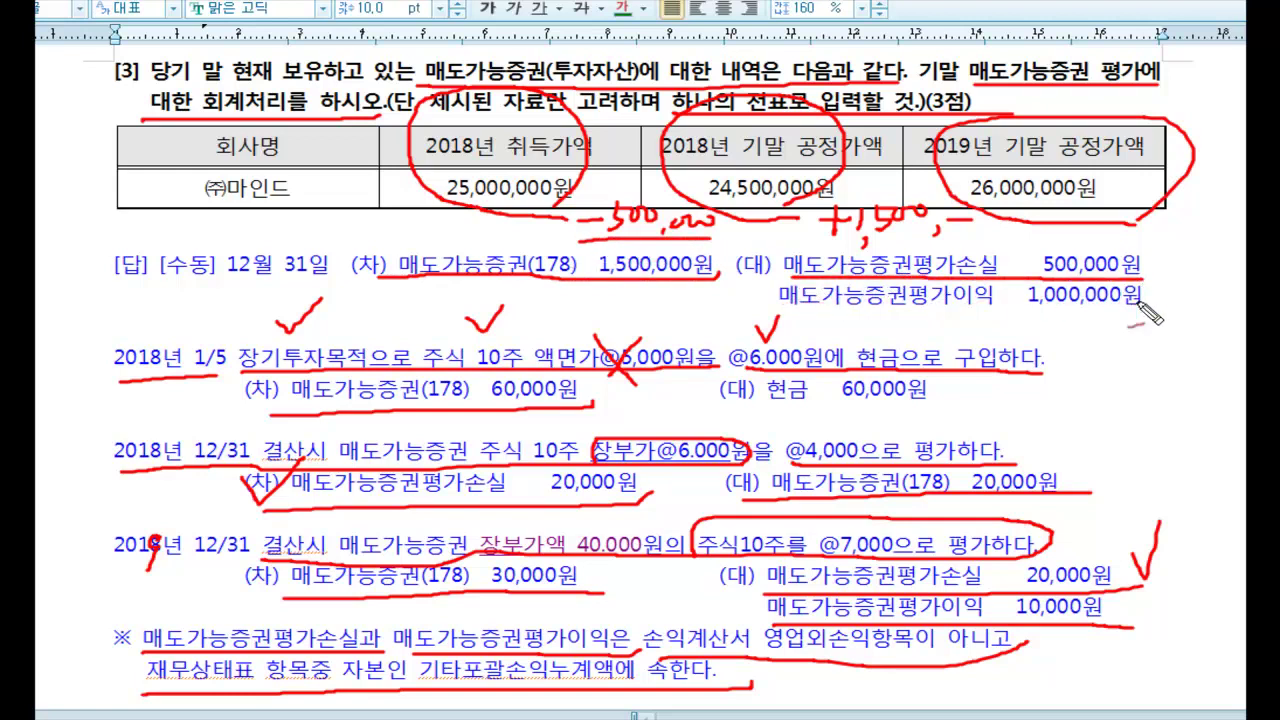
pyautogui.moveTo(1161, 261); pyautogui.dragTo(1205, 246)
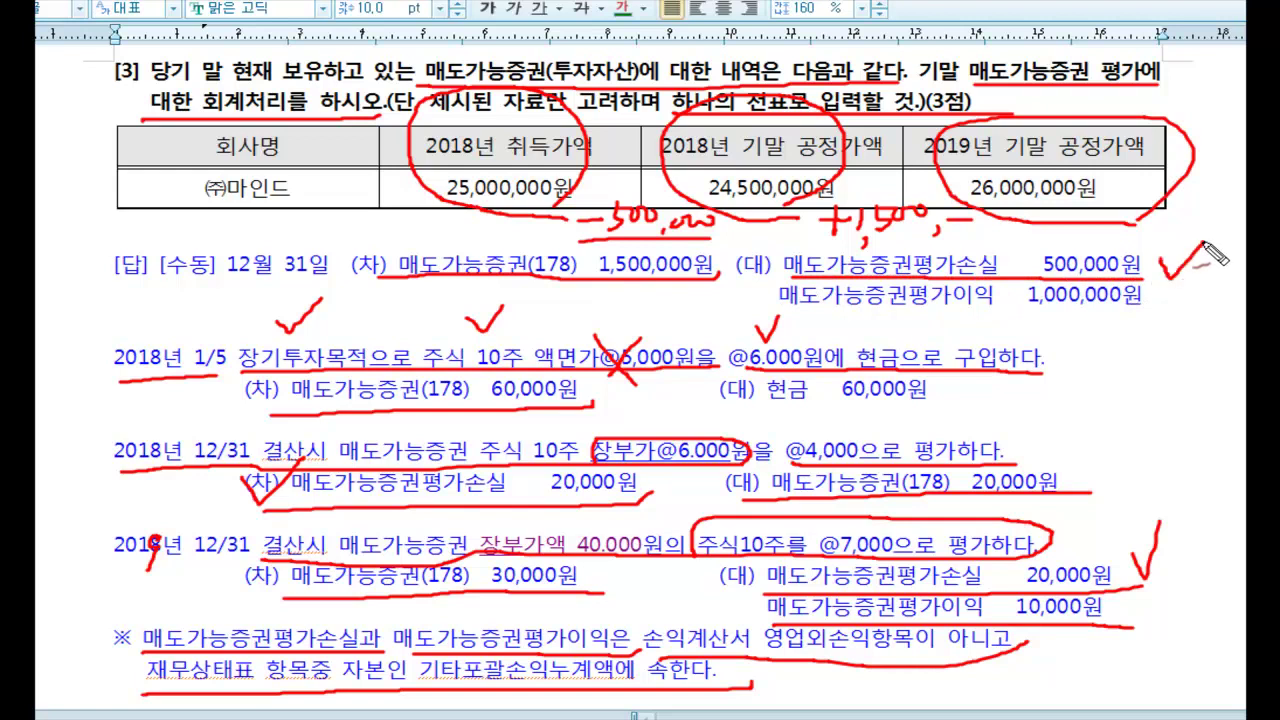
pyautogui.moveTo(788, 312)
pyautogui.mouseDown()
pyautogui.moveTo(1145, 311)
pyautogui.moveTo(1196, 283)
pyautogui.mouseUp()
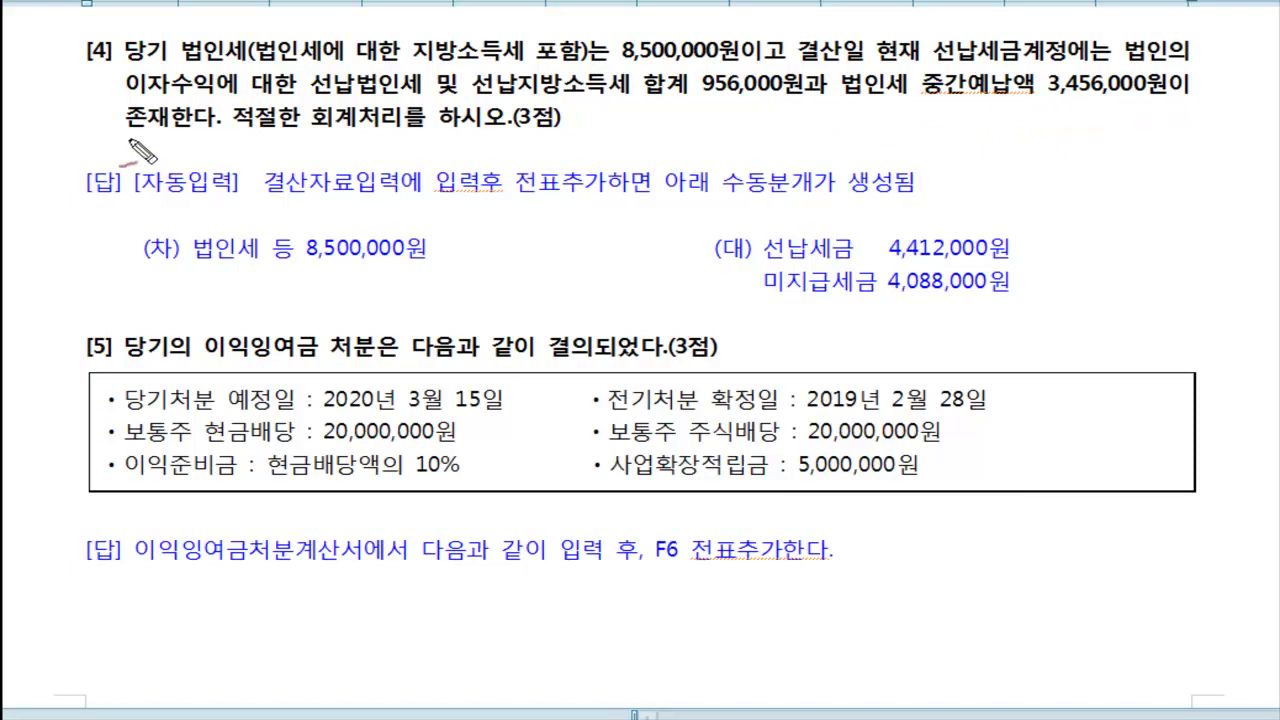
# In question [4], underline 당기 법인세, the 회계처리 request and the 자동입력 answer line, and tick 전표추가
pyautogui.moveTo(133, 139); pyautogui.dragTo(555, 134)
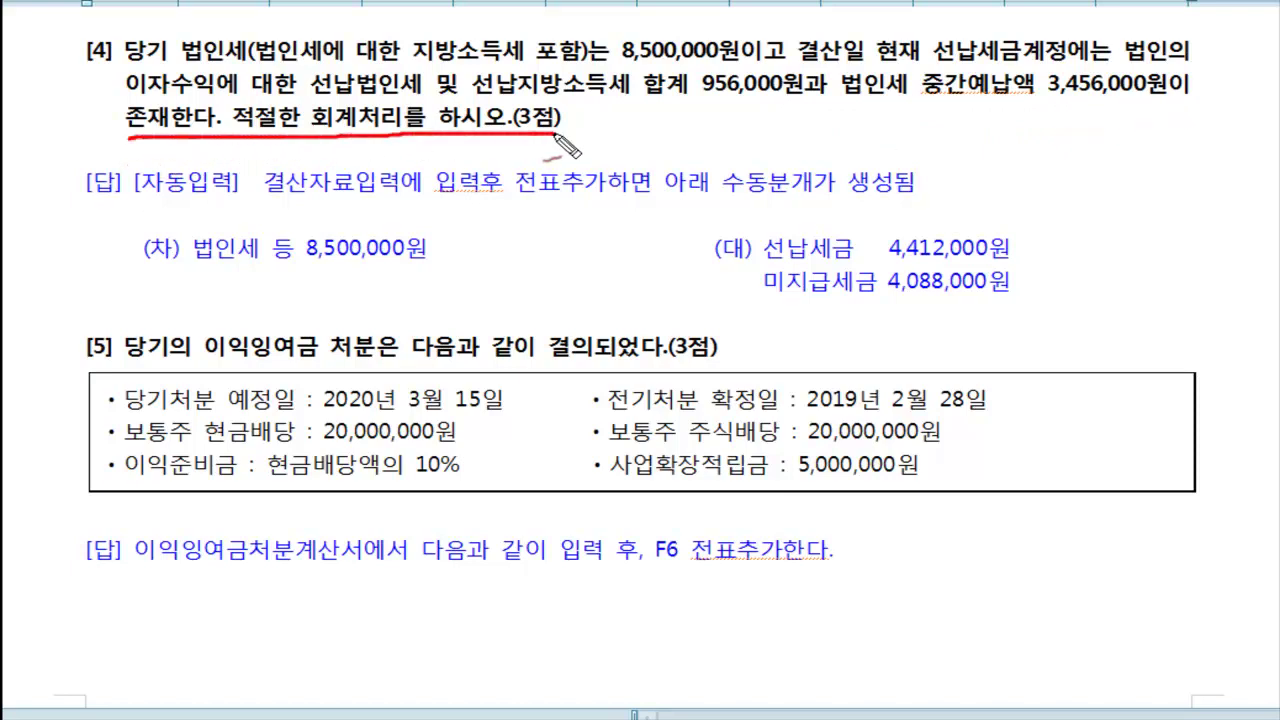
pyautogui.moveTo(128, 68); pyautogui.dragTo(240, 66)
pyautogui.moveTo(135, 206)
pyautogui.mouseDown()
pyautogui.moveTo(270, 176)
pyautogui.moveTo(400, 206)
pyautogui.moveTo(905, 210)
pyautogui.moveTo(932, 172)
pyautogui.mouseUp()
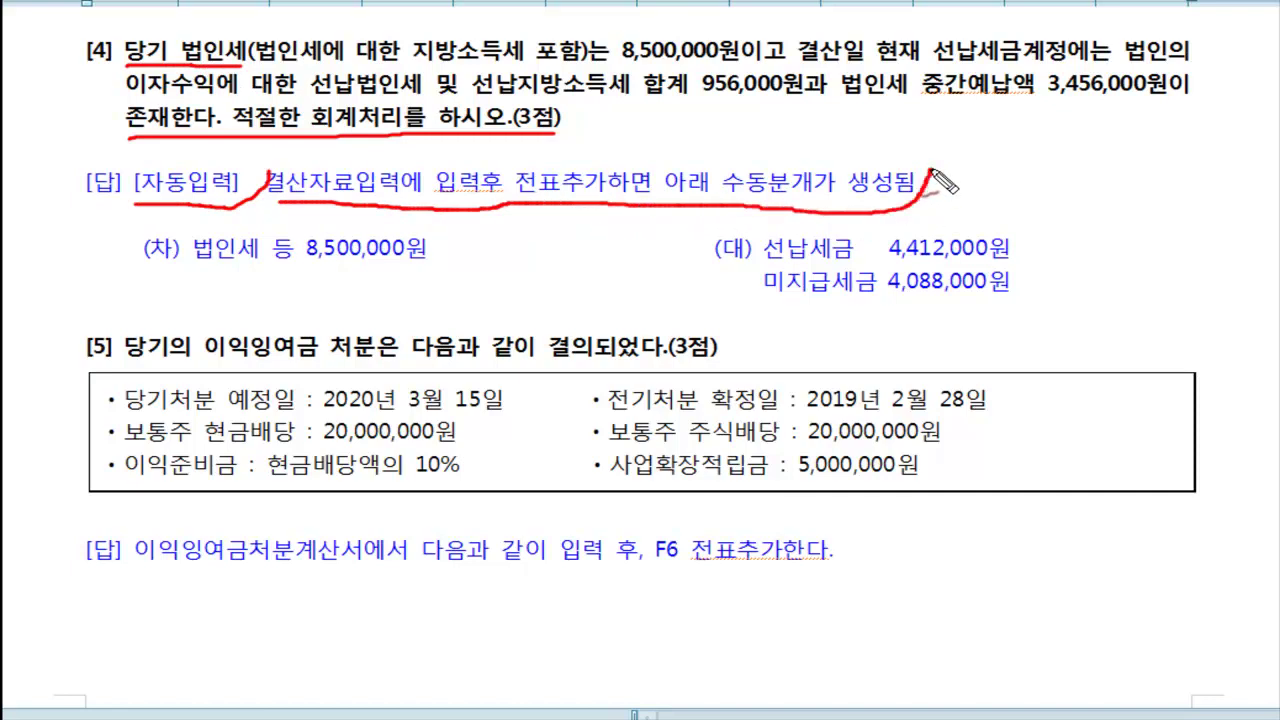
pyautogui.moveTo(589, 145); pyautogui.dragTo(660, 93)
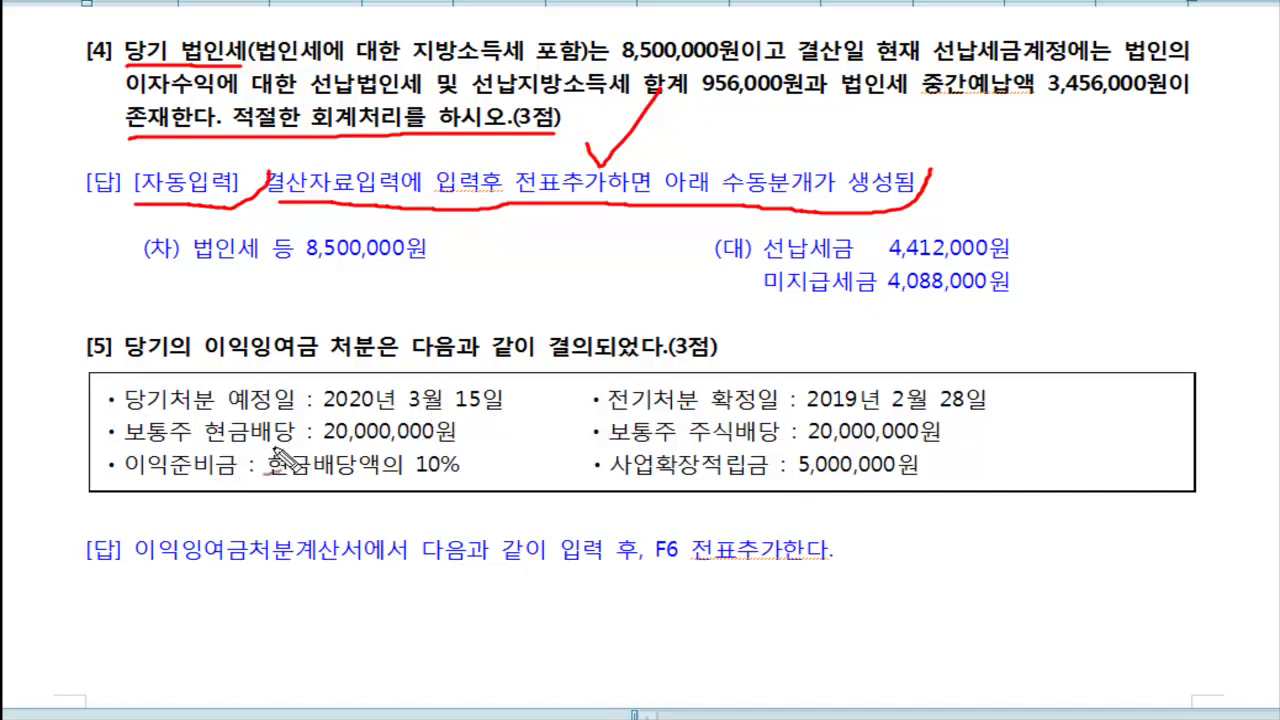
# In question [5], underline both dividends, the 이익준비금 rate, 사업확장적립금 and the answer line, and tick the question number
pyautogui.moveTo(214, 439); pyautogui.dragTo(430, 440)
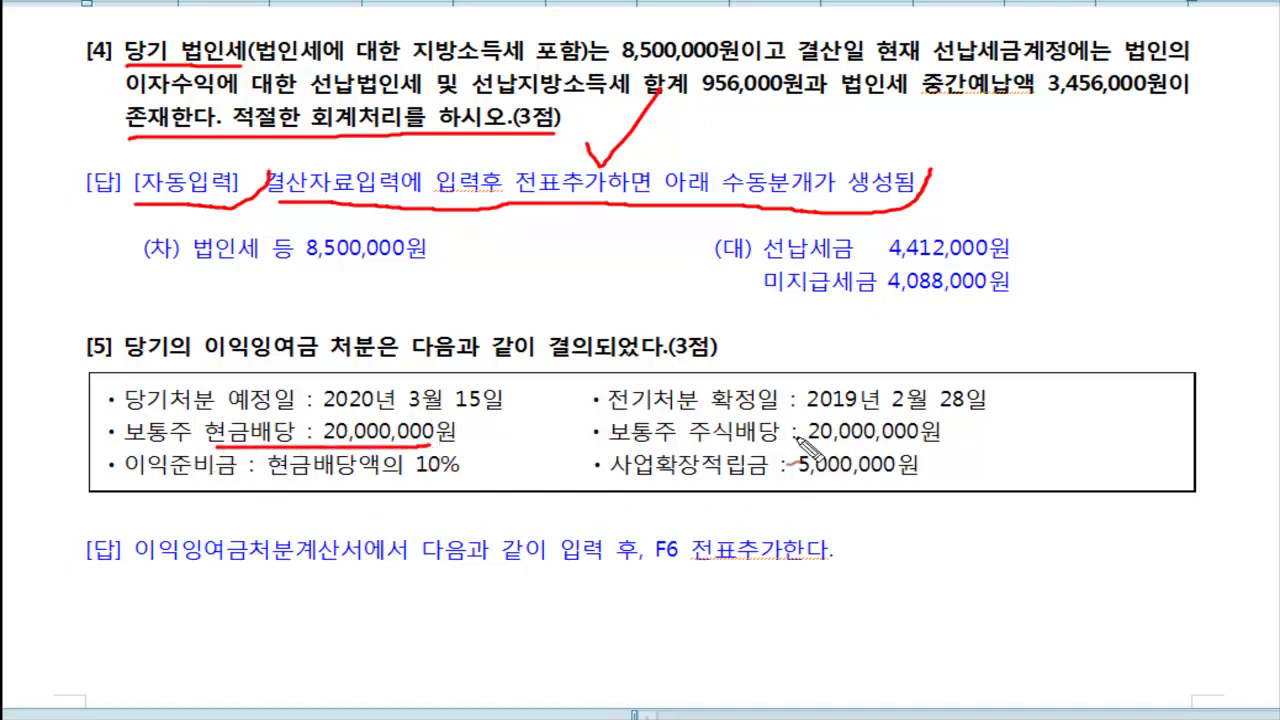
pyautogui.moveTo(700, 448); pyautogui.dragTo(965, 447)
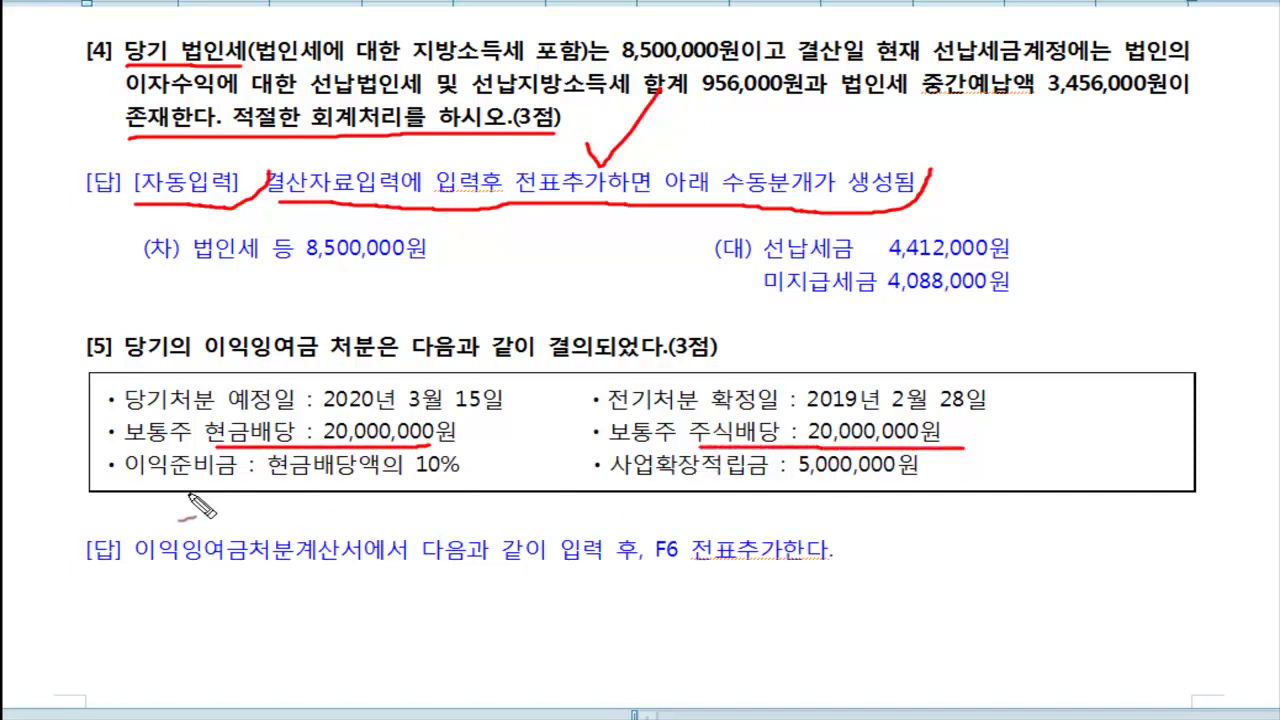
pyautogui.moveTo(254, 484); pyautogui.dragTo(488, 466)
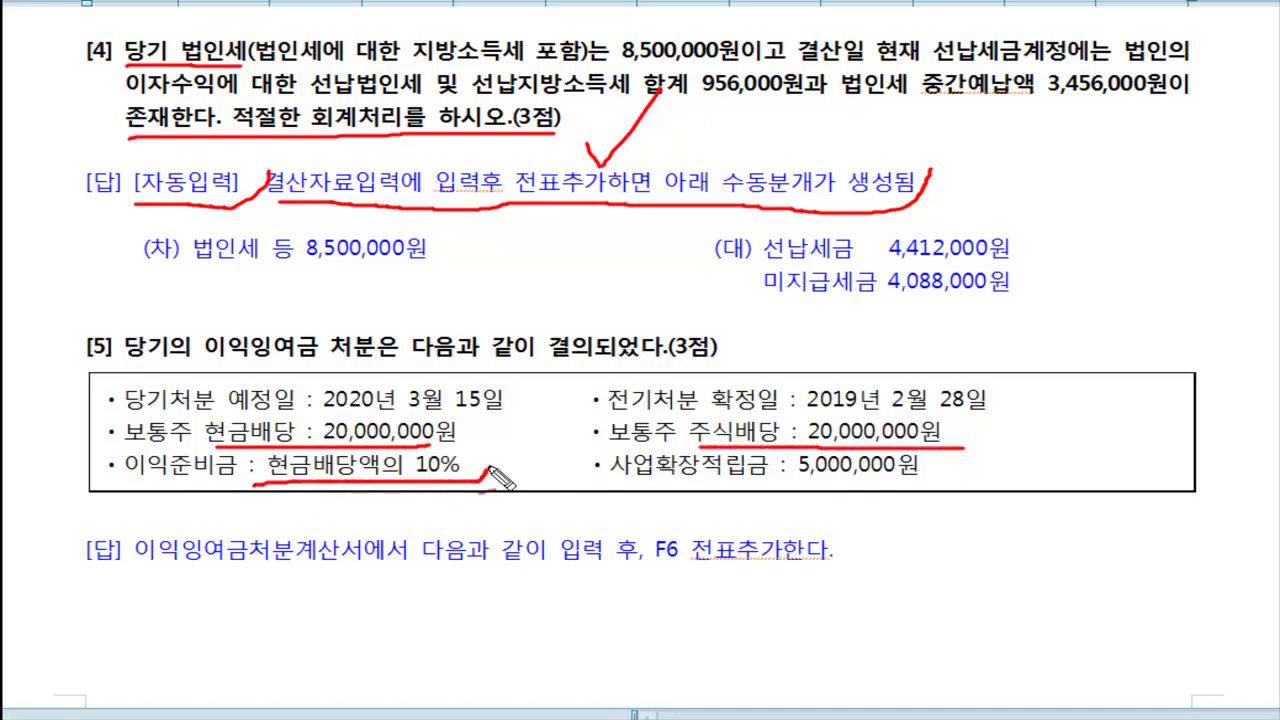
pyautogui.moveTo(612, 488)
pyautogui.mouseDown()
pyautogui.moveTo(955, 487)
pyautogui.moveTo(966, 474)
pyautogui.mouseUp()
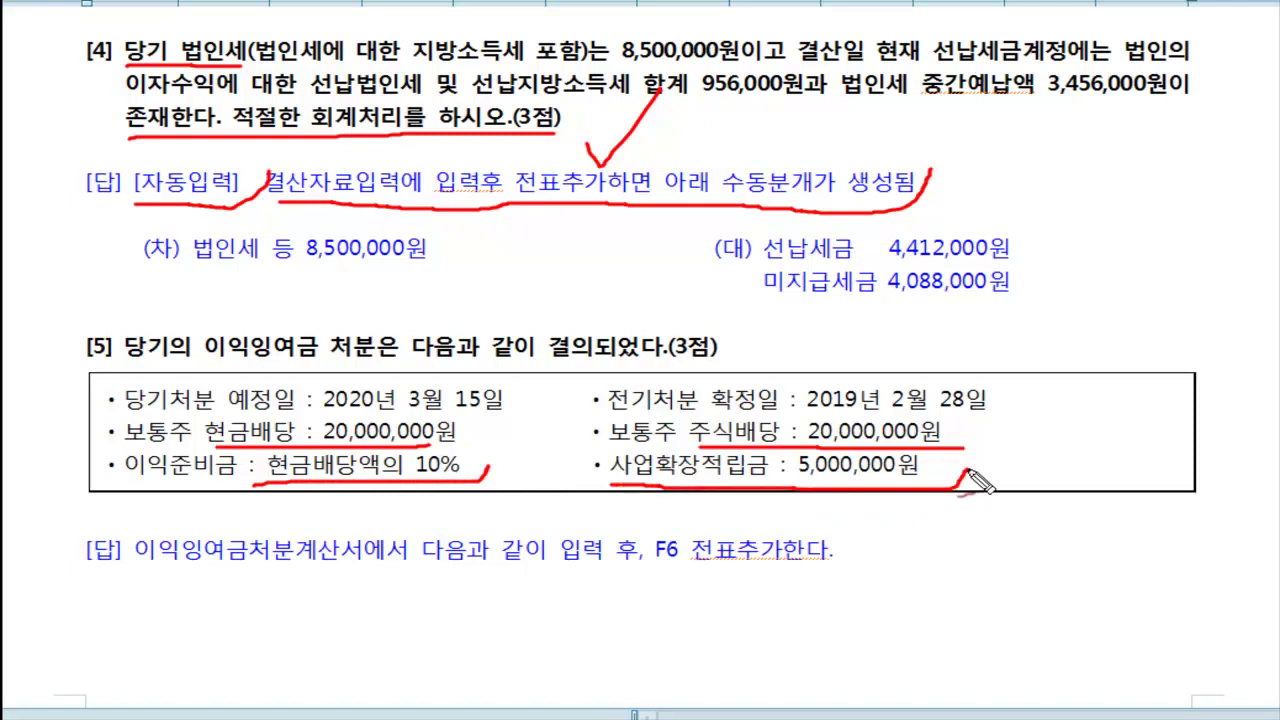
pyautogui.moveTo(24, 324)
pyautogui.mouseDown()
pyautogui.moveTo(48, 365)
pyautogui.moveTo(82, 312)
pyautogui.mouseUp()
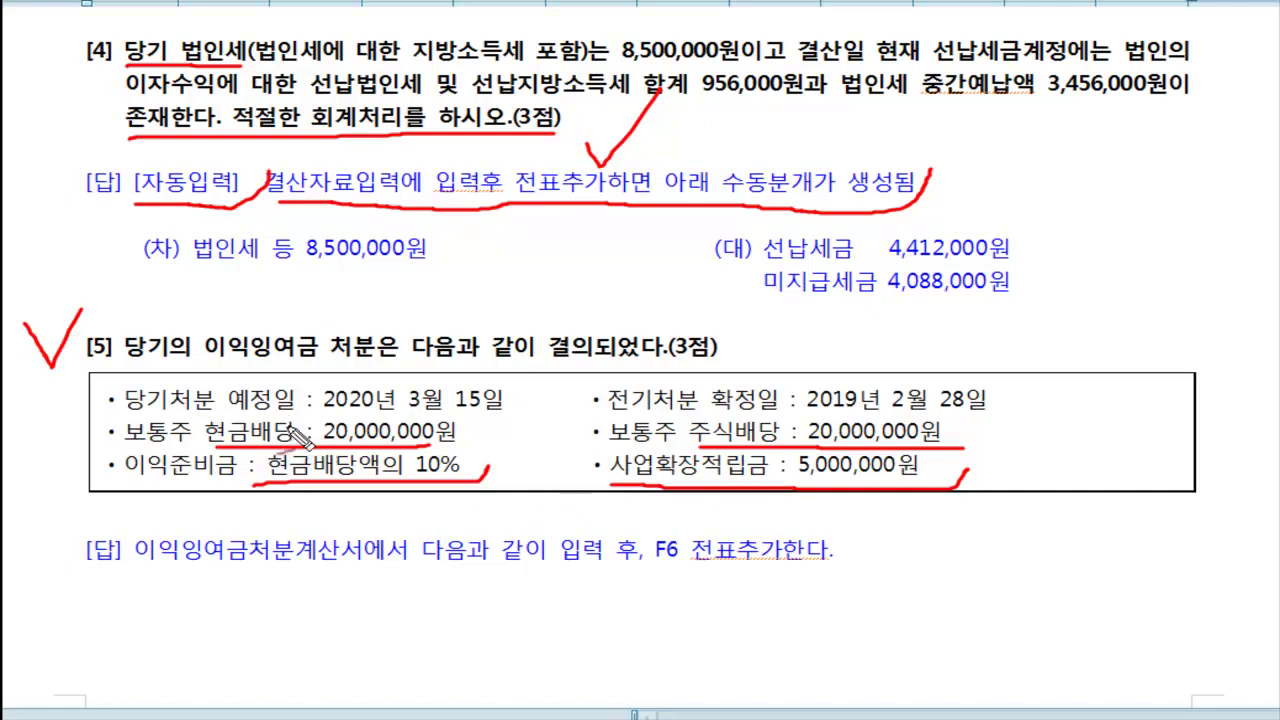
pyautogui.moveTo(262, 648); pyautogui.dragTo(274, 644)
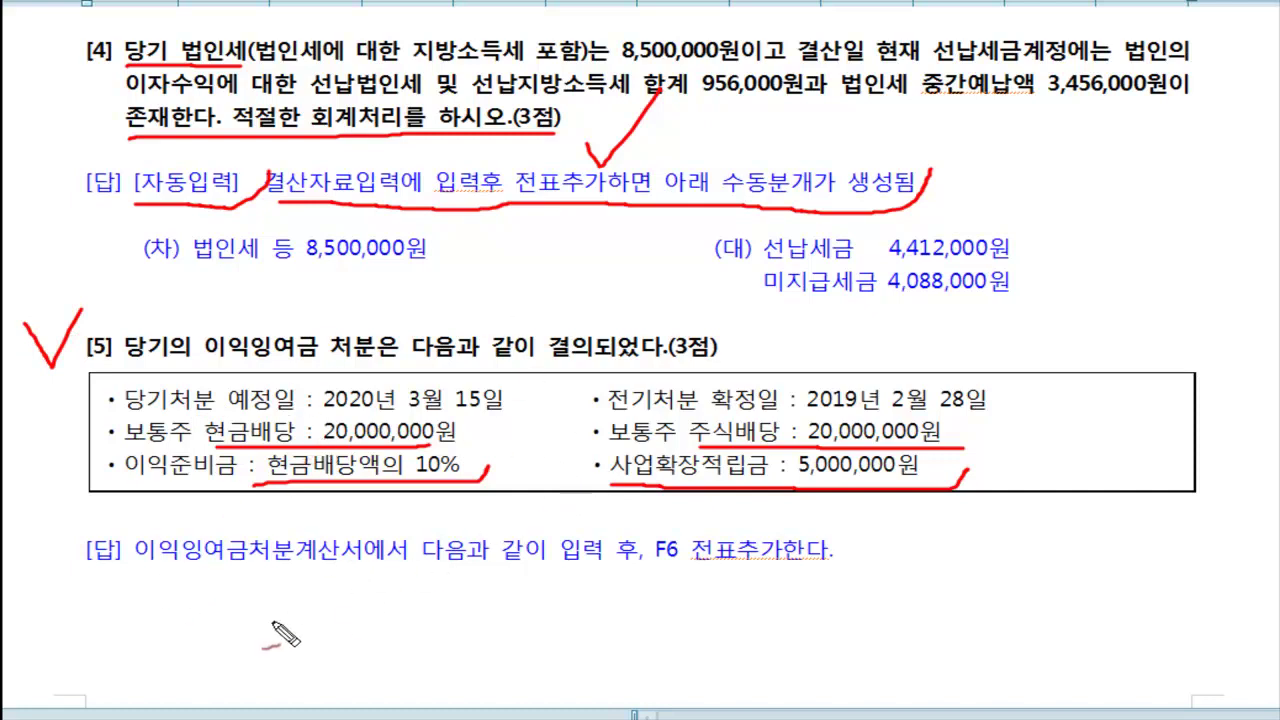
pyautogui.moveTo(110, 570); pyautogui.dragTo(880, 575)
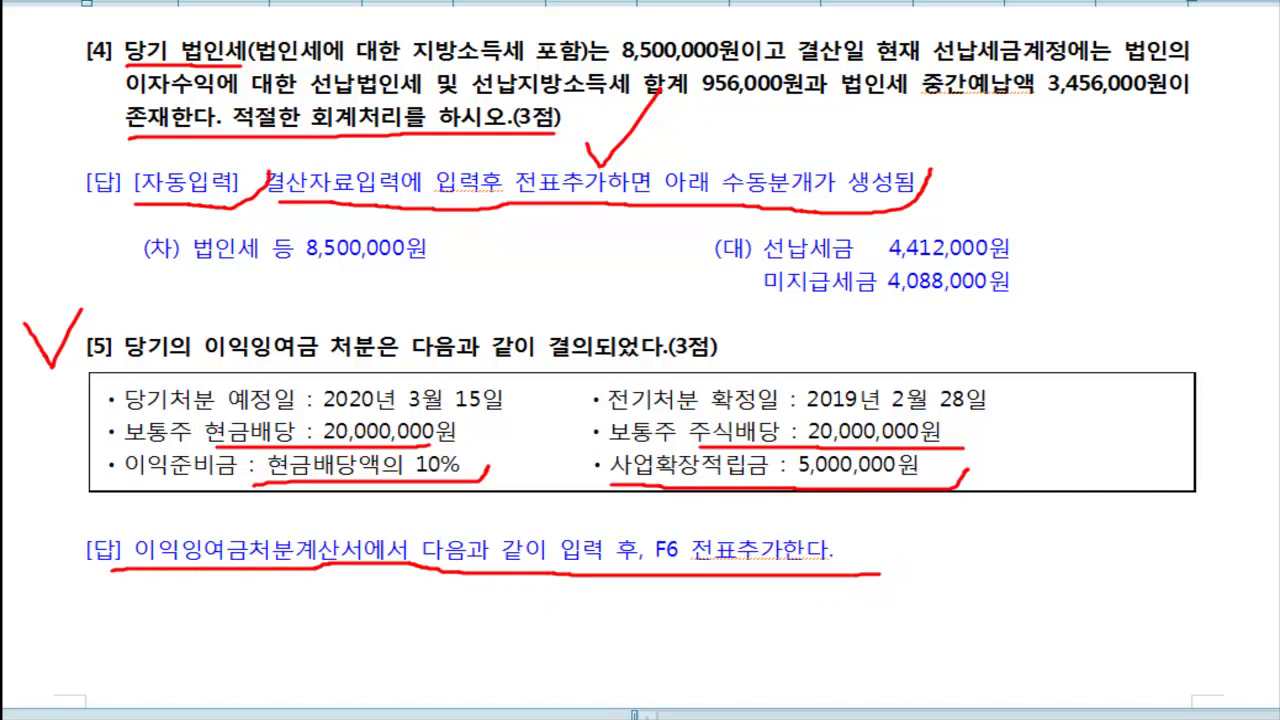
# Leave the annotated document, switch to the KcLep accounting program and open 일반전표입력 at an empty voucher line
pyautogui.press('Escape')
pyautogui.hotkey('alt', 'Tab')
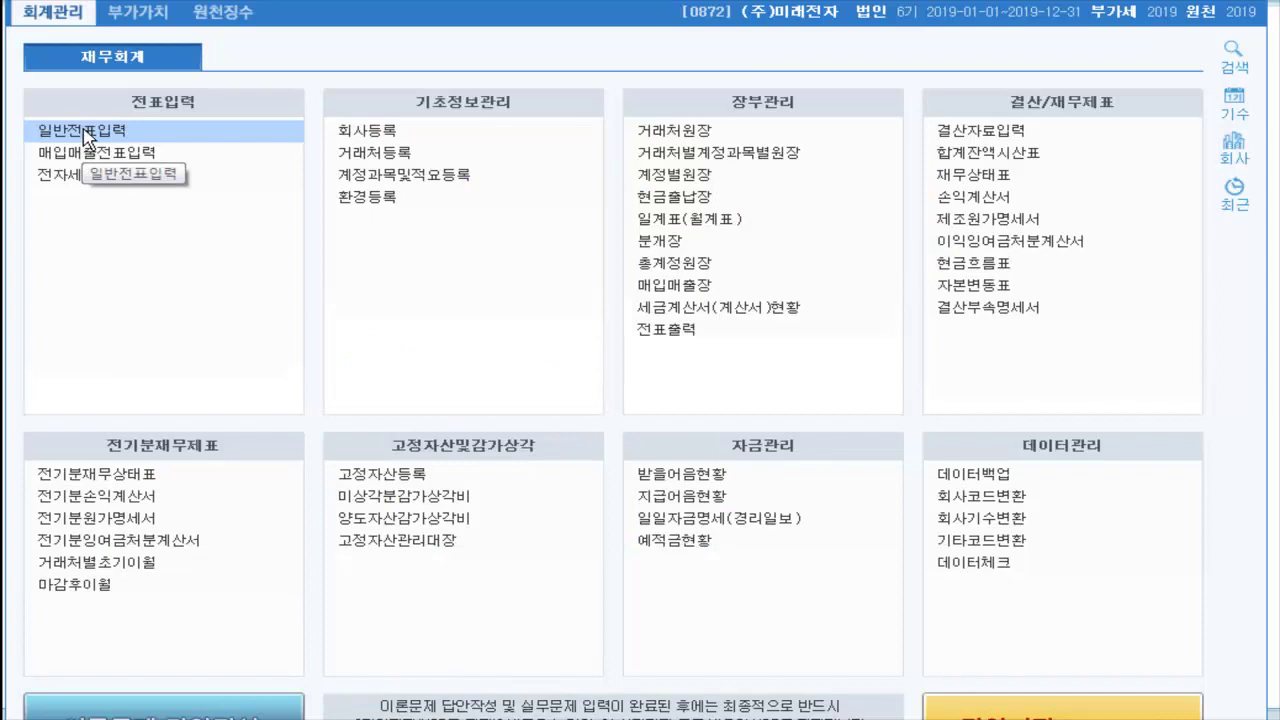
pyautogui.click(85, 131)
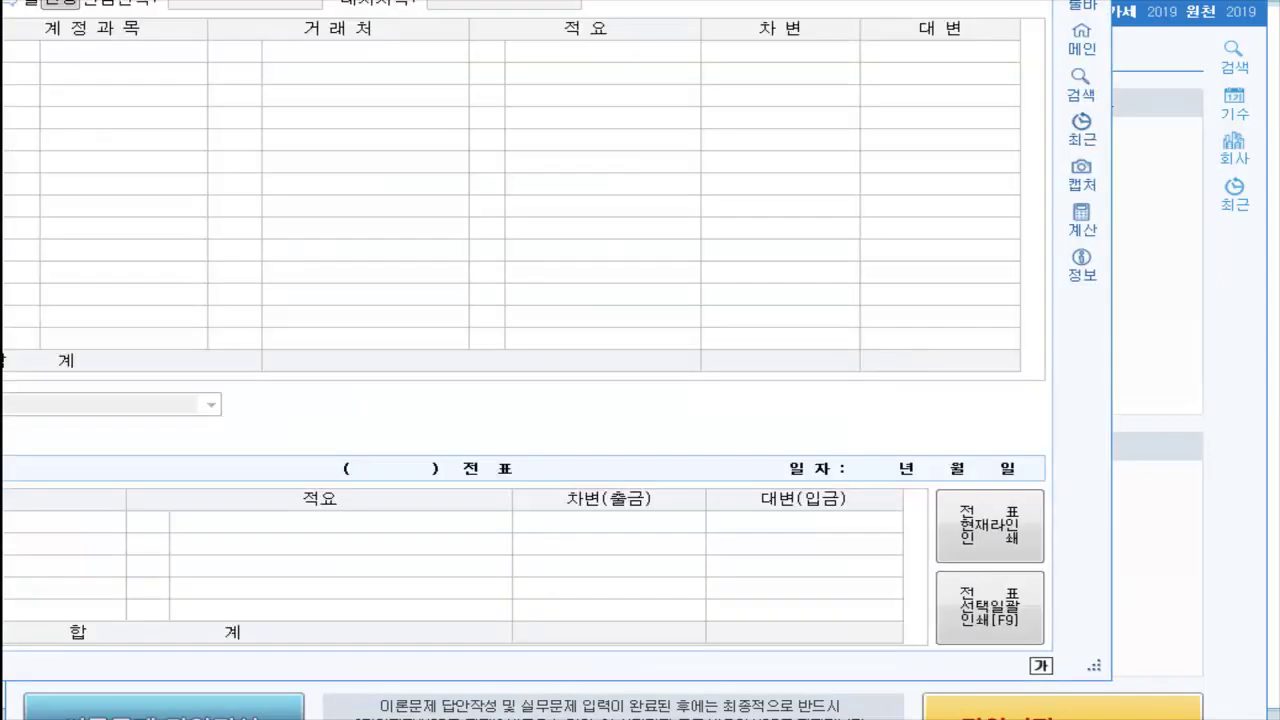
pyautogui.press('Return')
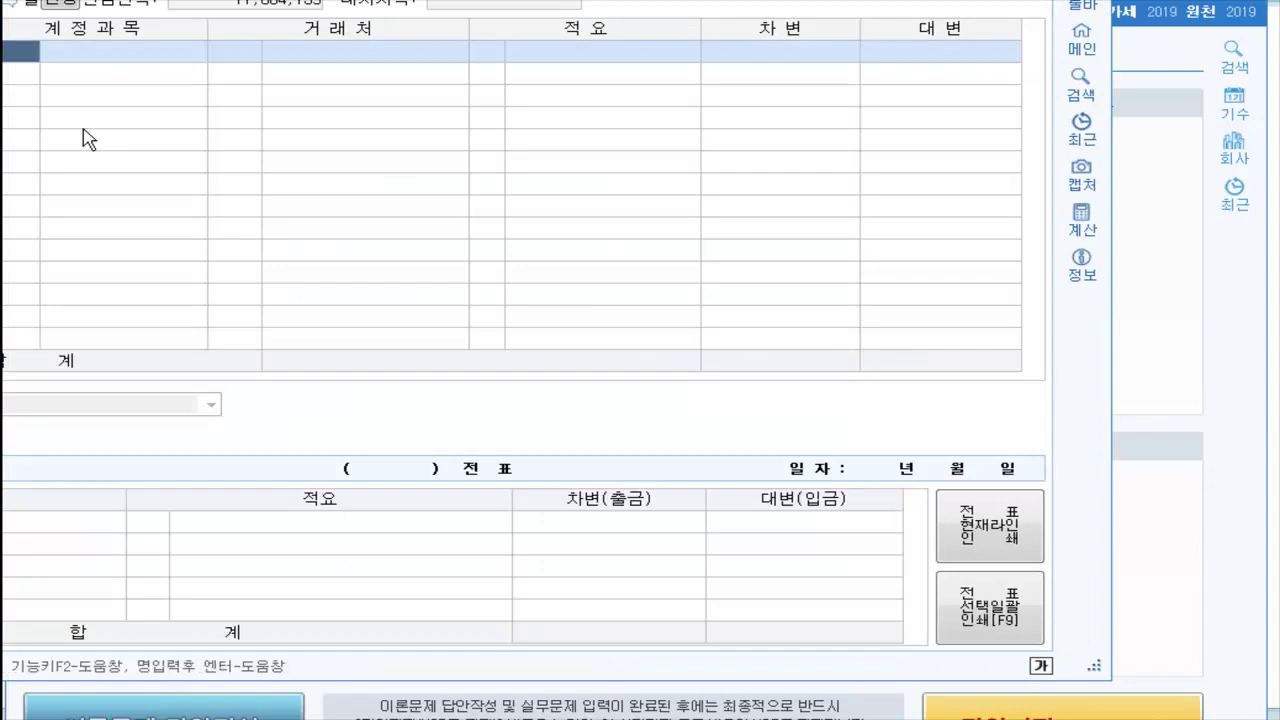
# Enter a debit line for 0255 부가세예수금 with the amount 20,000,000
pyautogui.write('부가')
pyautogui.press('Return')
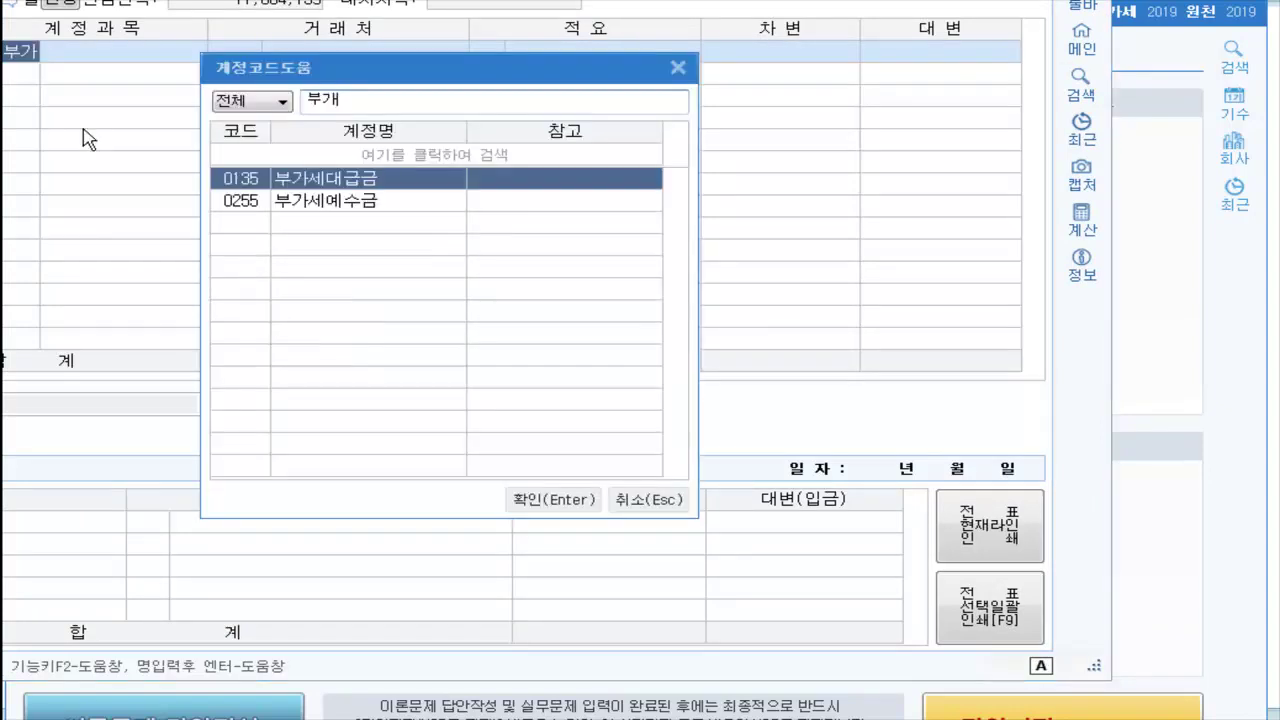
pyautogui.press('Down')
pyautogui.press('Return')
pyautogui.press('Return')
pyautogui.press('Return')
pyautogui.write('20')
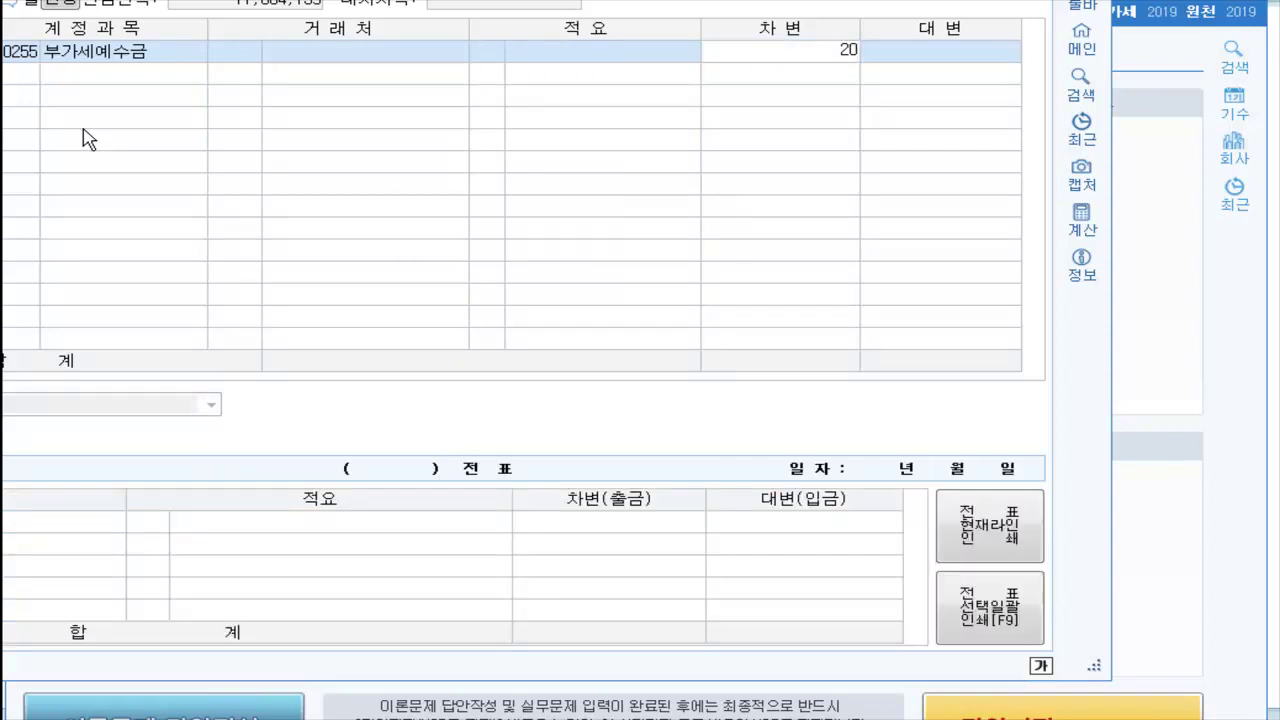
pyautogui.write(',000,000')
pyautogui.press('Return')
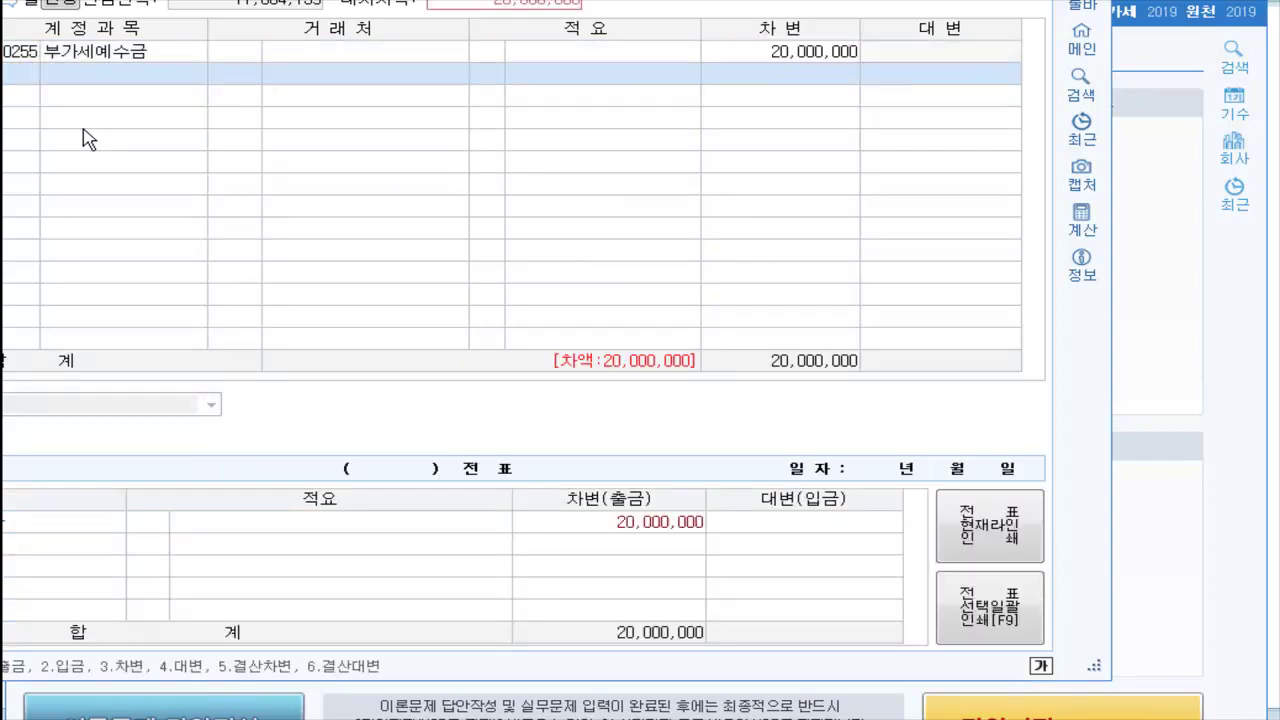
# Add a credit line for 0135 부가세대급금 with the amount 18,000,000
pyautogui.write('부가')
pyautogui.press('Return')
pyautogui.press('Return')
pyautogui.press('Return')
pyautogui.press('Return')
pyautogui.write('18,000,000')
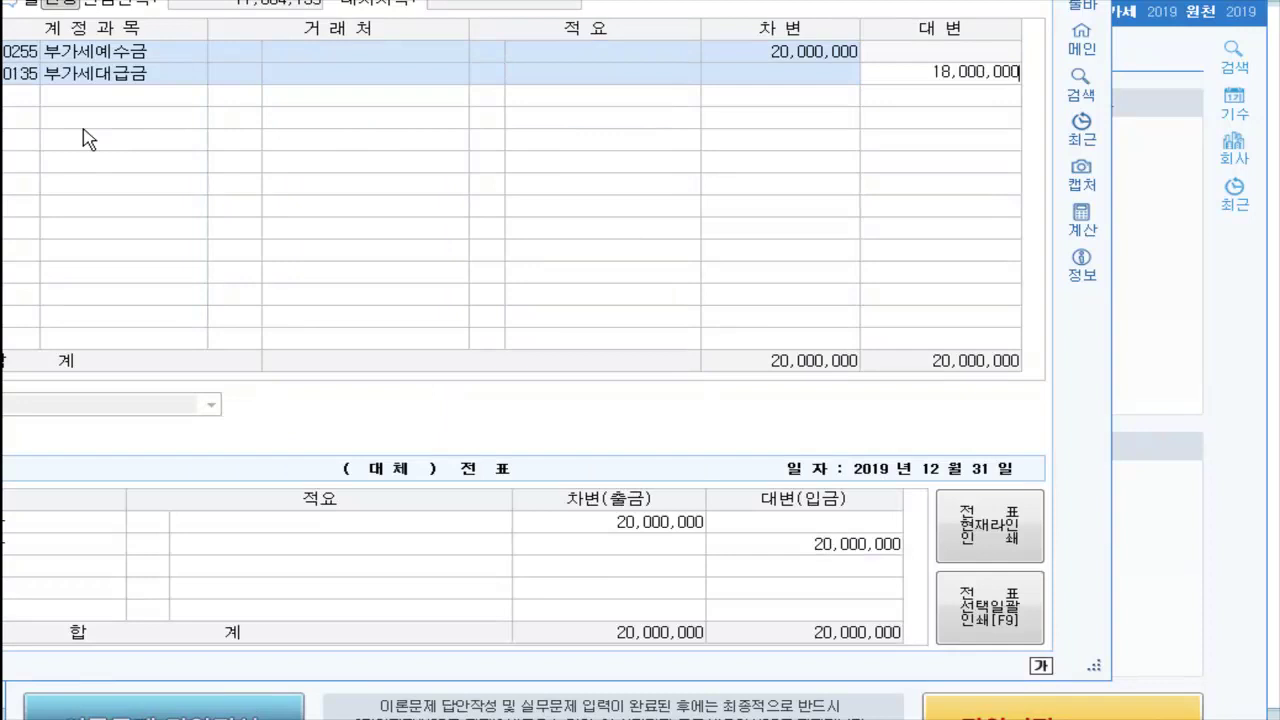
pyautogui.press('Return')
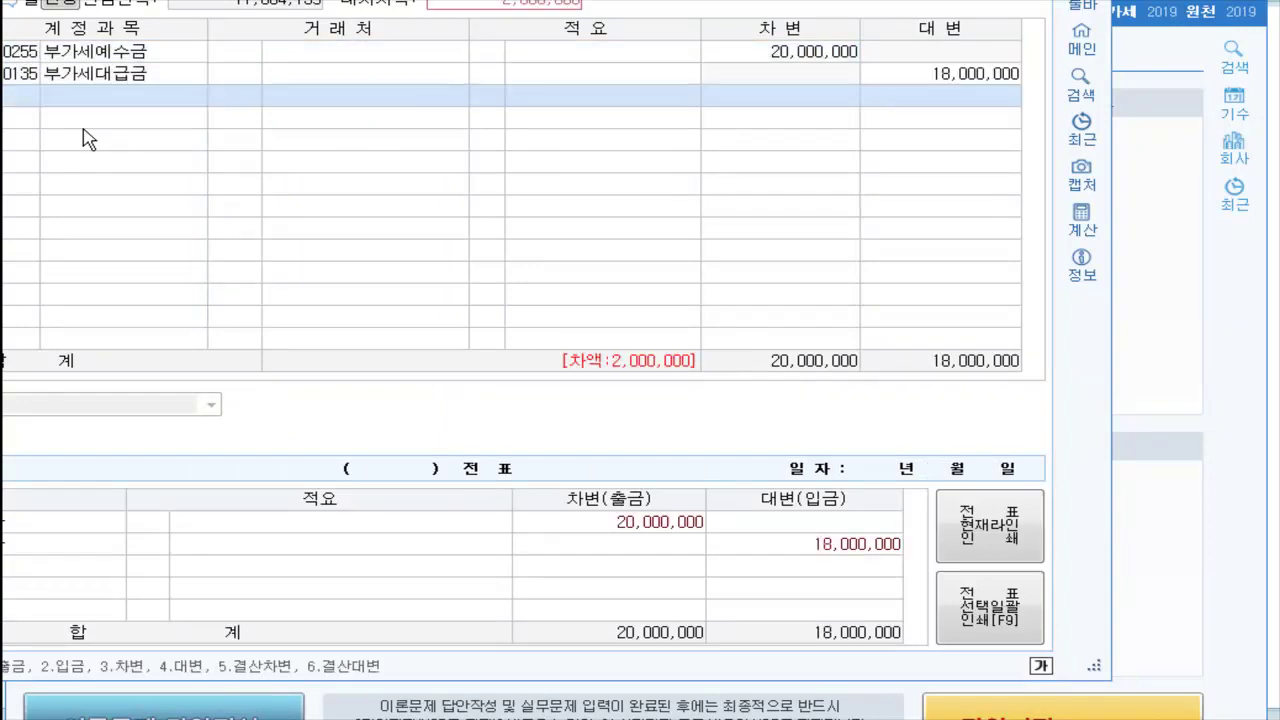
# Look up accounts matching 미수 and add a credit line for 0120 미수금 with the amount 2,000,000
pyautogui.write('수')
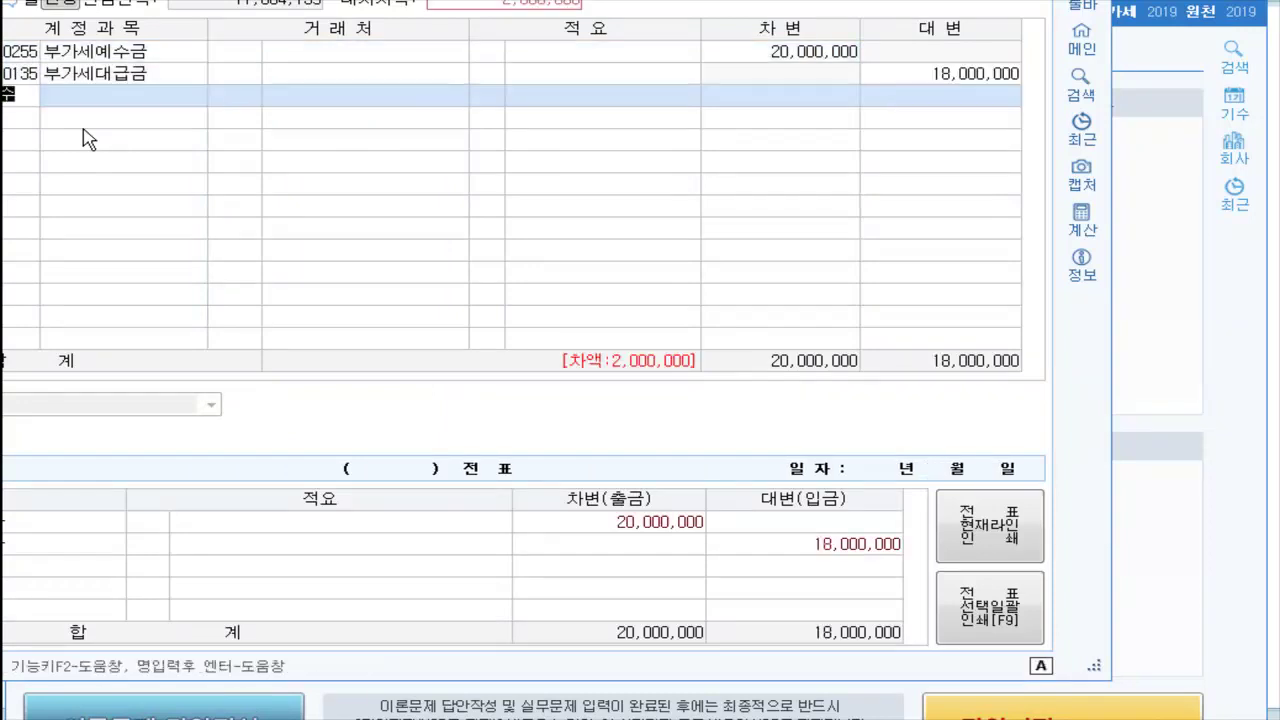
pyautogui.press('Return')
pyautogui.press('Down')
pyautogui.press('Down')
pyautogui.press('Down')
pyautogui.press('Down')
pyautogui.press('Down')
pyautogui.press('Down')
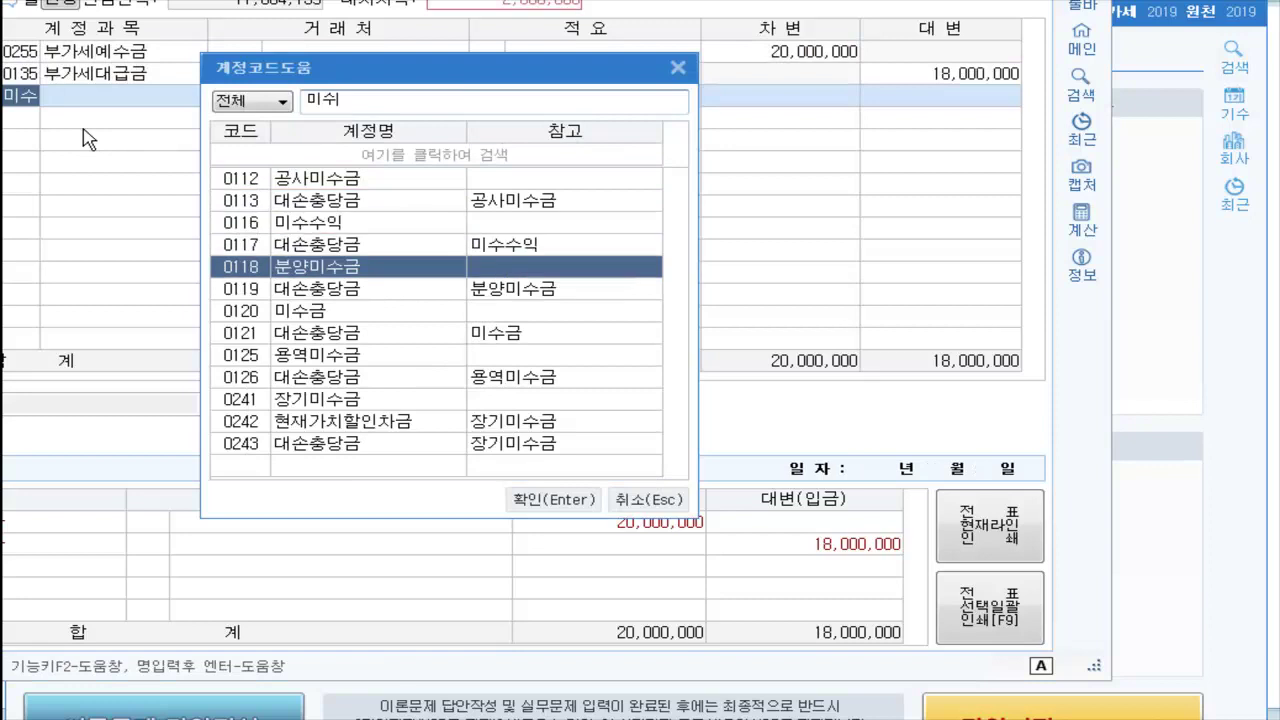
pyautogui.press('Return')
pyautogui.press('Return')
pyautogui.press('Return')
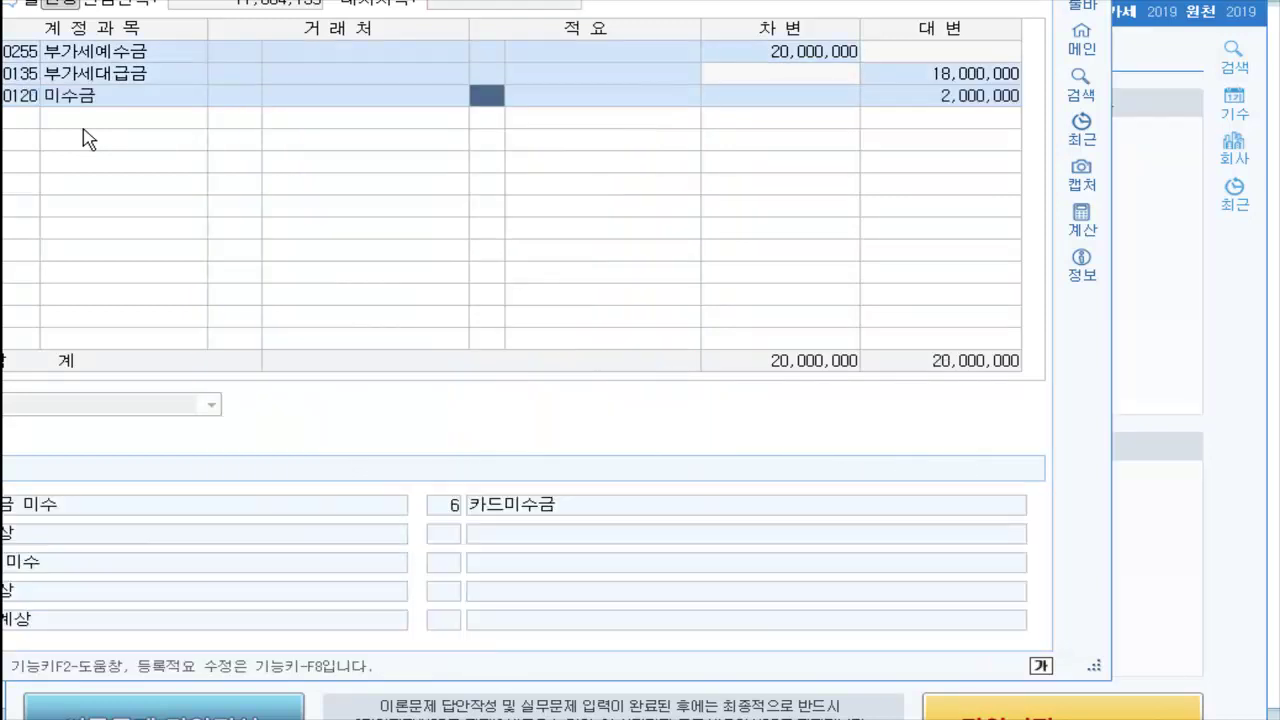
pyautogui.press('Return')
pyautogui.press('Return')
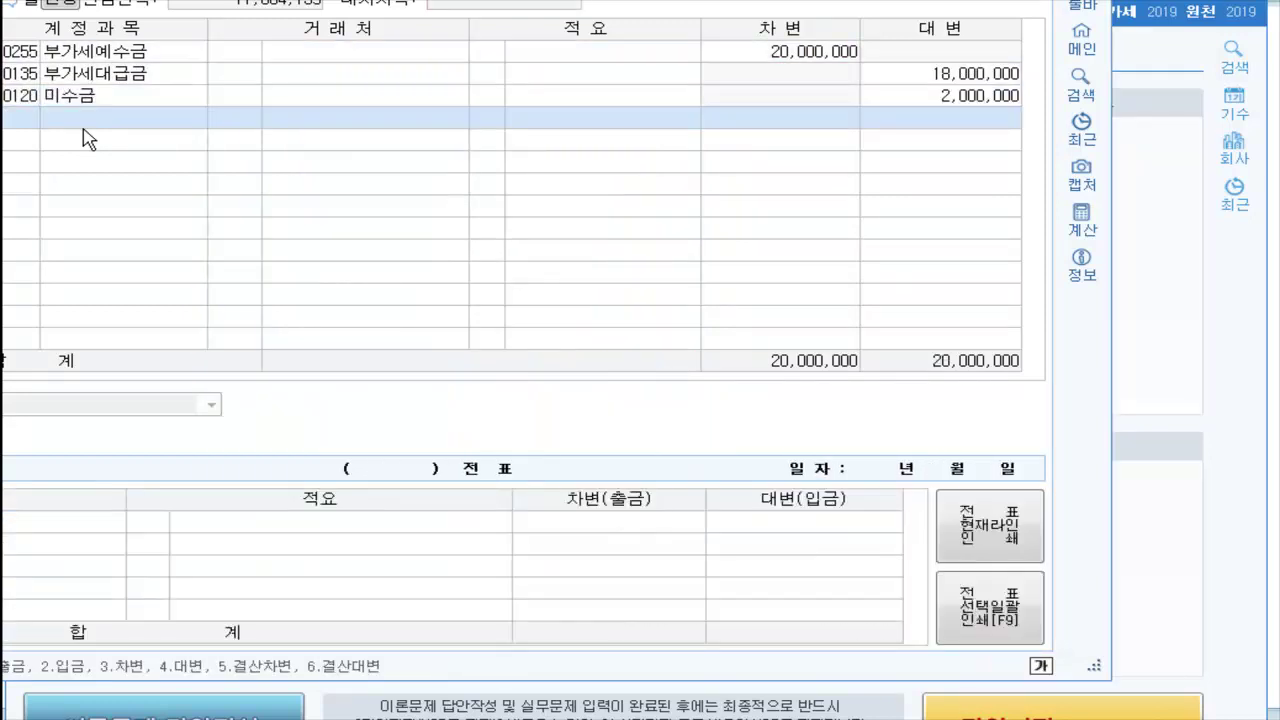
# Add a debit line for 0179 장기대여금 with 00155 RET as the 거래처 and the amount 2,000,000
pyautogui.write('장기')
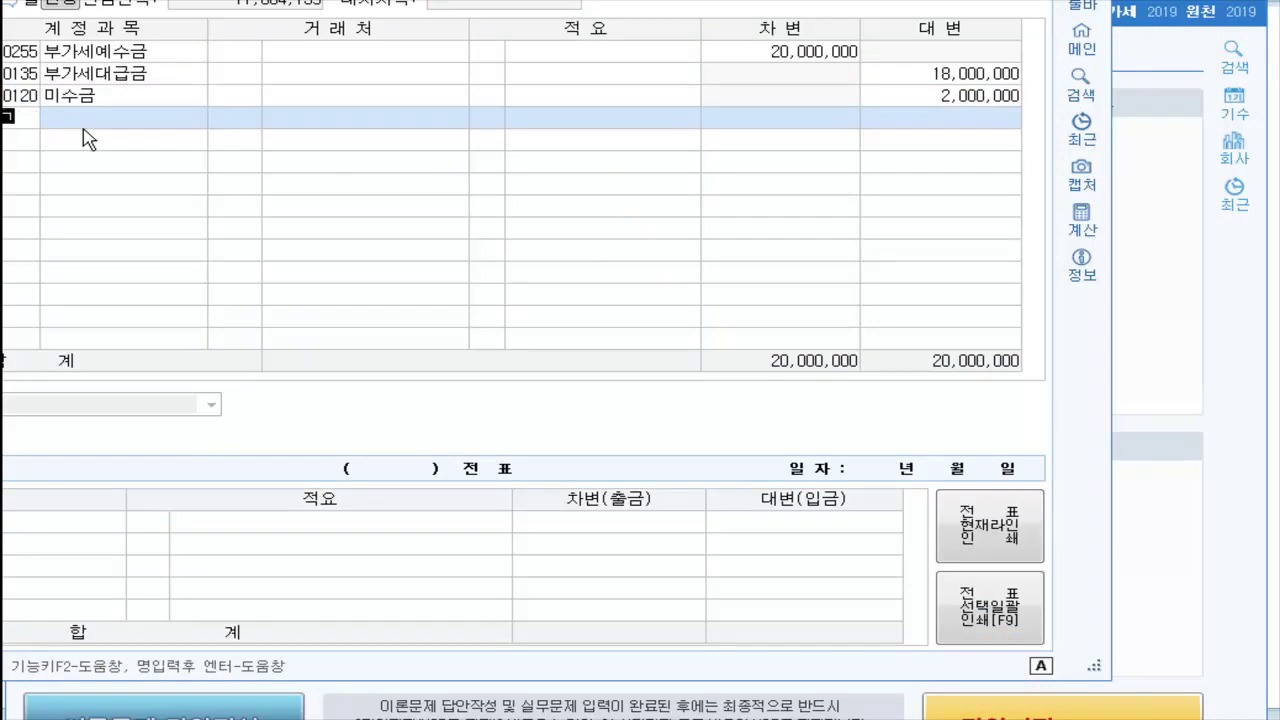
pyautogui.press('Return')
pyautogui.press('Down')
pyautogui.press('Return')
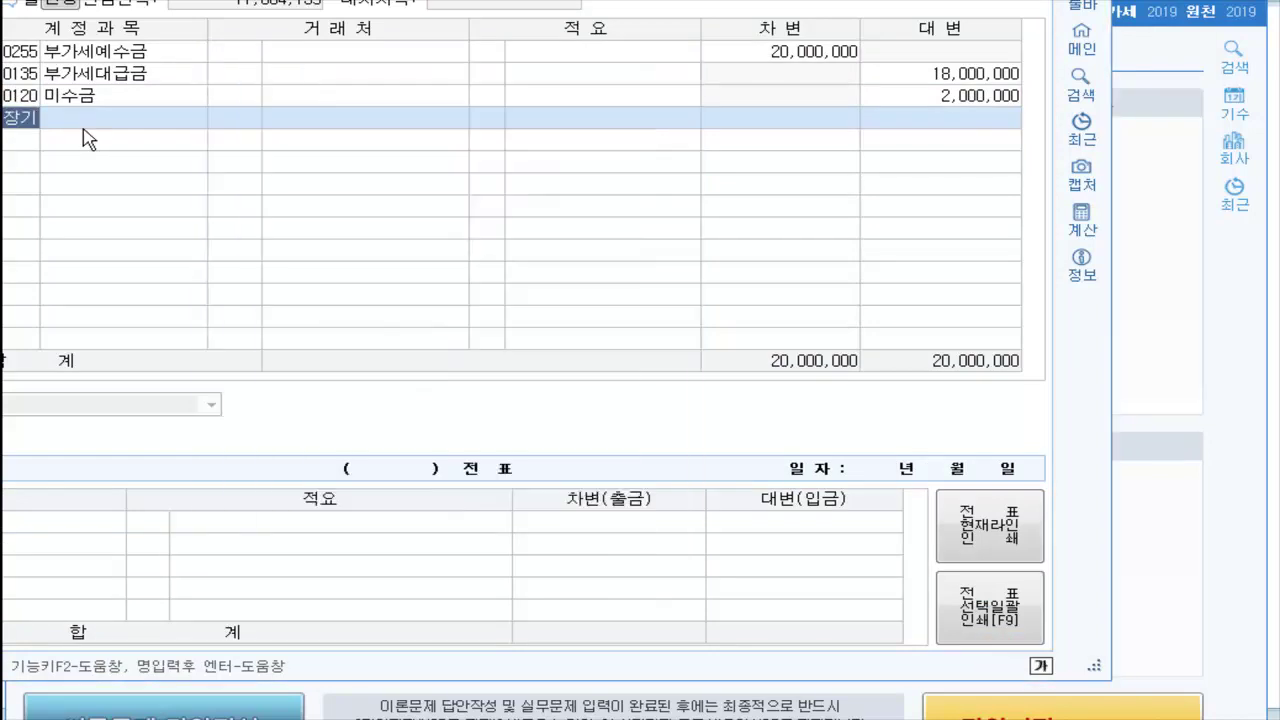
pyautogui.press('+')
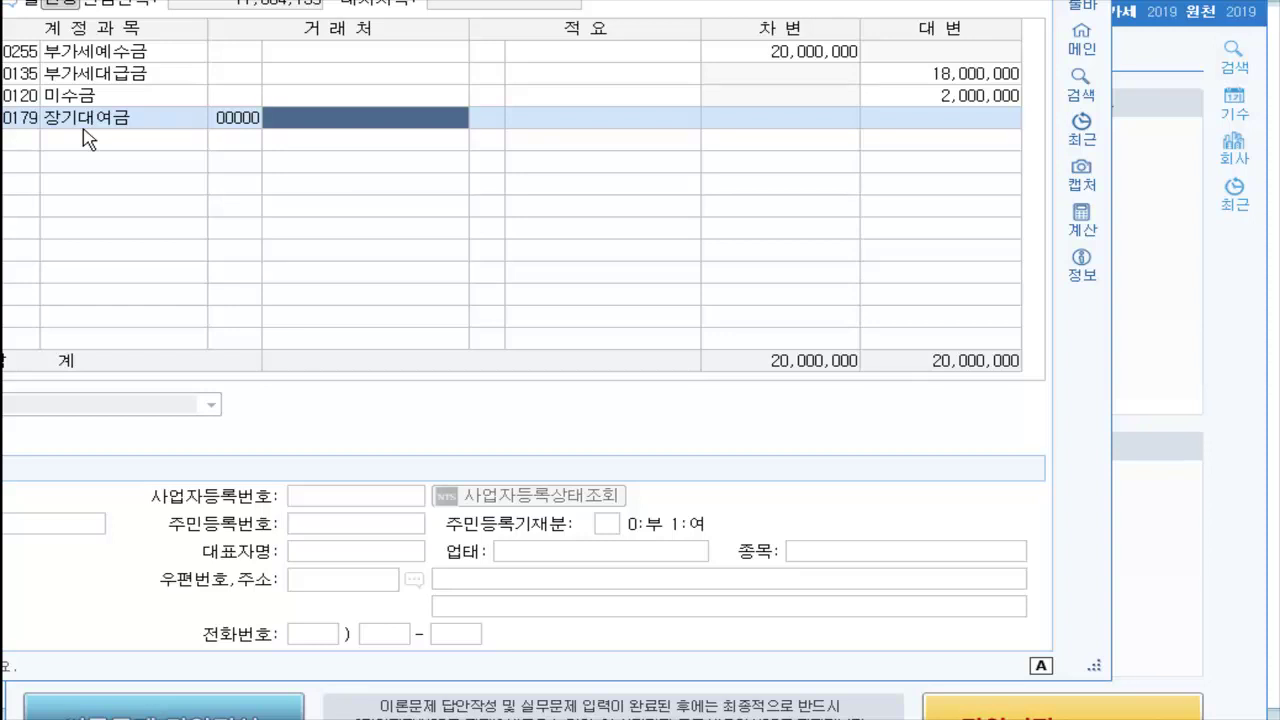
pyautogui.write('R')
pyautogui.press('Return')
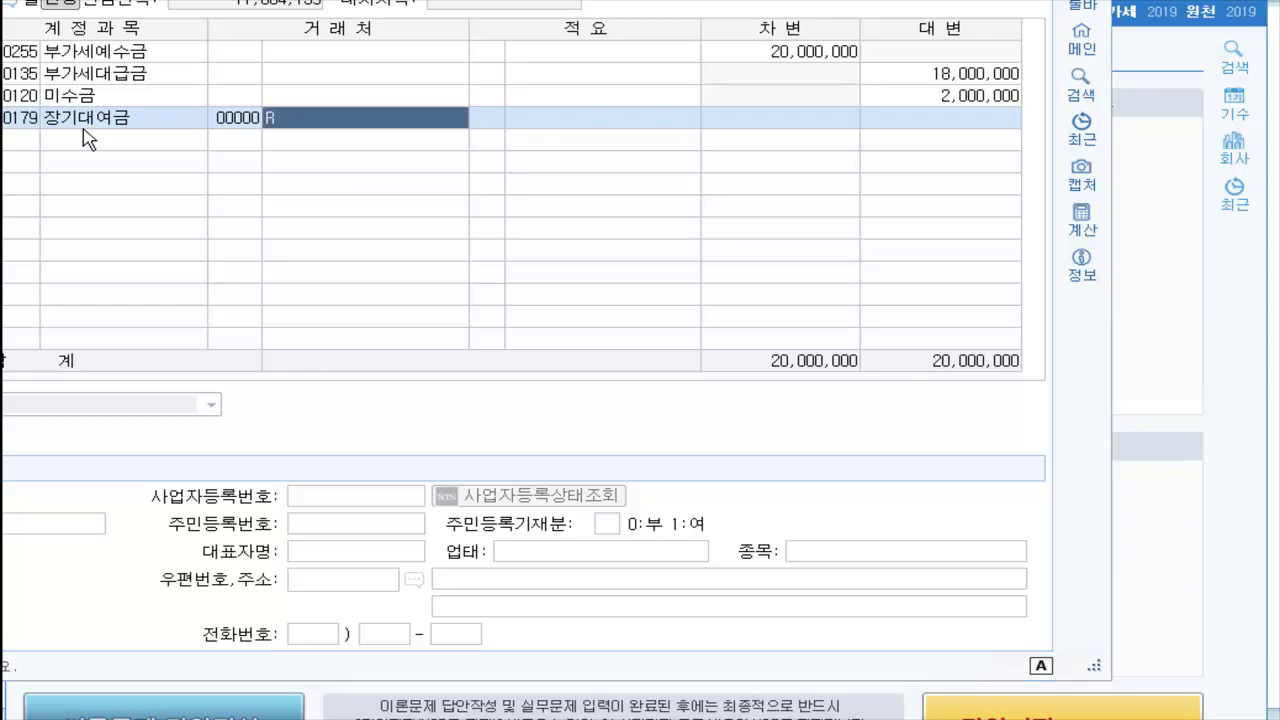
pyautogui.press('Return')
pyautogui.press('Return')
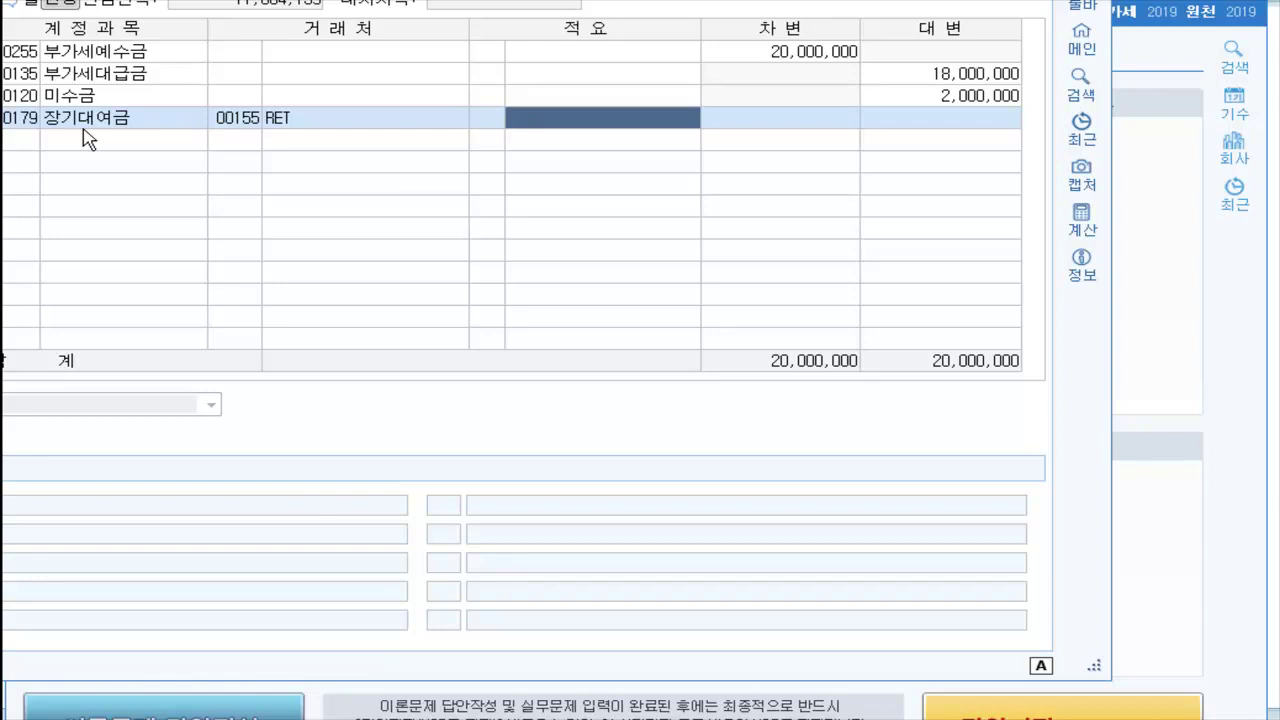
pyautogui.press('Return')
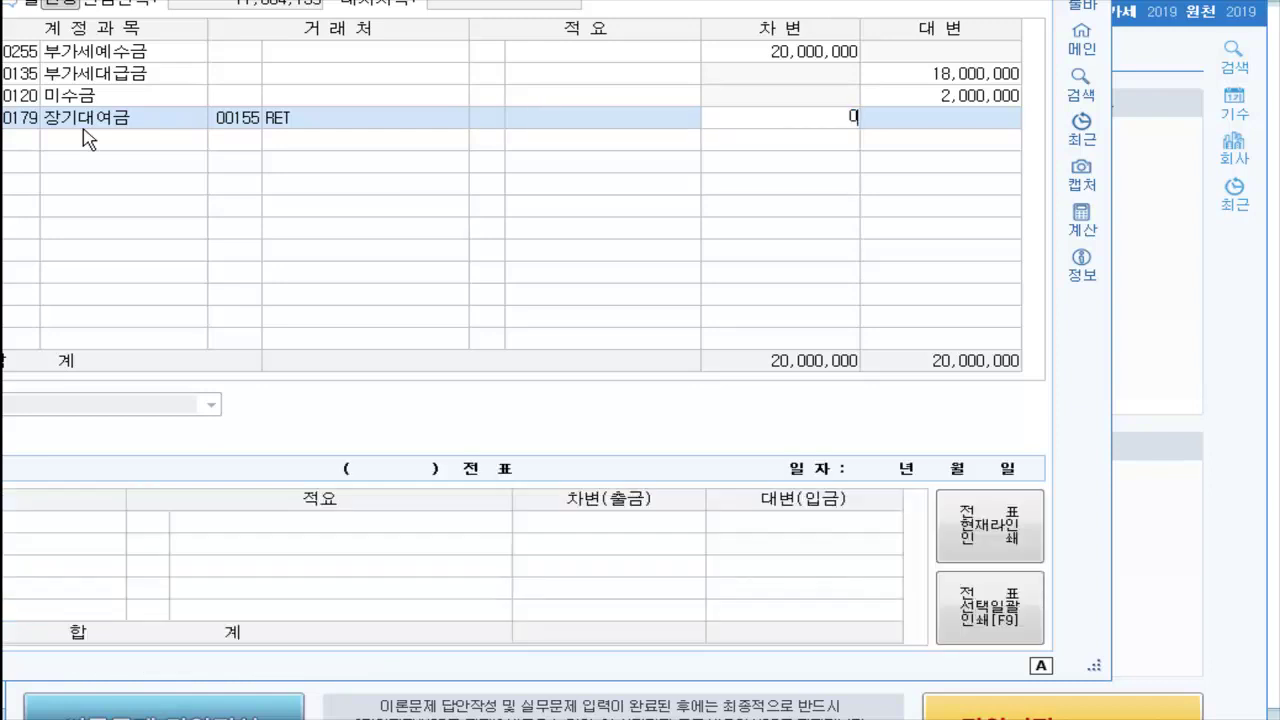
pyautogui.write('2000000')
pyautogui.press('Return')
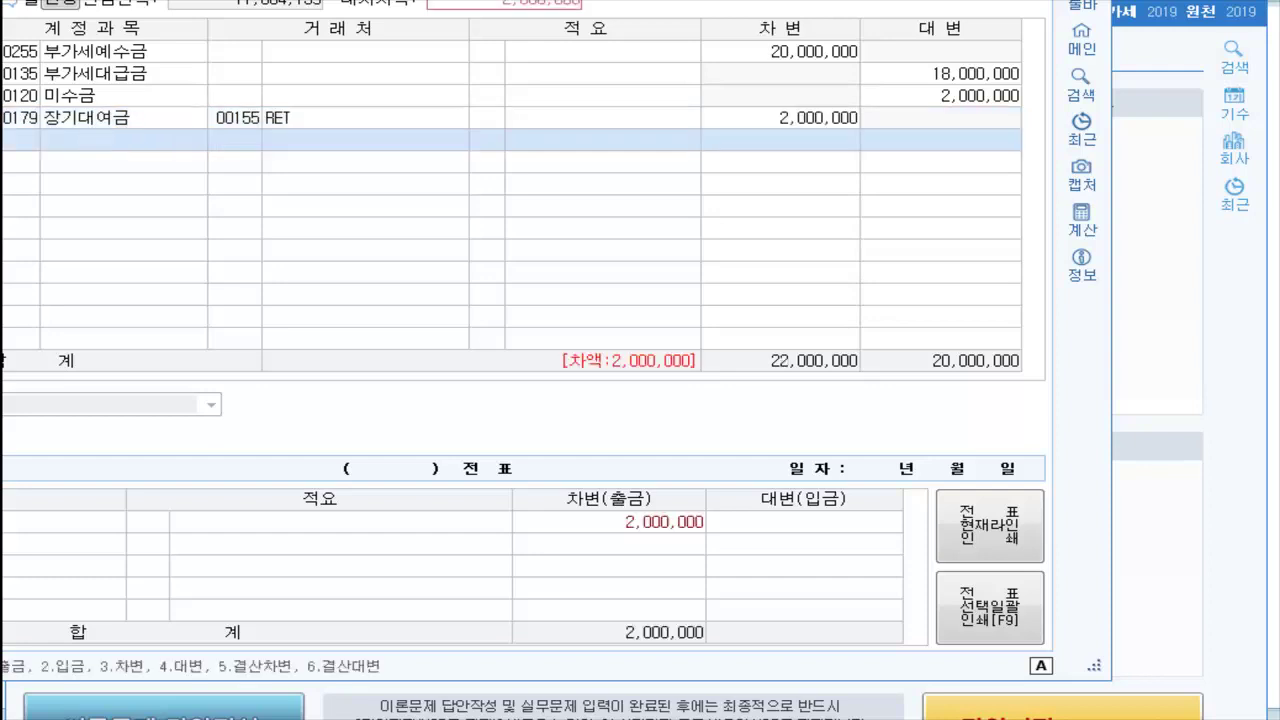
pyautogui.click(88, 138)
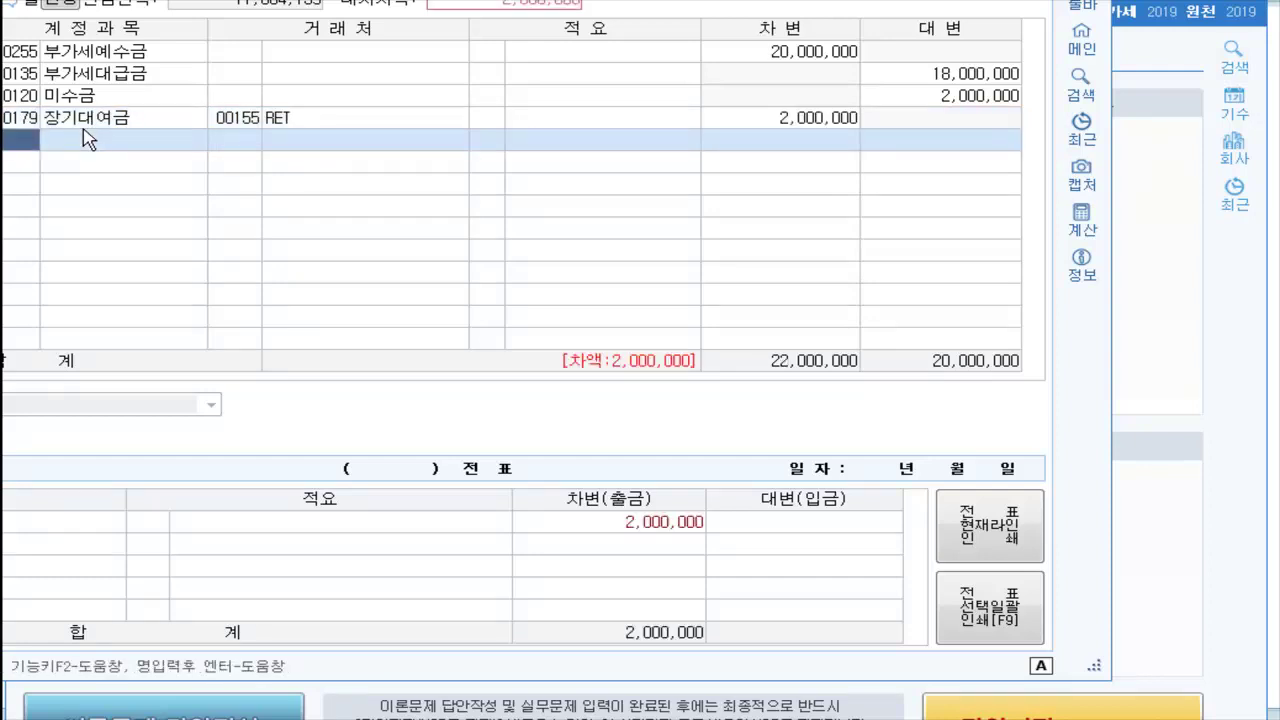
pyautogui.write('dhl')
pyautogui.press('Return')
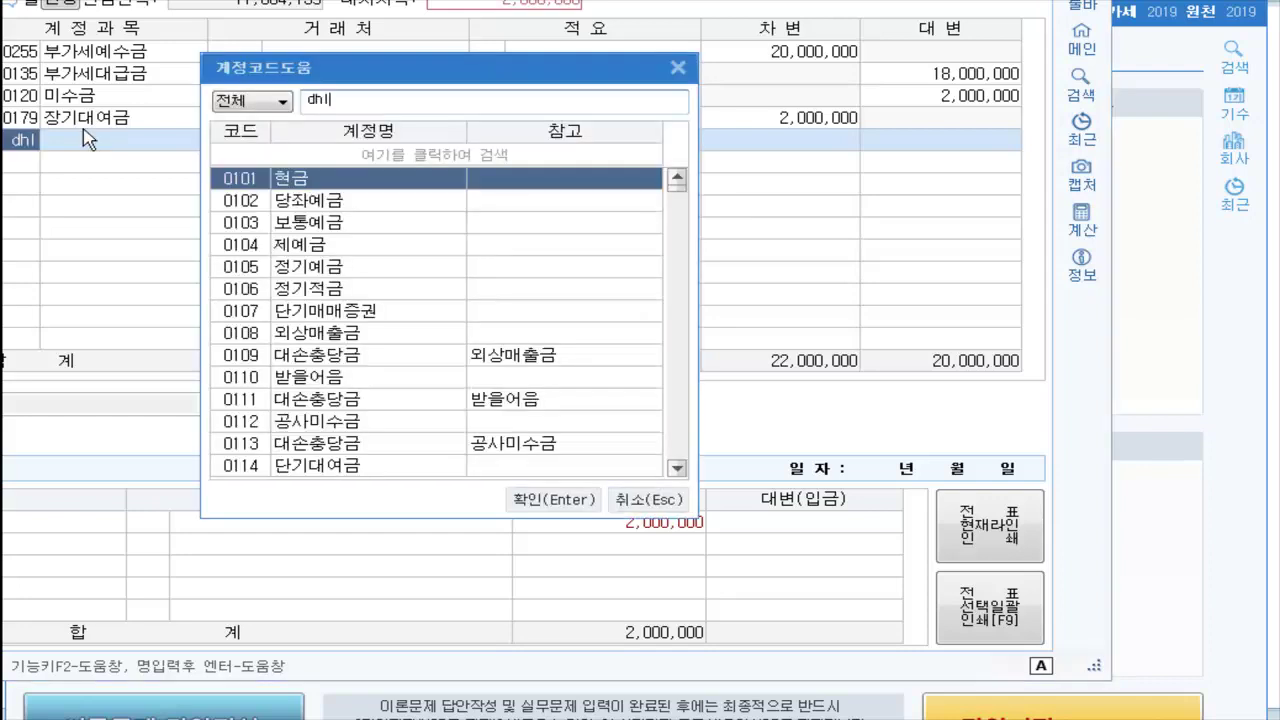
pyautogui.click(648, 498)
# Look up accounts matching 외화 and add a credit line for 0910 외화환산이익 with the amount 2,000,000
pyautogui.write('외화')
pyautogui.press('Return')
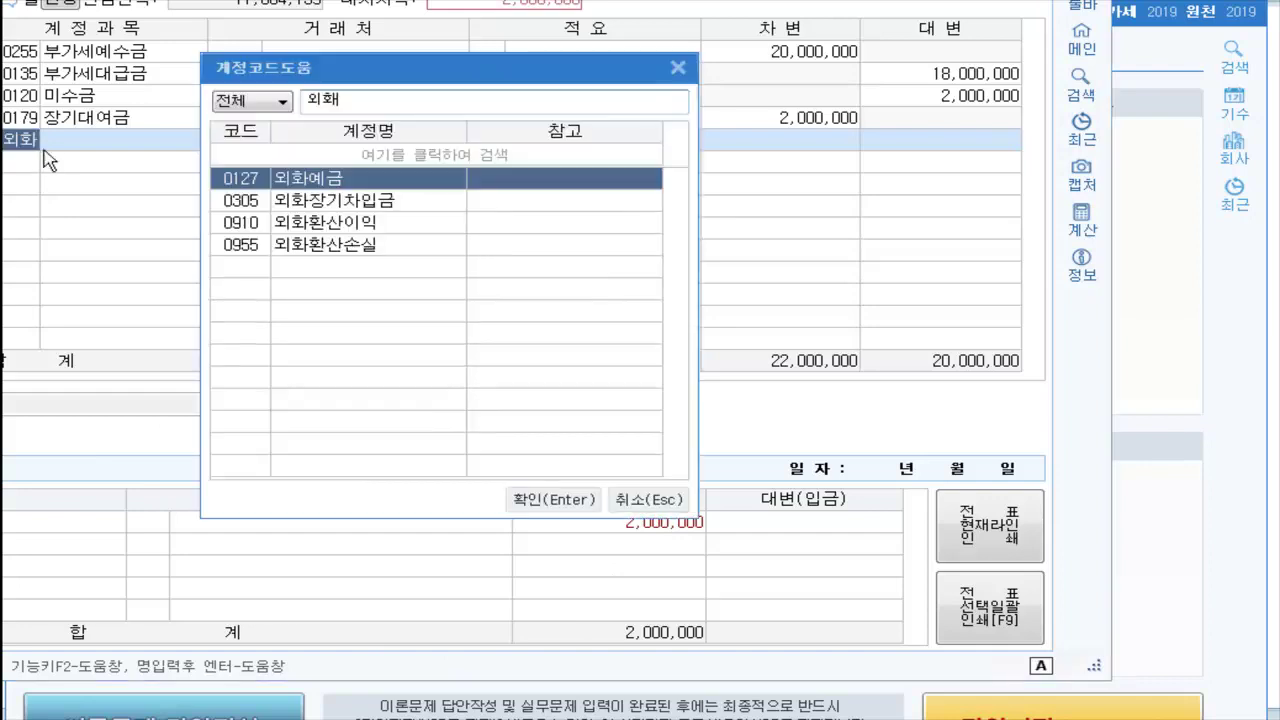
pyautogui.press('Down')
pyautogui.press('Down')
pyautogui.press('Return')
pyautogui.press('Return')
pyautogui.press('Return')
pyautogui.press('Return')
pyautogui.press('Return')
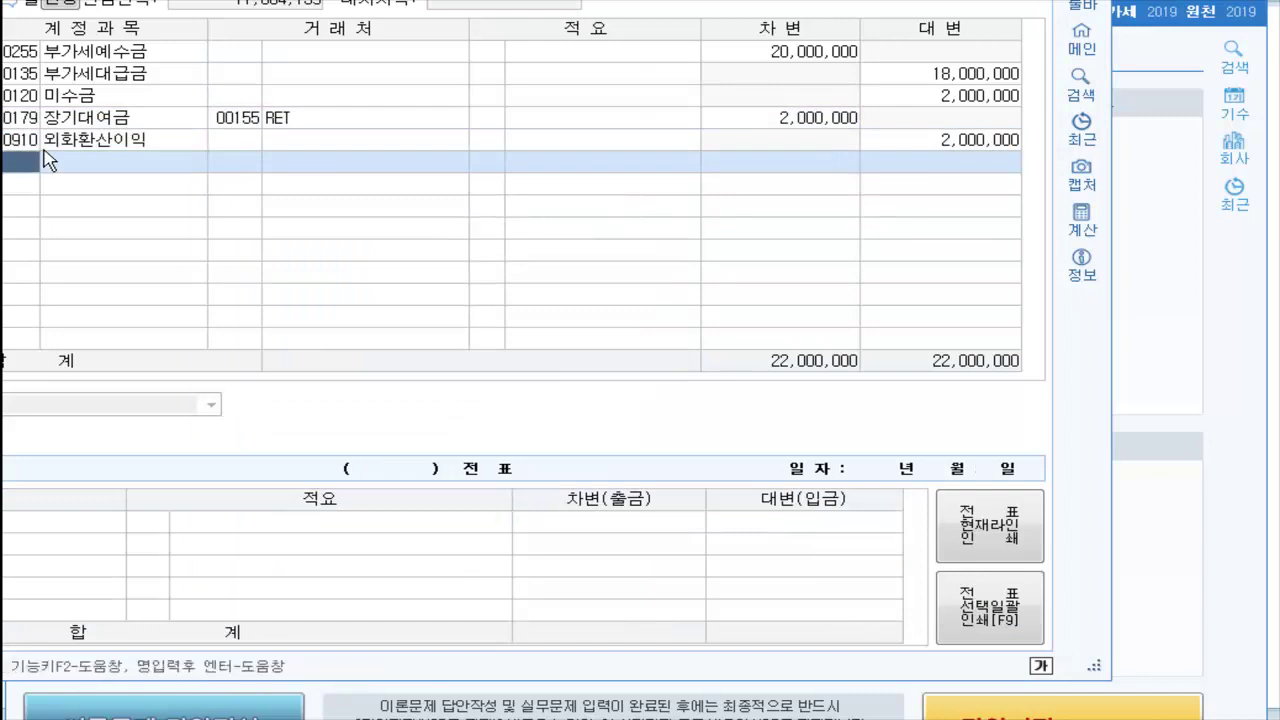
# Look up accounts matching 매도 and add a debit line for 0178 매도가능증권 with the amount 1,500,000
pyautogui.write('매도')
pyautogui.press('Return')
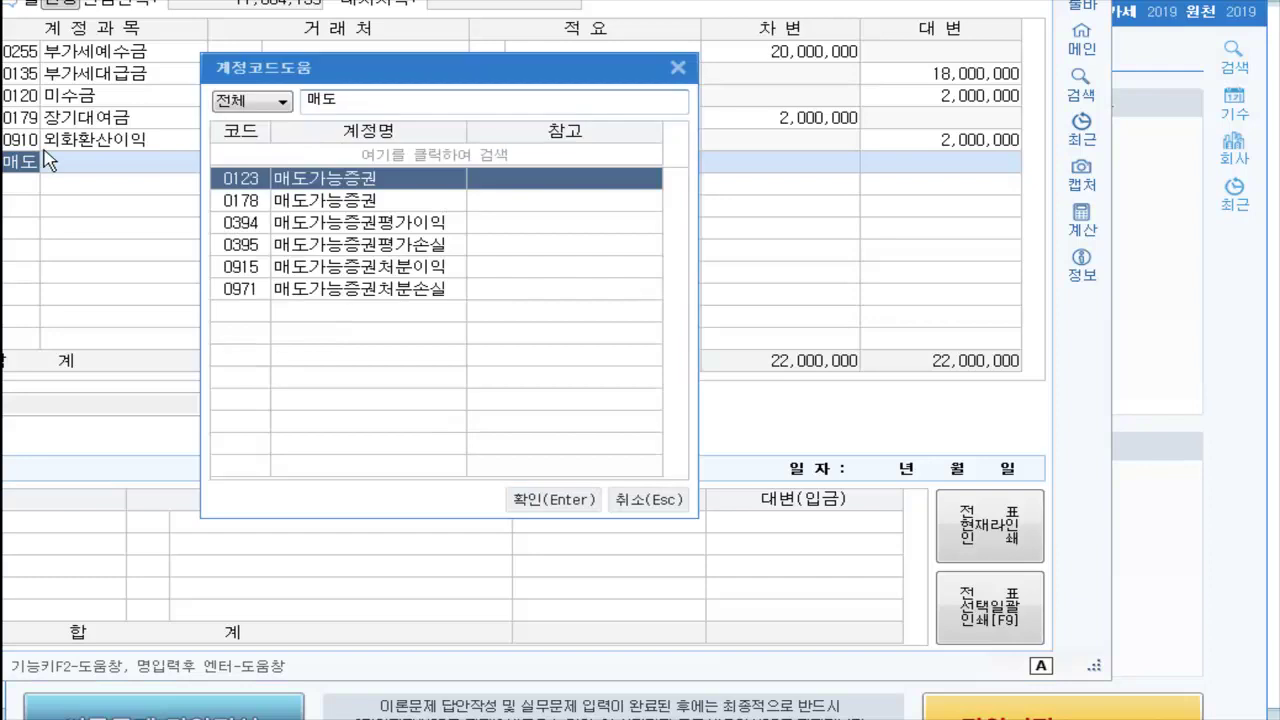
pyautogui.press('Down')
pyautogui.press('Up')
pyautogui.press('Down')
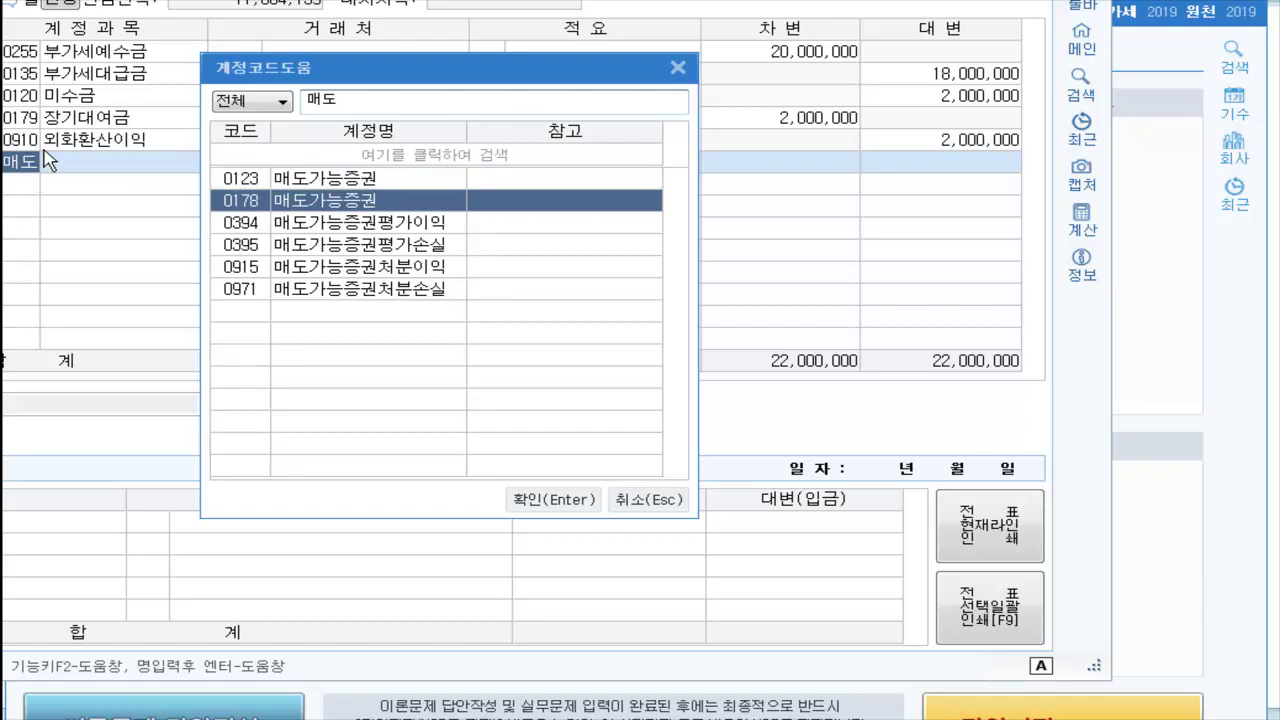
pyautogui.press('Return')
pyautogui.press('Return')
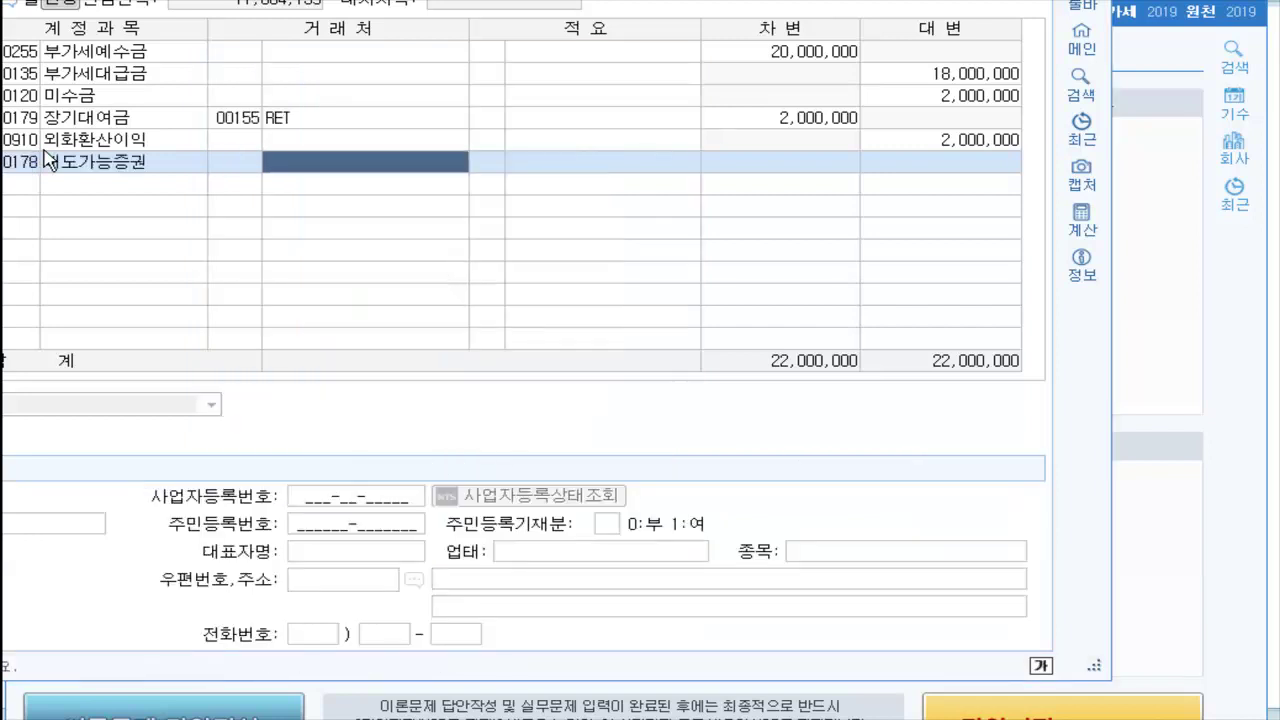
pyautogui.press('Return')
pyautogui.press('Return')
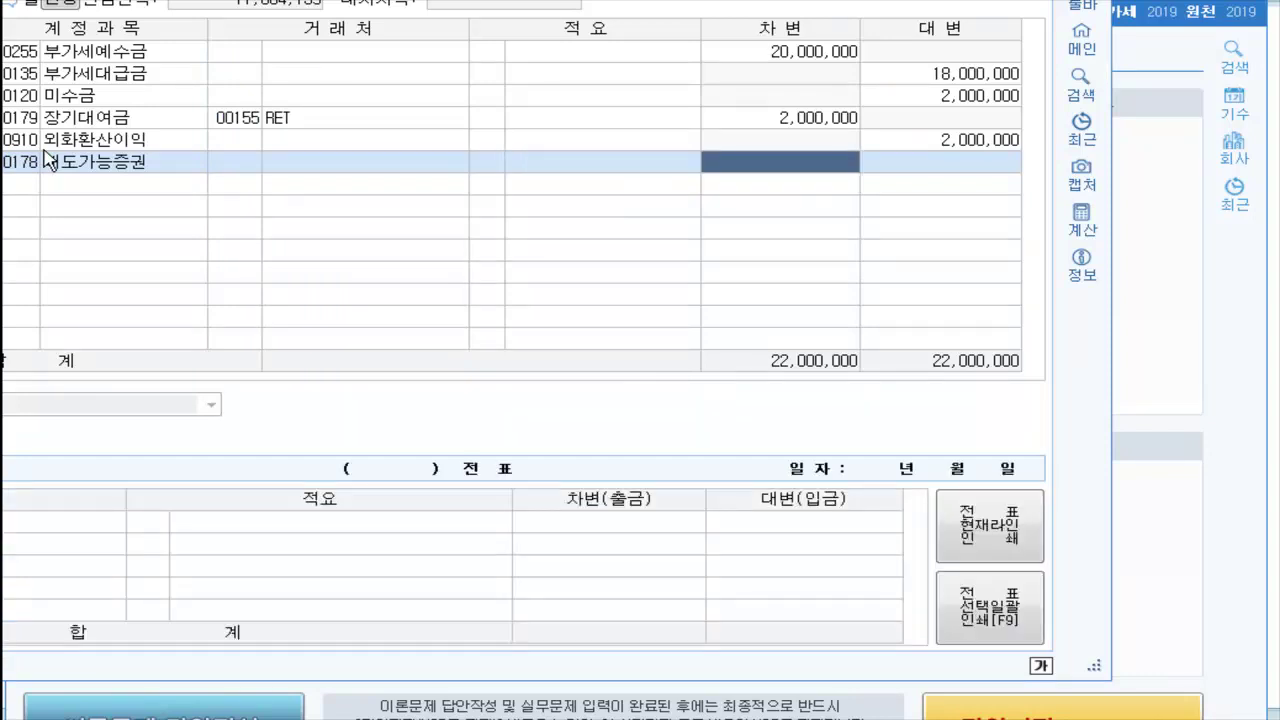
pyautogui.write('1500000')
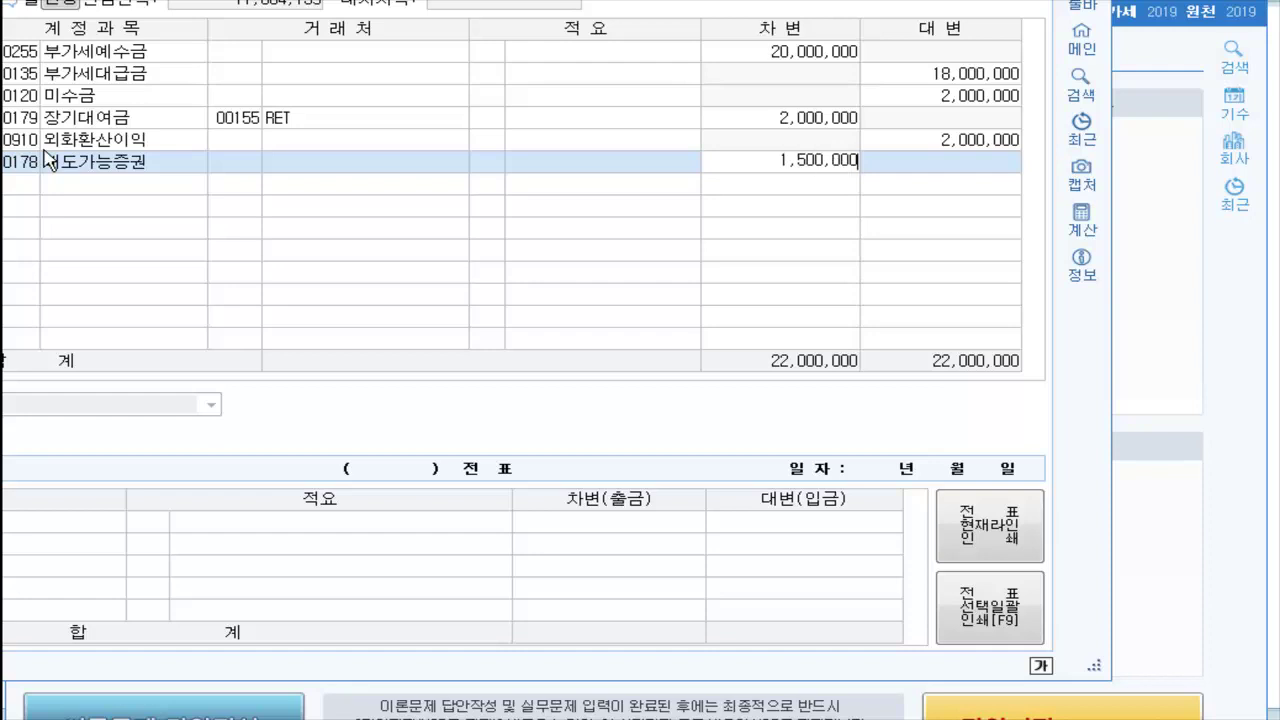
pyautogui.press('Return')
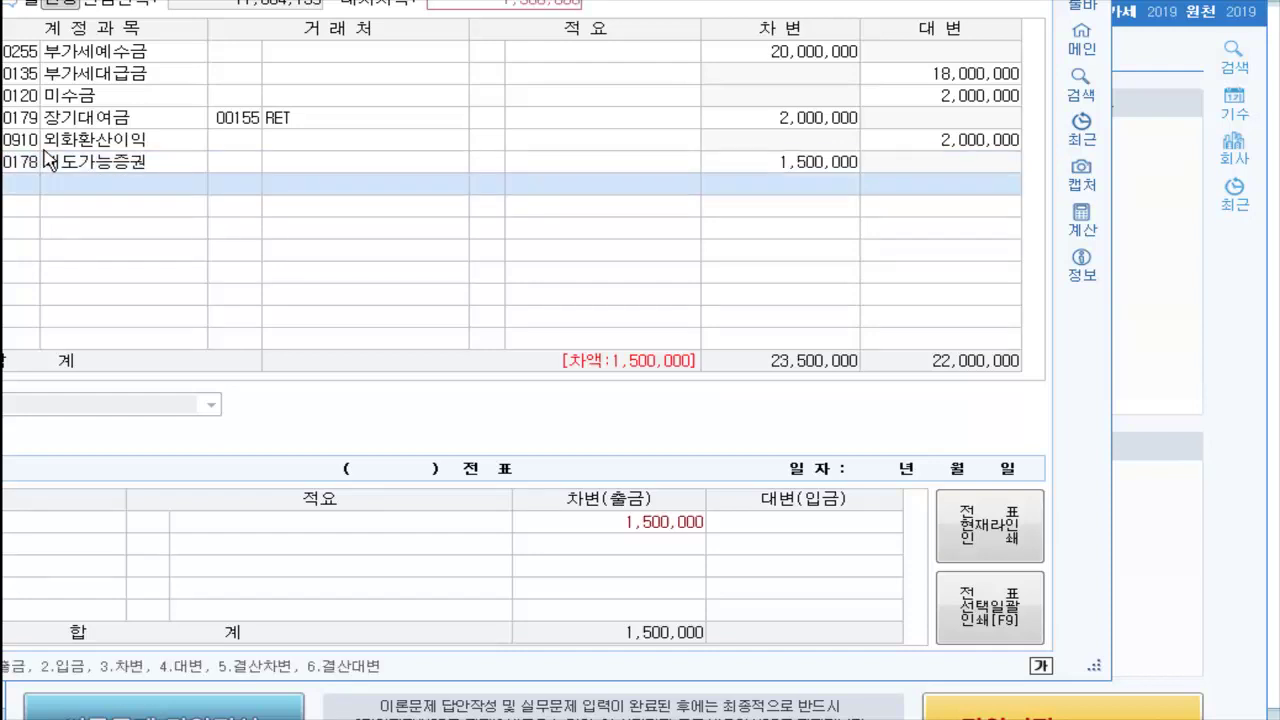
# Add a credit line for 0395 매도가능증권평가손실 with the amount 500,000
pyautogui.write('매도')
pyautogui.press('Return')
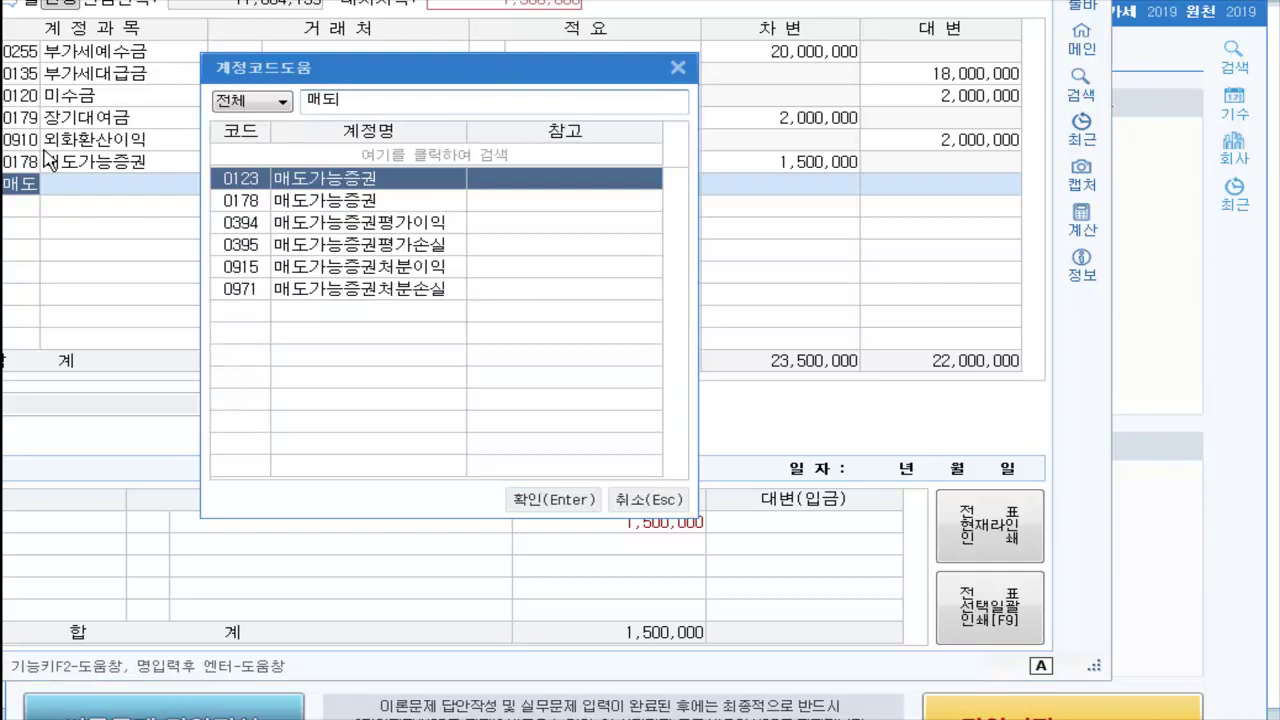
pyautogui.press('Down')
pyautogui.press('Down')
pyautogui.press('Down')
pyautogui.press('Return')
pyautogui.press('Return')
pyautogui.press('Return')
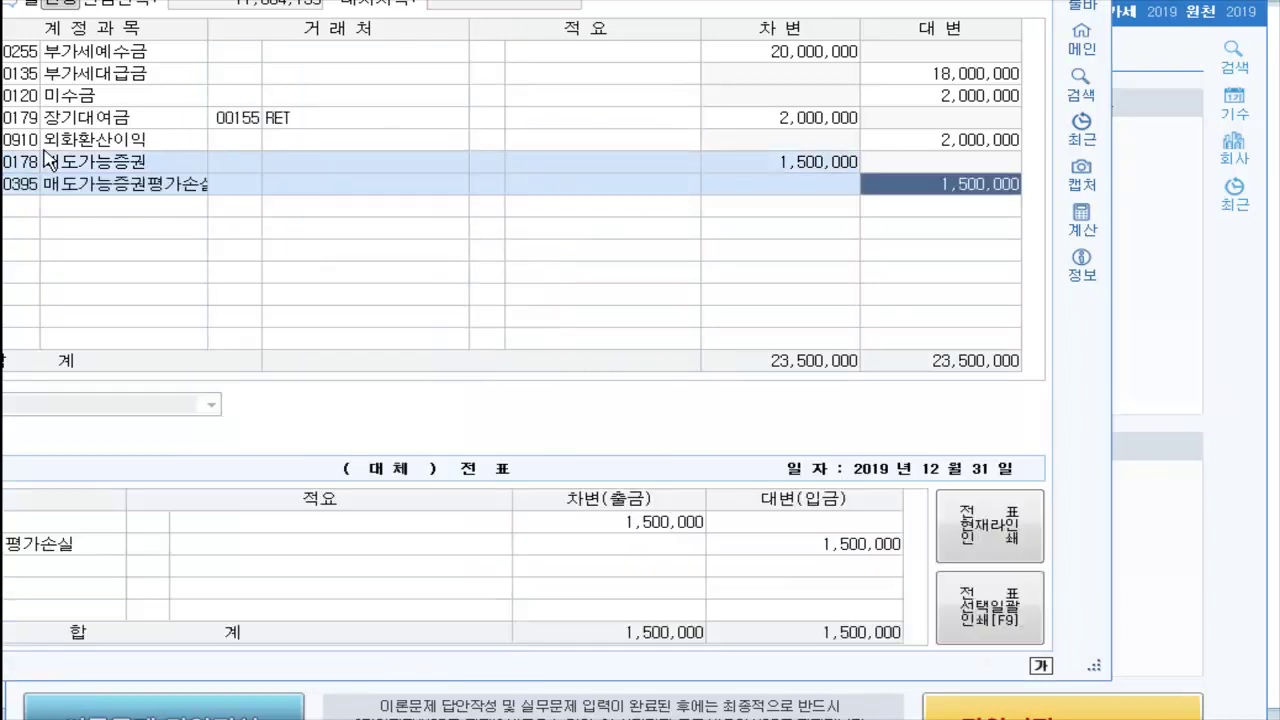
pyautogui.write('500000')
pyautogui.press('Return')
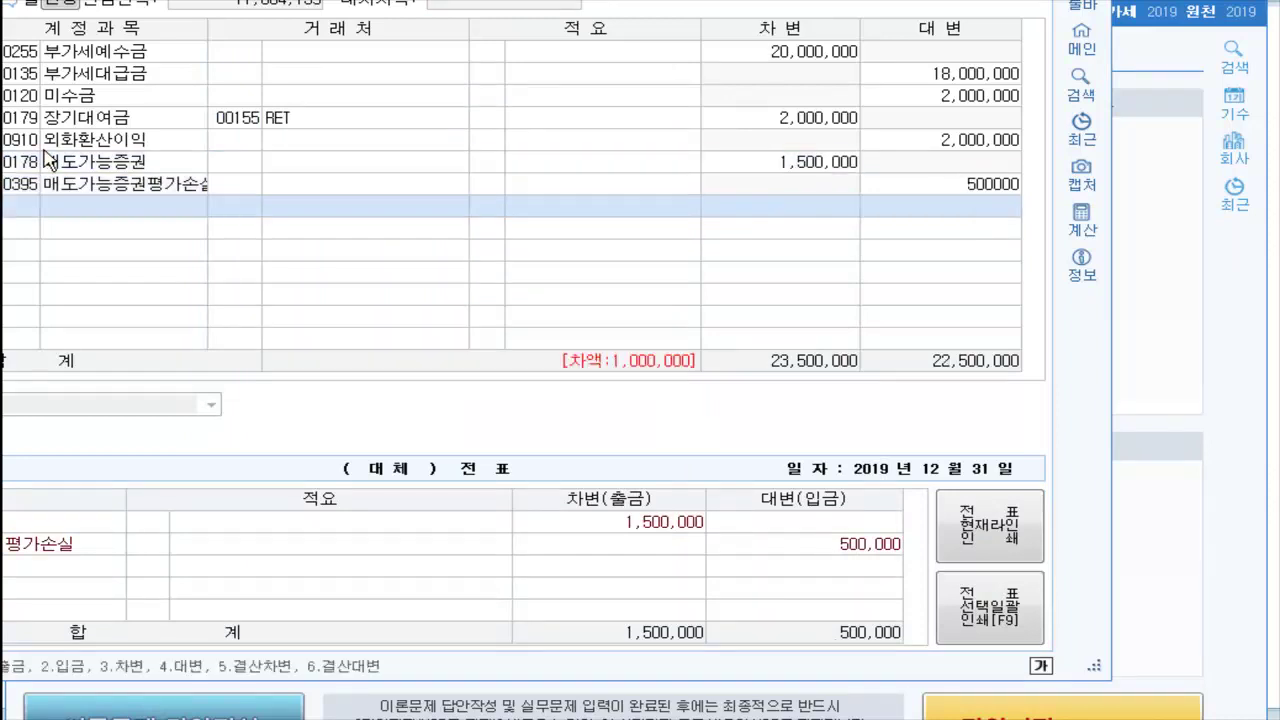
# Add a credit line for 0394 매도가능증권평가이익 with the amount 1,000,000 and close the general voucher entry
pyautogui.write('매도')
pyautogui.press('Return')
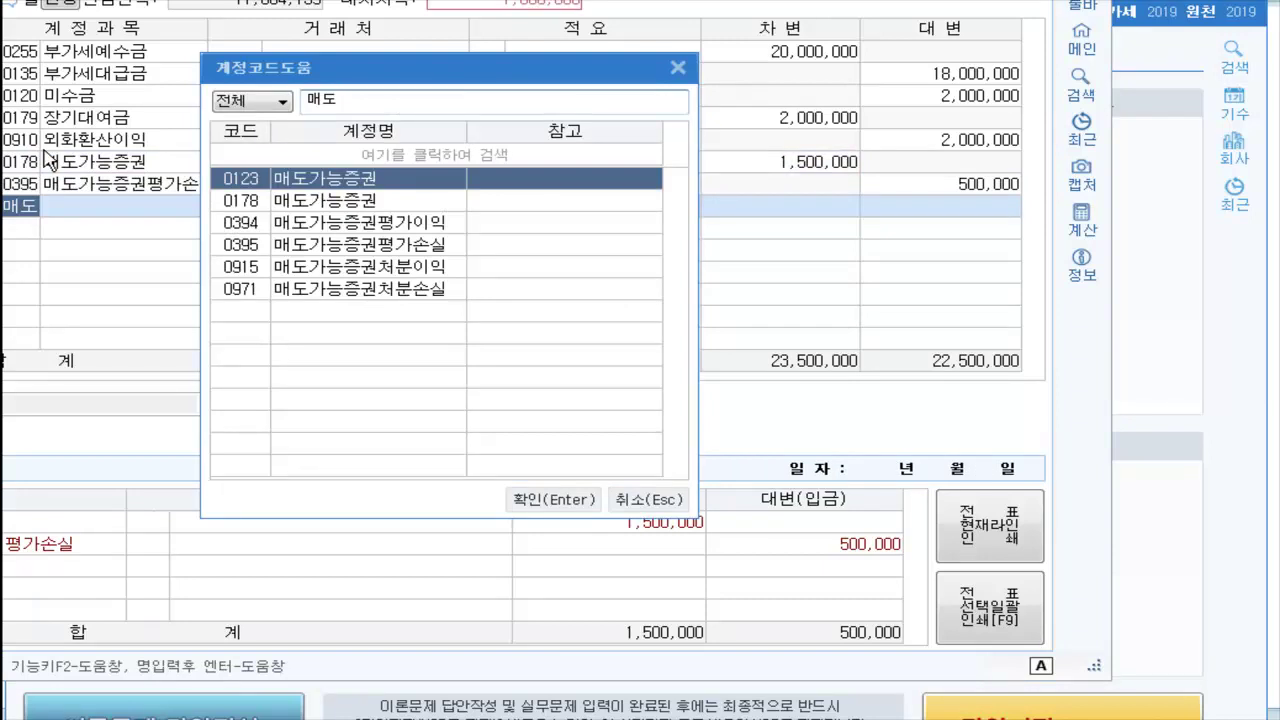
pyautogui.press('Down')
pyautogui.press('Down')
pyautogui.press('Return')
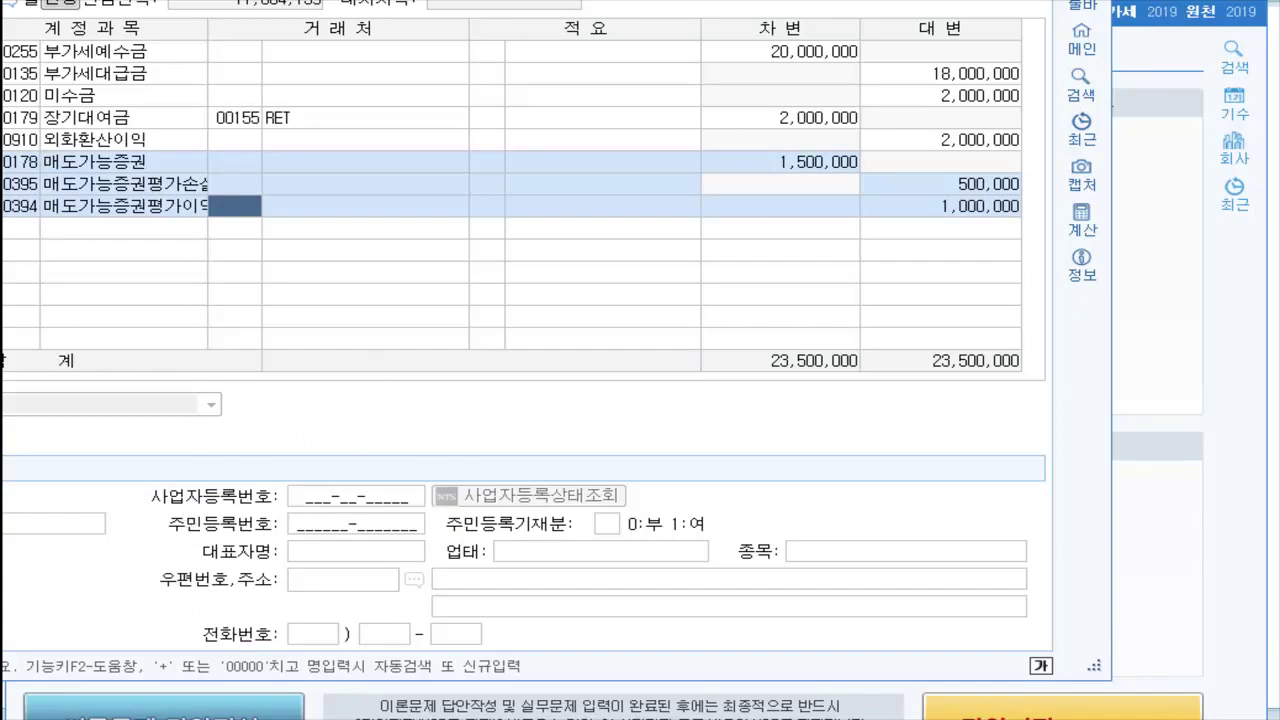
pyautogui.press('Escape')
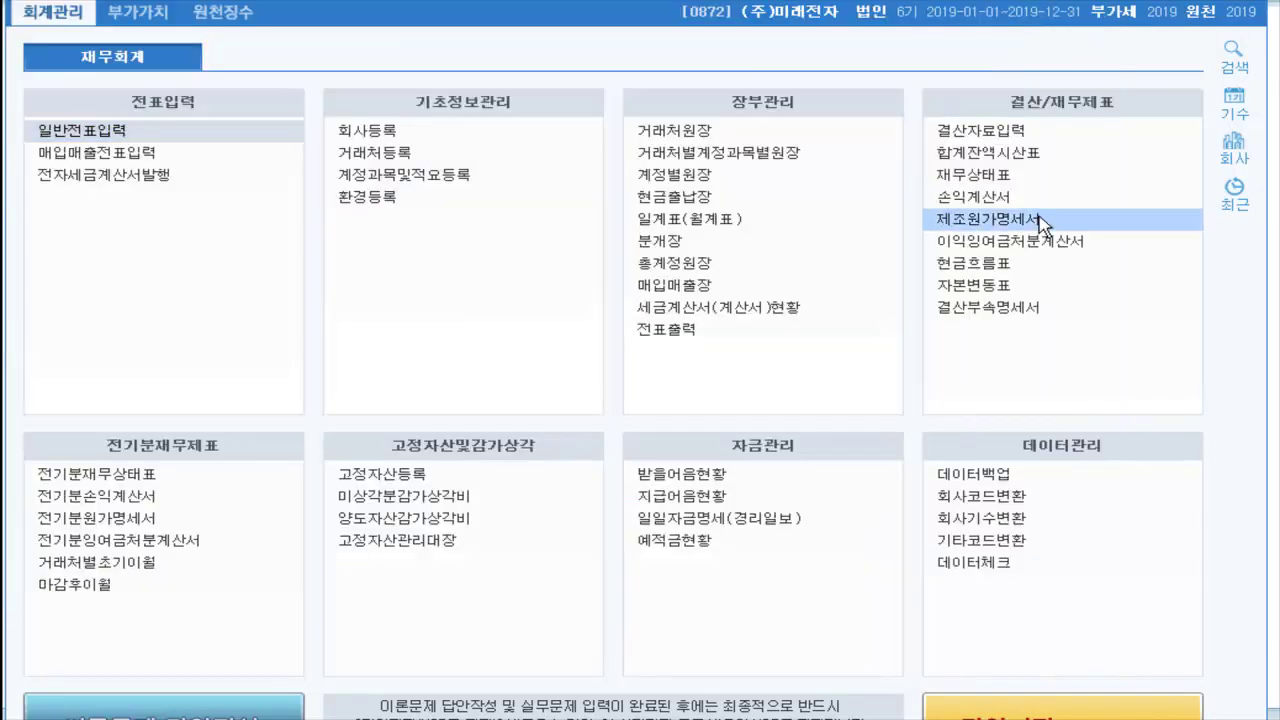
# Open 결산자료입력 and load the closing data for the period from month 1 to month 12 of 2019
pyautogui.click(965, 142)
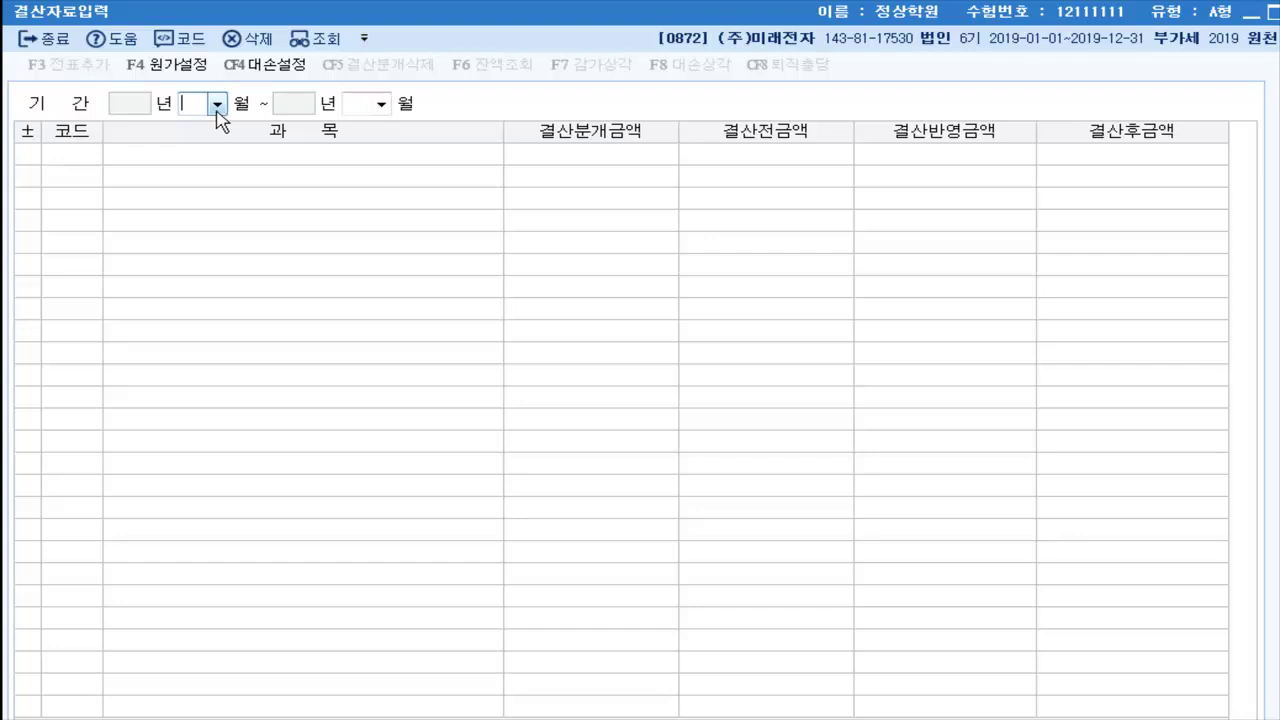
pyautogui.write('1')
pyautogui.press('Return')
pyautogui.write('12')
pyautogui.press('Return')
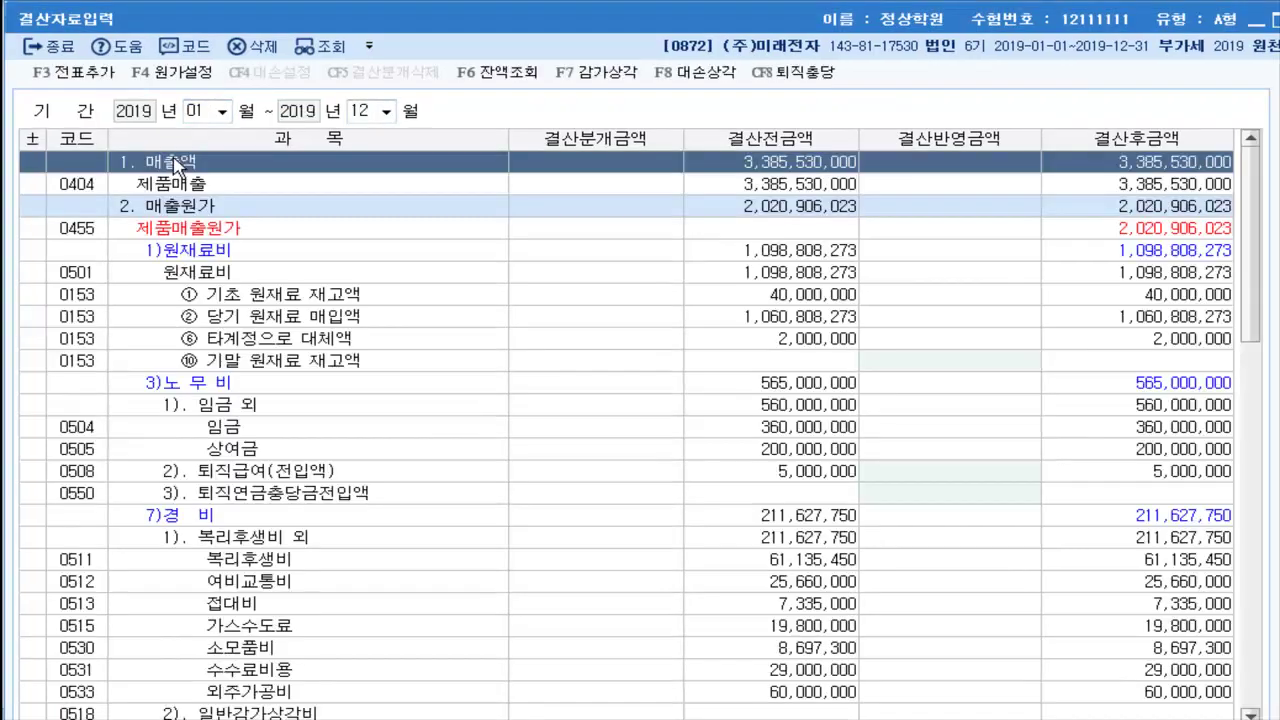
# Under 법인세등, set the 결산반영금액 of 선납세금 to 4,412,000 and of 추가계상액 to 4,088,000
pyautogui.moveTo(1250, 318); pyautogui.dragTo(1252, 712)
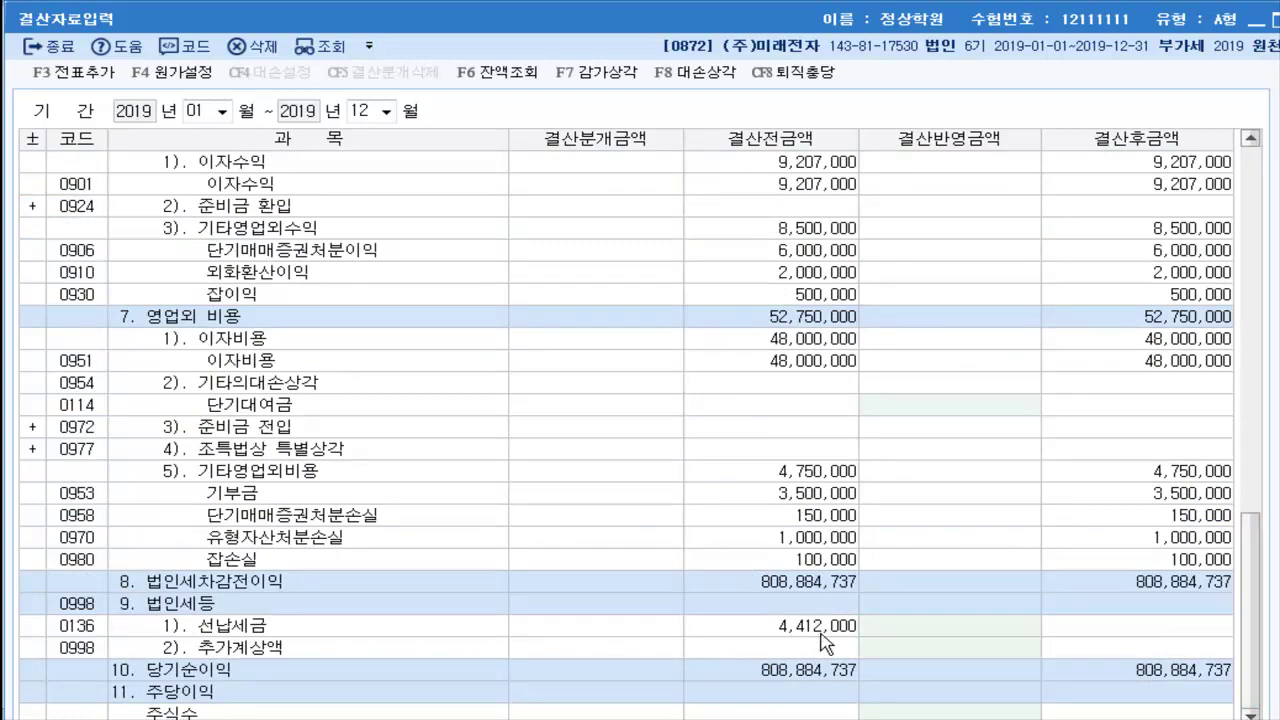
pyautogui.click(933, 630)
pyautogui.write('4412000')
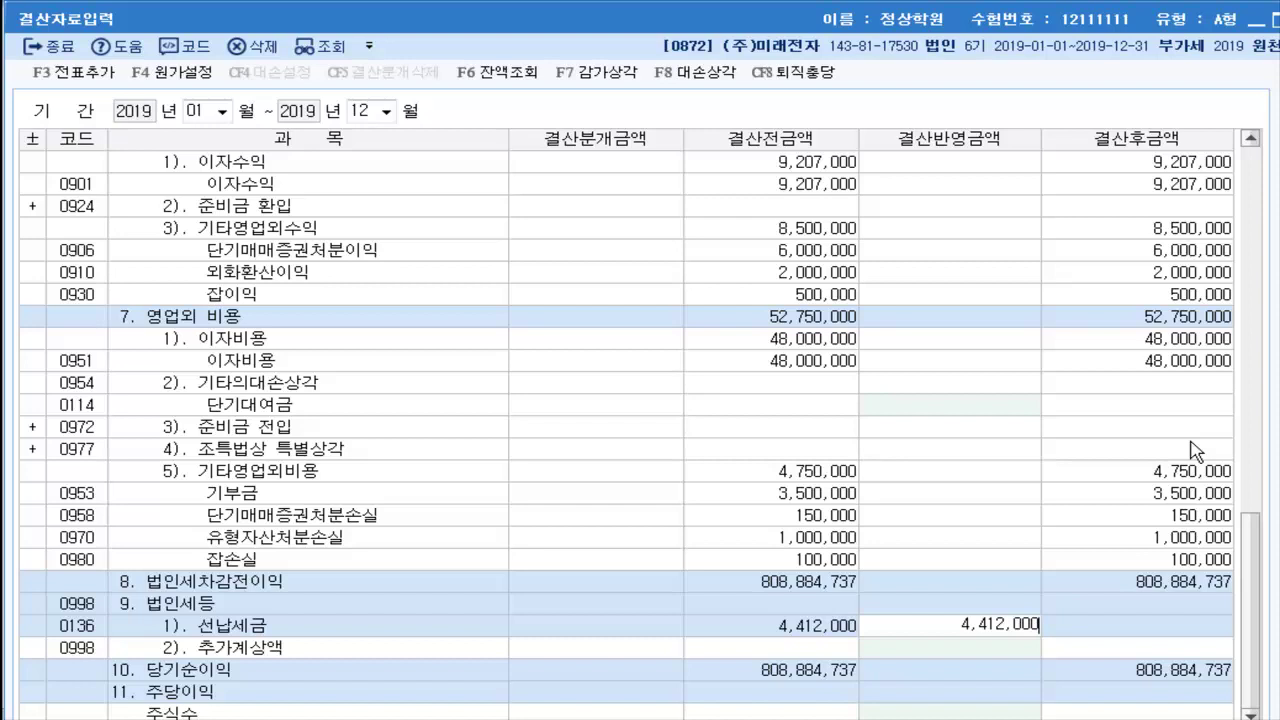
pyautogui.press('Return')
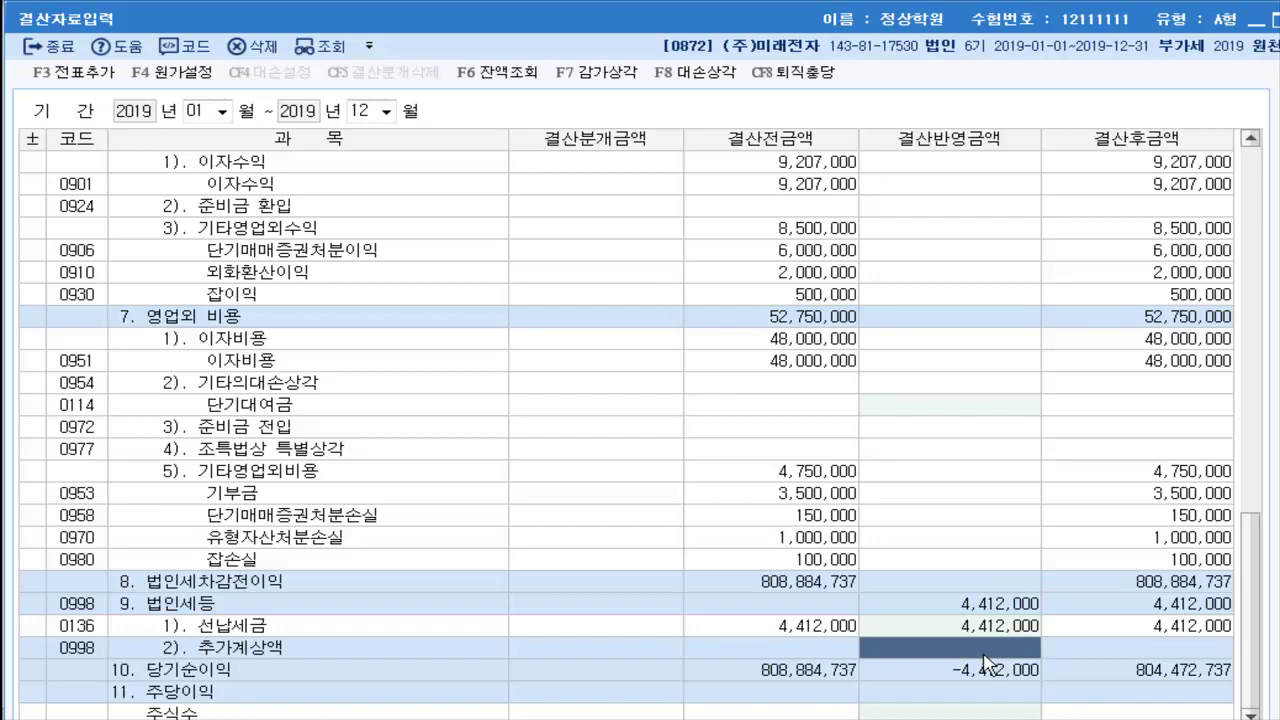
pyautogui.write('4088000')
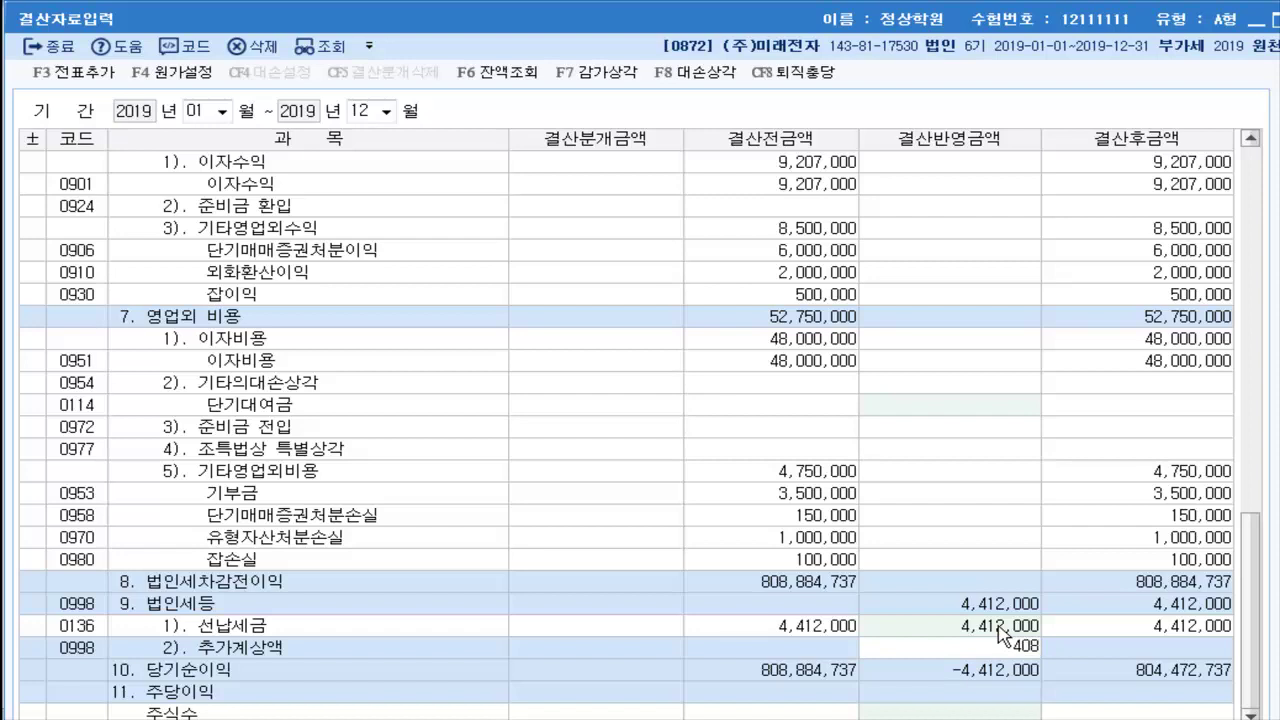
pyautogui.press('Return')
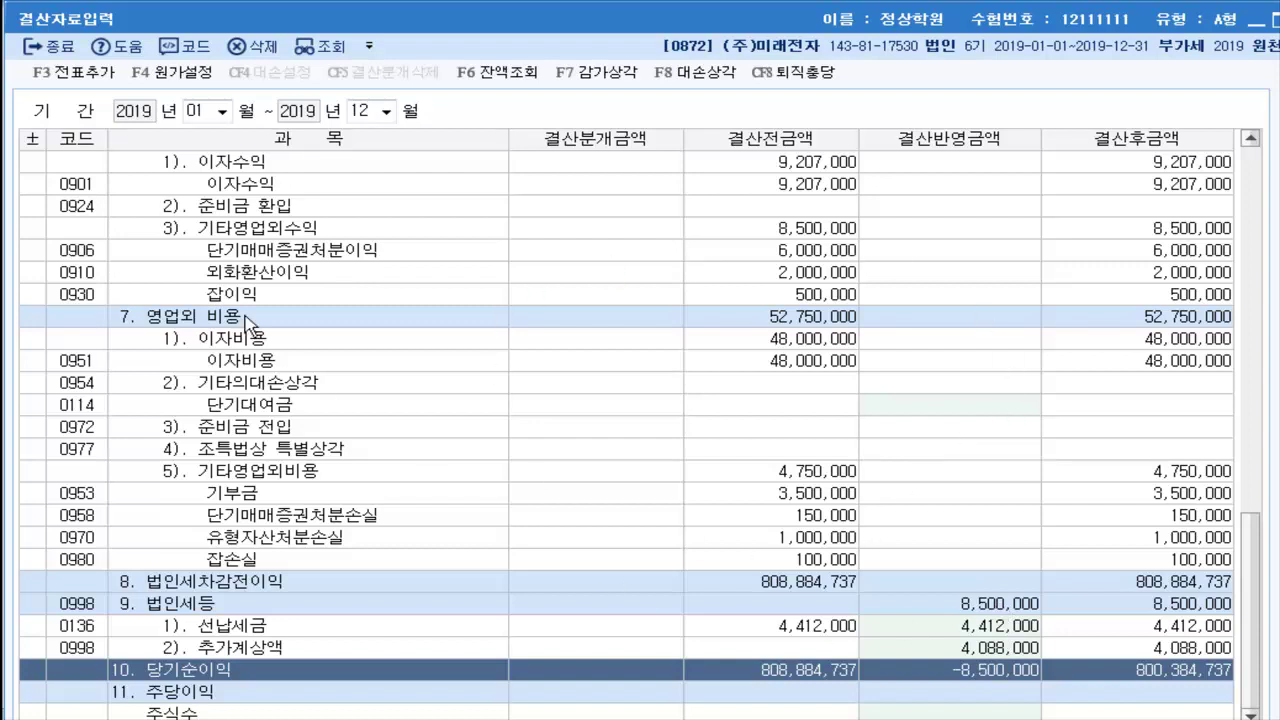
# Add the closing entries to the general vouchers with 전표추가, then close 결산자료입력
pyautogui.click(77, 82)
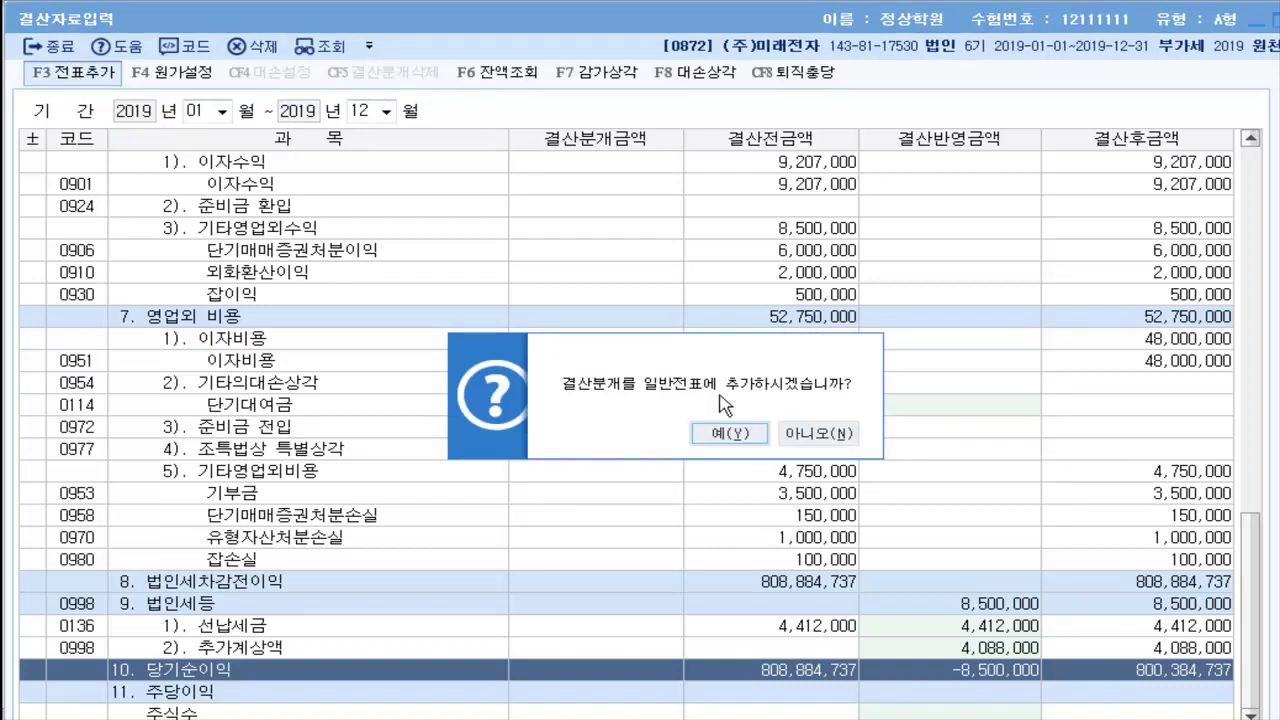
pyautogui.click(735, 435)
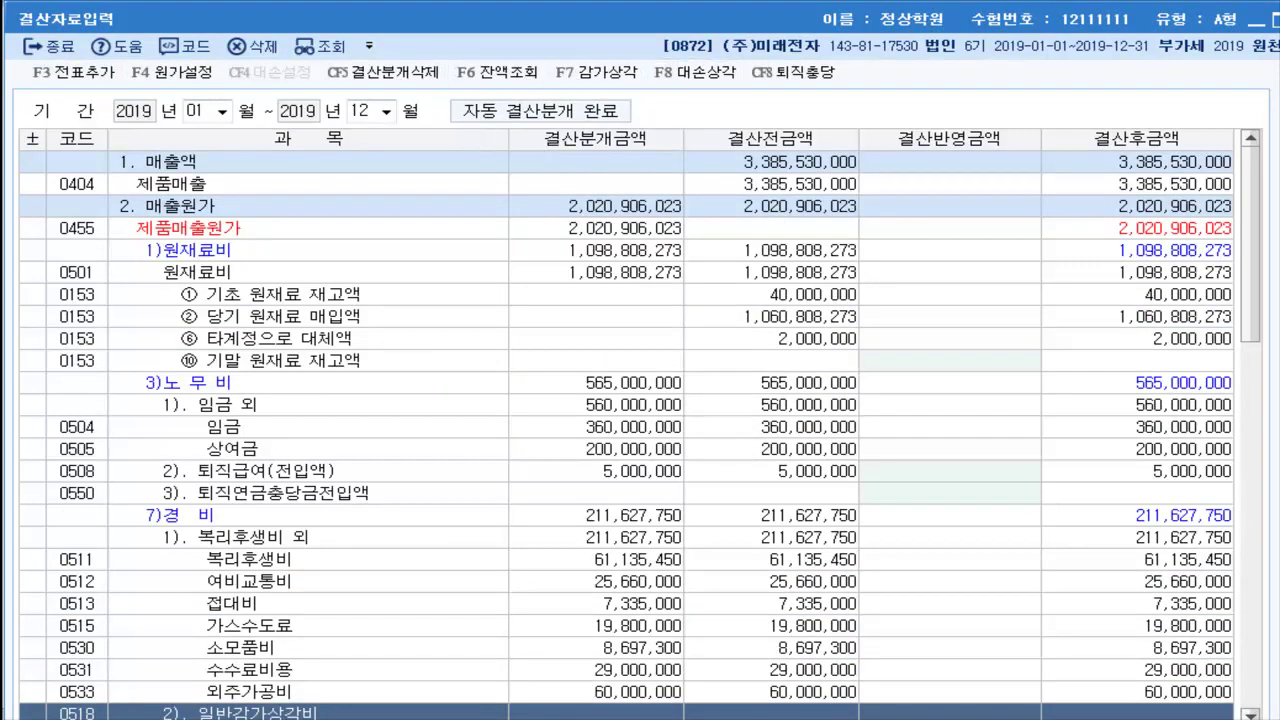
pyautogui.press('Escape')
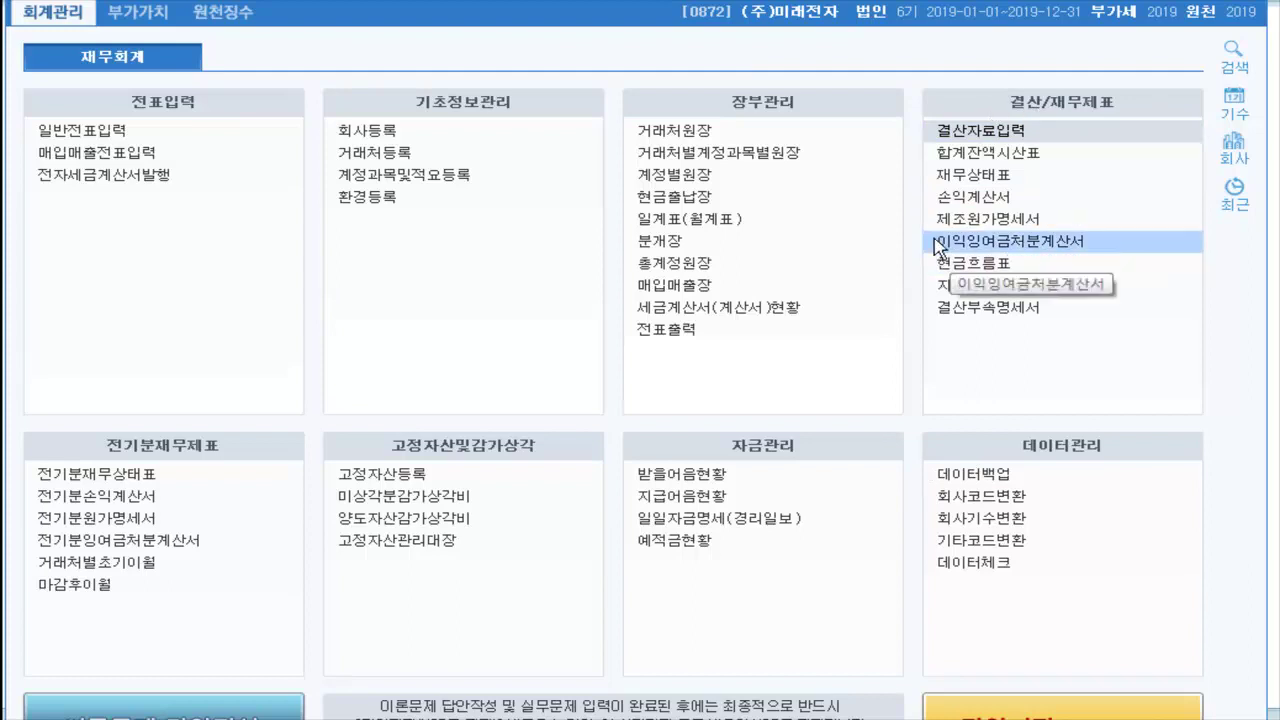
# Open 이익잉여금처분계산서 and set 당기처분예정일 to 2020년 3월 15일
pyautogui.click(1013, 250)
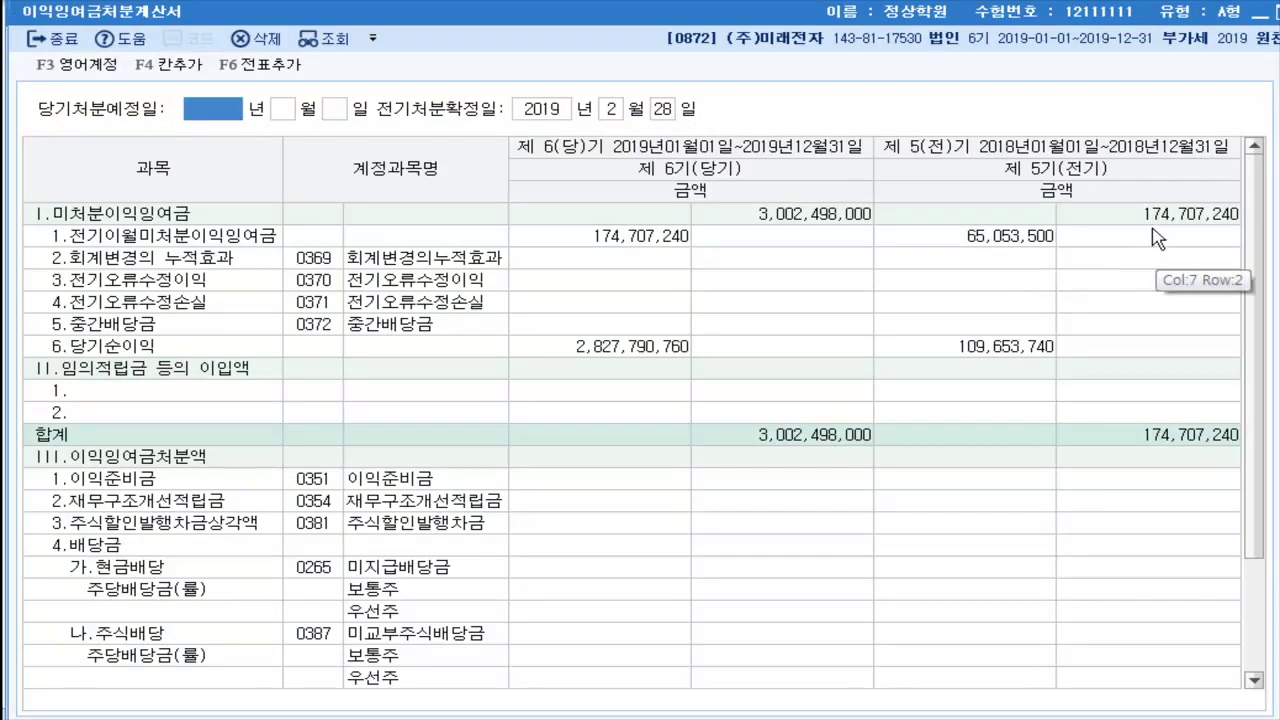
pyautogui.click(238, 110)
pyautogui.write('2020')
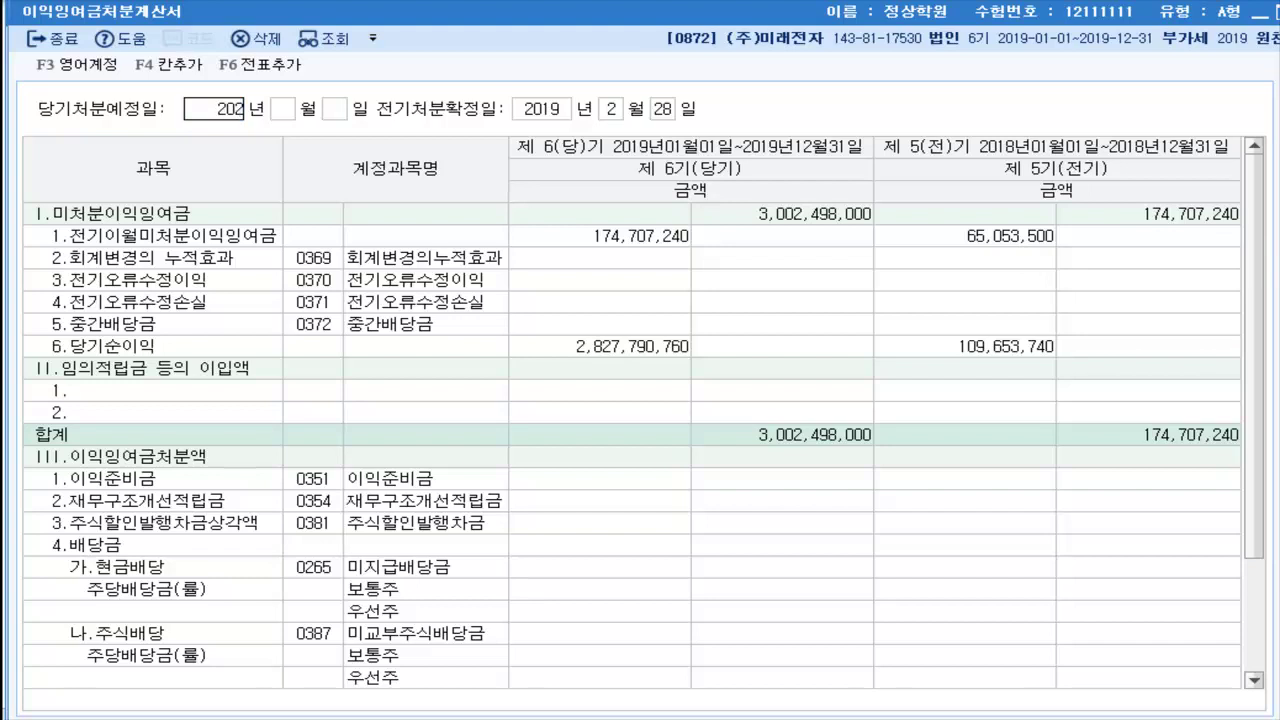
pyautogui.press('Return')
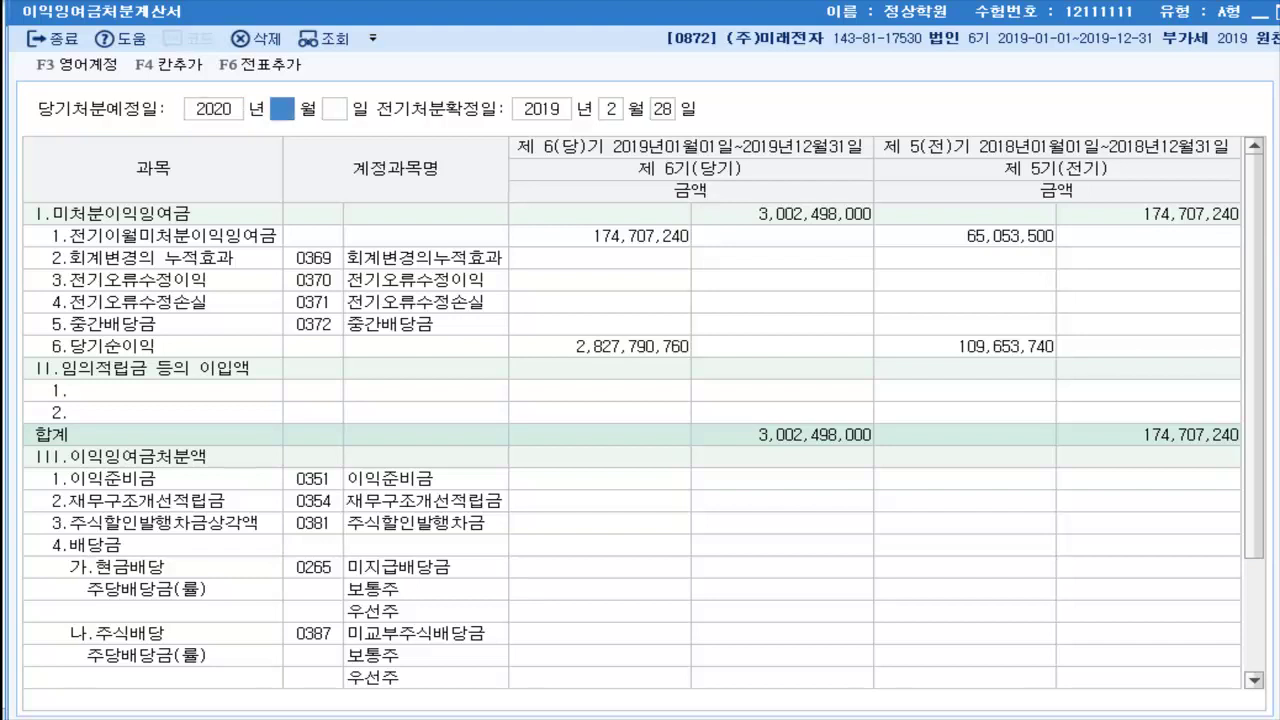
pyautogui.write('3')
pyautogui.press('Return')
pyautogui.write('15')
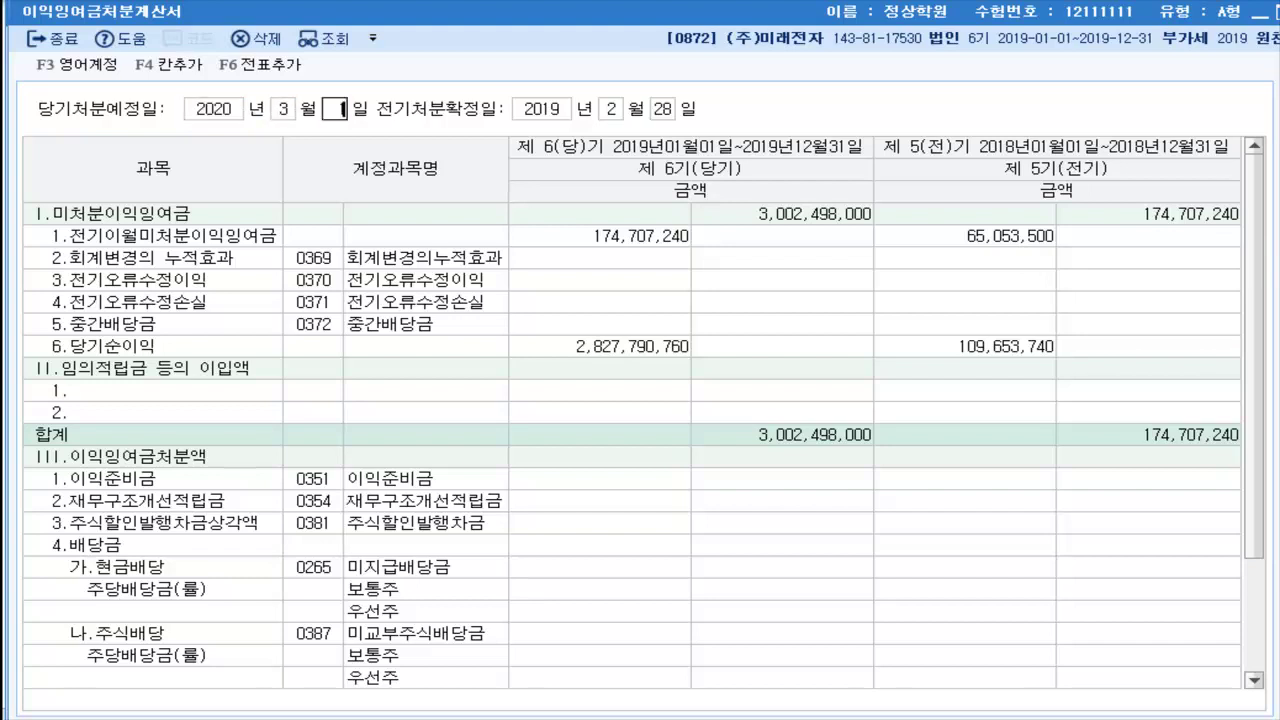
pyautogui.press('Return')
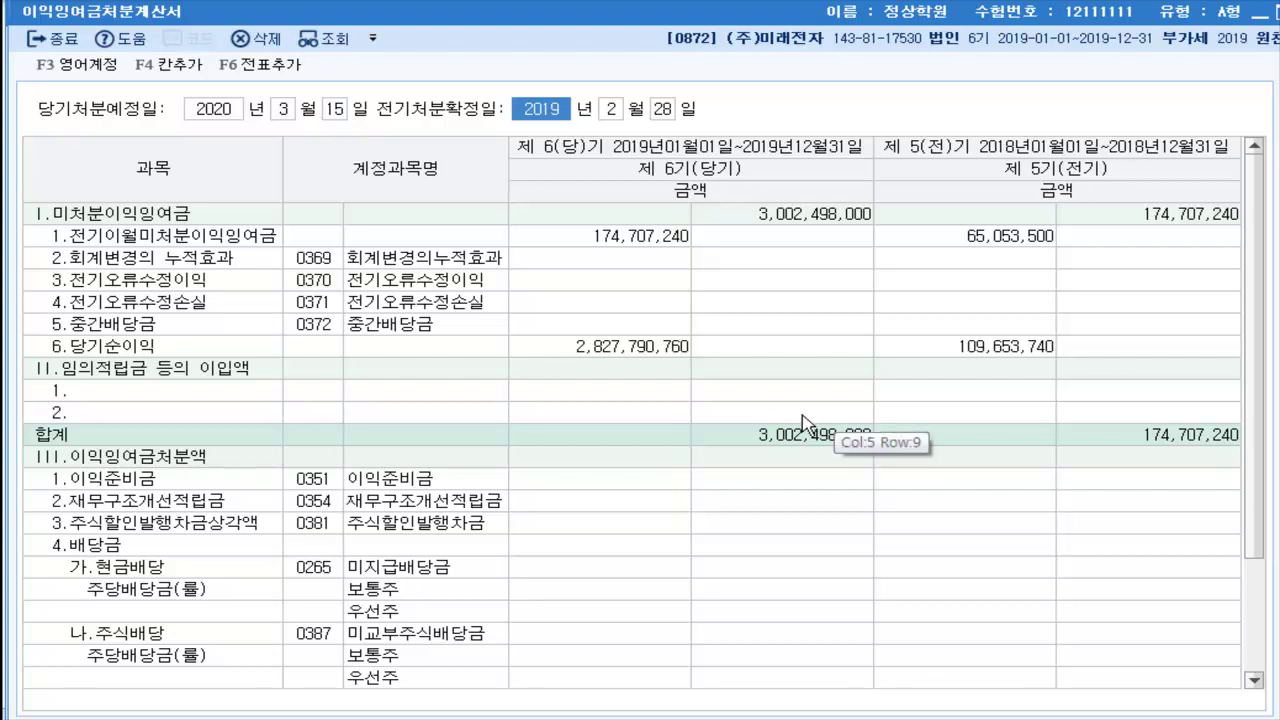
# Set the current-period 이익준비금 appropriation to 2,000,000
pyautogui.click(638, 492)
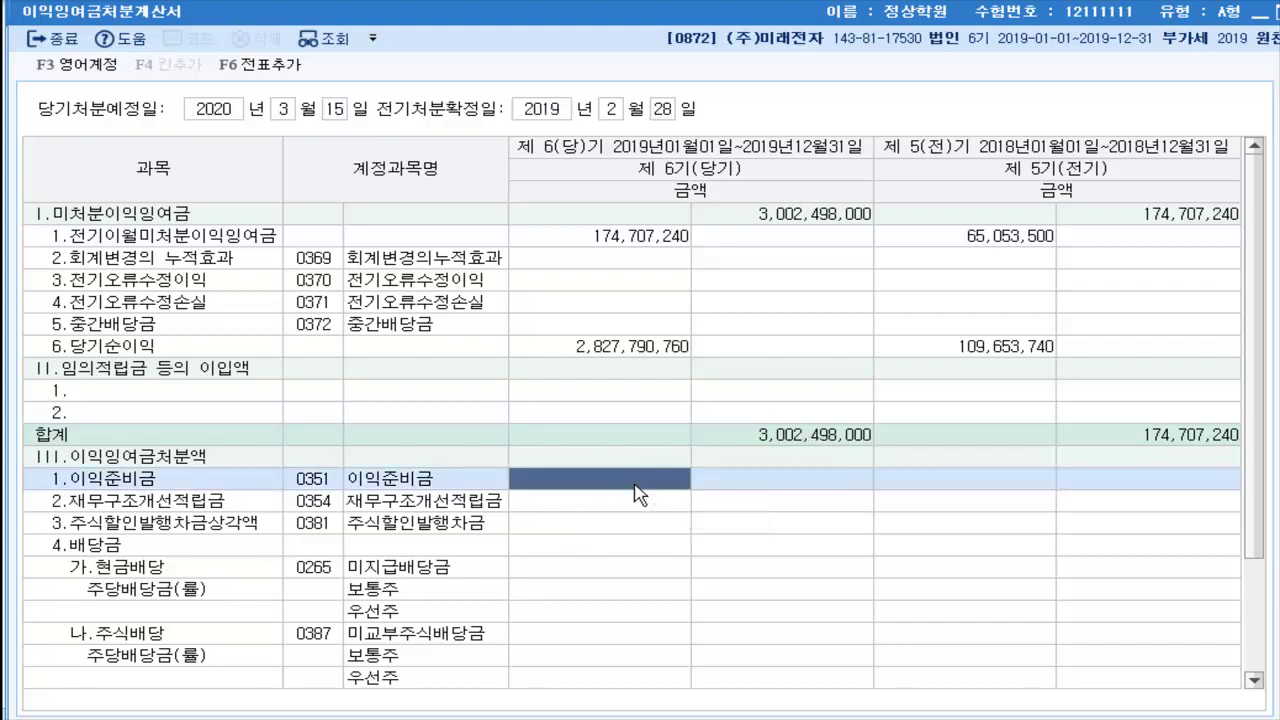
pyautogui.write('2000000')
pyautogui.press('Return')
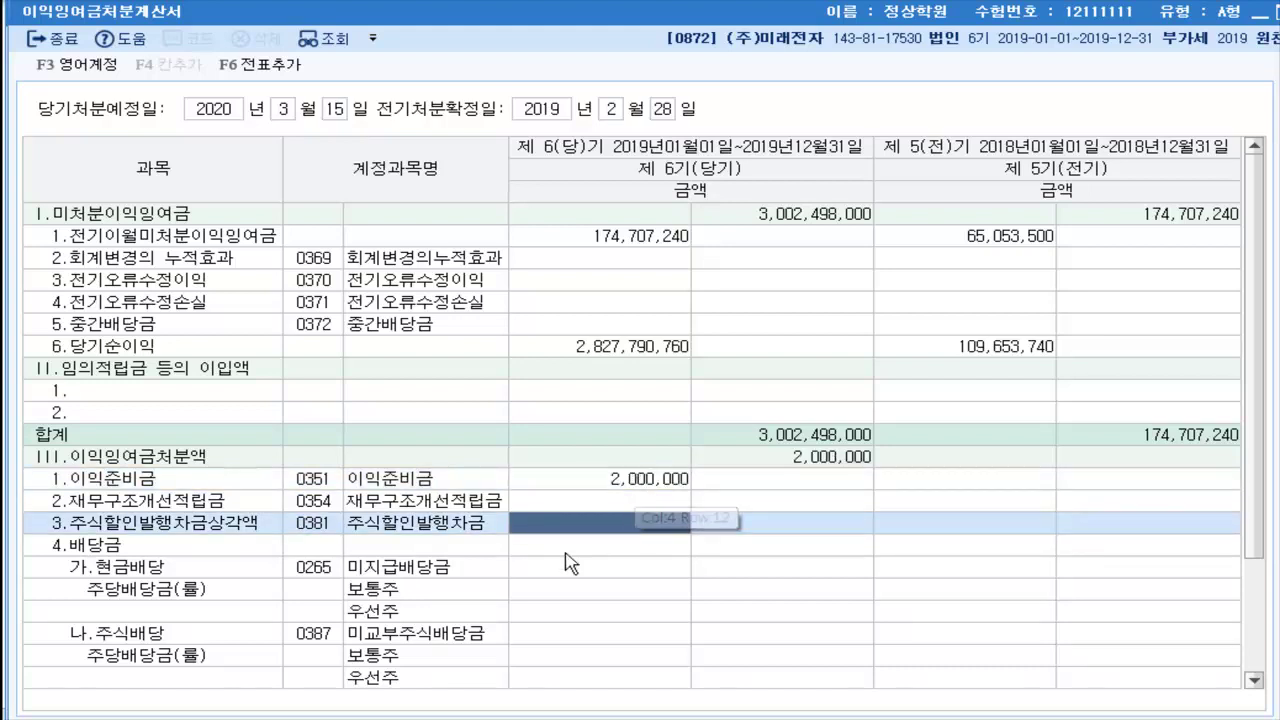
# Set the current-period 현금배당 to 20,000,000 and 주식배당 to 20,000,000
pyautogui.click(613, 569)
pyautogui.write('20,000,000')
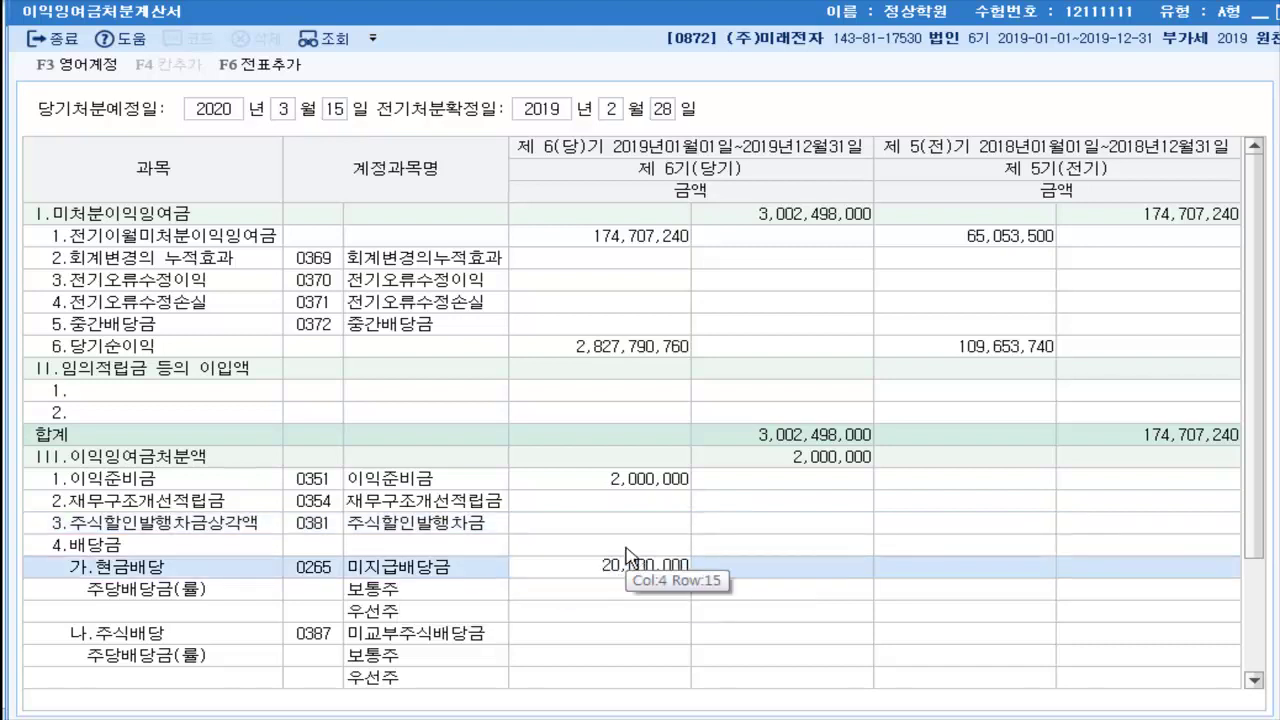
pyautogui.press('Return')
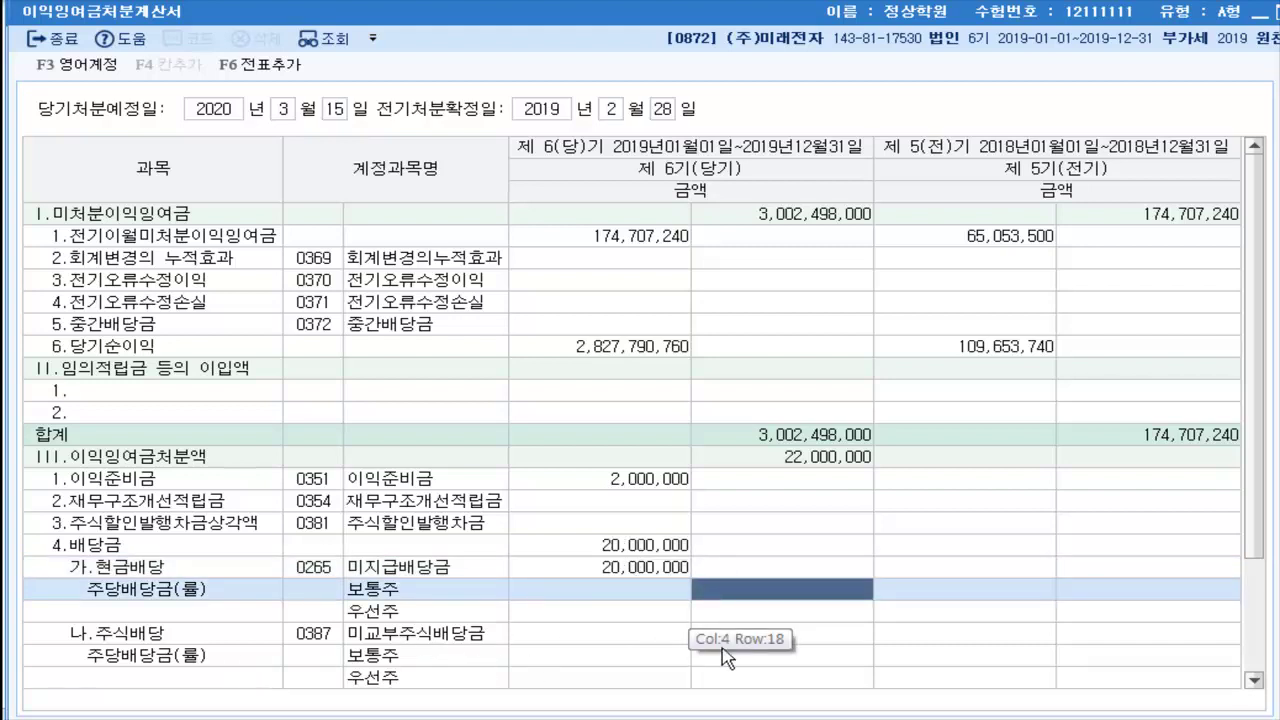
pyautogui.press('Return')
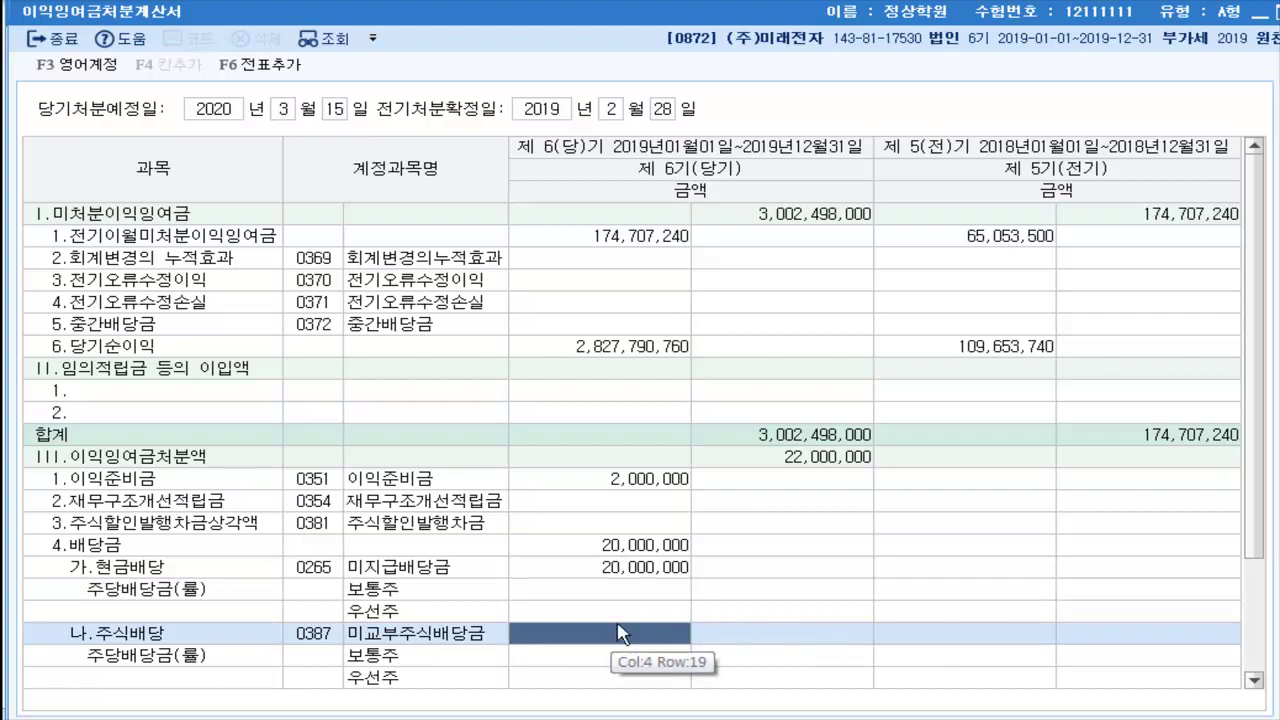
pyautogui.write('20000000')
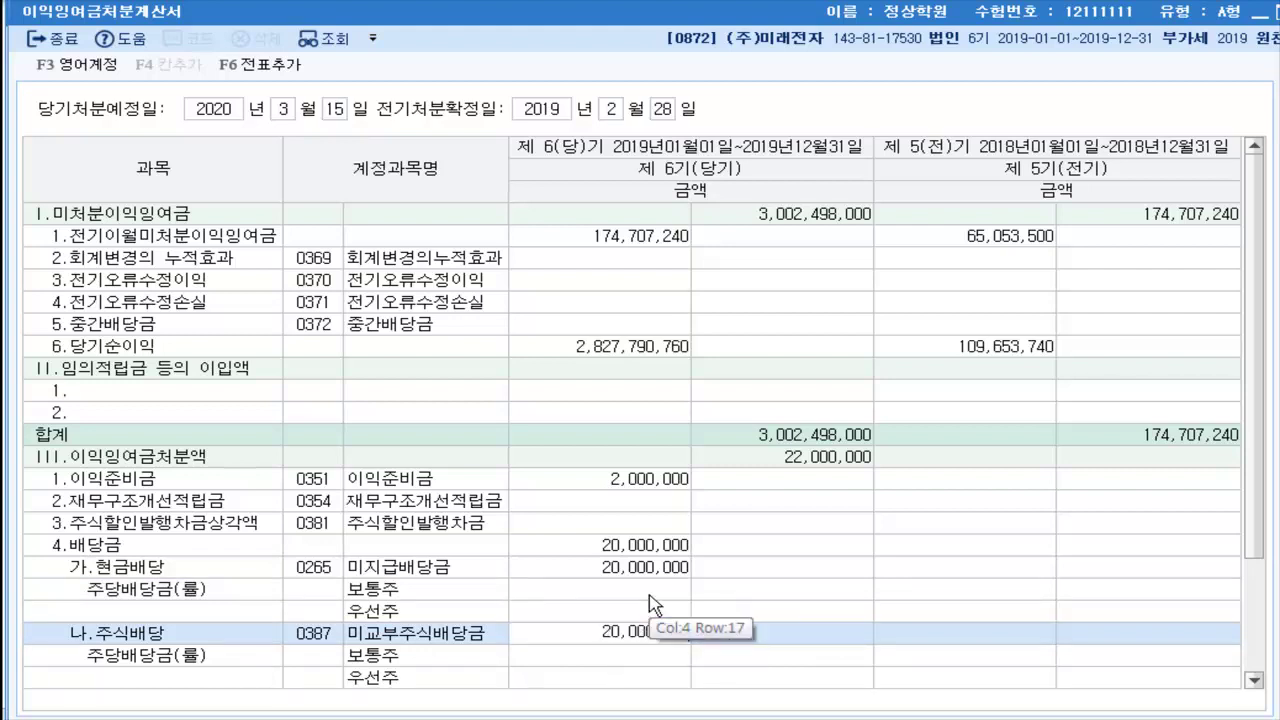
pyautogui.press('Return')
# Set the current-period 사업확장적립금 appropriation to 5,000,000
pyautogui.scroll(-2, 649, 603)
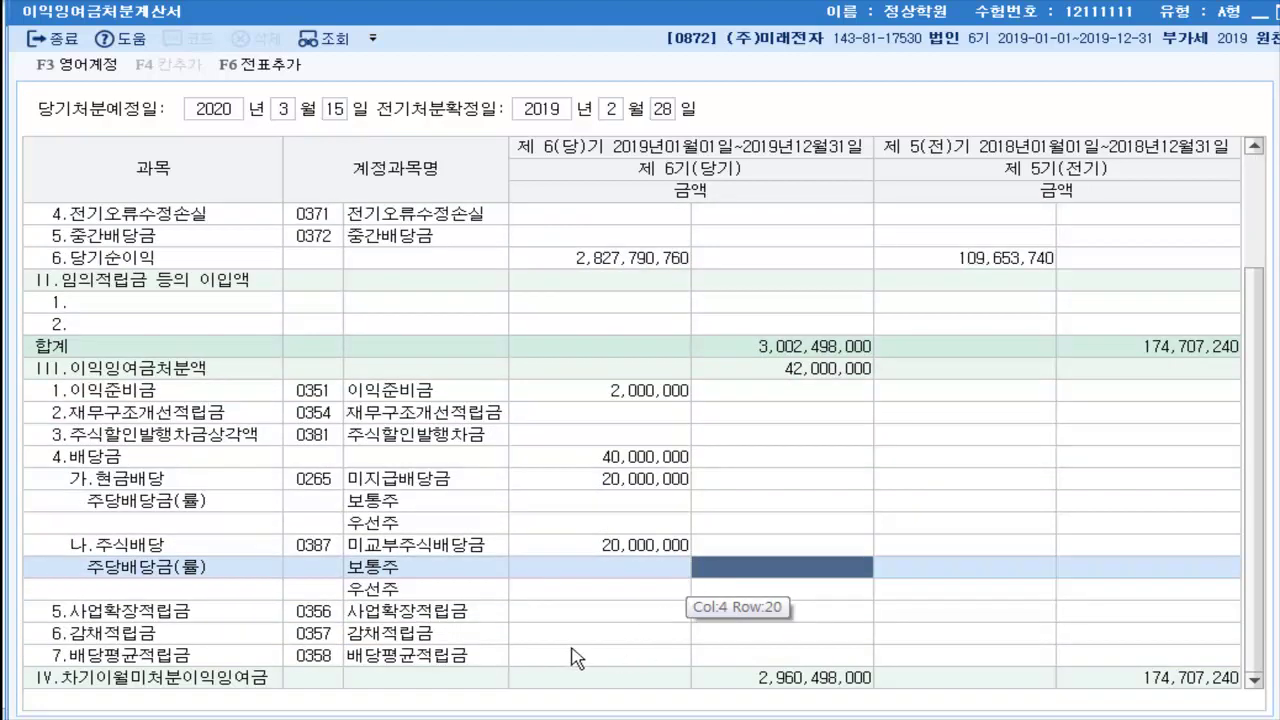
pyautogui.click(634, 621)
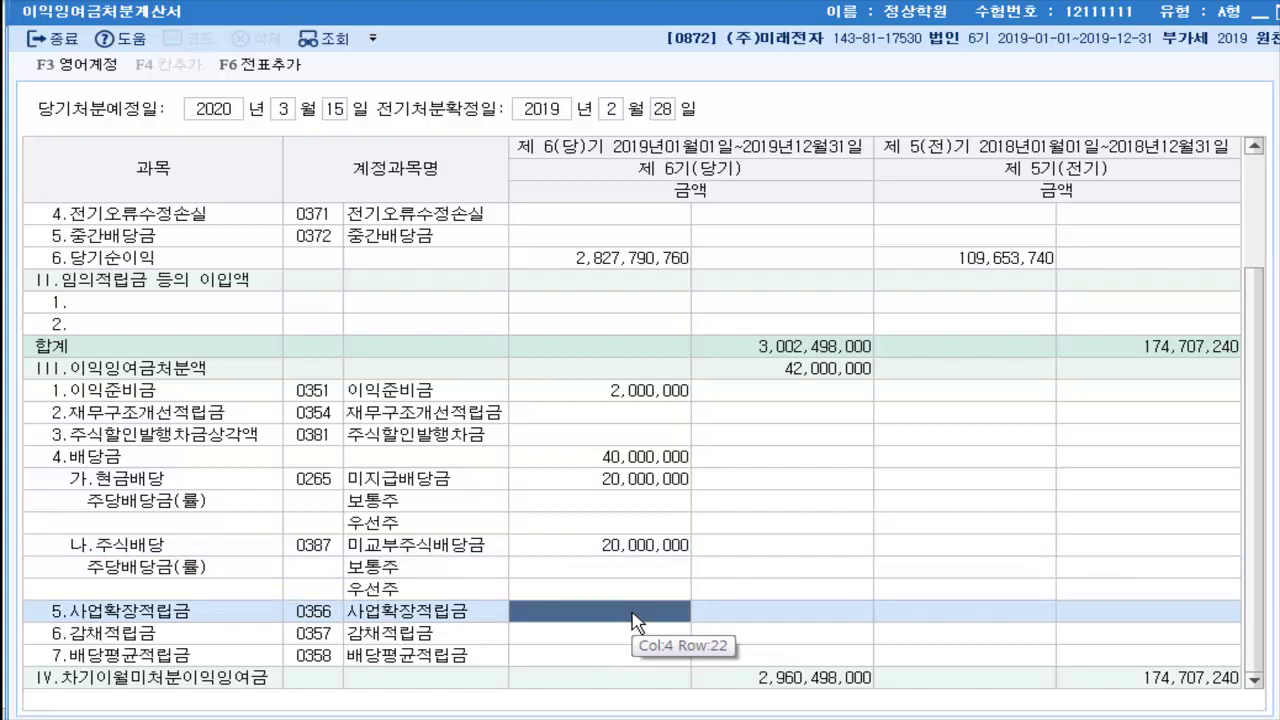
pyautogui.write('5000000')
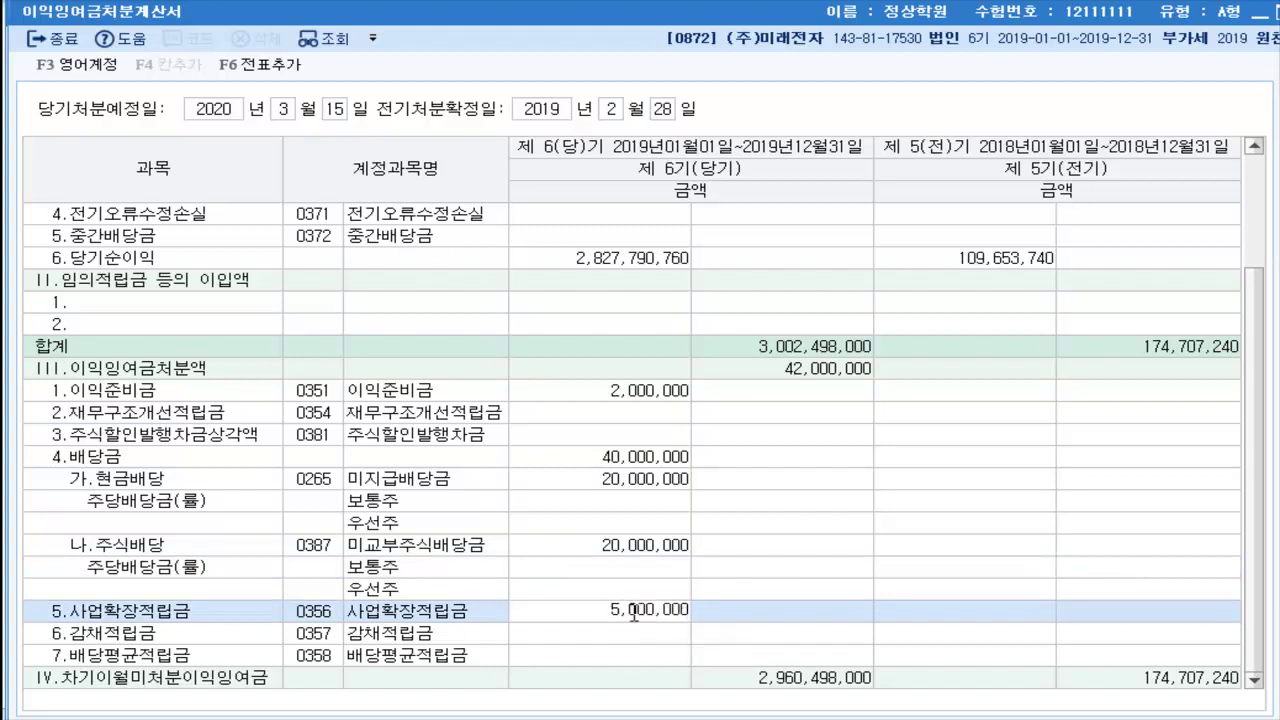
pyautogui.press('Return')
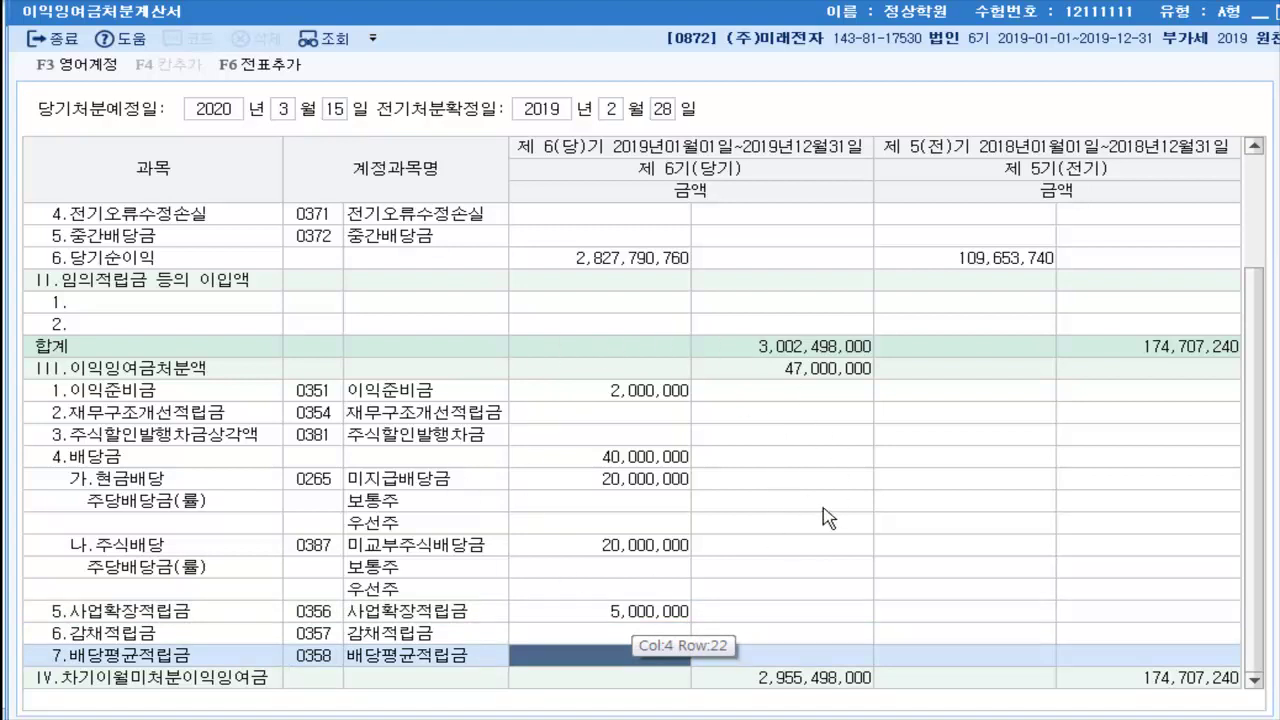
# Add the appropriation entries to the general vouchers with 전표추가, then close 이익잉여금처분계산서
pyautogui.click(266, 68)
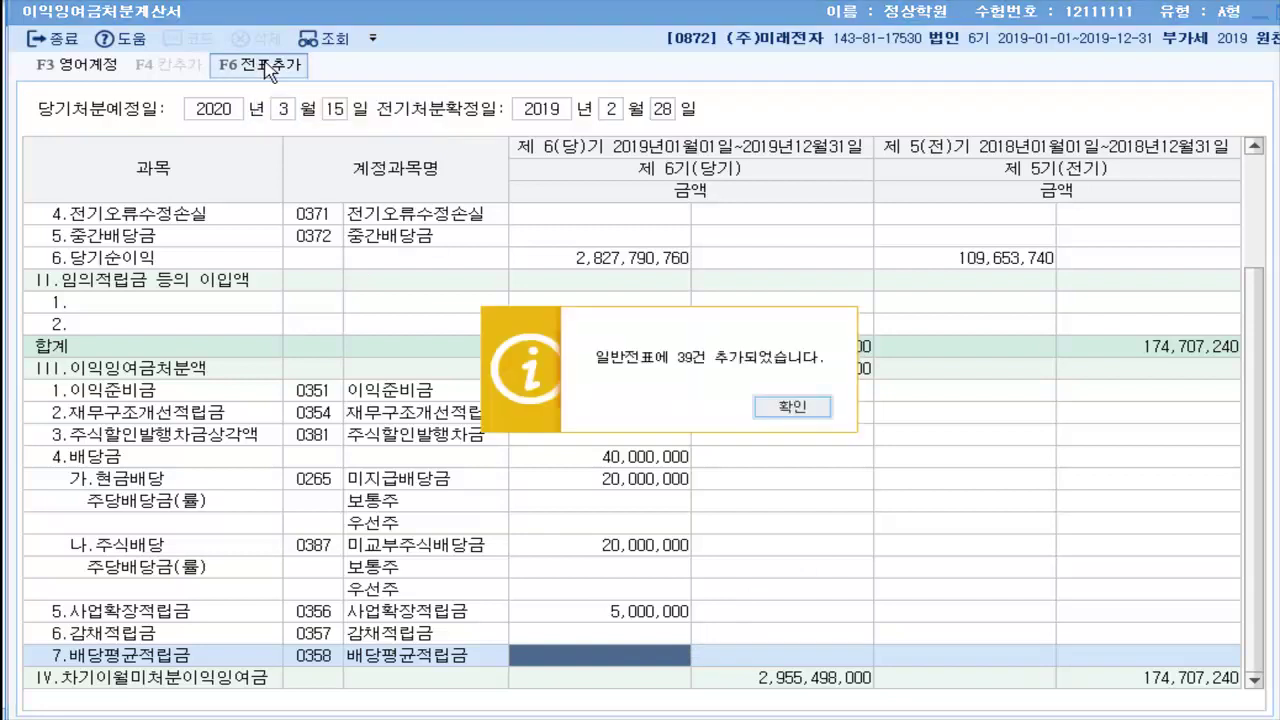
pyautogui.click(792, 407)
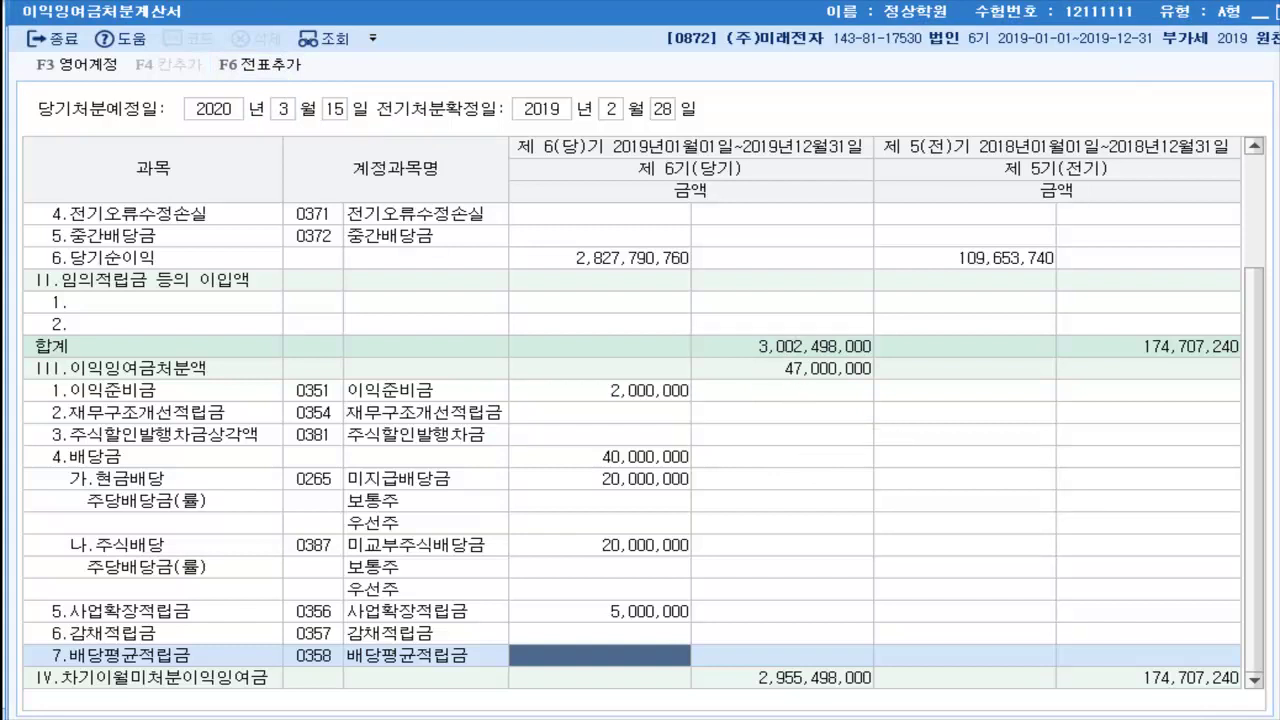
pyautogui.press('Escape')
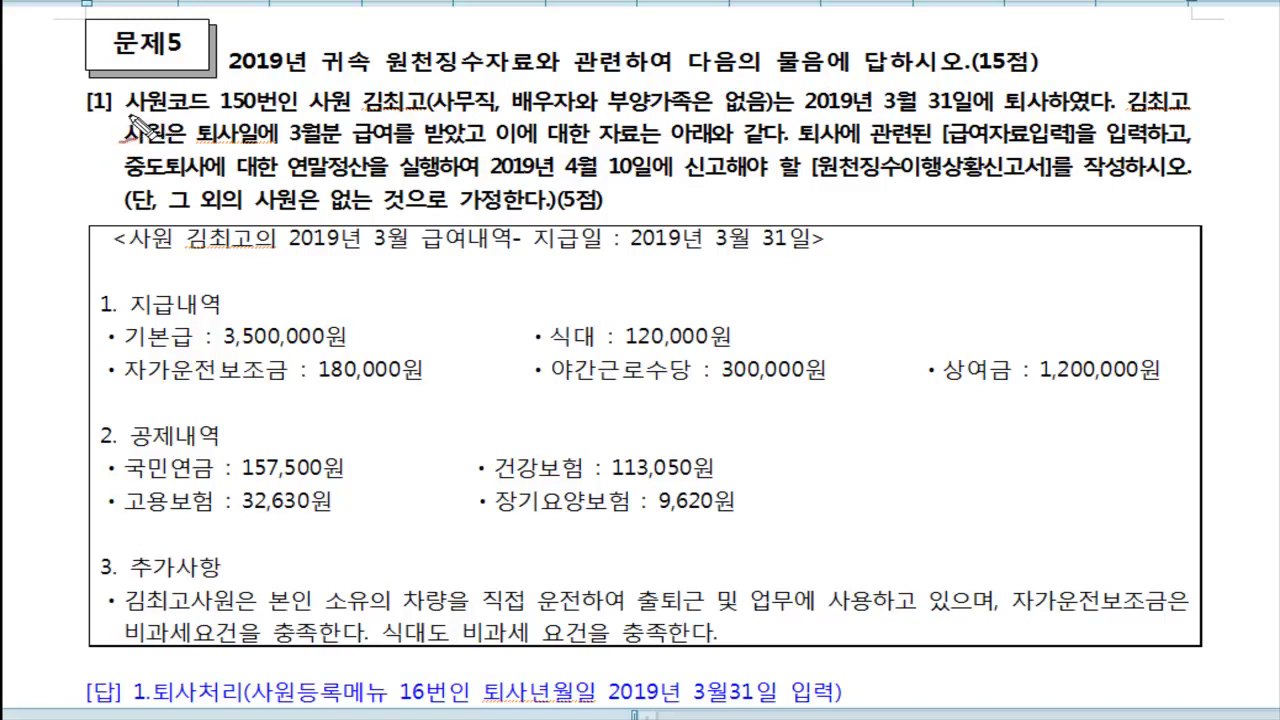
# Review the 문제5 [1] instructions, underlining the resignation, 급여자료입력, mid-year settlement and 원천징수이행상황신고서 requirements
pyautogui.moveTo(128, 134); pyautogui.dragTo(1114, 114)
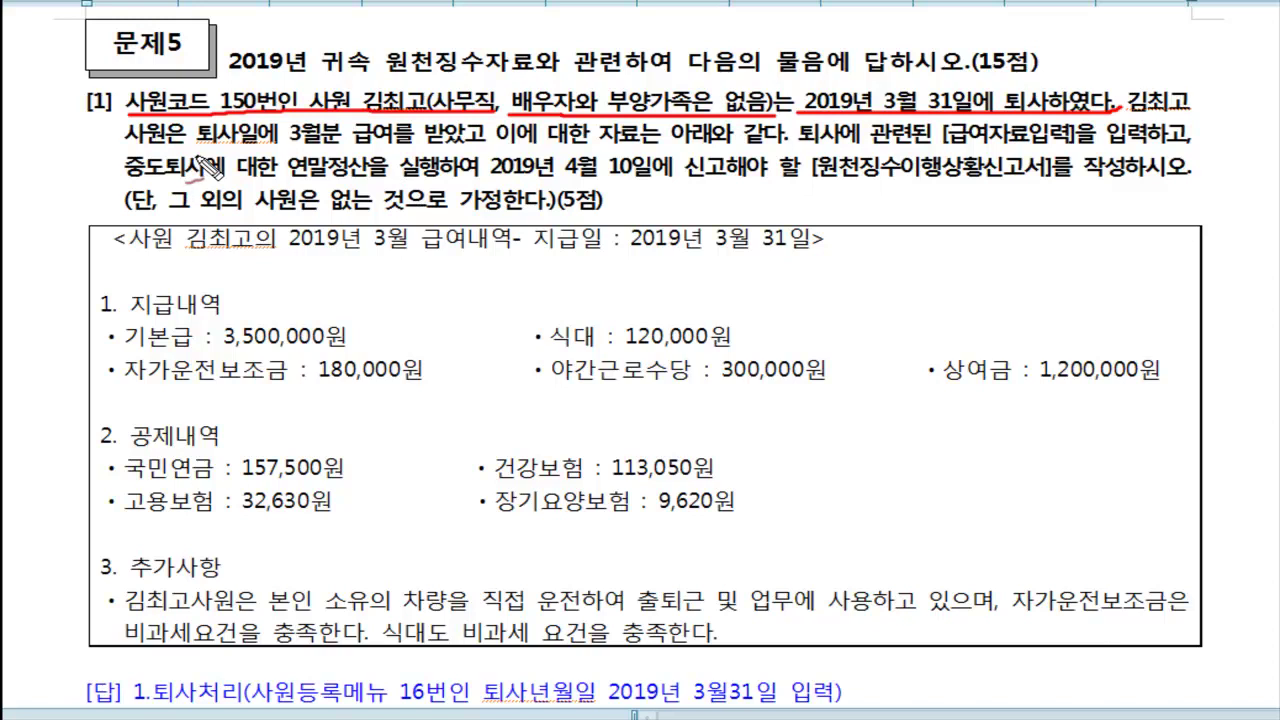
pyautogui.moveTo(205, 150); pyautogui.dragTo(483, 145)
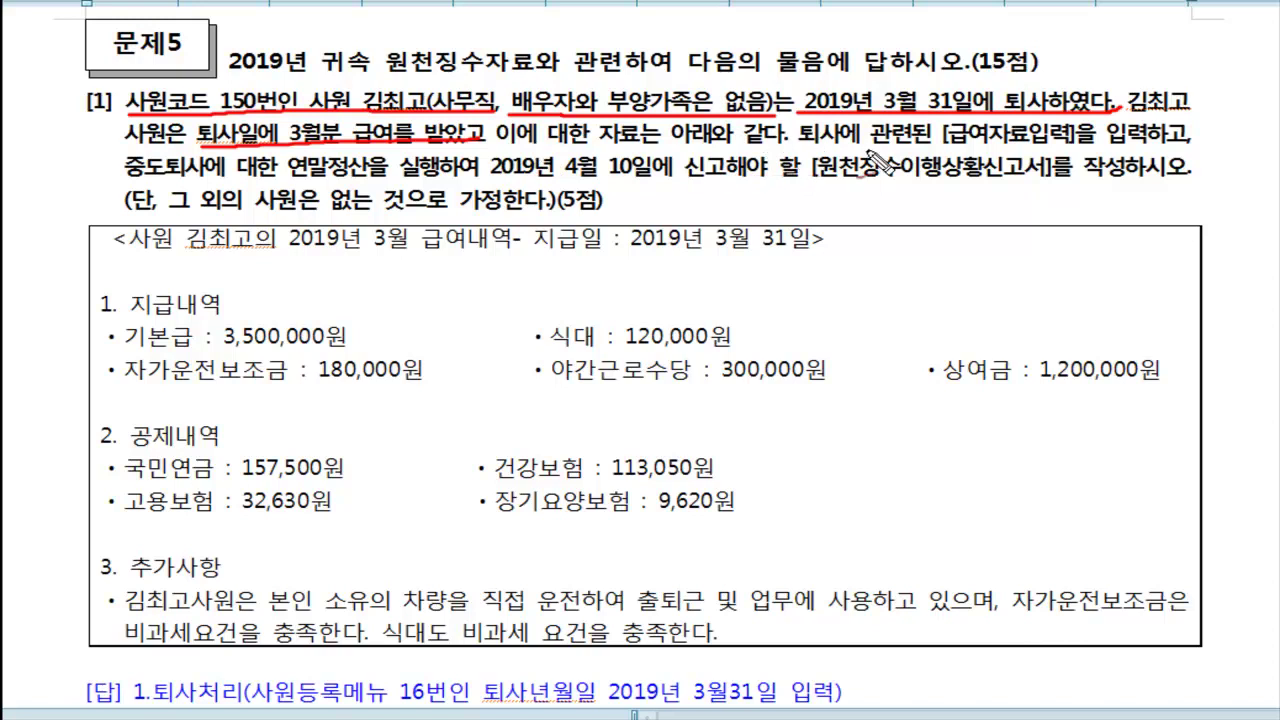
pyautogui.moveTo(800, 147); pyautogui.dragTo(1197, 150)
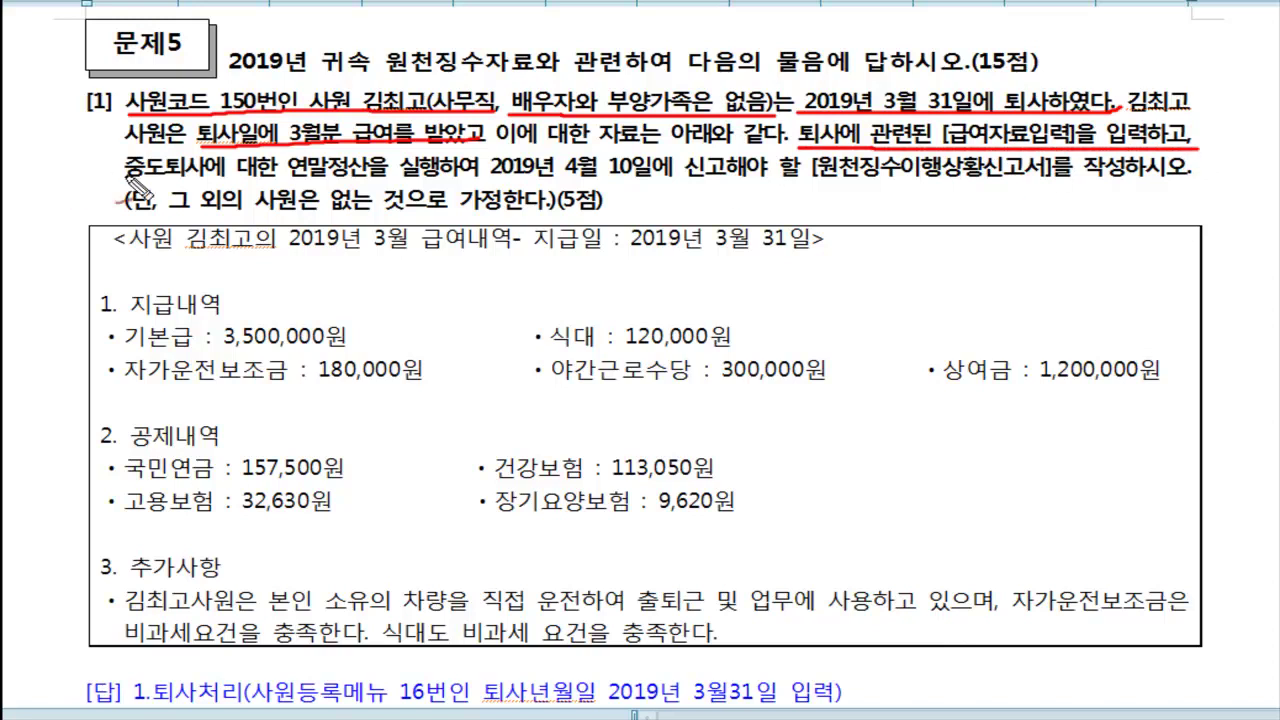
pyautogui.moveTo(117, 186); pyautogui.dragTo(1185, 180)
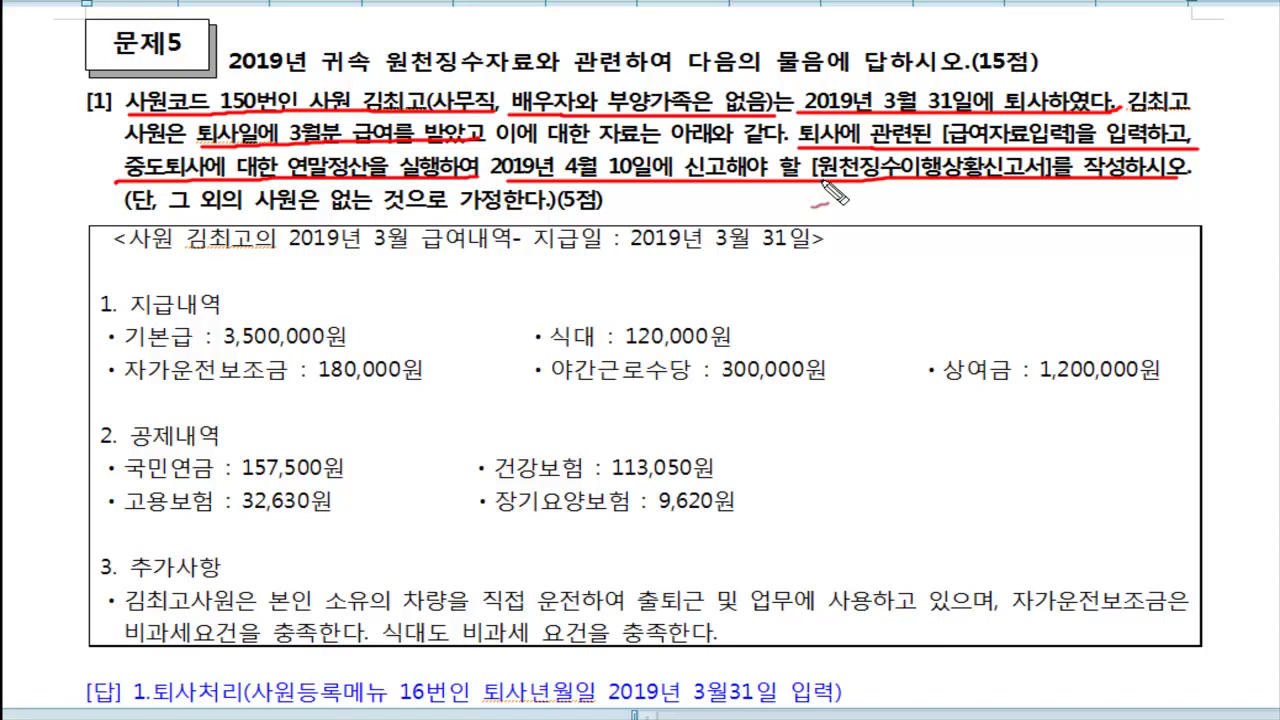
pyautogui.moveTo(1099, 198); pyautogui.dragTo(1116, 196)
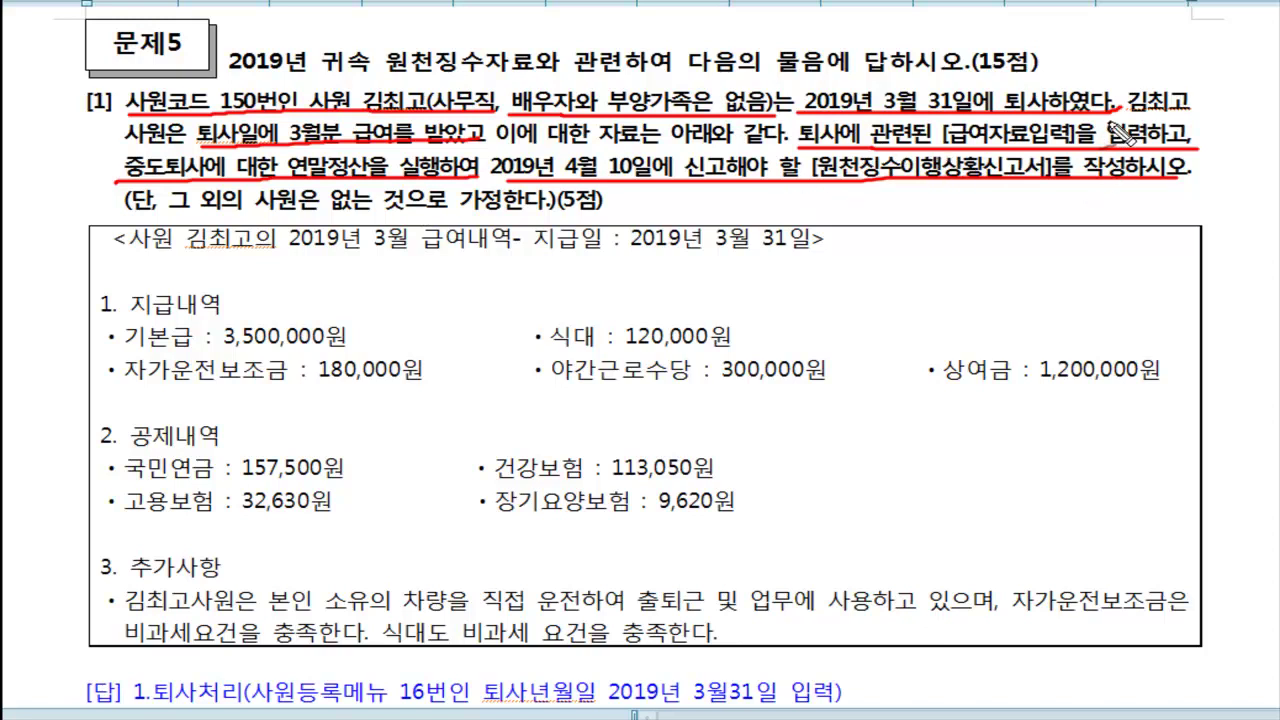
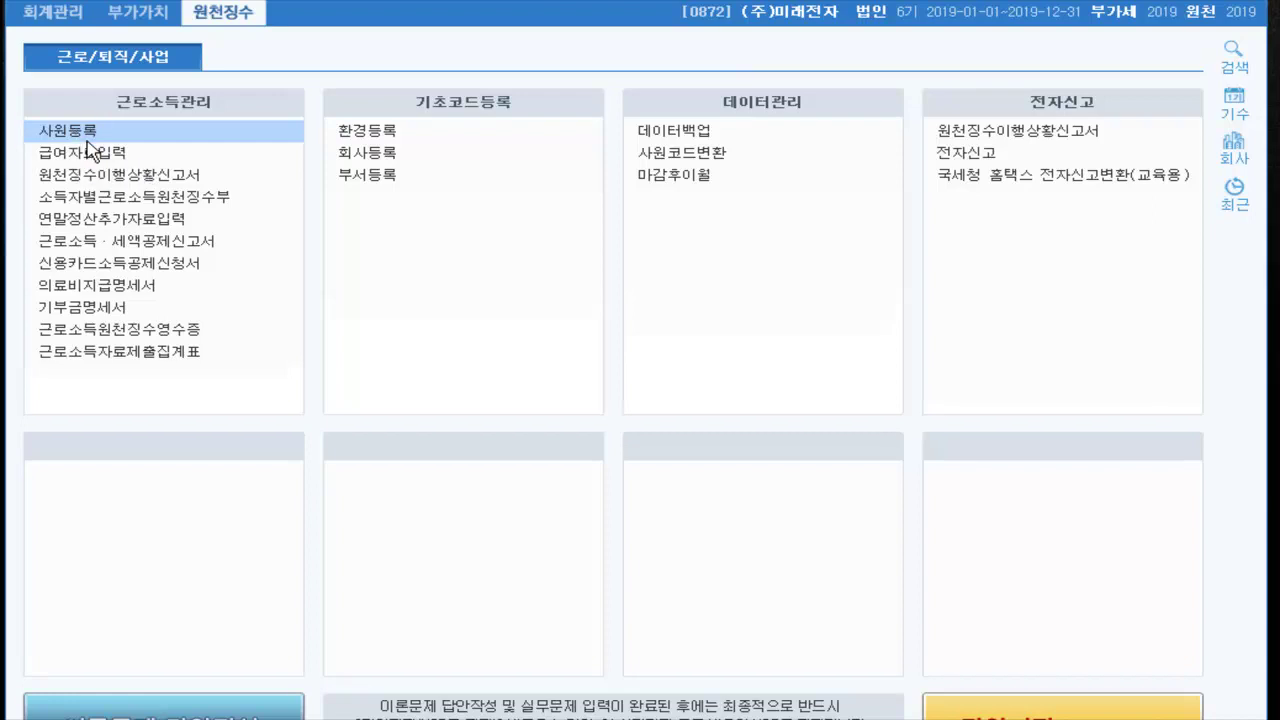
# Open 사원등록, set the first listed employee's 퇴사년월일 to 2019년 3월 31일, and close it
pyautogui.click(88, 140)
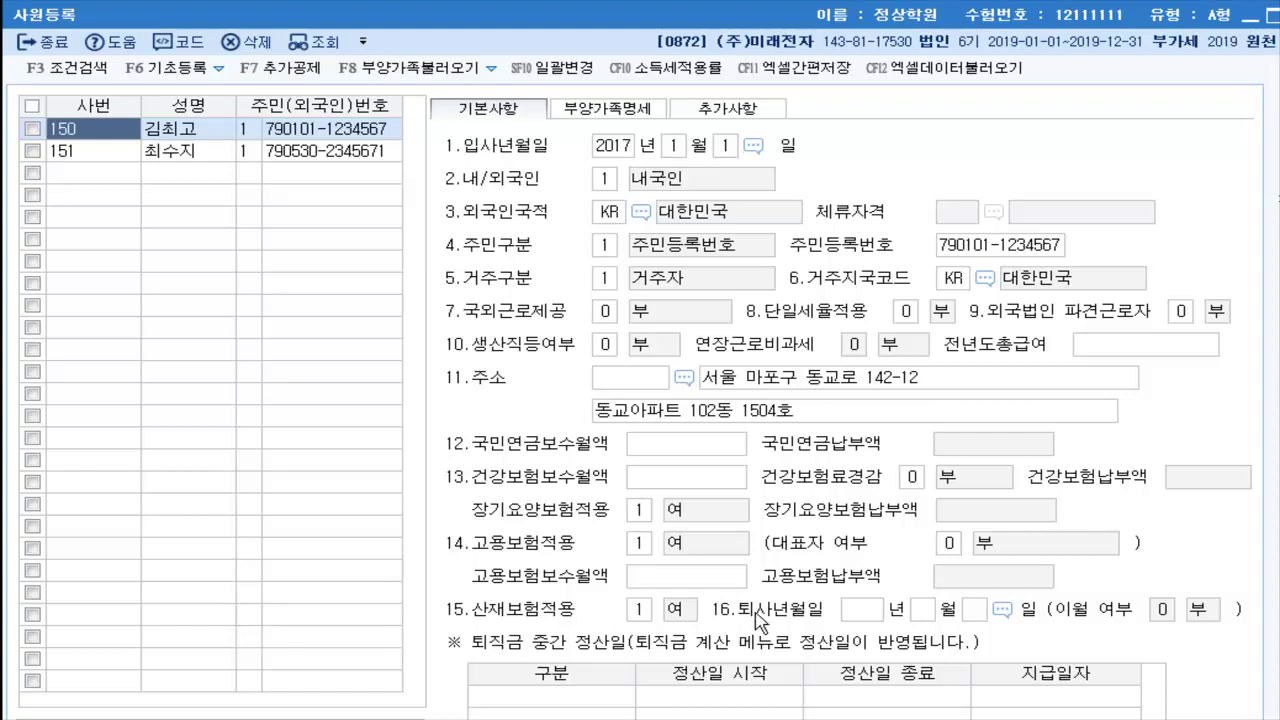
pyautogui.click(864, 611)
pyautogui.write('2019 년 ')
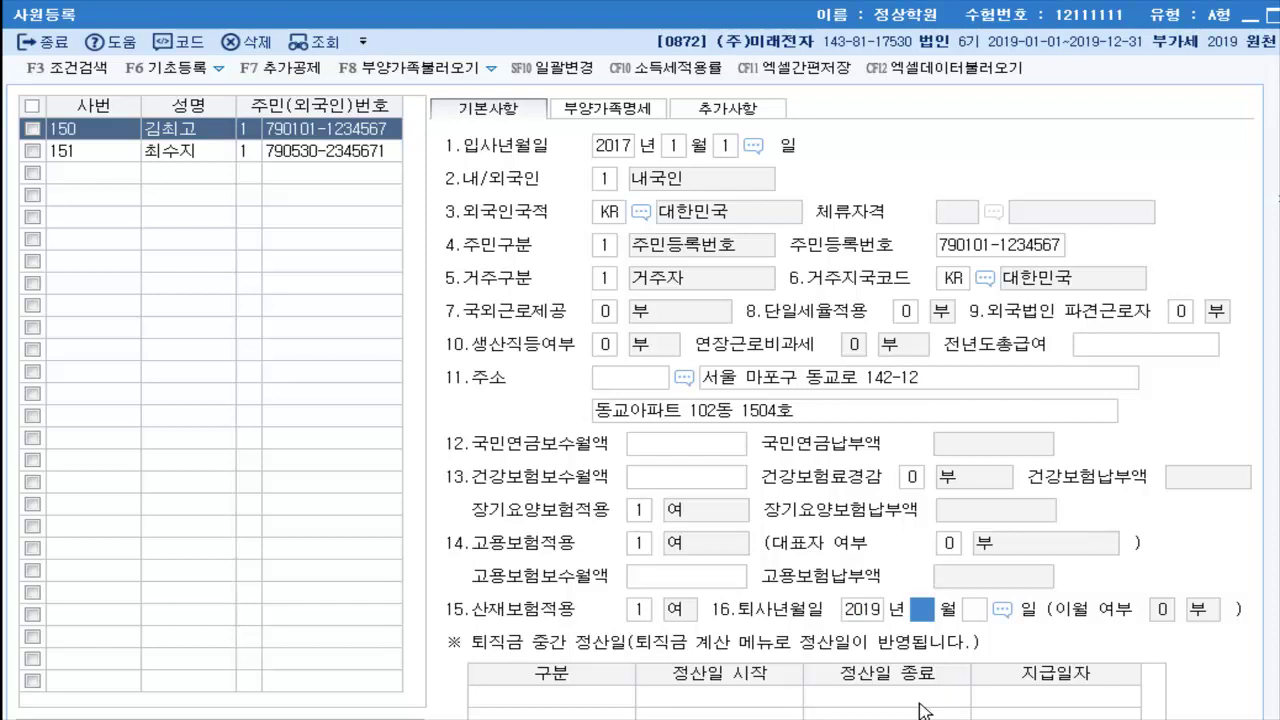
pyautogui.write('3')
pyautogui.press('Return')
pyautogui.write('31')
pyautogui.press('Return')
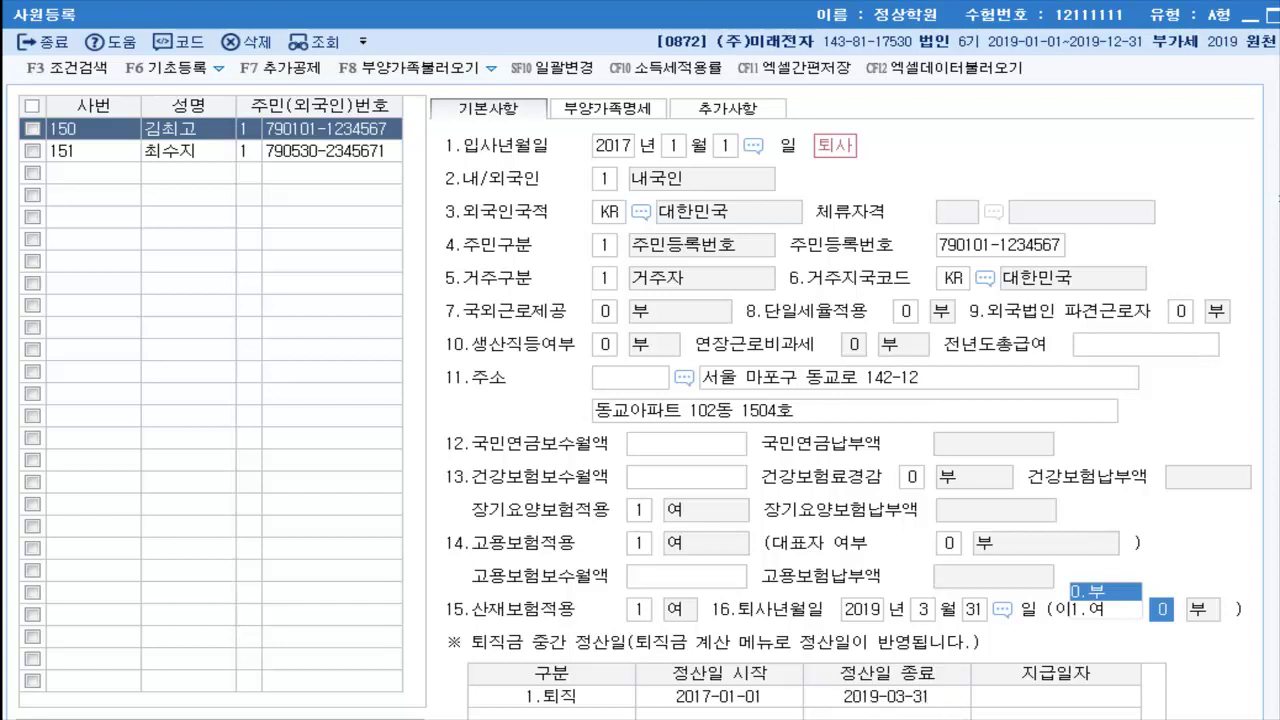
pyautogui.click(1279, 15)
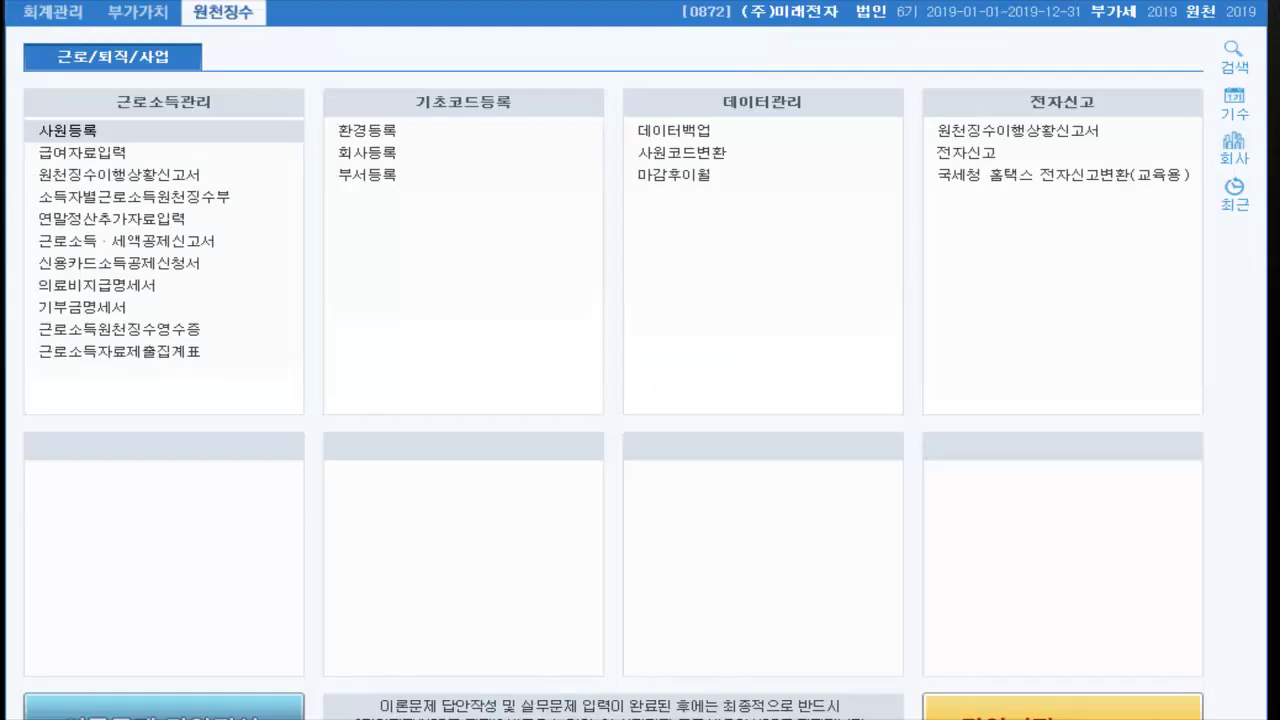
# Open 급여자료입력 and load the payroll for 귀속년월 2019년 03월 with 지급년월일 2019년 03월 31일
pyautogui.click(93, 153)
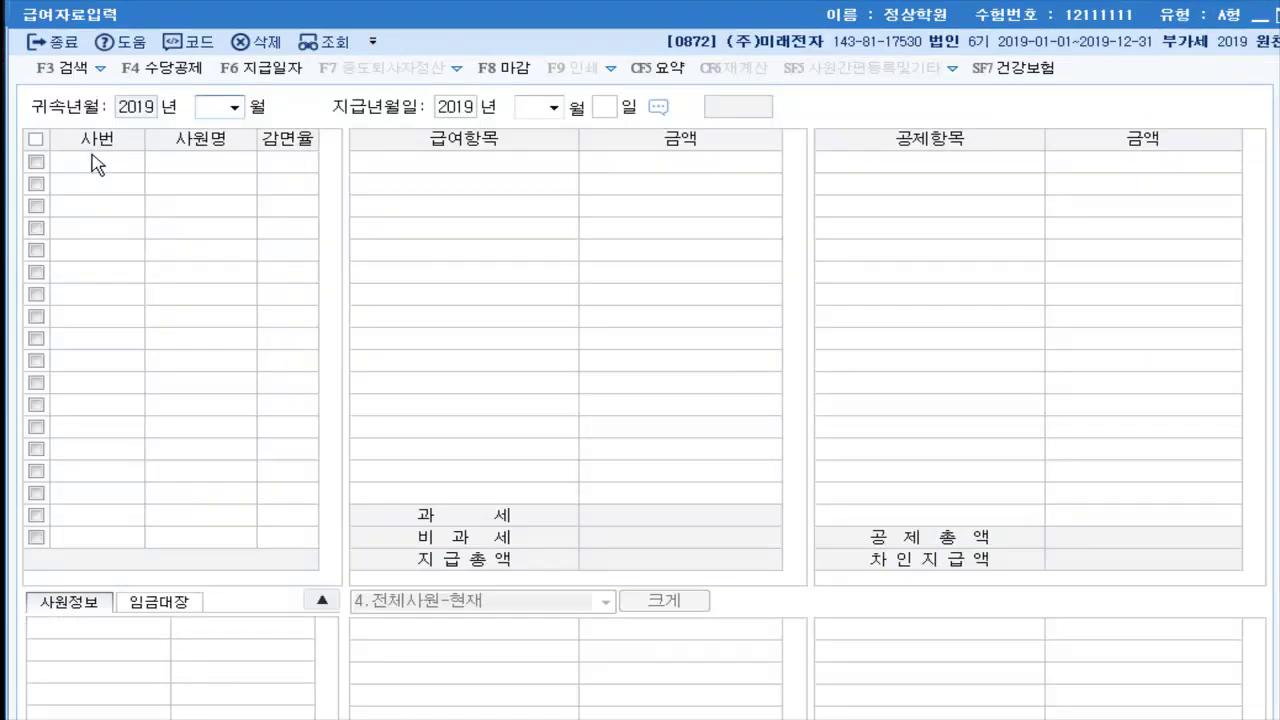
pyautogui.write('03')
pyautogui.press('Return')
pyautogui.press('Return')
pyautogui.press('Return')
pyautogui.write('31')
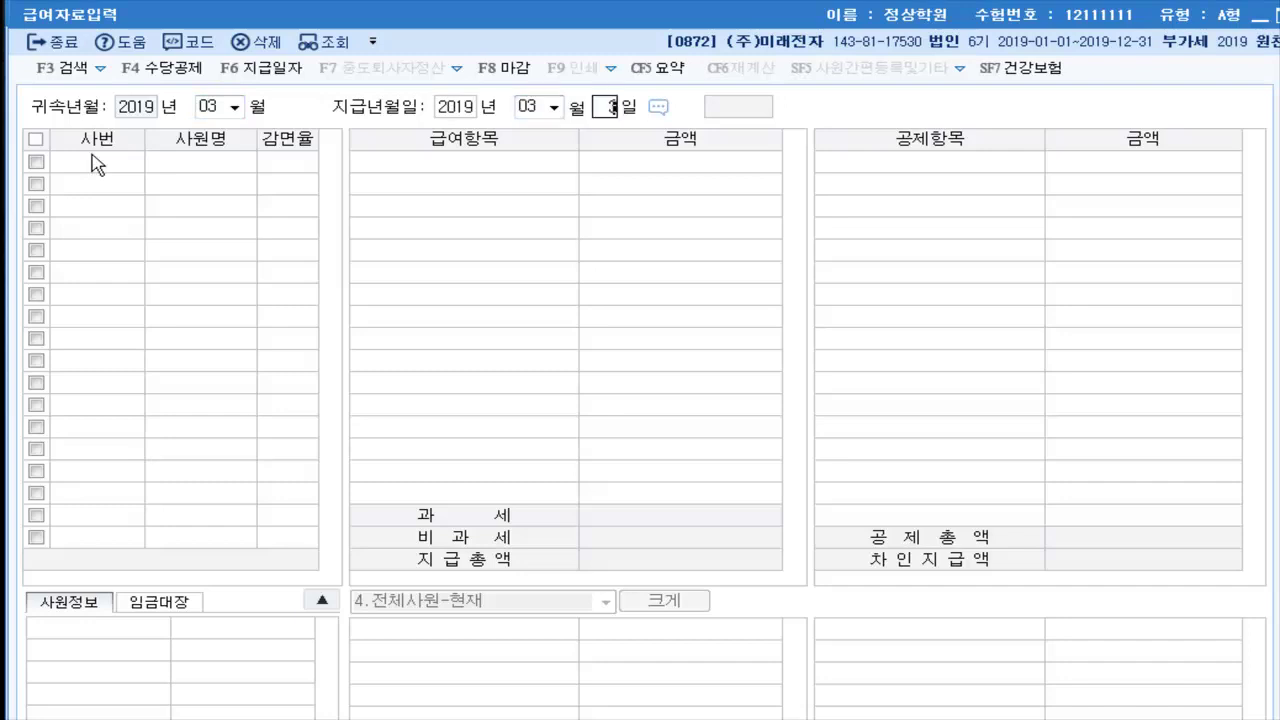
pyautogui.press('Return')
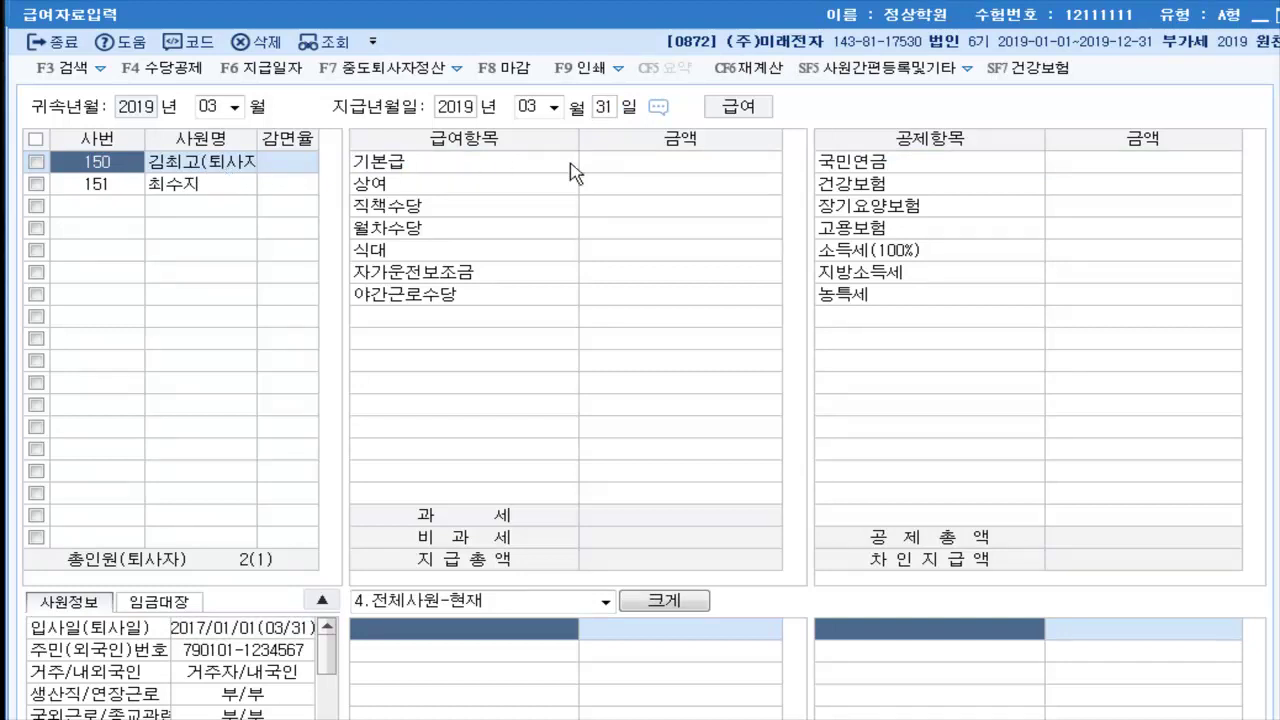
# Set the resigned employee's 기본급 to 3,500,000 and 상여 to 1,200,000
pyautogui.click(648, 174)
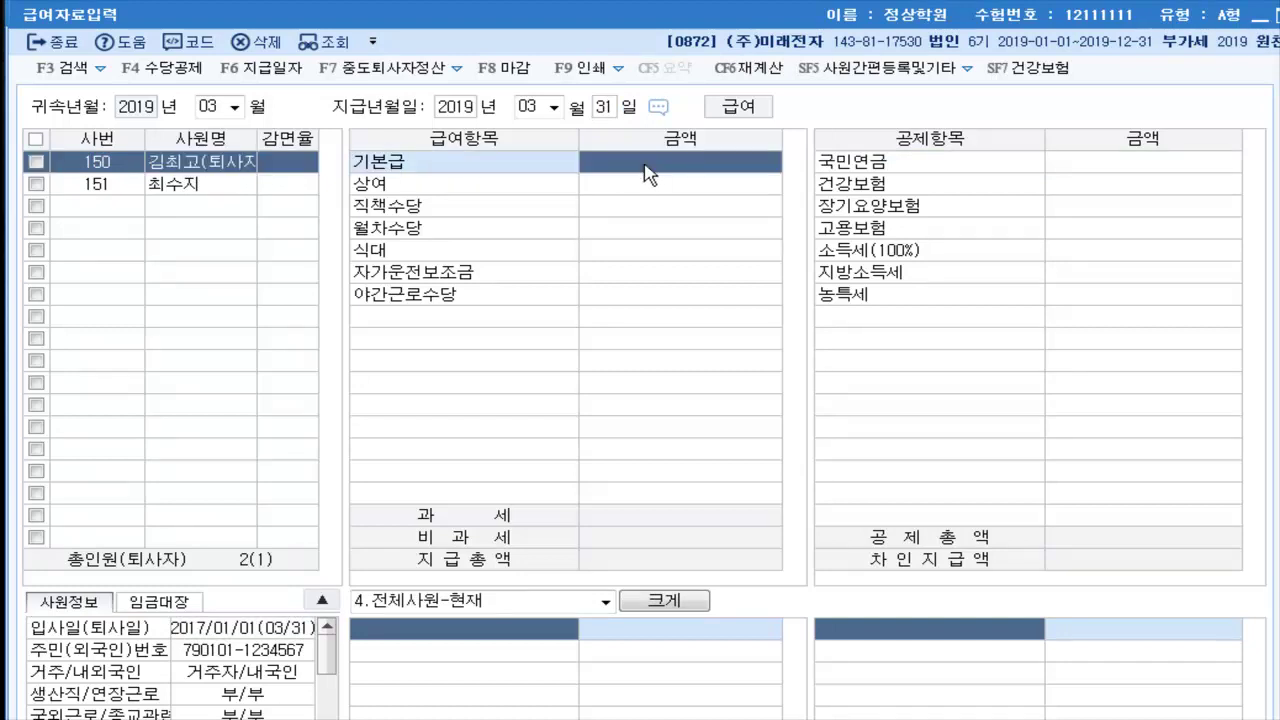
pyautogui.write('3')
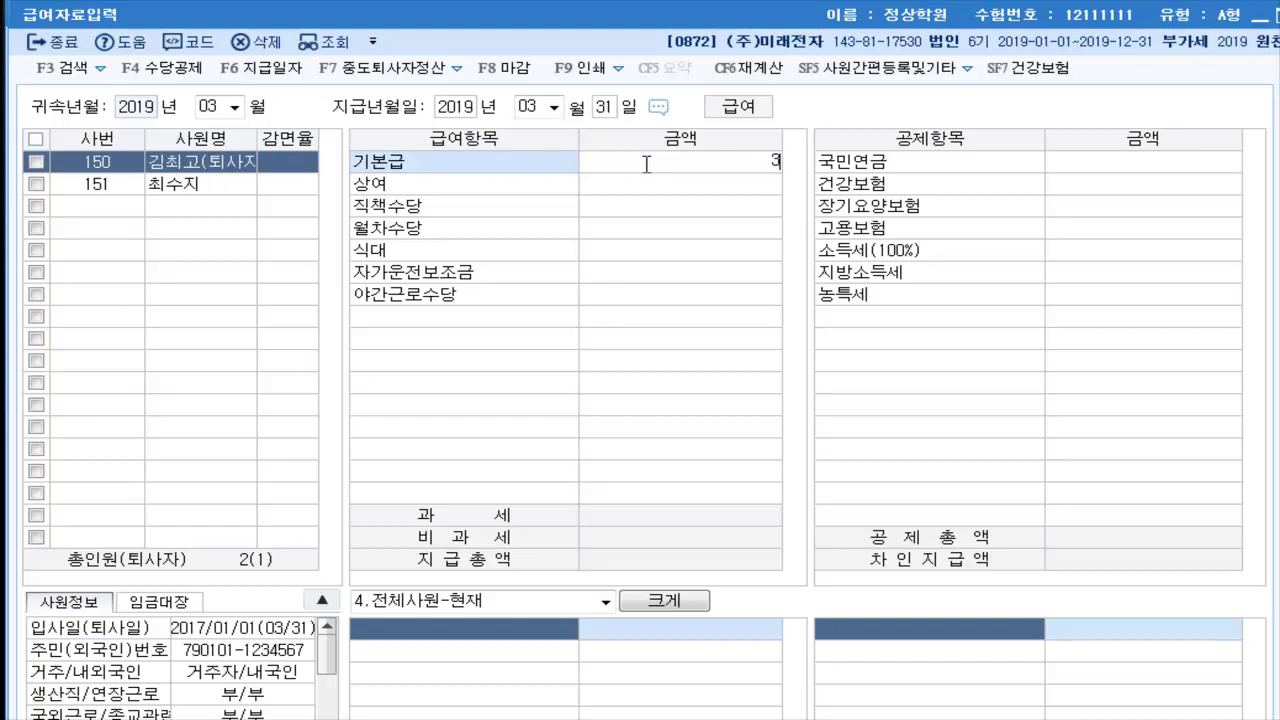
pyautogui.write(',500,000')
pyautogui.press('Return')
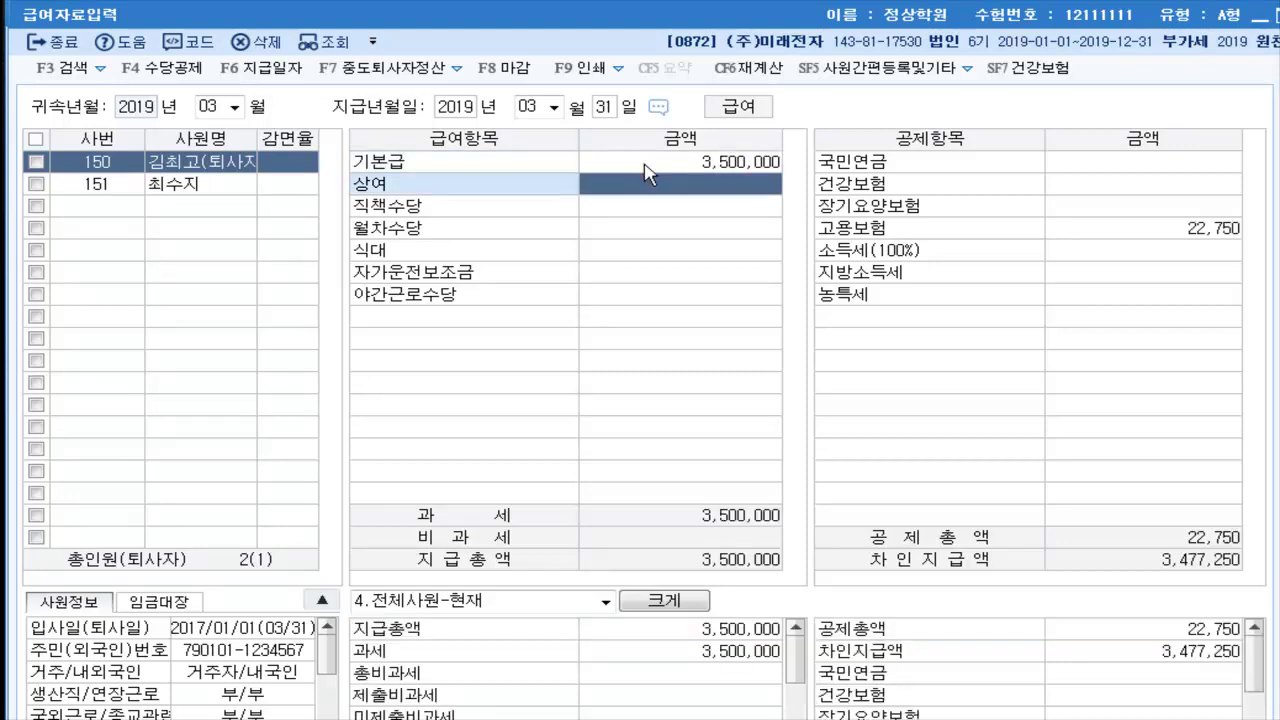
pyautogui.write('1,200,000')
pyautogui.press('Return')
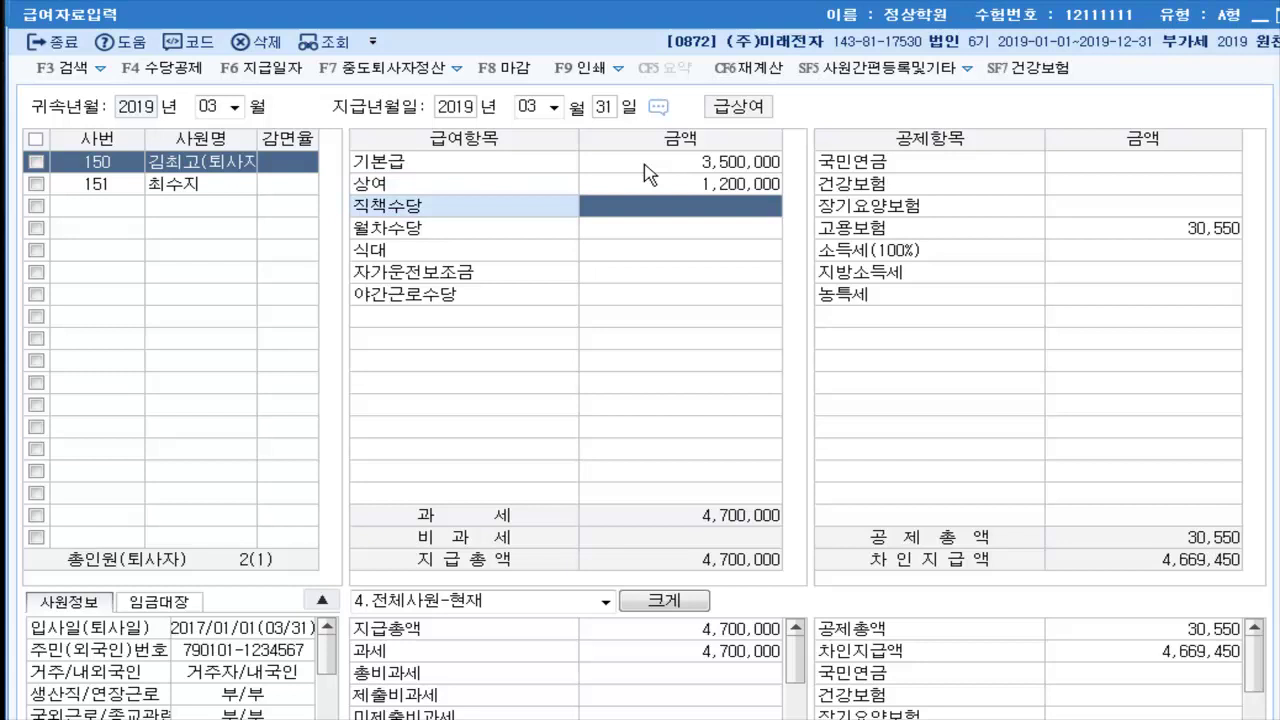
# Set the resigned employee's 식대 to 120,000, 자가운전보조금 to 180,000 and 야간근로수당 to 300,000
pyautogui.press('Return')
pyautogui.press('Return')
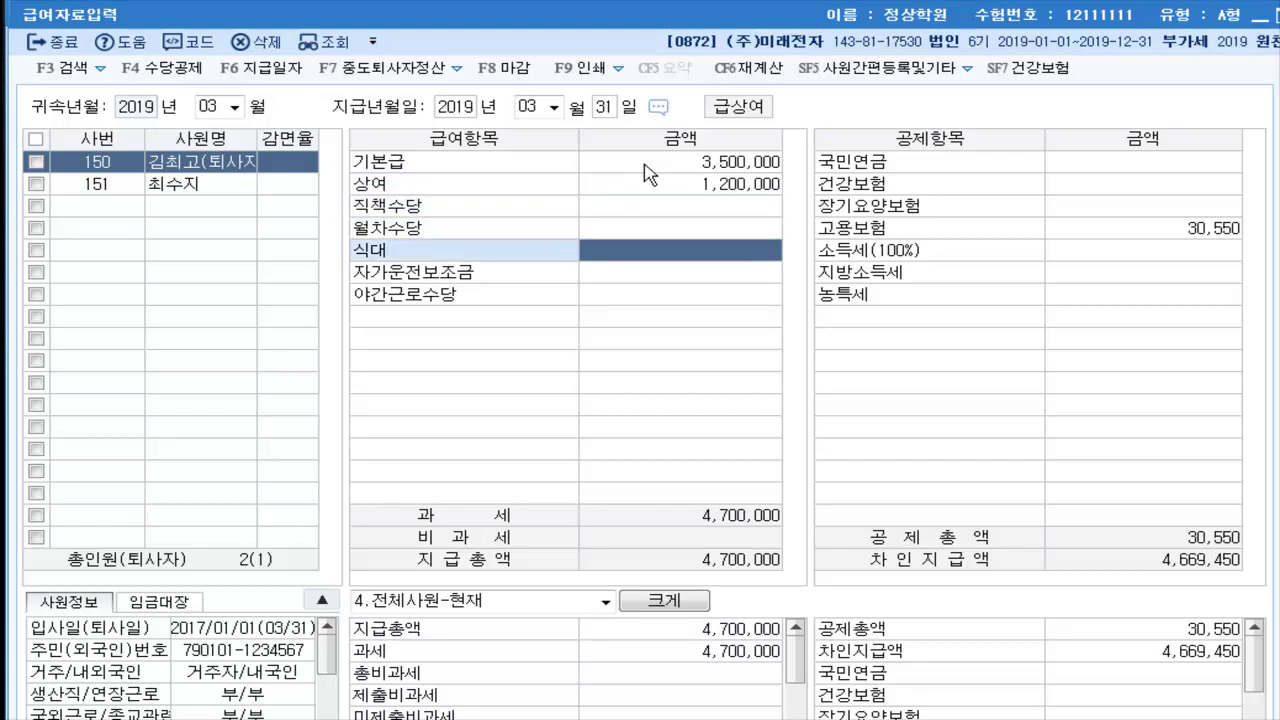
pyautogui.write('1200000')
pyautogui.press('Return')
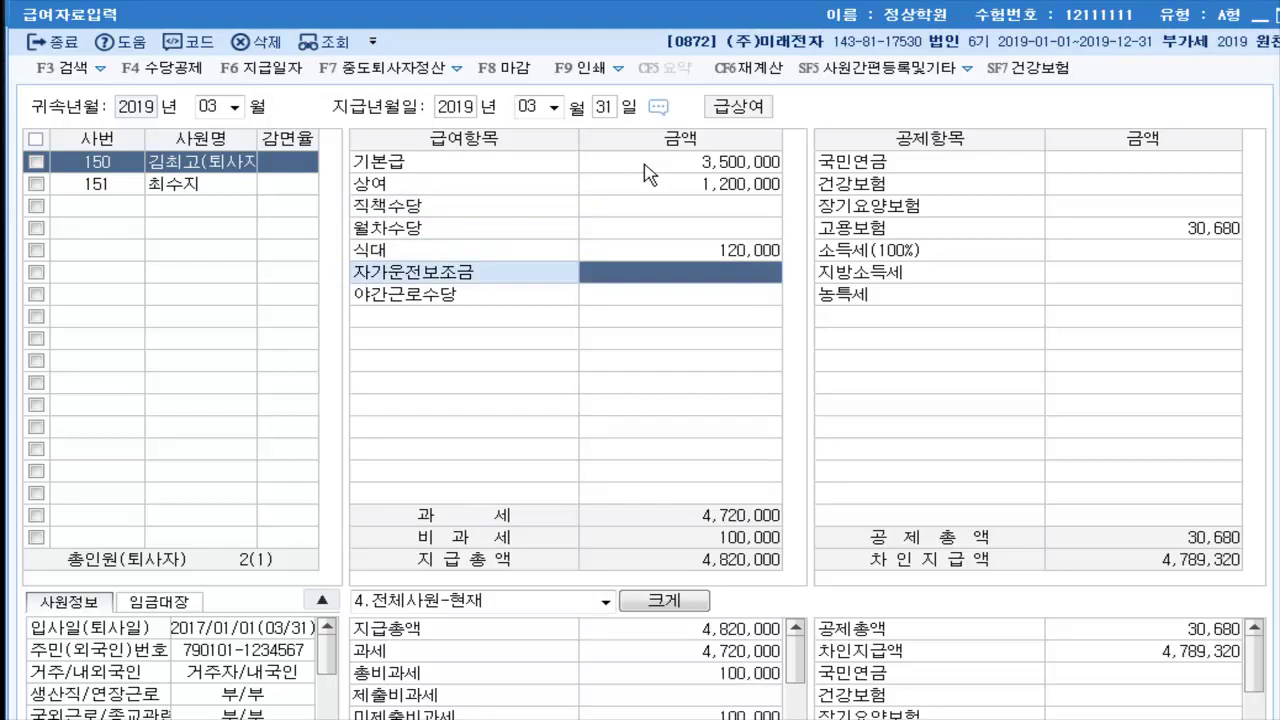
pyautogui.write('1800000')
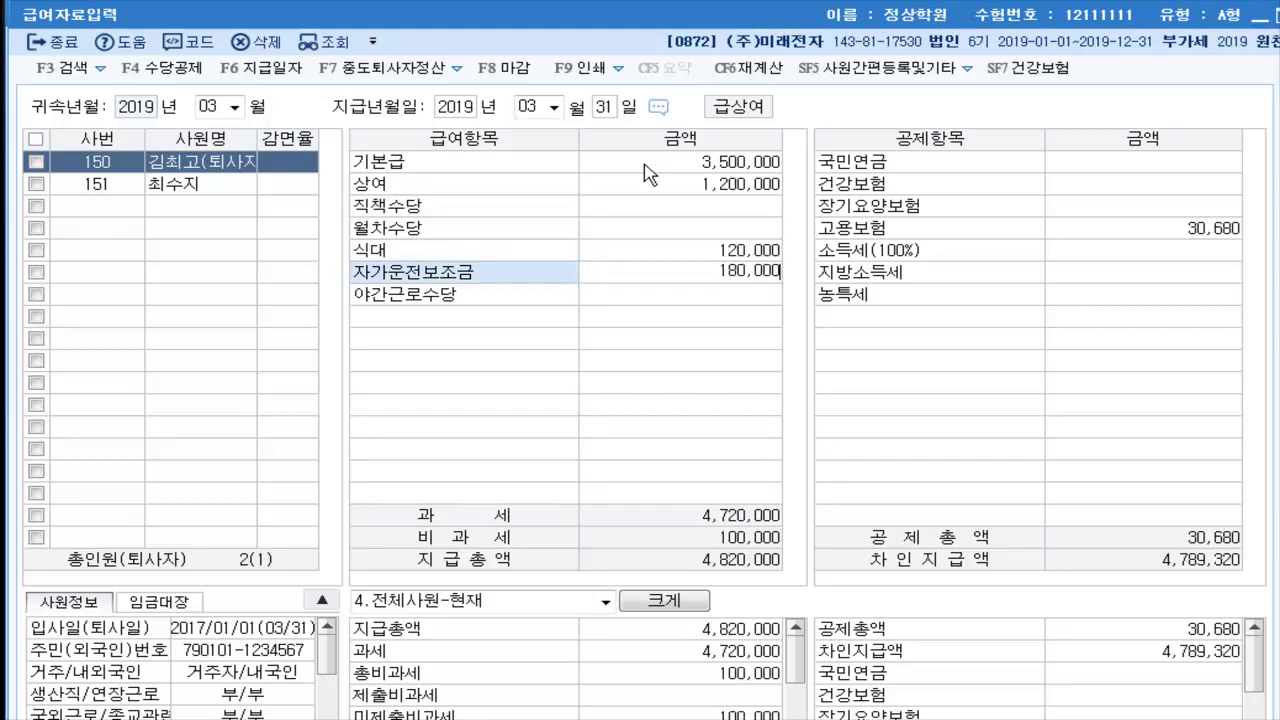
pyautogui.press('Return')
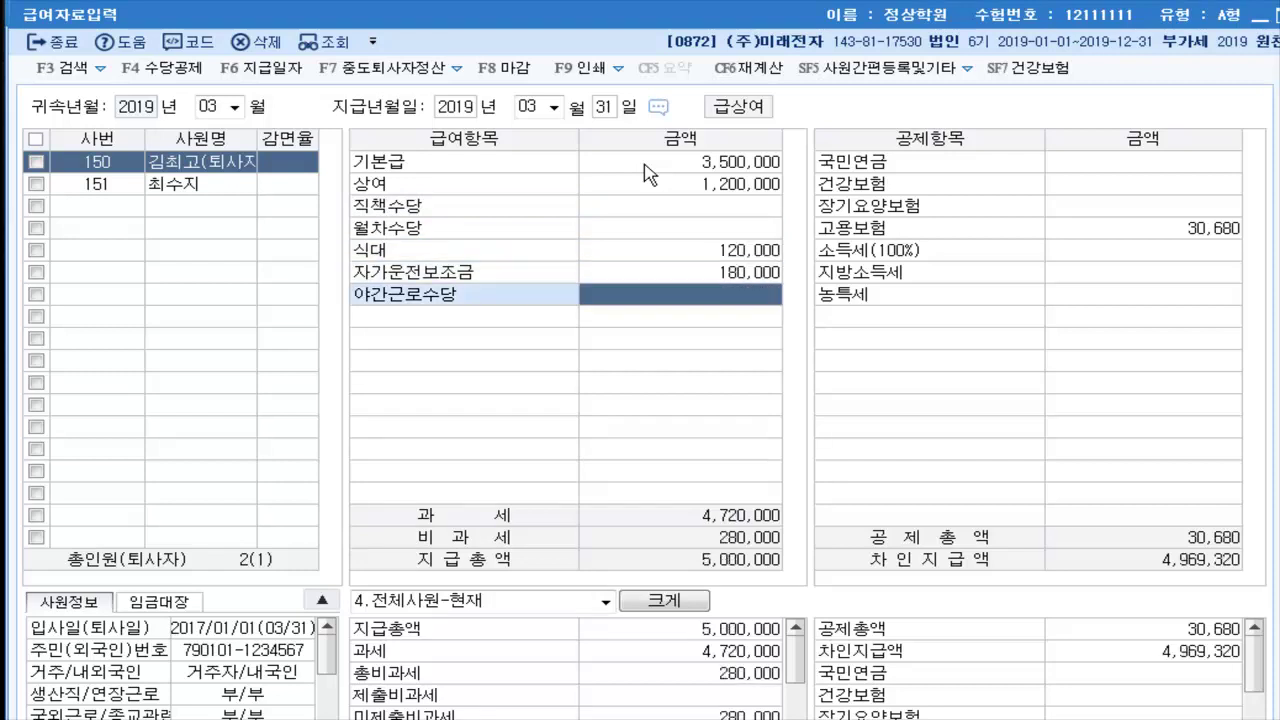
pyautogui.write('3000000')
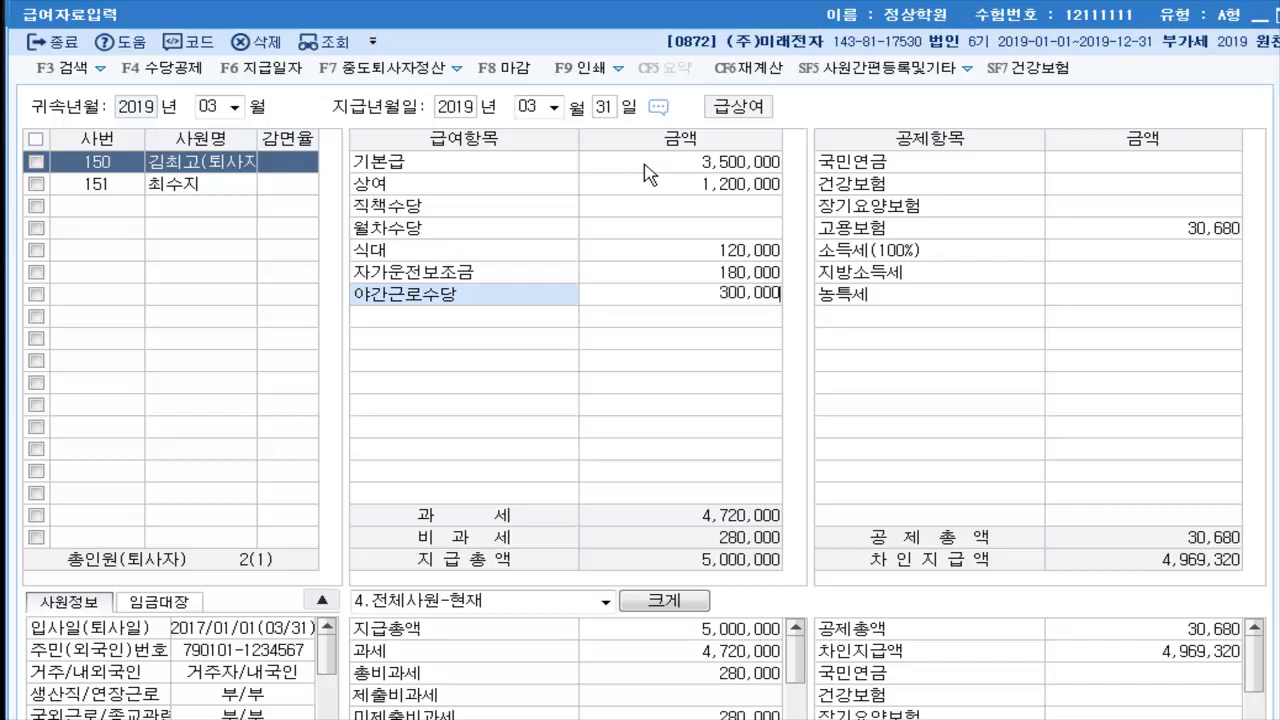
pyautogui.press('Return')
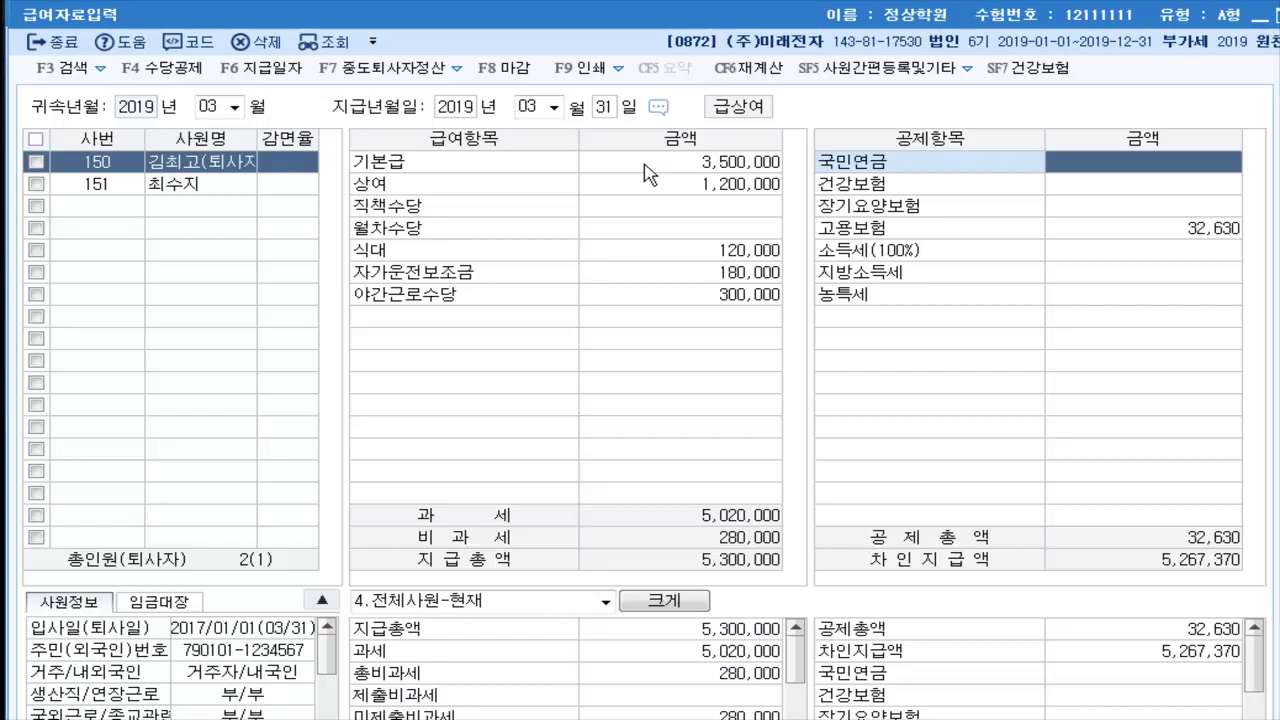
# Set the resigned employee's 국민연금 to 157,500, 건강보험 to 113,050 and 고용보험 to 32,630, accepting the calculated 장기요양보험
pyautogui.write('157500')
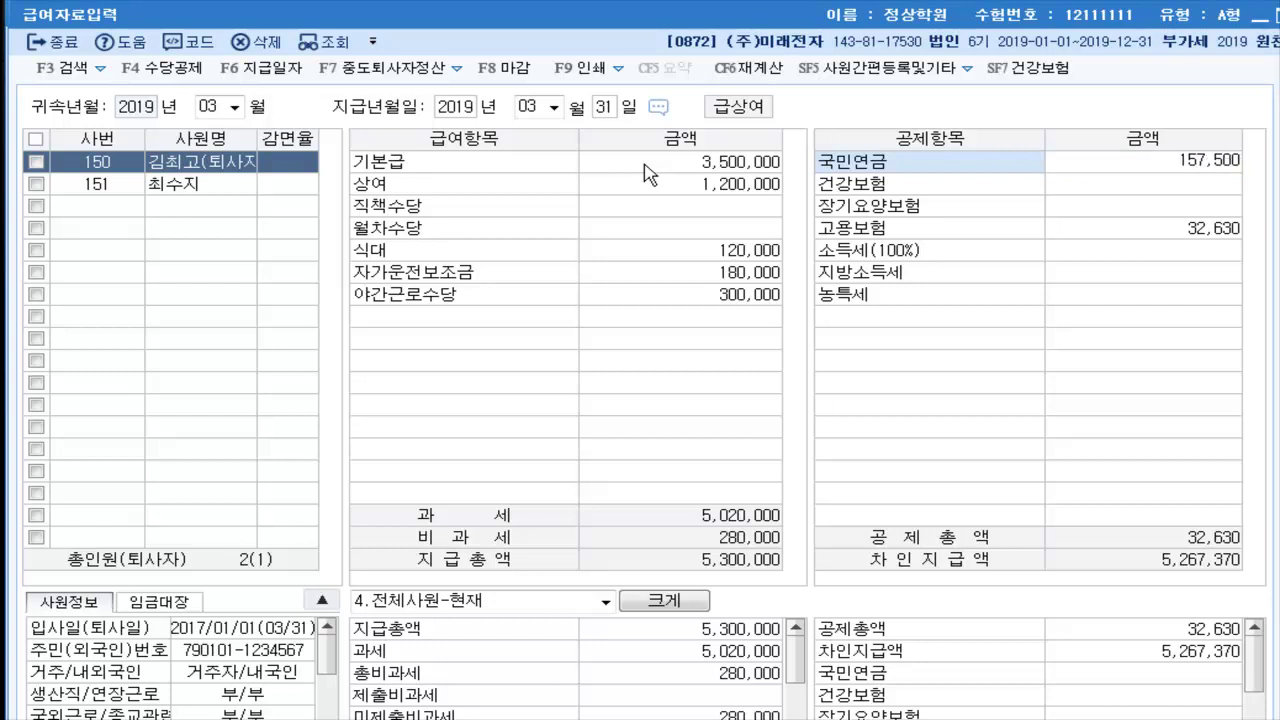
pyautogui.press('Return')
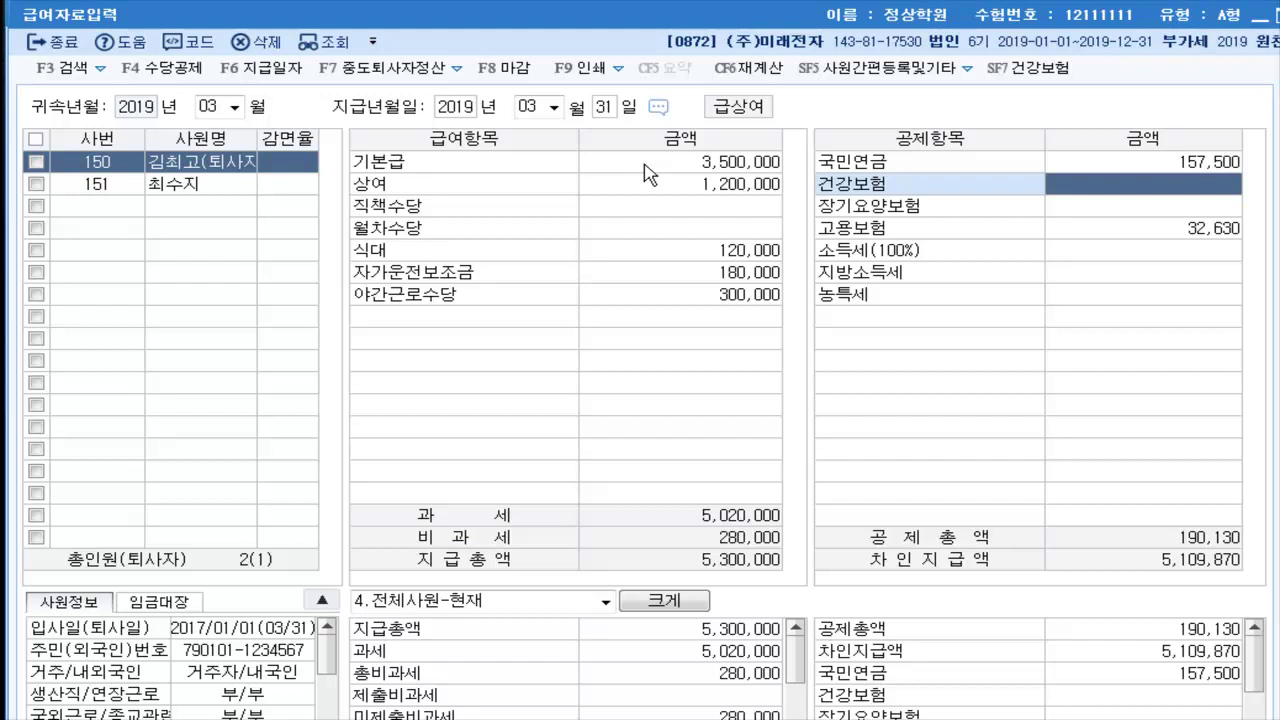
pyautogui.write('113,050')
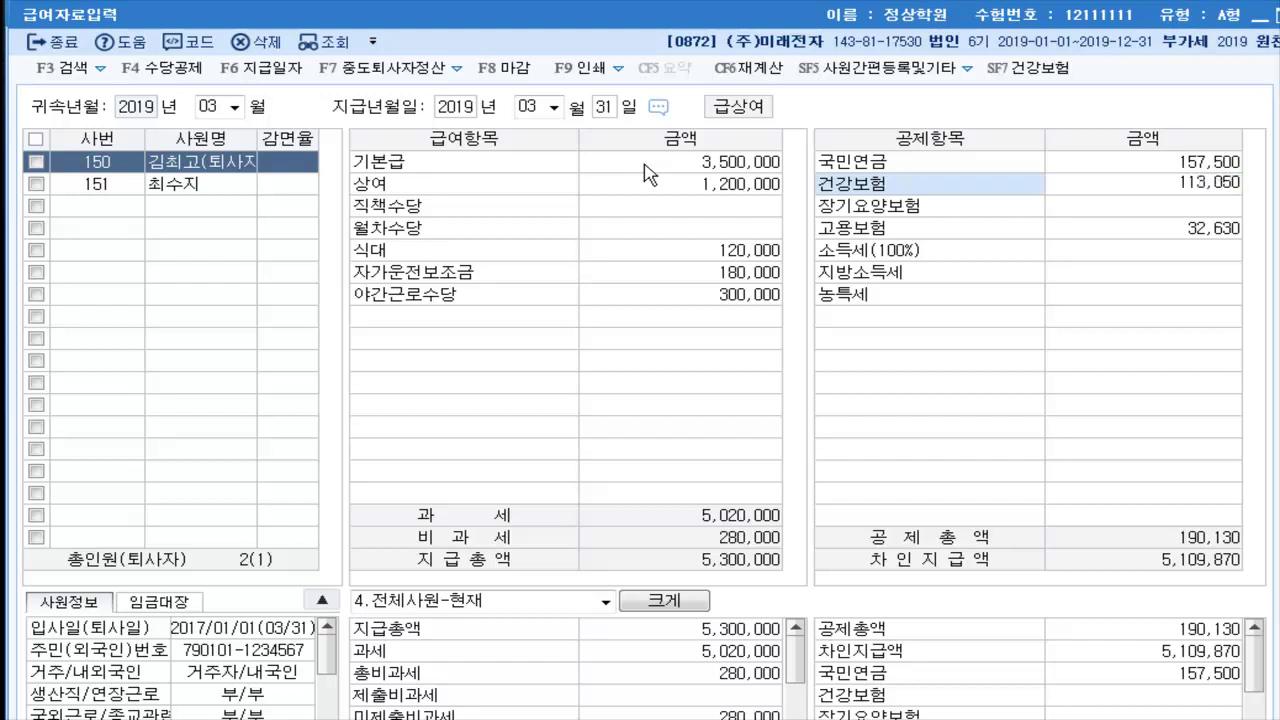
pyautogui.press('Return')
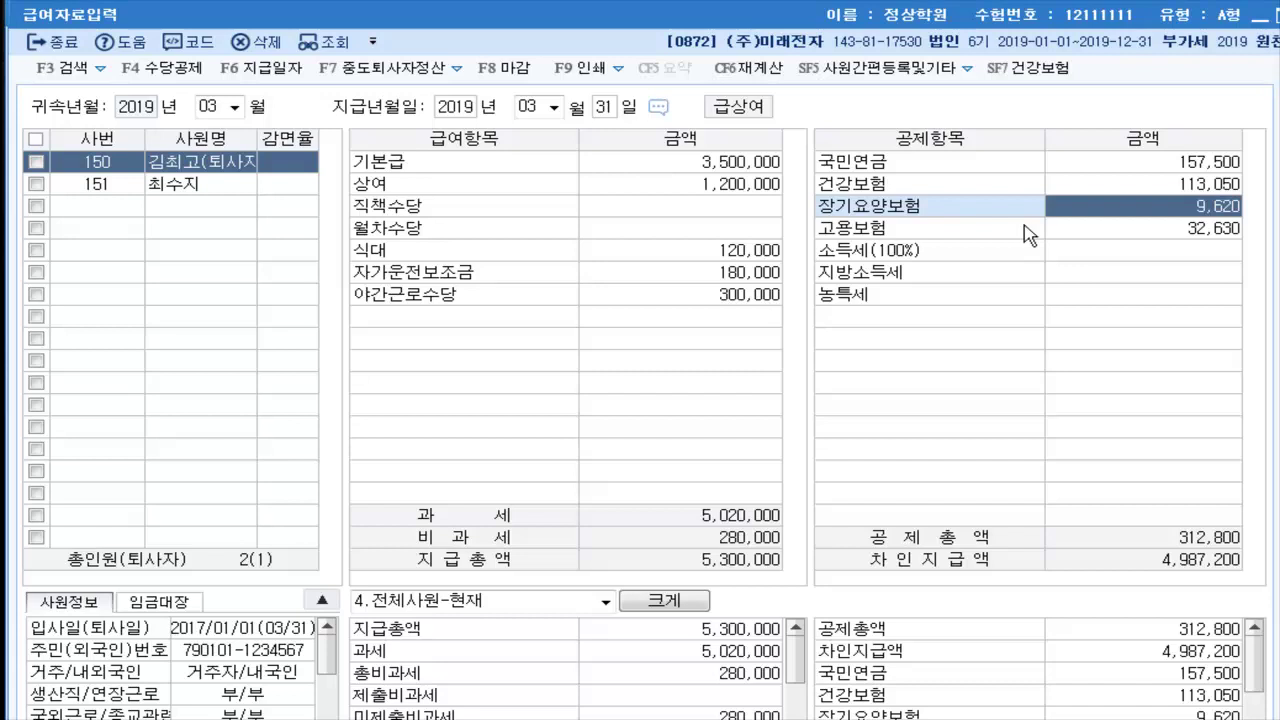
pyautogui.press('Return')
pyautogui.write('32630')
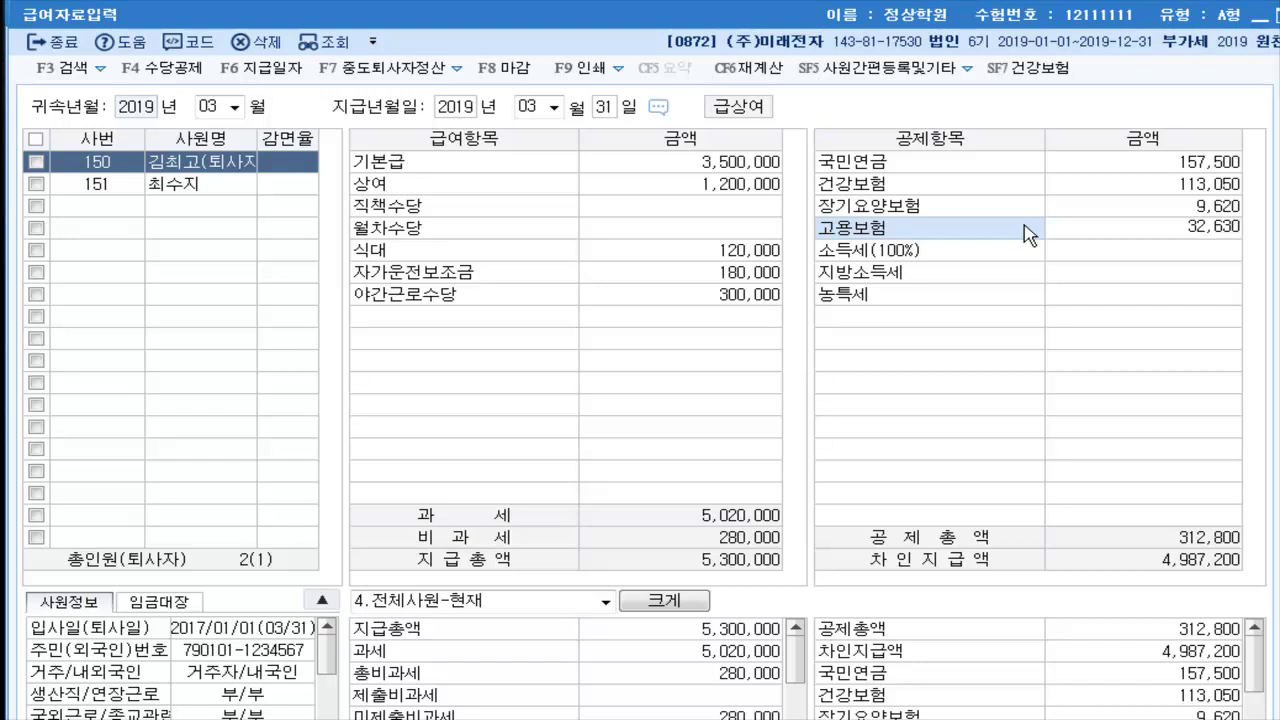
pyautogui.press('Return')
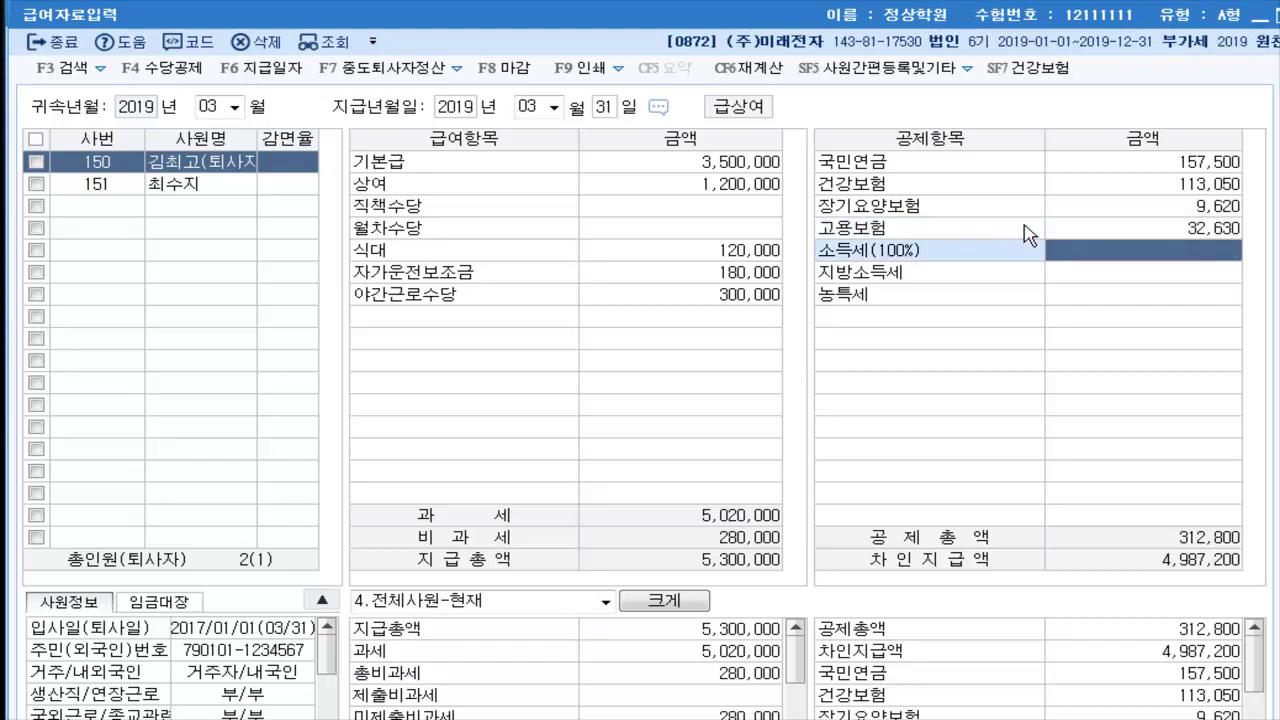
# Run 중도퇴사자정산 for the resigned employee, apply it to the March payroll, and close 급여자료입력
pyautogui.press('F7')
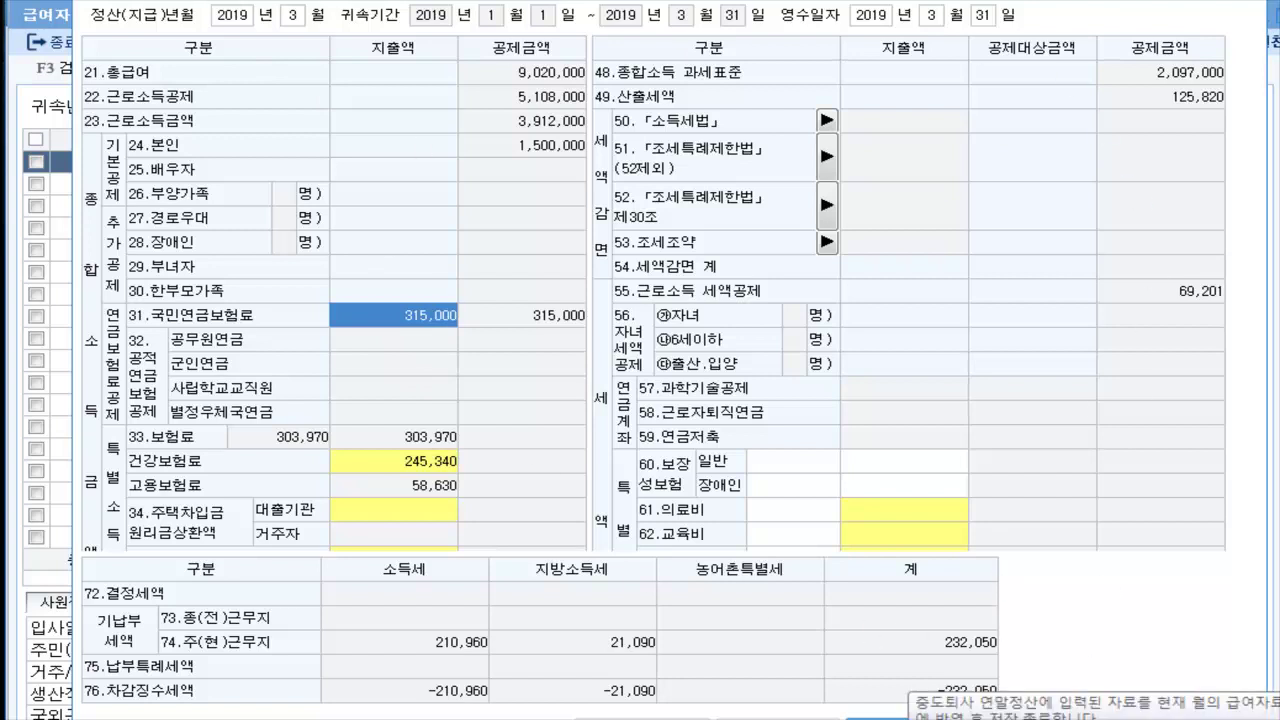
pyautogui.click(905, 716)
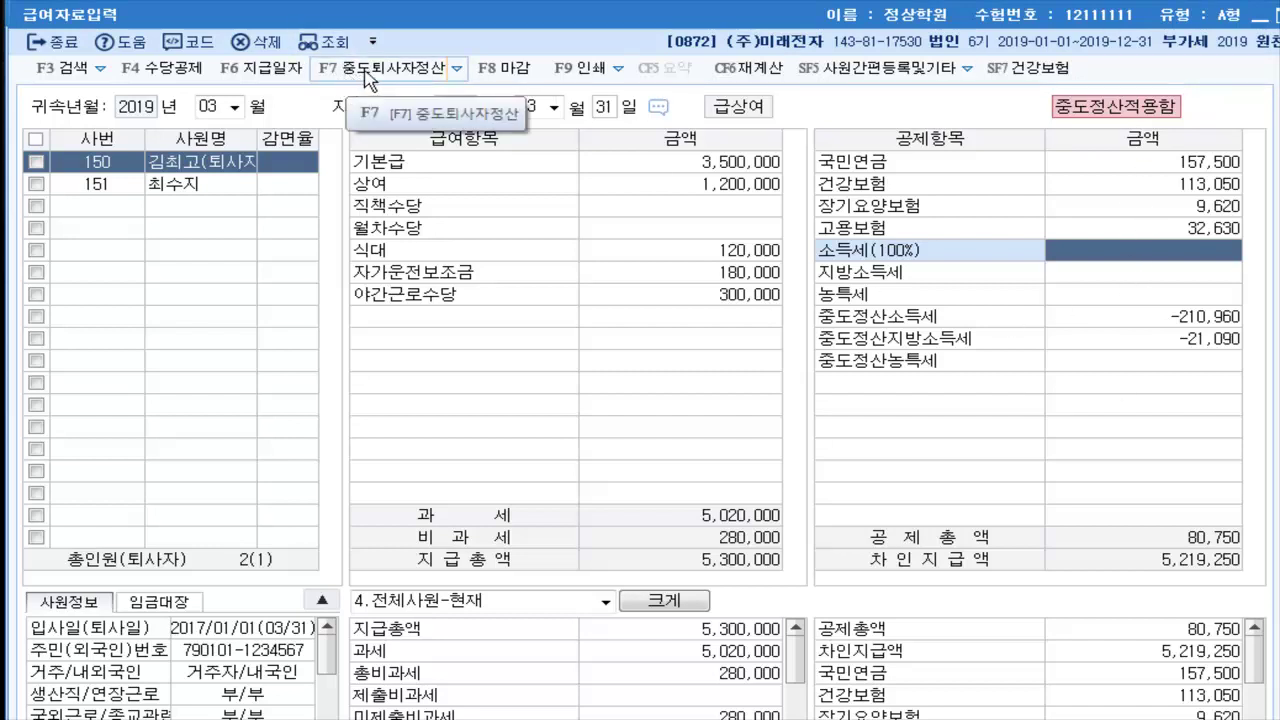
pyautogui.click(457, 69)
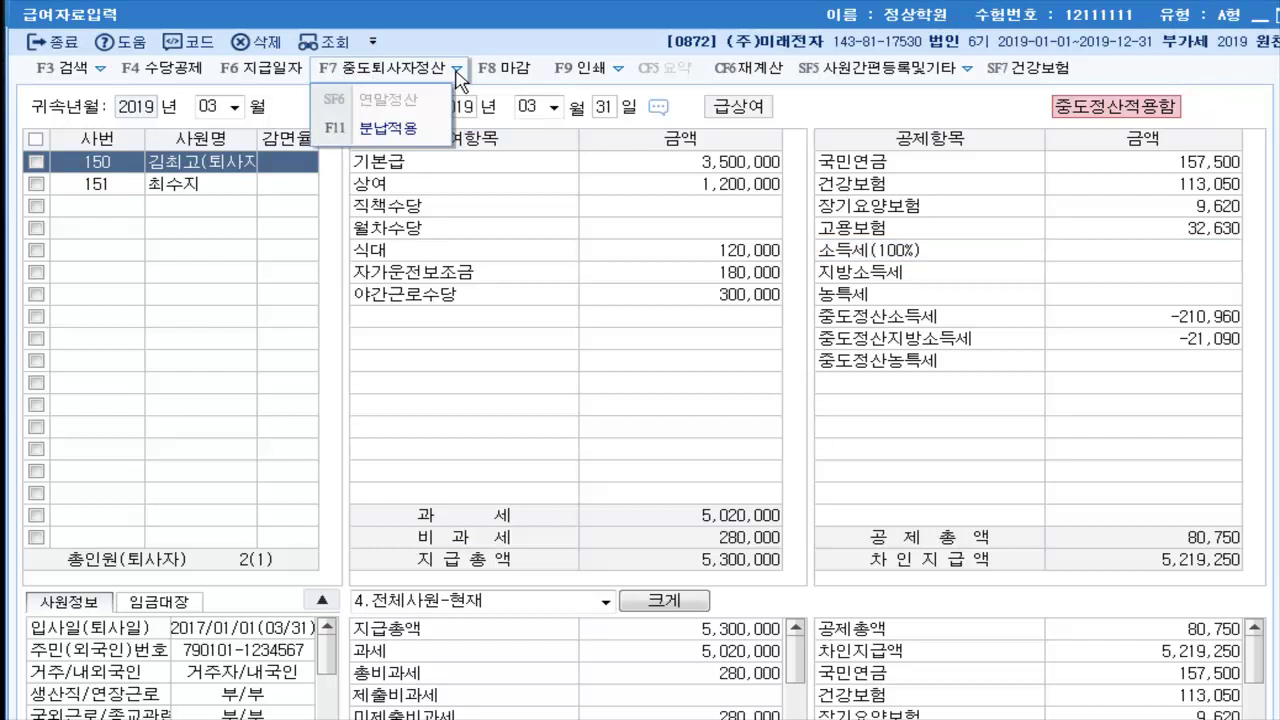
pyautogui.click(400, 78)
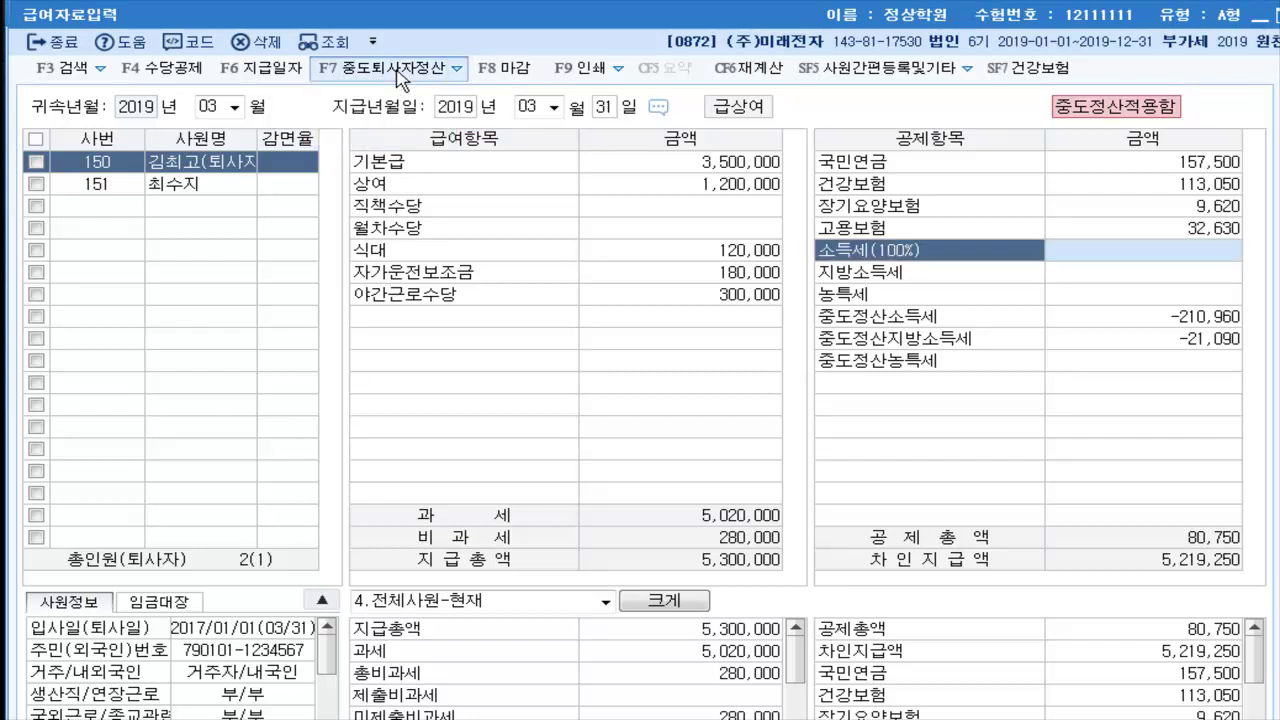
pyautogui.click(398, 74)
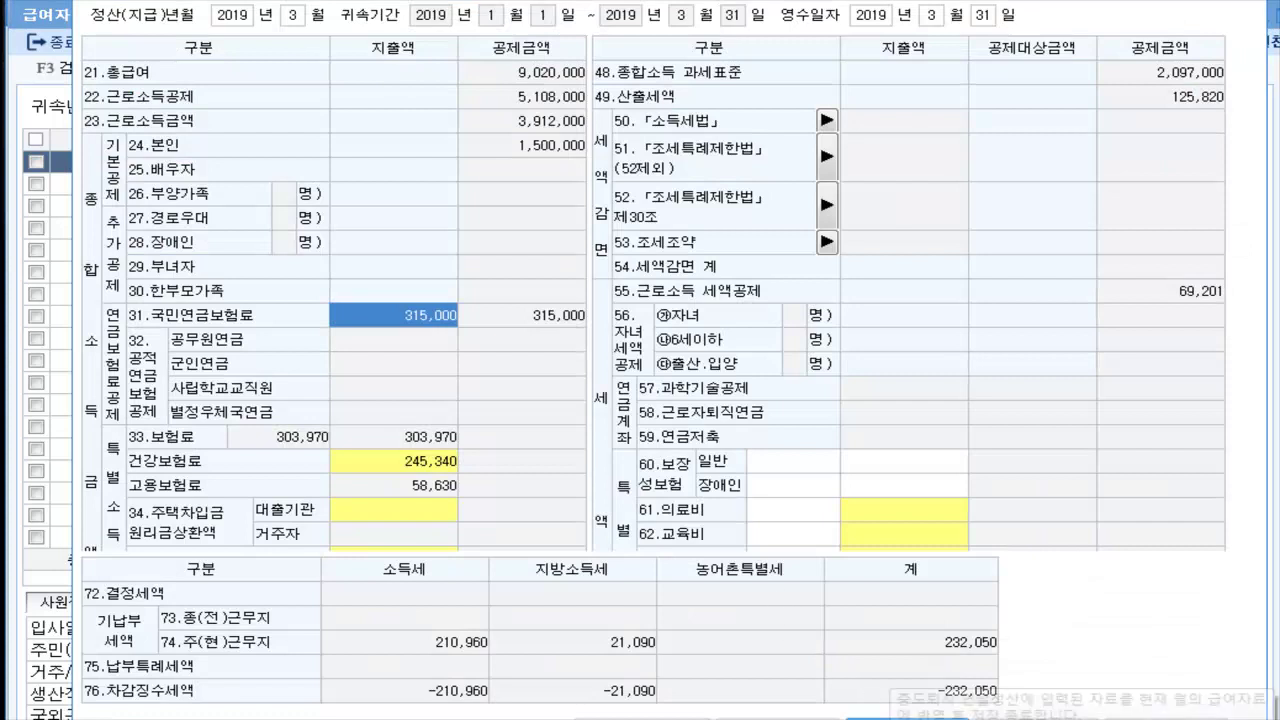
pyautogui.click(905, 718)
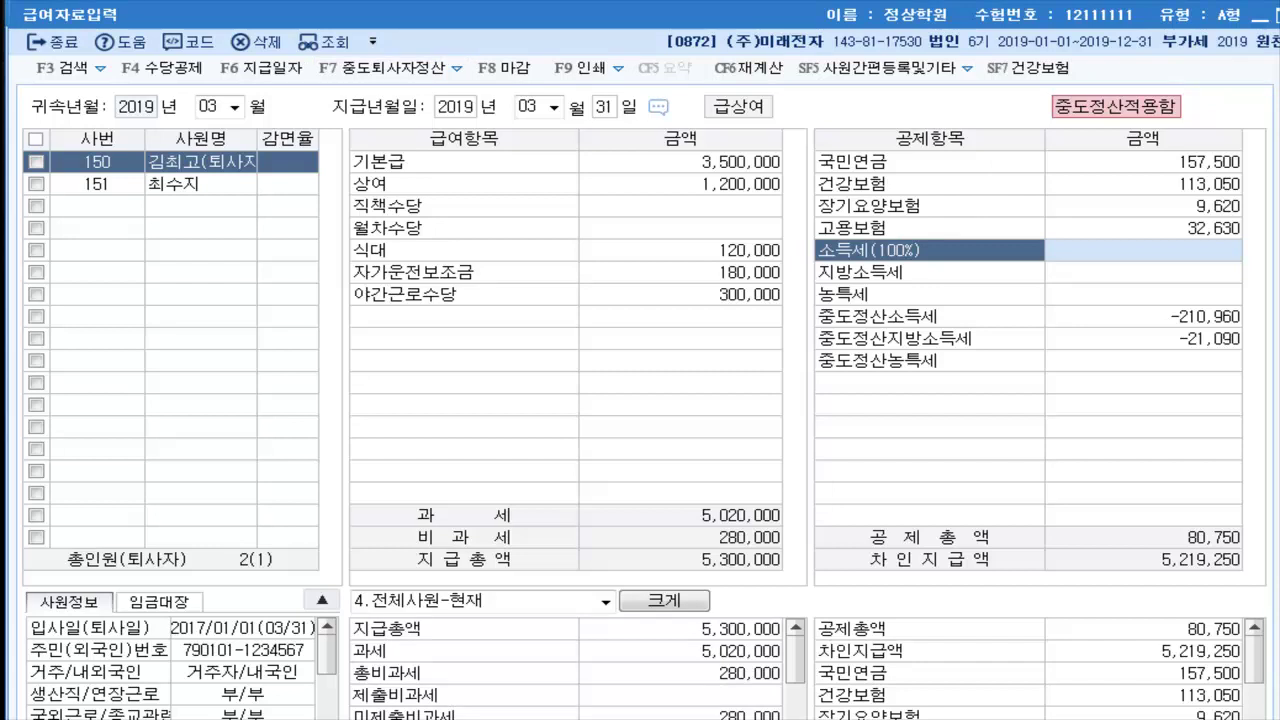
pyautogui.press('Escape')
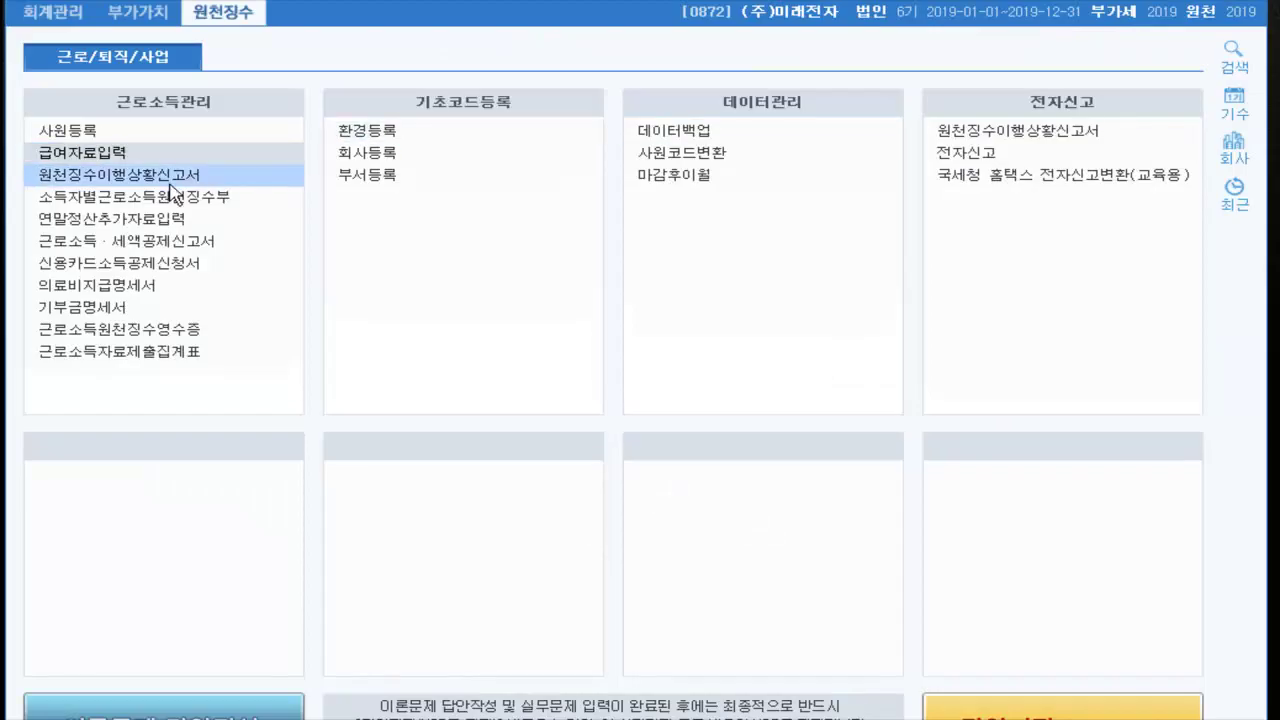
# Open 원천징수이행상황신고서 and set 귀속기간 to 2019년 03월 through 2019년 03월
pyautogui.click(97, 177)
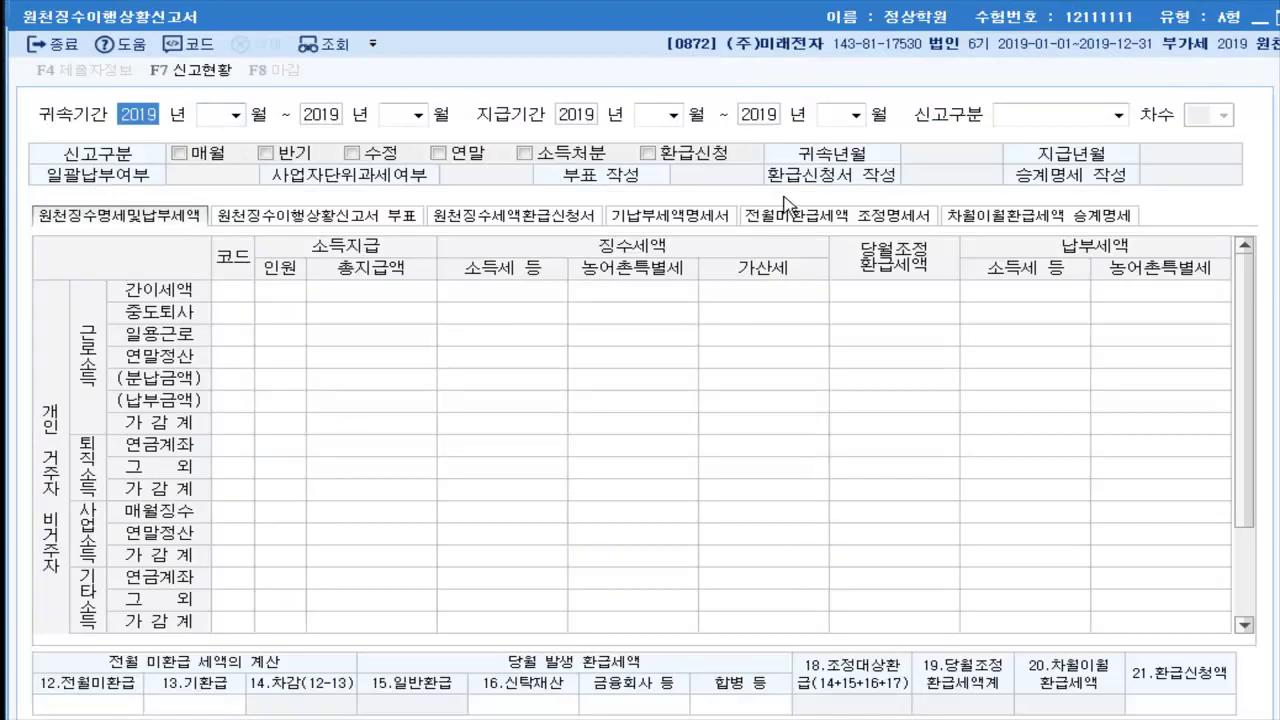
pyautogui.press('Return')
pyautogui.write('03')
pyautogui.press('Return')
pyautogui.press('Return')
pyautogui.write('03')
pyautogui.press('Return')
# Load the report for 지급기간 2019년 03월 through 03월 with 신고구분 1.정기신고, and save it on closing
pyautogui.press('Return')
pyautogui.write('03')
pyautogui.press('Return')
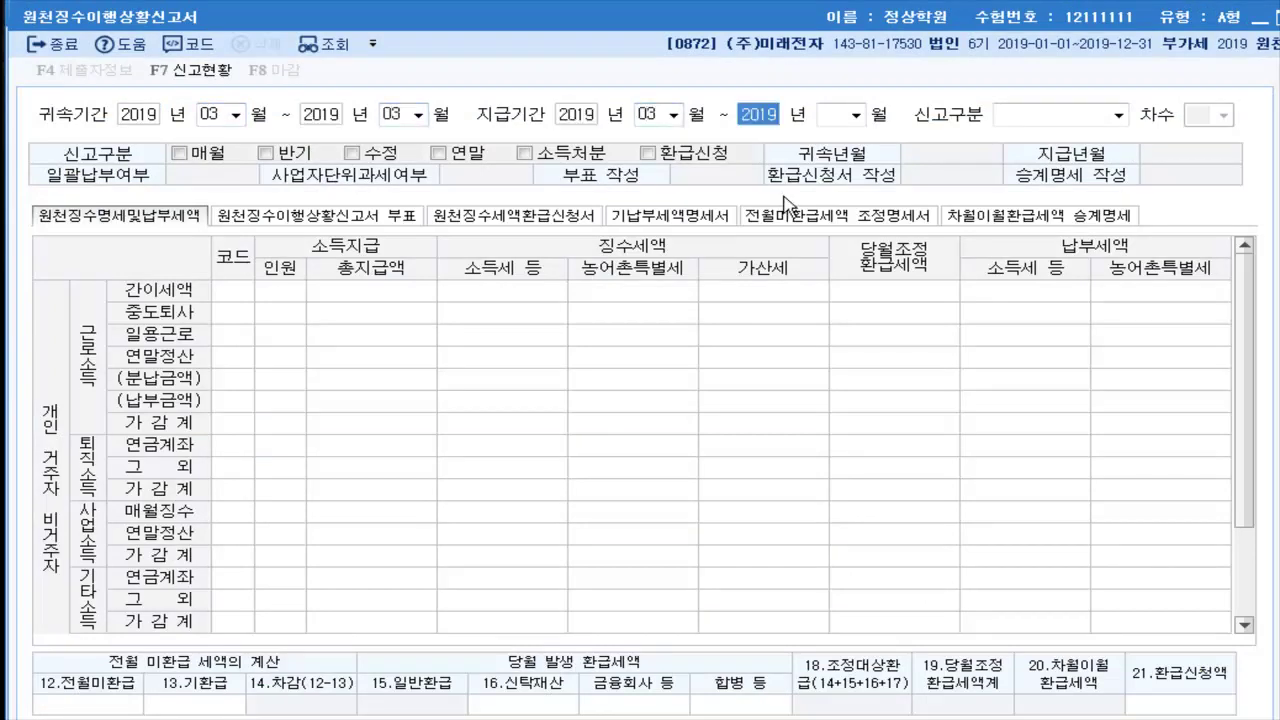
pyautogui.press('Return')
pyautogui.write('03')
pyautogui.press('Return')
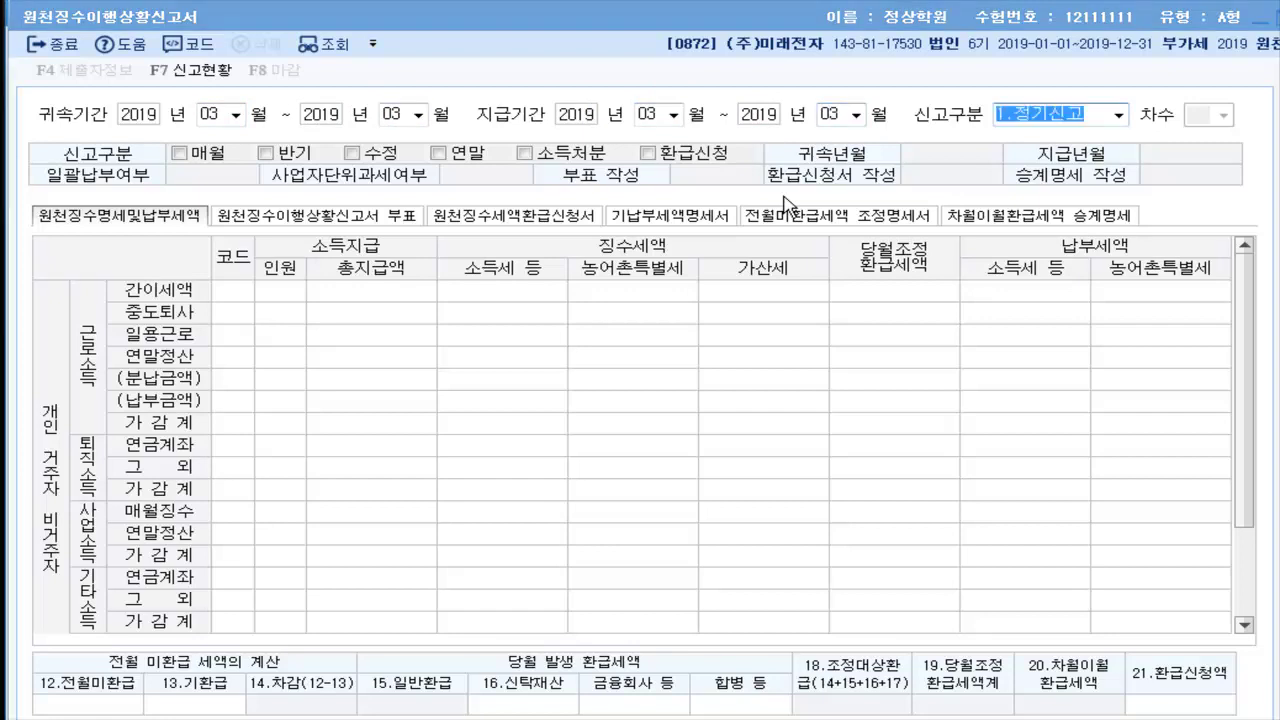
pyautogui.press('Return')
pyautogui.click(945, 458)
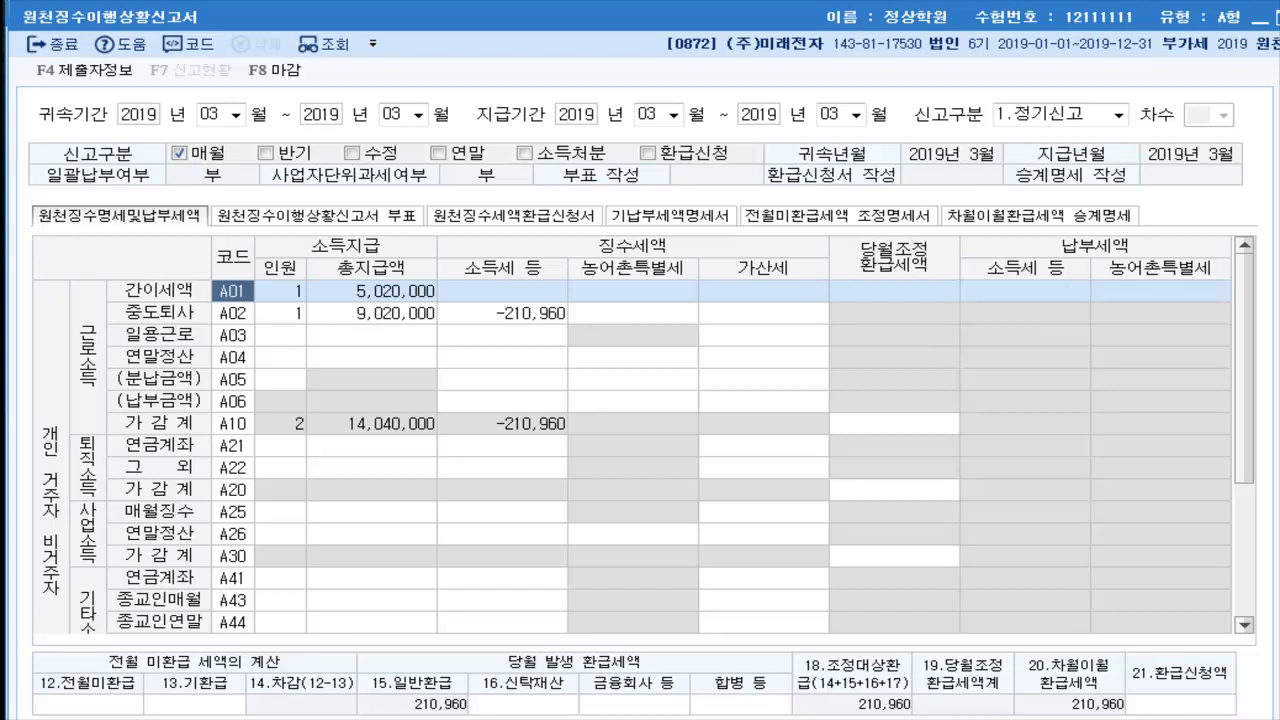
pyautogui.press('Escape')
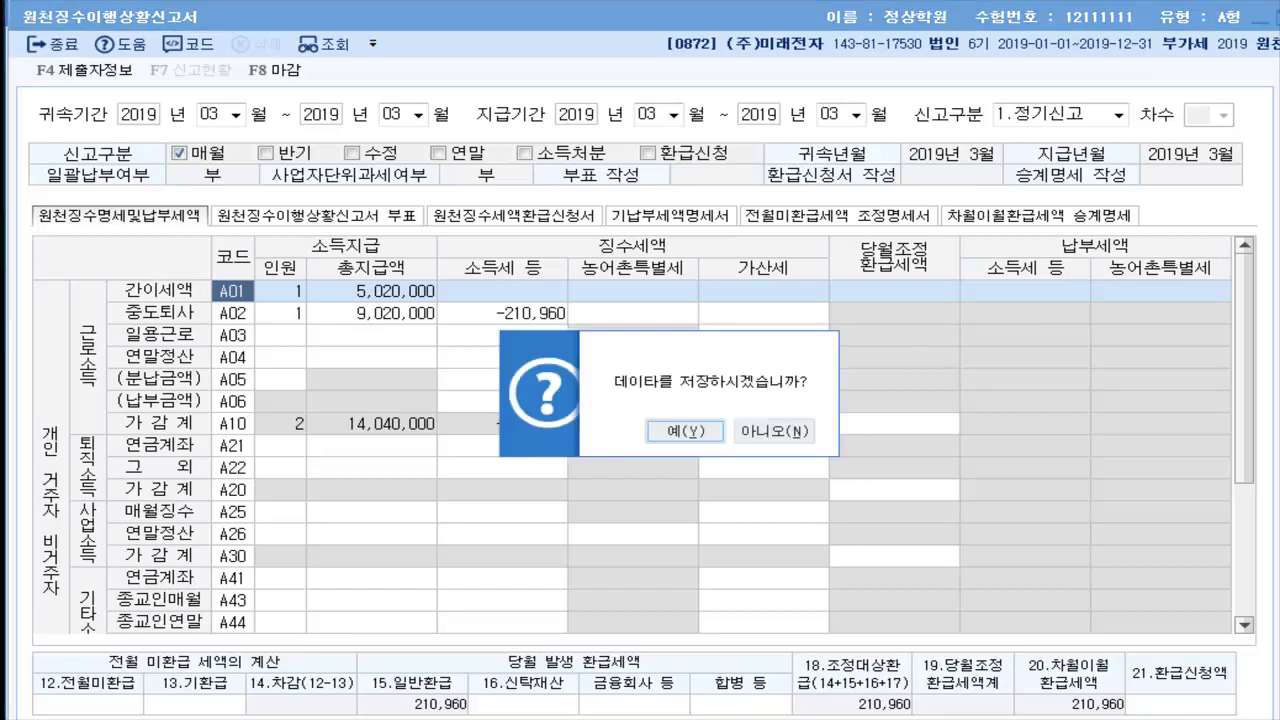
pyautogui.click(686, 432)
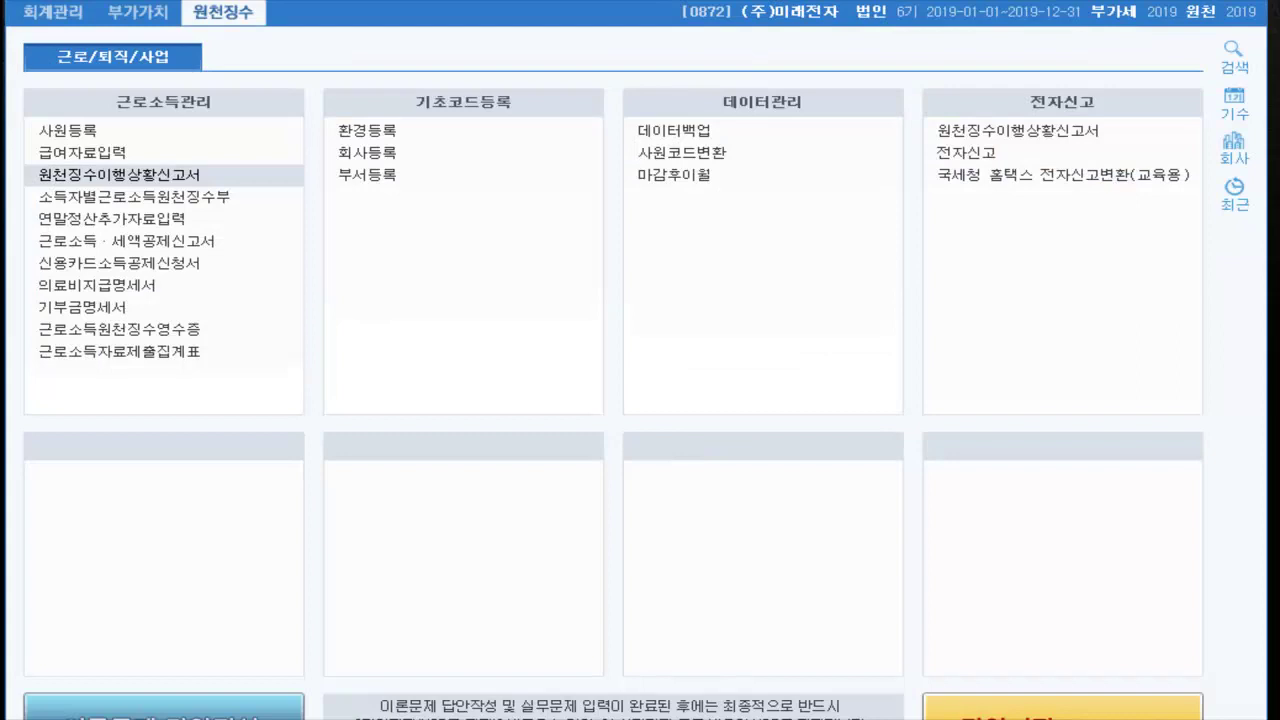
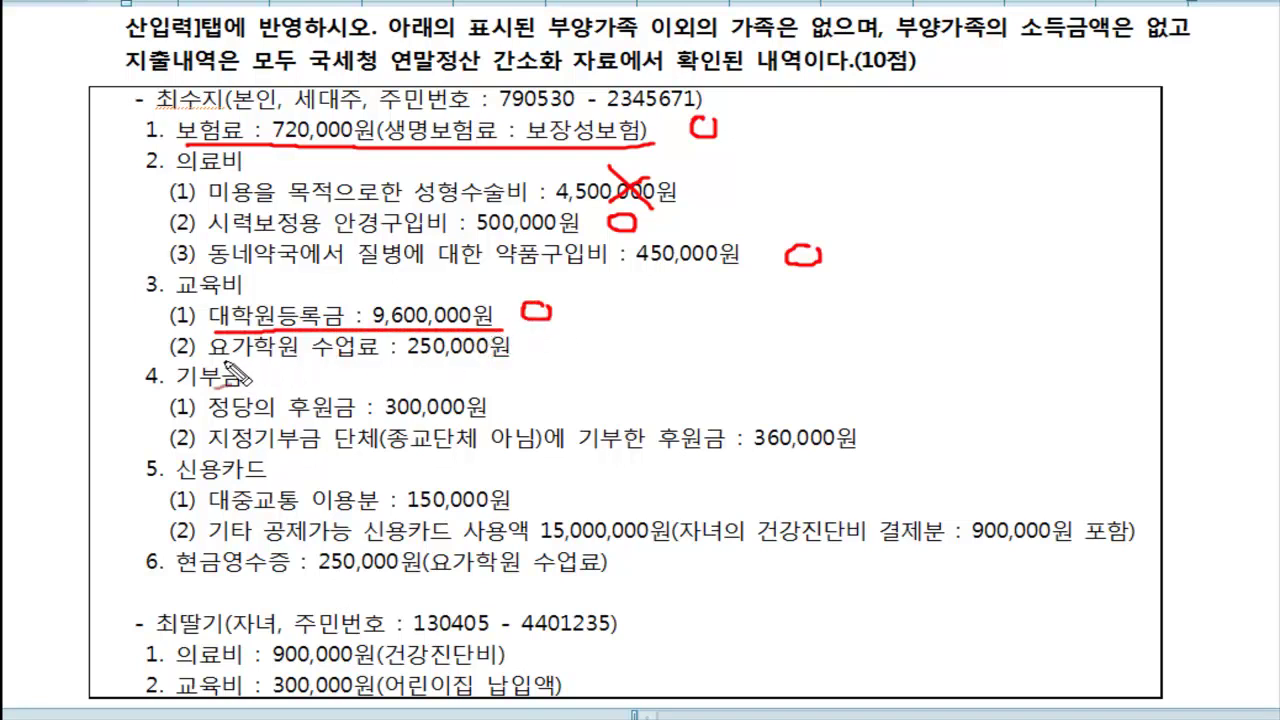
# Review which education, donation, credit card, cash receipt and child's expense items in the problem document qualify for deduction
pyautogui.moveTo(470, 338)
pyautogui.mouseDown()
pyautogui.moveTo(445, 366)
pyautogui.moveTo(486, 370)
pyautogui.mouseUp()
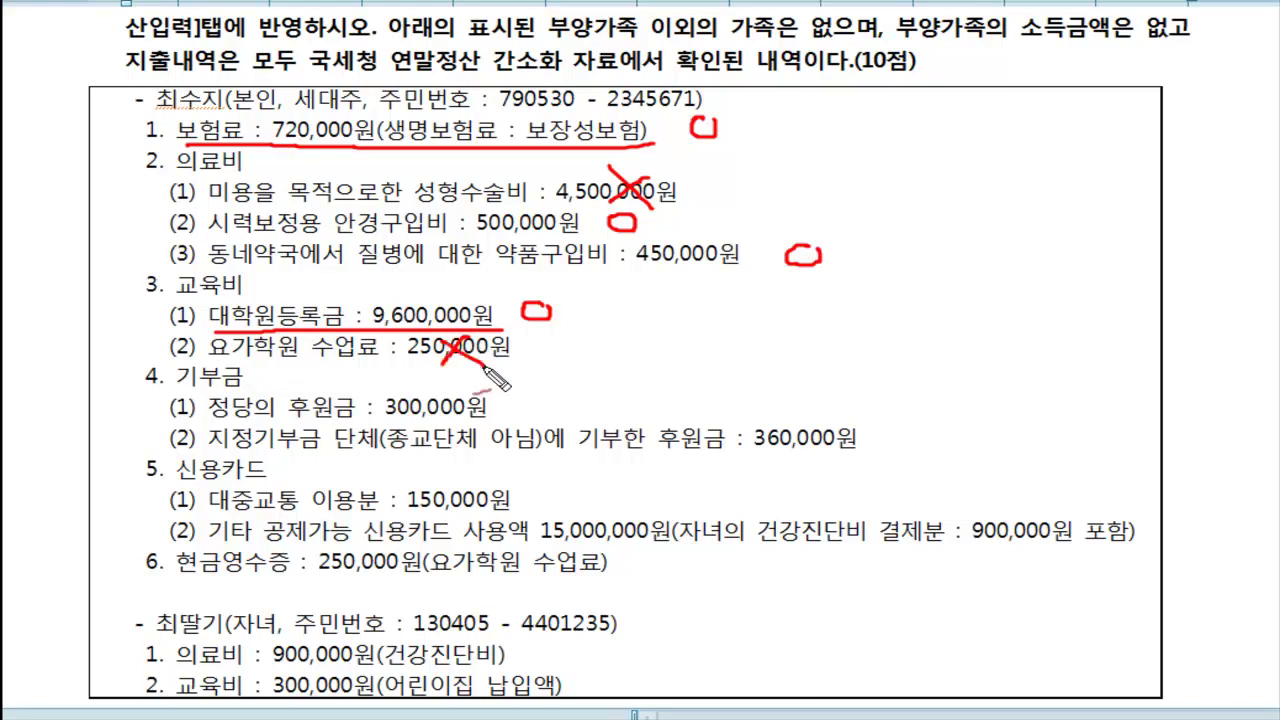
pyautogui.moveTo(220, 414)
pyautogui.mouseDown()
pyautogui.moveTo(524, 398)
pyautogui.moveTo(508, 404)
pyautogui.mouseUp()
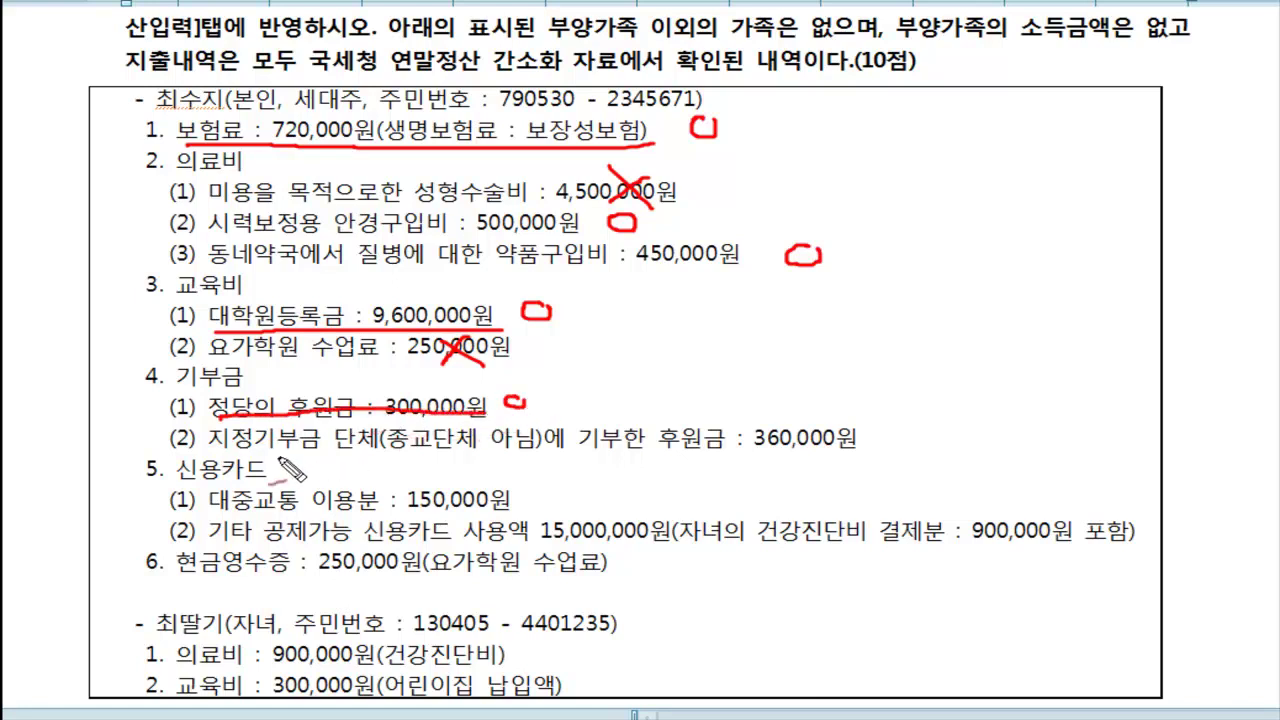
pyautogui.moveTo(210, 458)
pyautogui.mouseDown()
pyautogui.moveTo(872, 464)
pyautogui.moveTo(872, 448)
pyautogui.moveTo(900, 431)
pyautogui.moveTo(899, 449)
pyautogui.mouseUp()
pyautogui.moveTo(215, 513)
pyautogui.mouseDown()
pyautogui.moveTo(498, 510)
pyautogui.moveTo(572, 490)
pyautogui.moveTo(545, 493)
pyautogui.mouseUp()
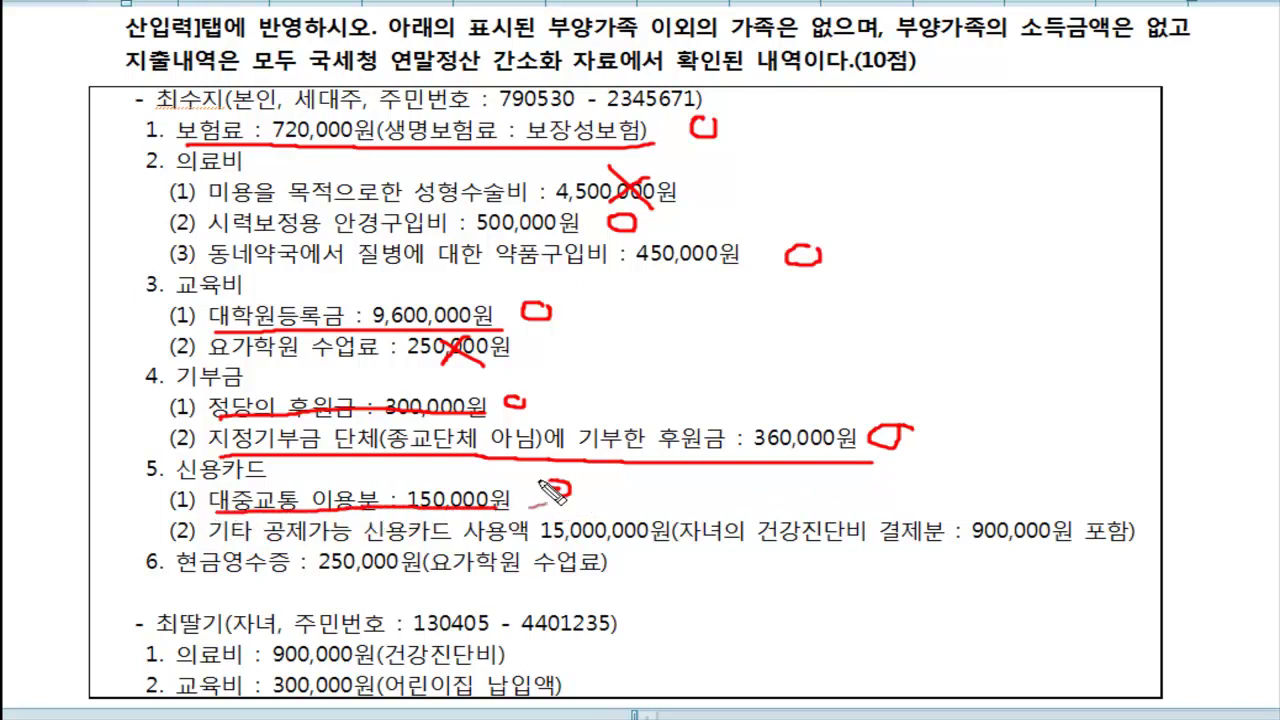
pyautogui.moveTo(212, 546); pyautogui.dragTo(712, 542)
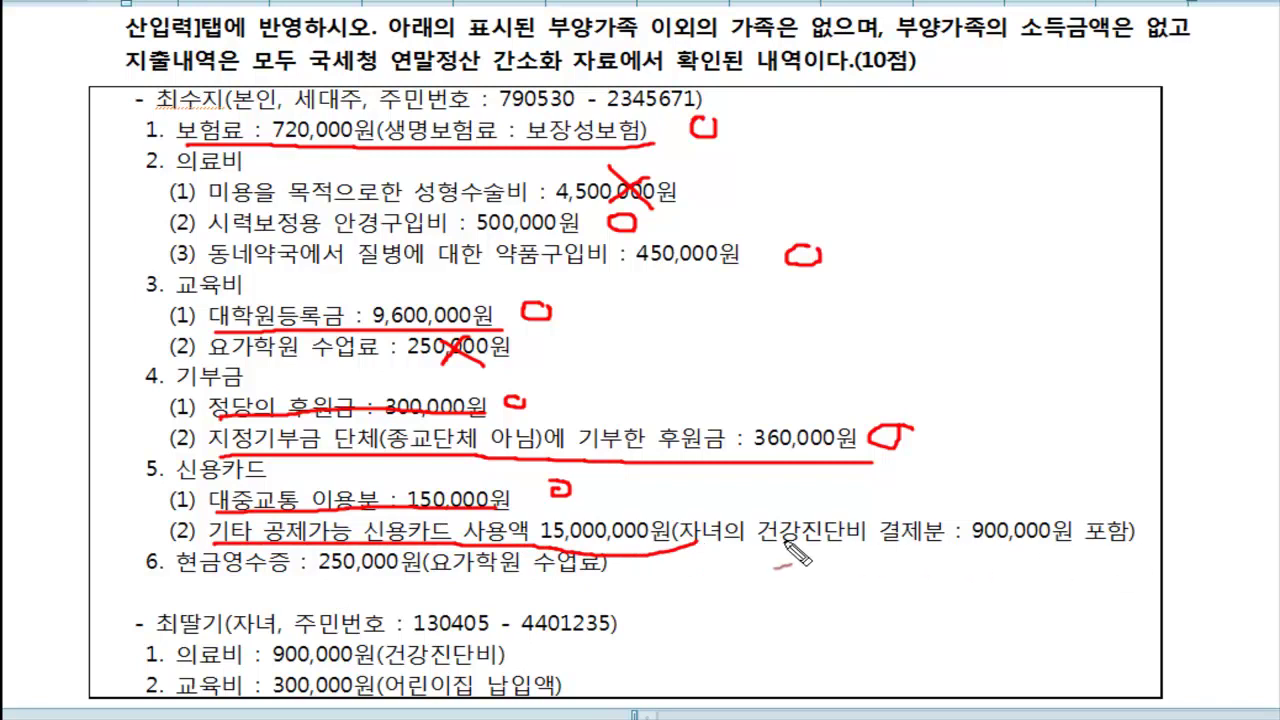
pyautogui.moveTo(630, 508)
pyautogui.mouseDown()
pyautogui.moveTo(656, 496)
pyautogui.moveTo(641, 497)
pyautogui.mouseUp()
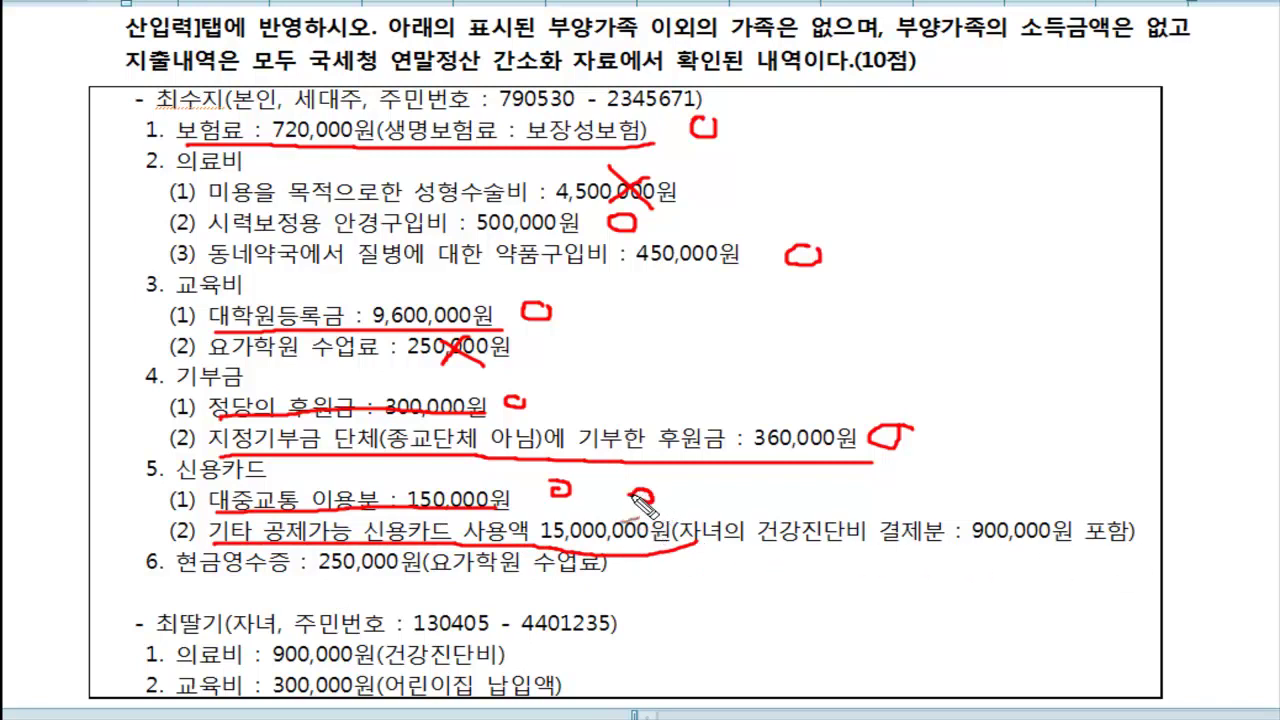
pyautogui.moveTo(176, 575); pyautogui.dragTo(596, 580)
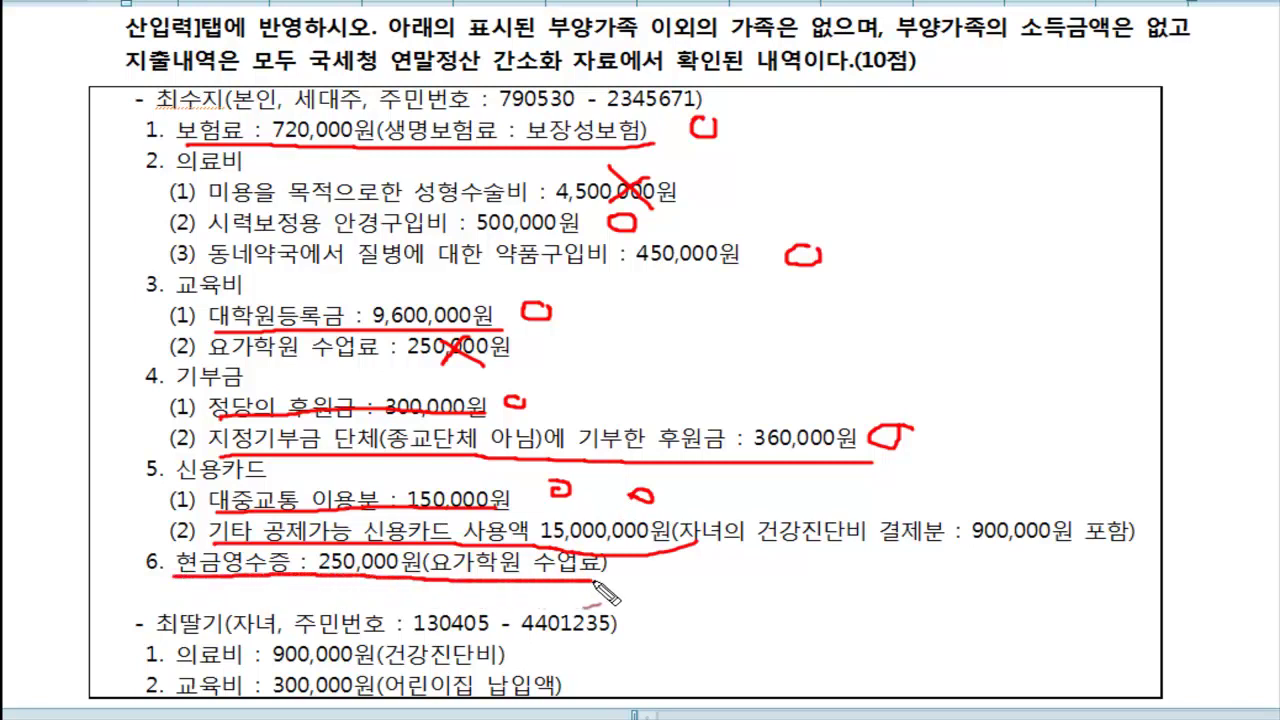
pyautogui.moveTo(680, 572)
pyautogui.mouseDown()
pyautogui.moveTo(664, 564)
pyautogui.moveTo(655, 582)
pyautogui.moveTo(678, 575)
pyautogui.mouseUp()
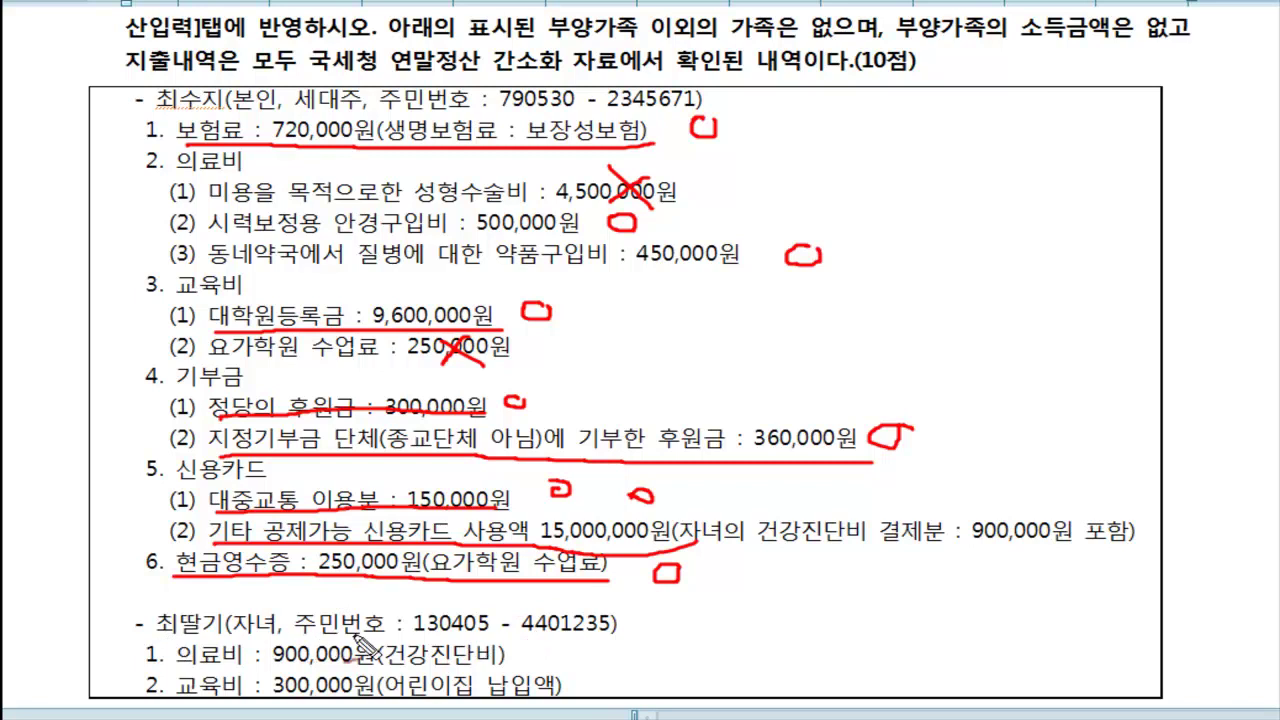
pyautogui.moveTo(175, 666)
pyautogui.mouseDown()
pyautogui.moveTo(535, 662)
pyautogui.moveTo(598, 642)
pyautogui.moveTo(600, 658)
pyautogui.moveTo(575, 645)
pyautogui.mouseUp()
pyautogui.moveTo(175, 700)
pyautogui.mouseDown()
pyautogui.moveTo(565, 700)
pyautogui.moveTo(604, 695)
pyautogui.moveTo(617, 672)
pyautogui.mouseUp()
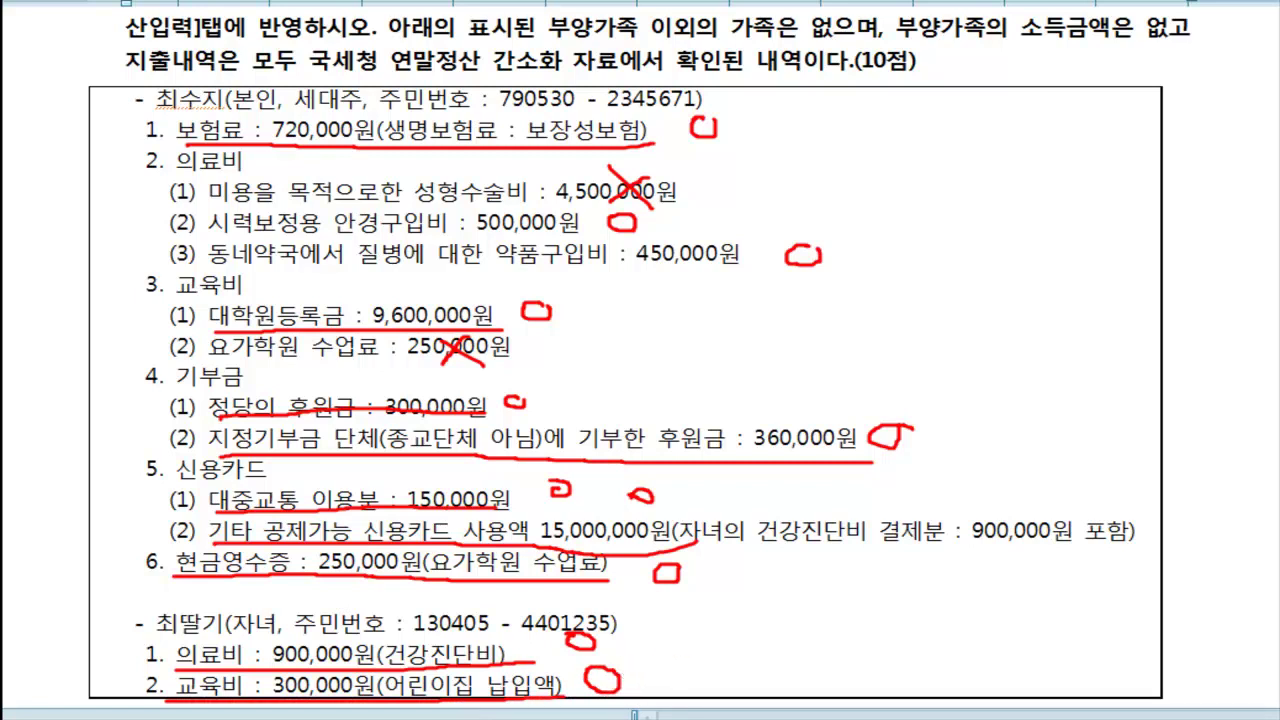
pyautogui.press('Escape')
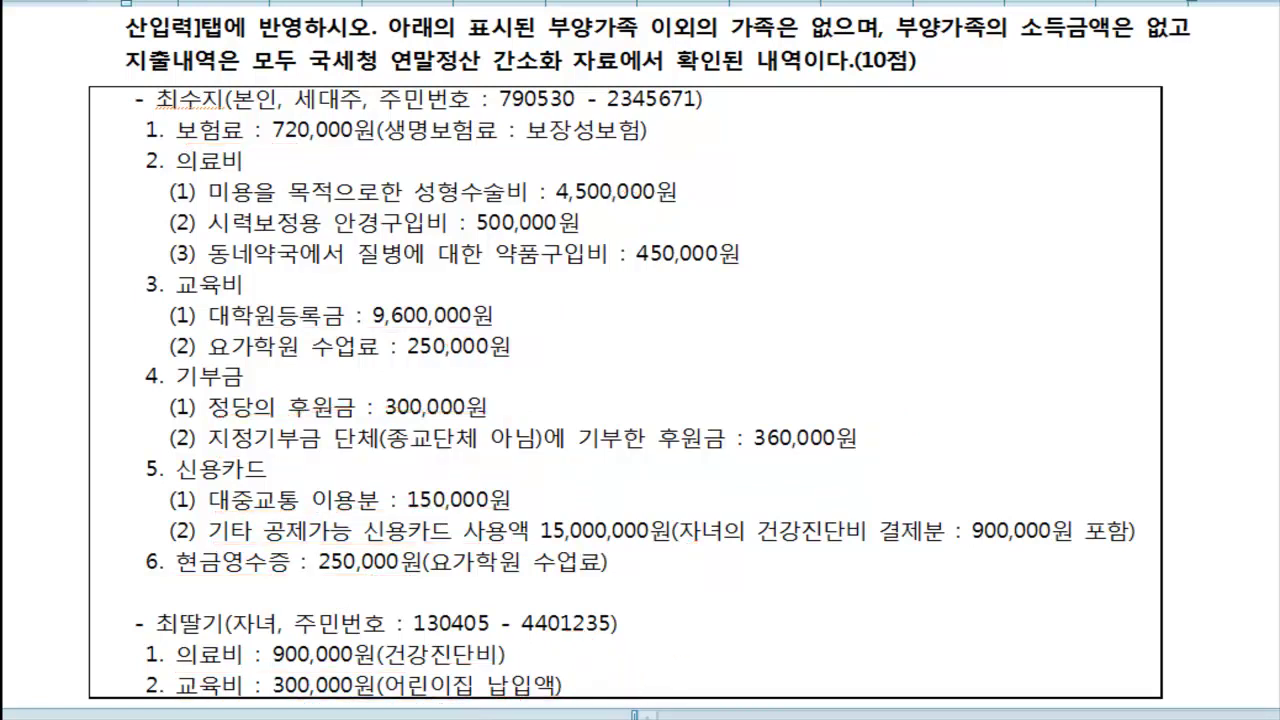
# Switch to the KcLep tax program, open 연말정산추가자료입력 and load all employees
pyautogui.hotkey('alt', 'Tab')
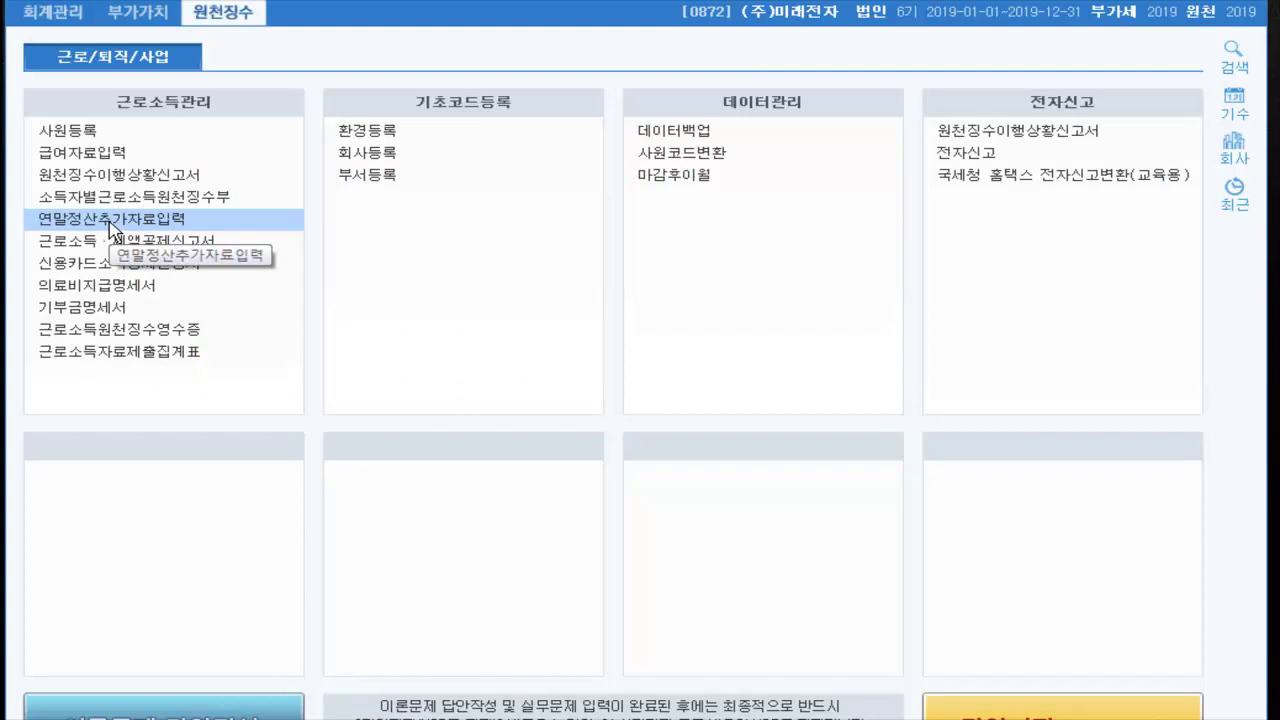
pyautogui.click(112, 228)
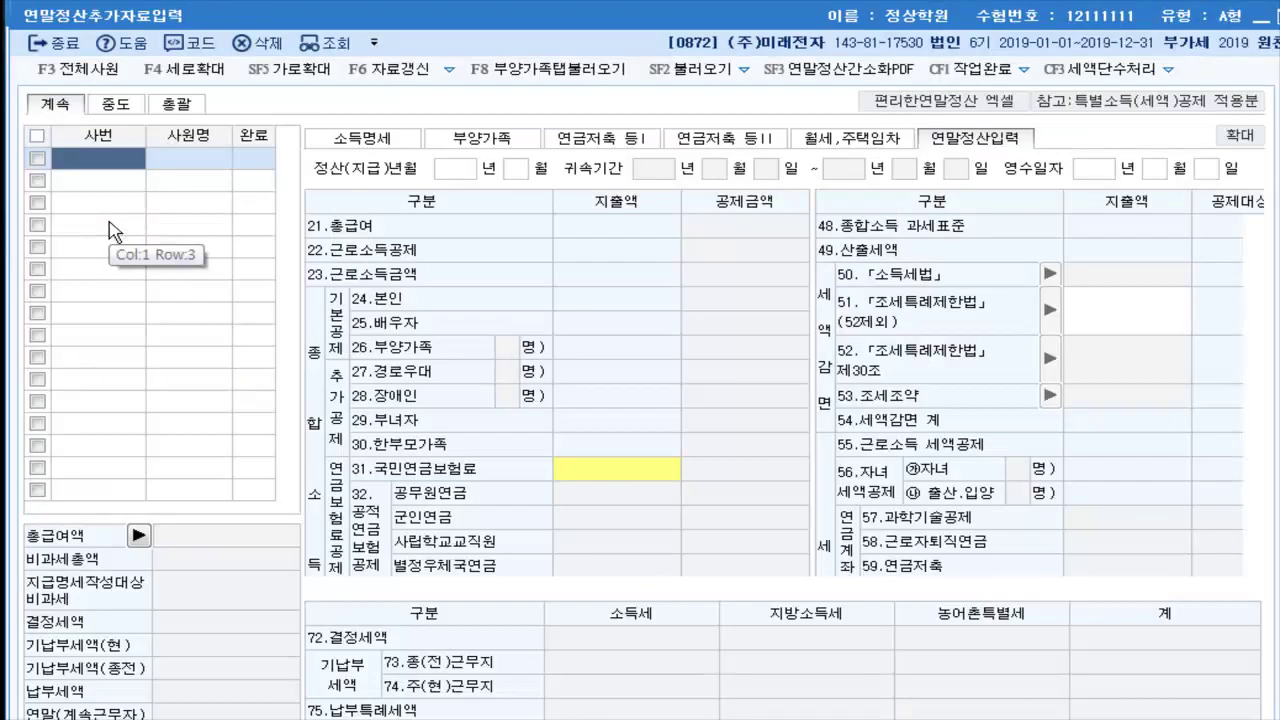
pyautogui.click(81, 72)
pyautogui.click(710, 432)
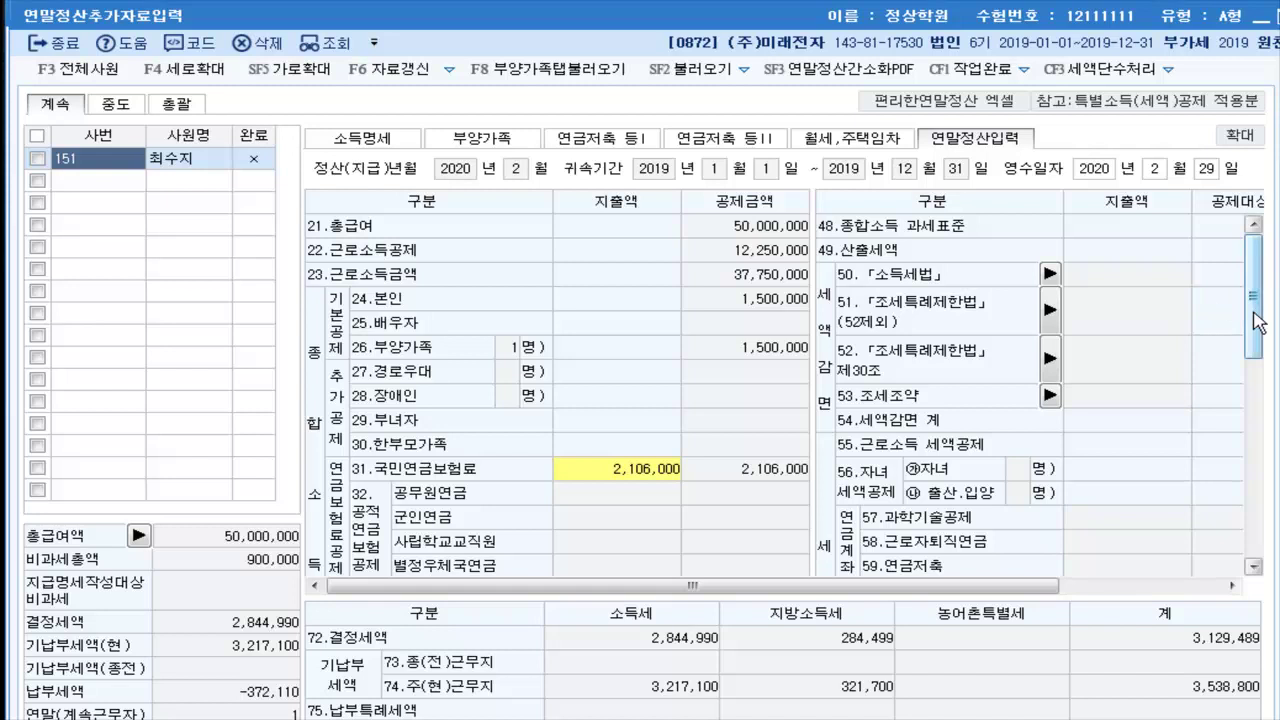
# Set the 지출액 of 60.보장성보험 일반 to 720,000 in 연말정산입력
pyautogui.moveTo(1254, 323); pyautogui.dragTo(1258, 378)
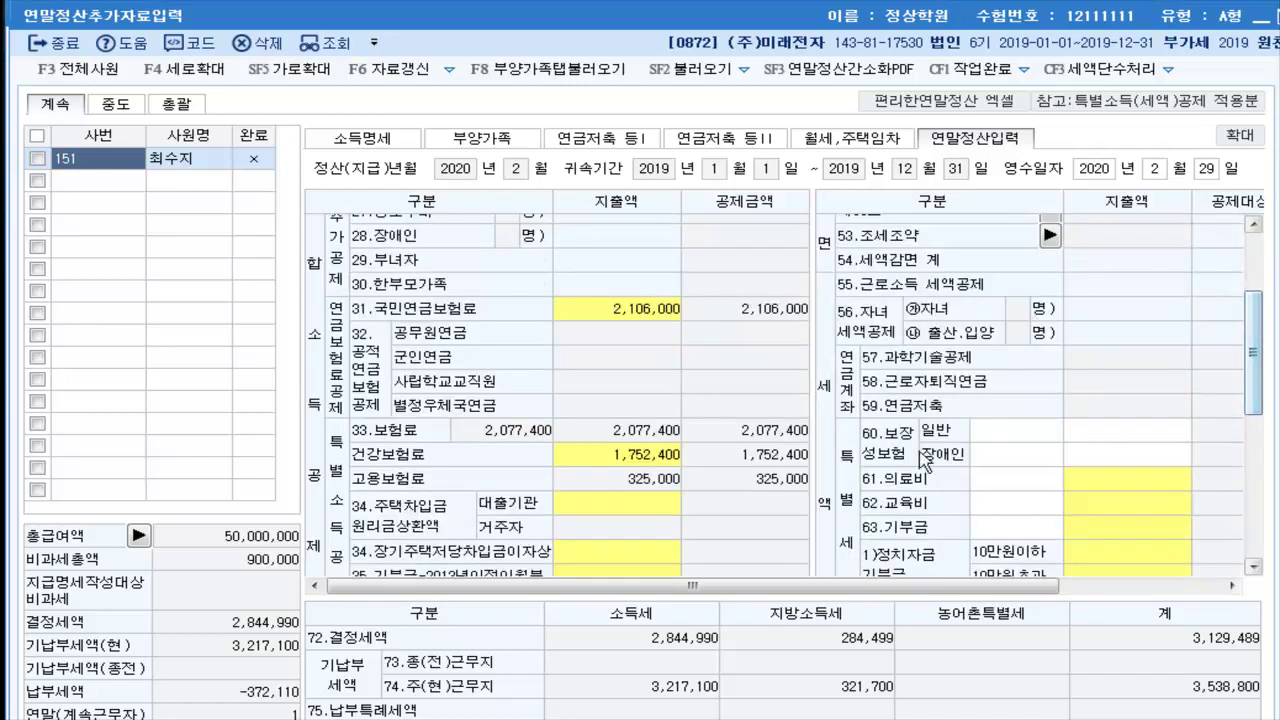
pyautogui.click(1110, 432)
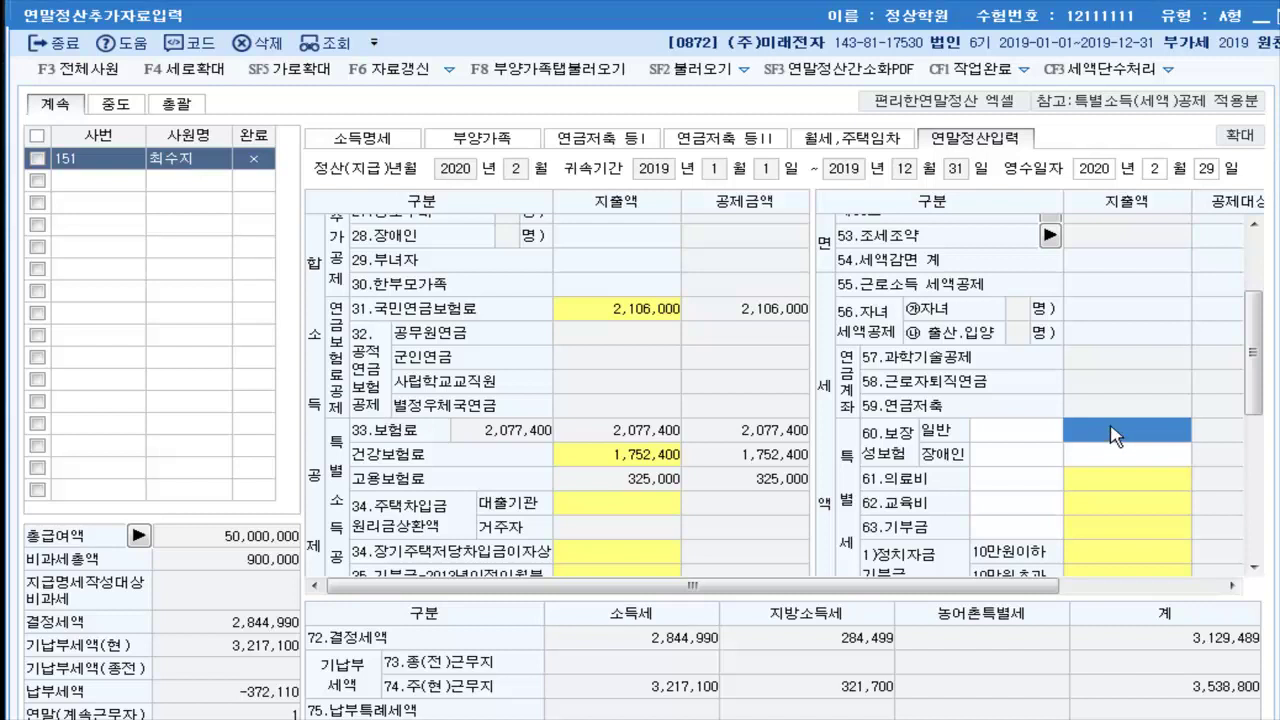
pyautogui.write('720,000')
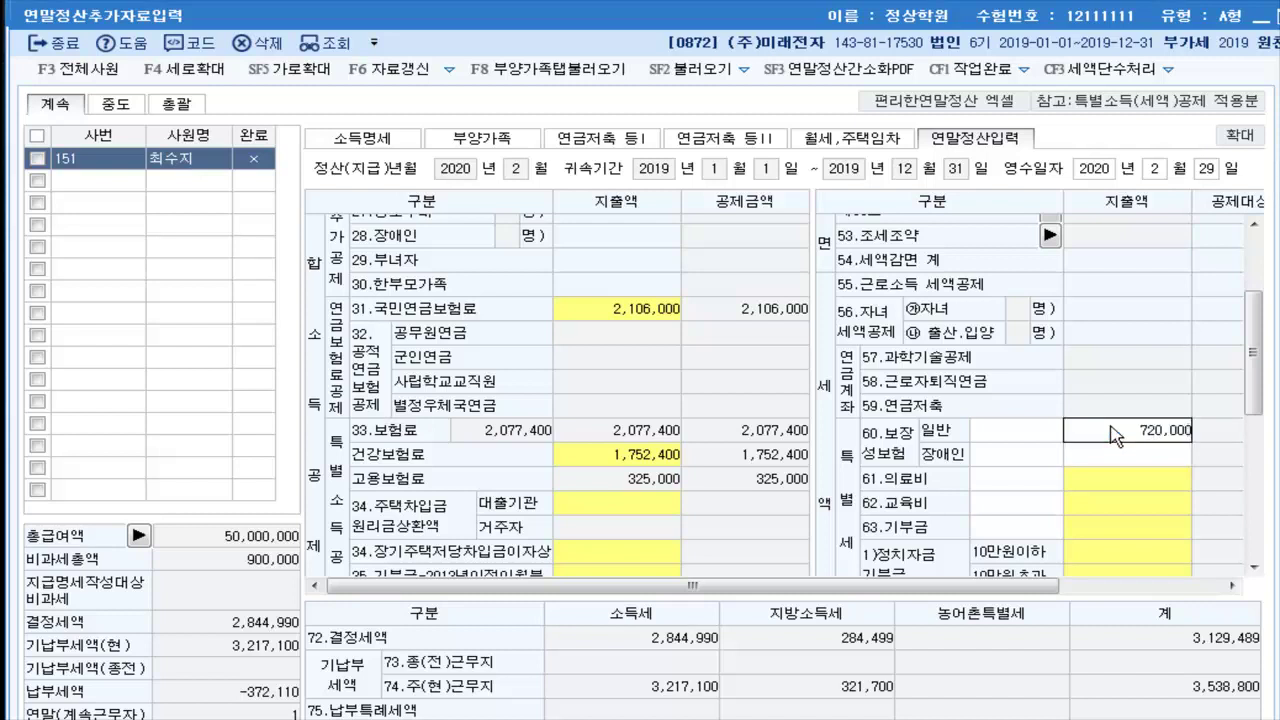
# Enter 950,000 as the 본인,65세 이상자 spending under 61.의료비 and confirm the medical expenses
pyautogui.press('Return')
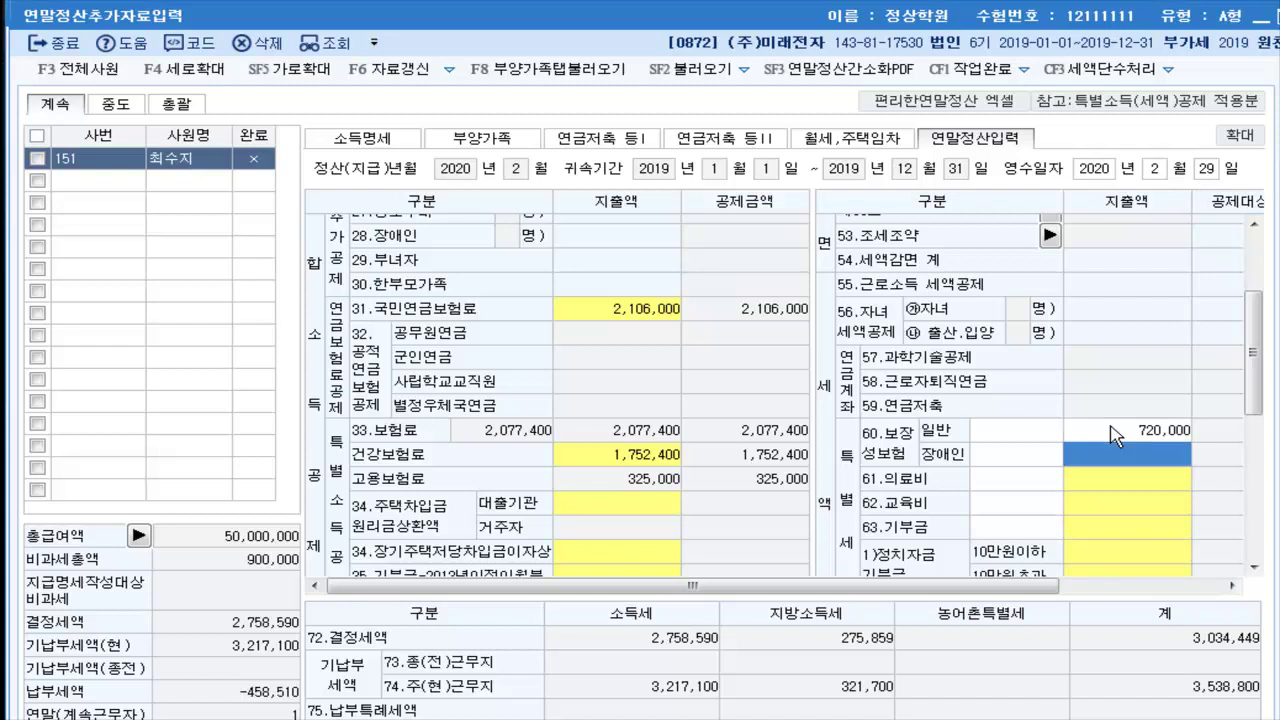
pyautogui.click(1118, 489)
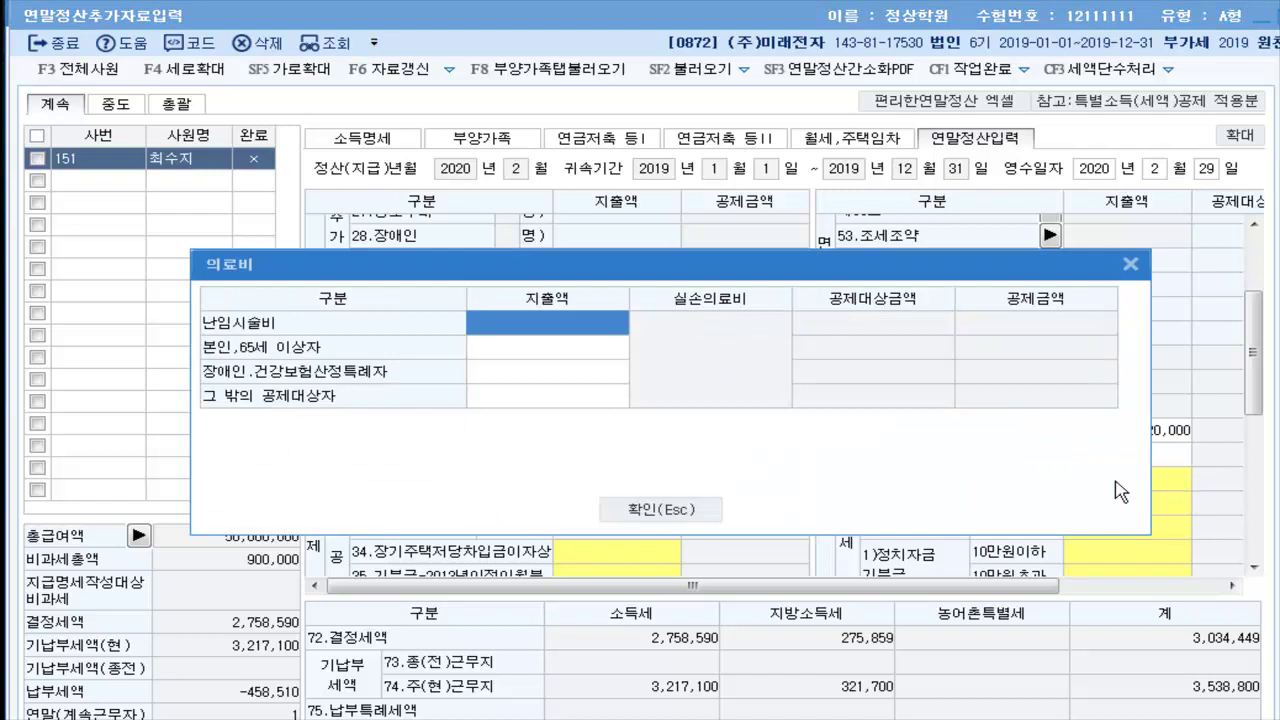
pyautogui.click(541, 359)
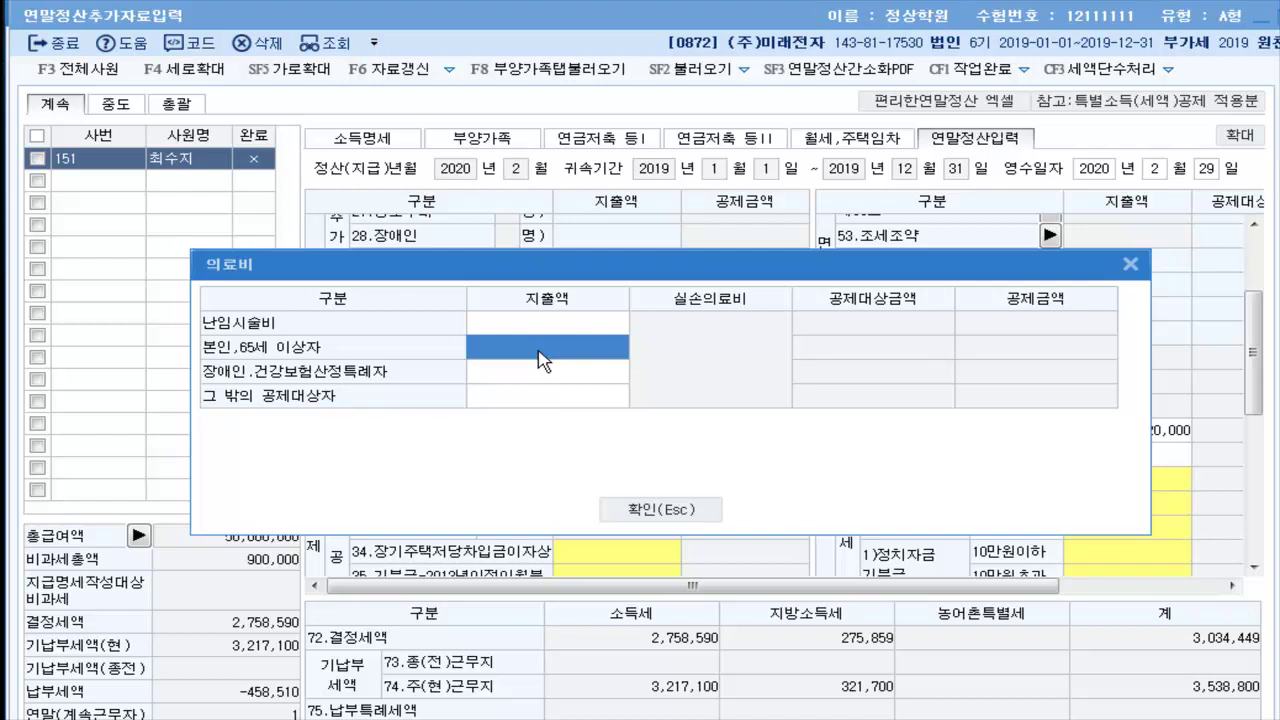
pyautogui.click(539, 352)
pyautogui.write('950,000')
pyautogui.press('Return')
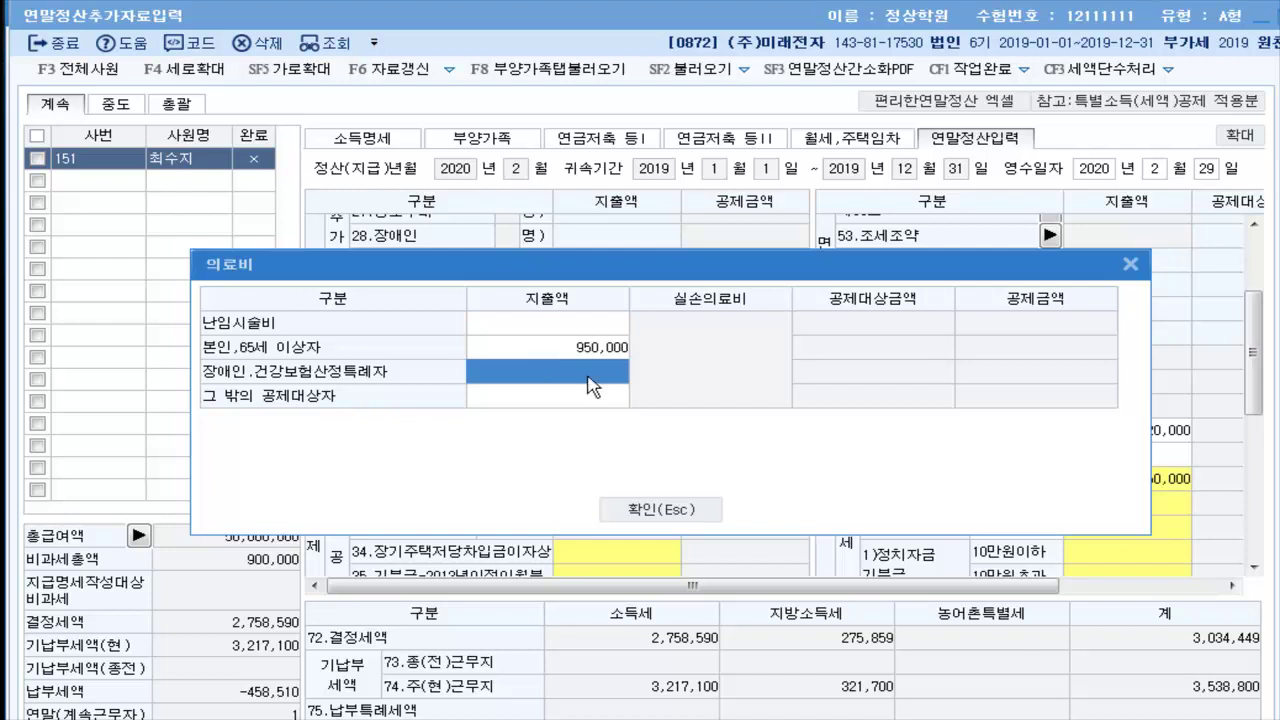
pyautogui.click(667, 514)
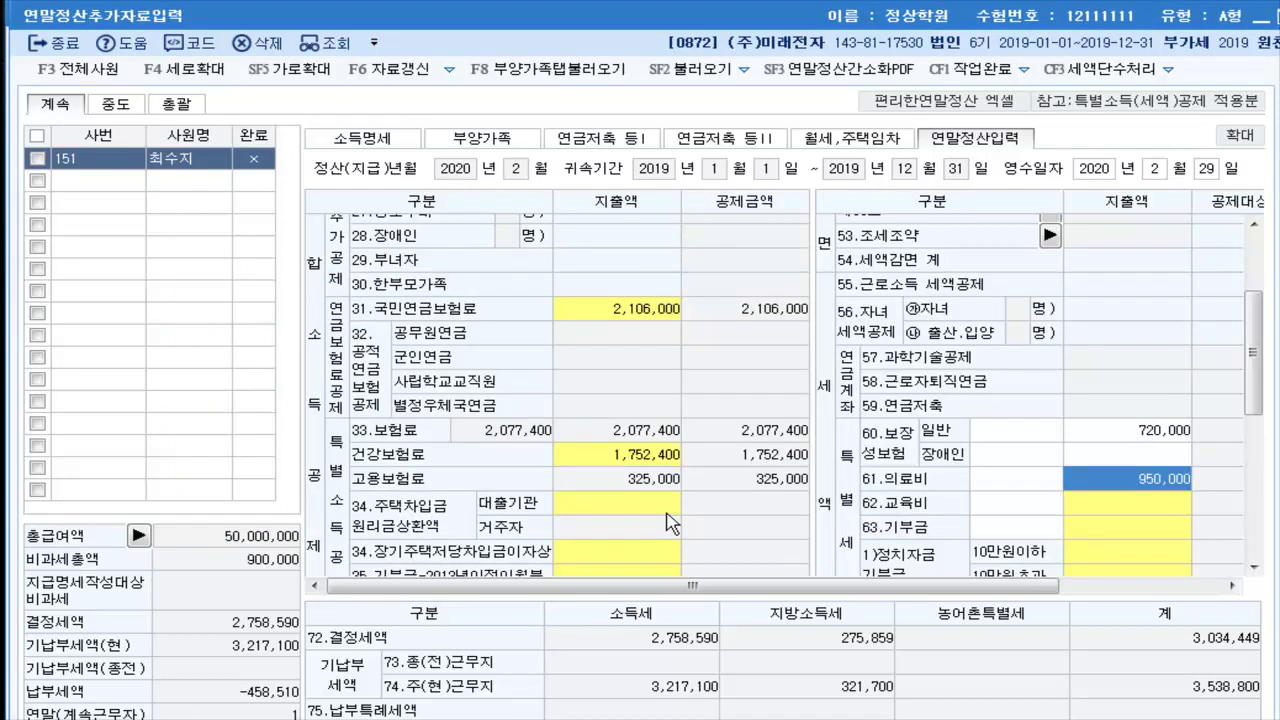
# Enter 9,600,000 as the 본인(전액) spending under 62.교육비 and confirm the education expenses
pyautogui.click(1150, 514)
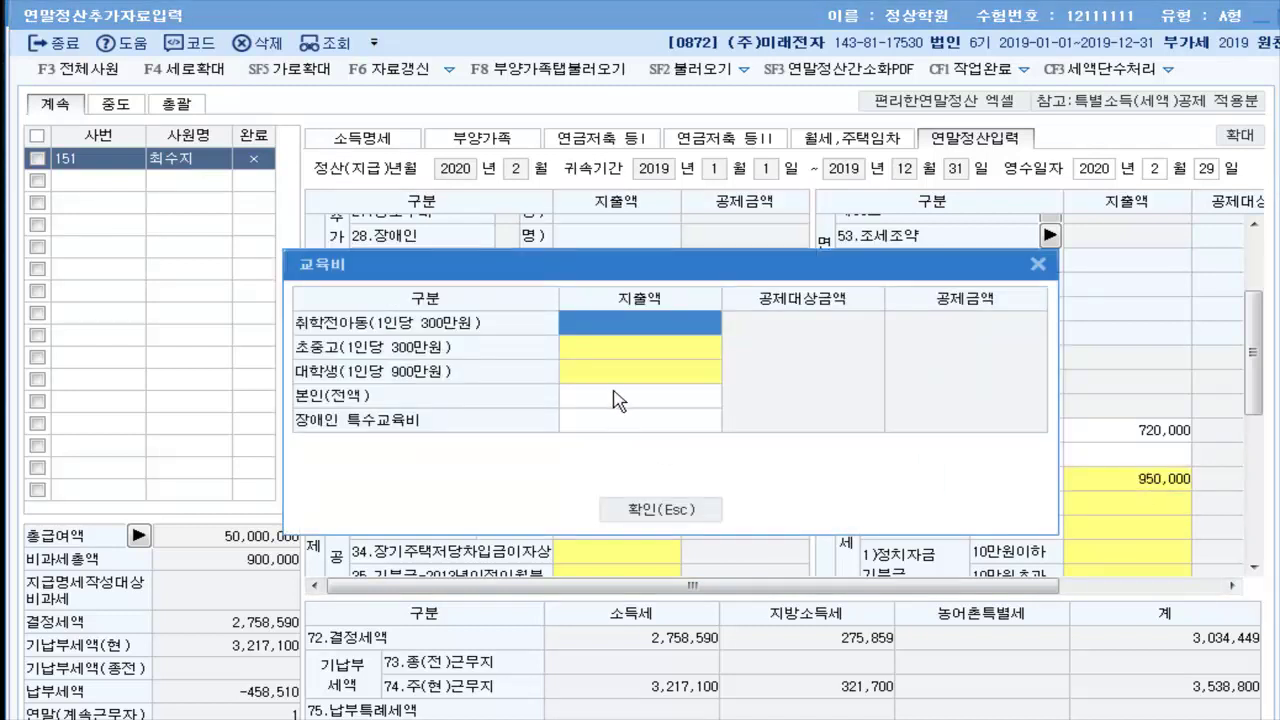
pyautogui.click(619, 401)
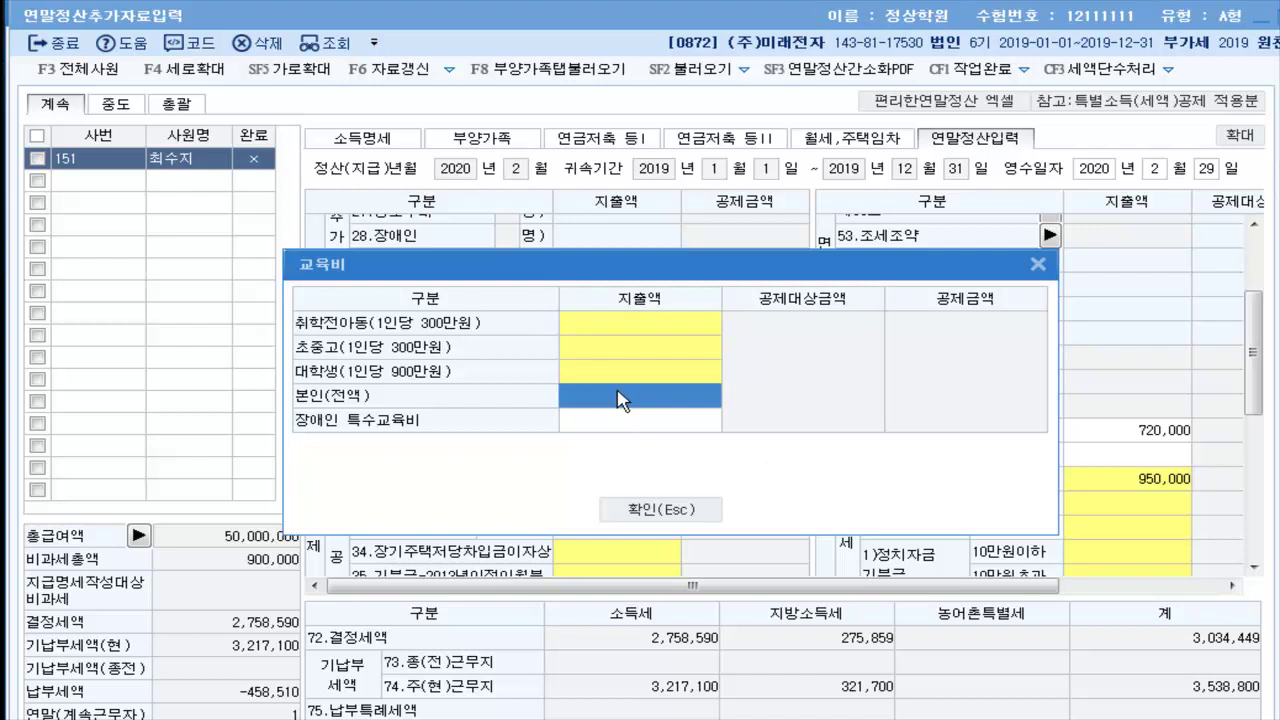
pyautogui.click(619, 400)
pyautogui.write('9,600,000')
pyautogui.press('Return')
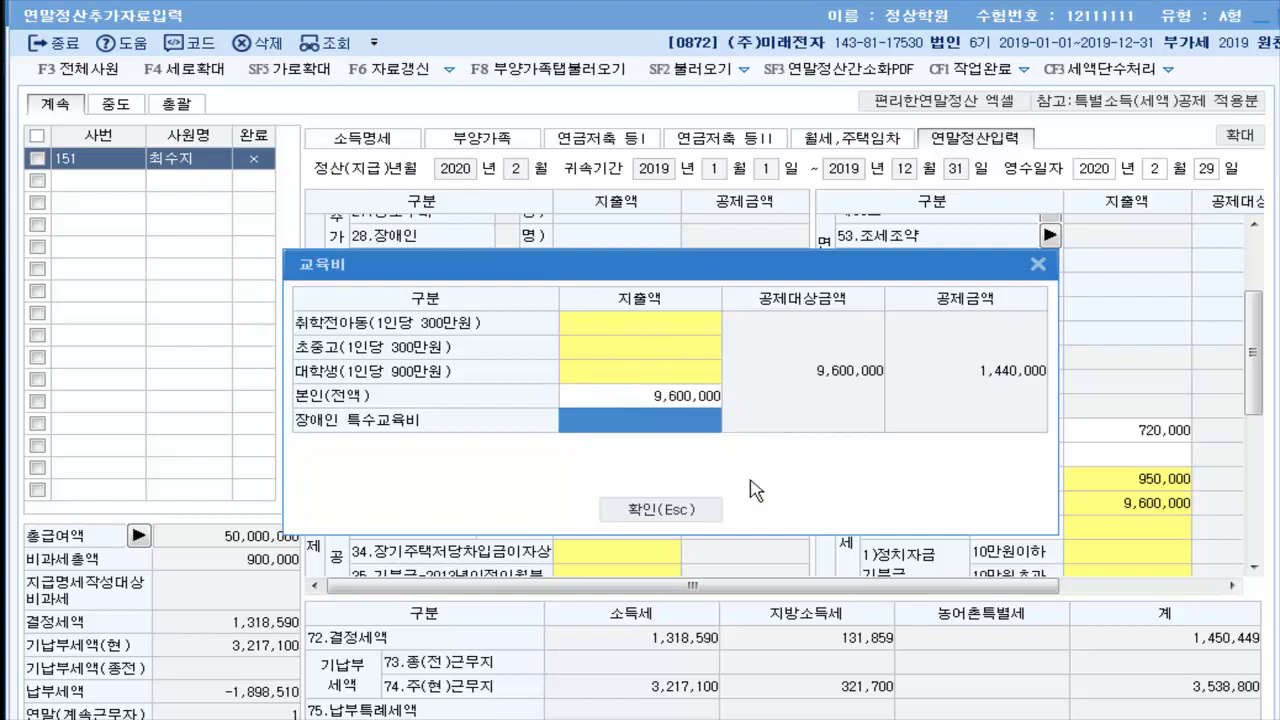
pyautogui.click(676, 516)
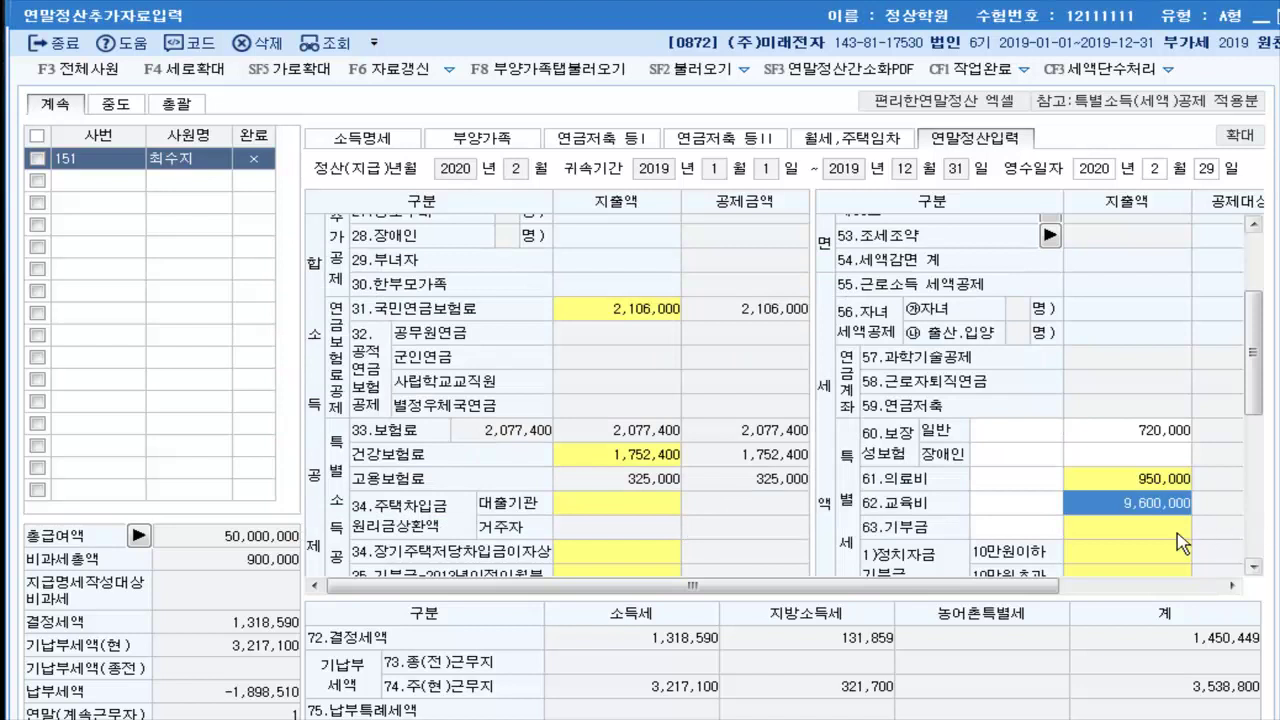
# Under 63.기부금, set 정치자금 기부금 10만원 이하분 to 100,000 and 10만원 초과분 to 200,000
pyautogui.click(1130, 530)
pyautogui.click(1130, 537)
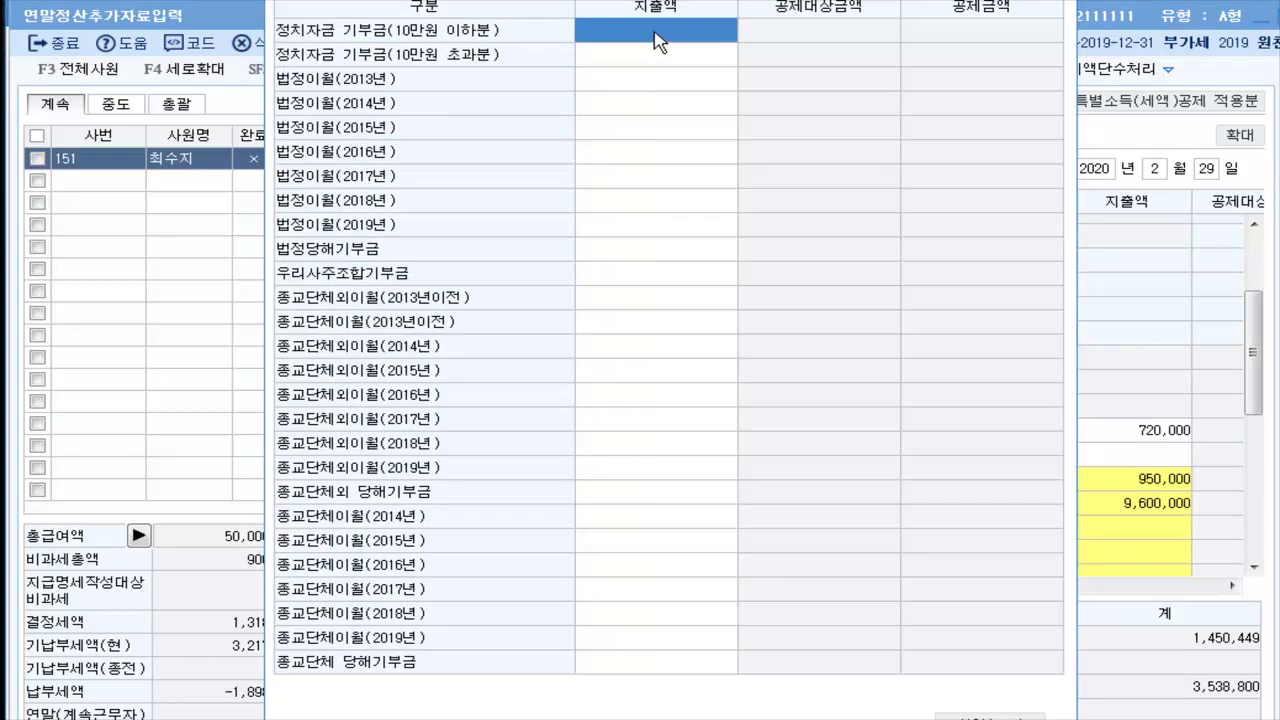
pyautogui.write('1000000')
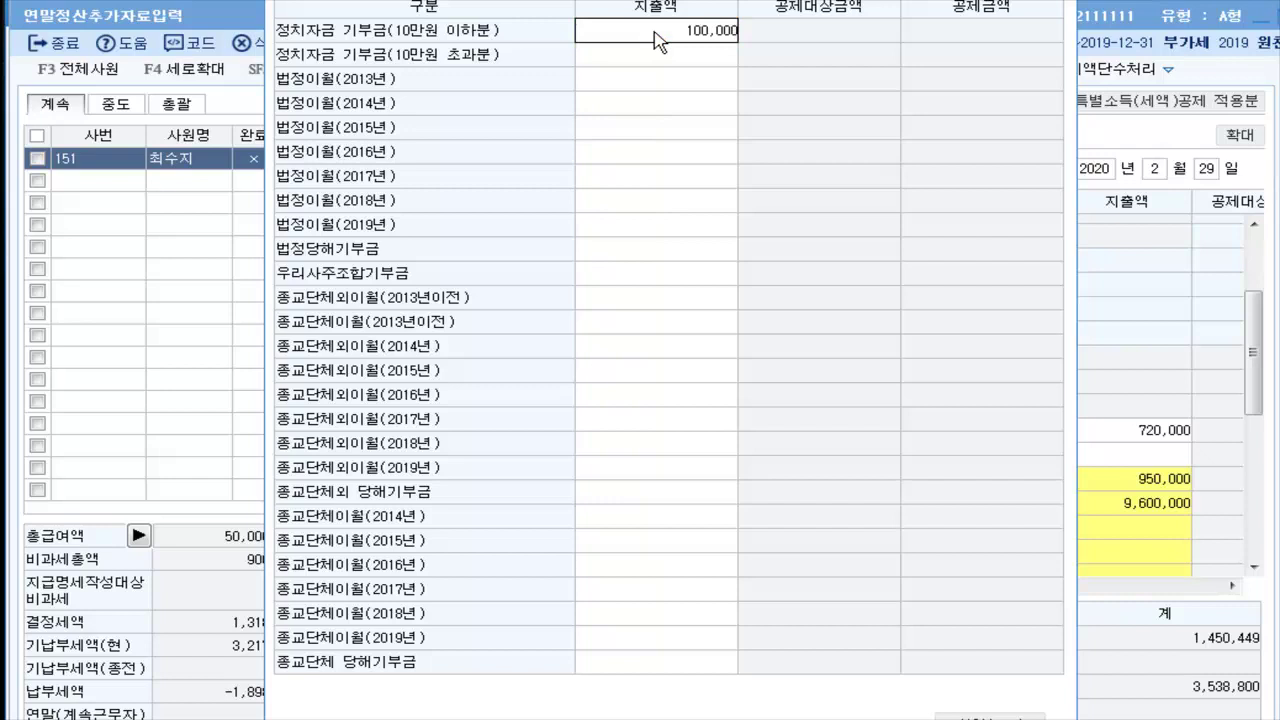
pyautogui.press('Return')
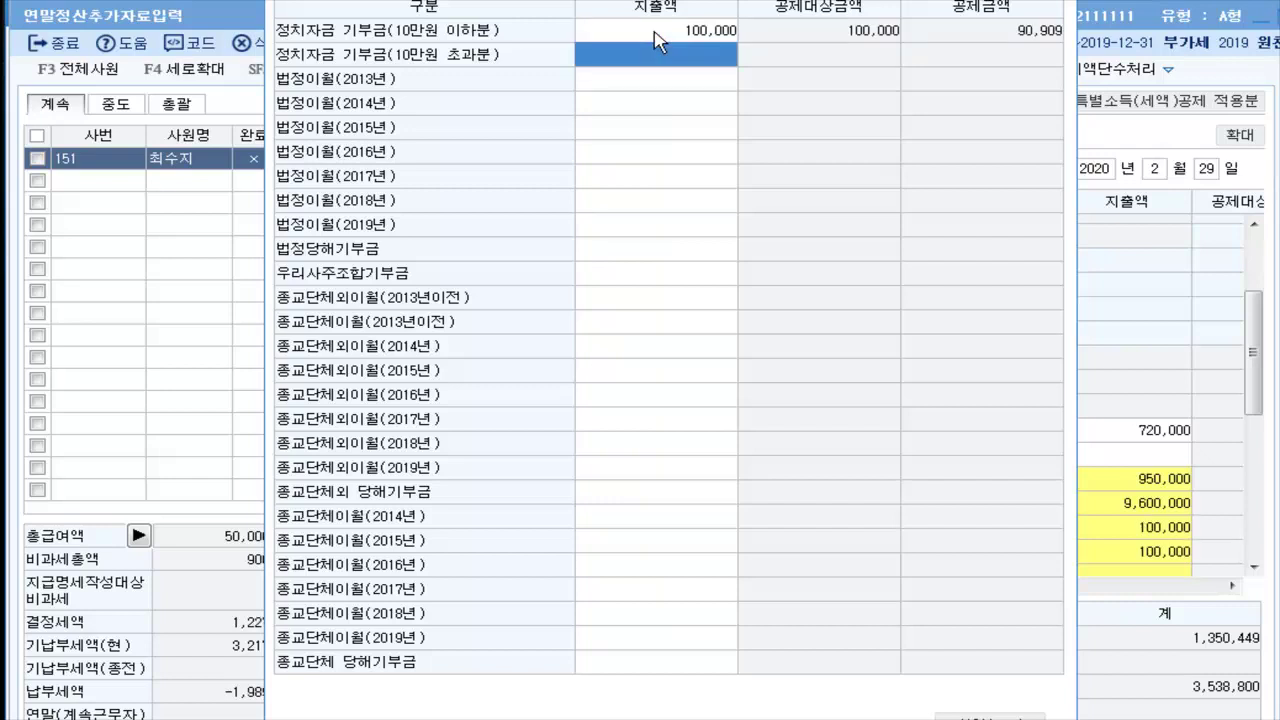
pyautogui.write('2000000')
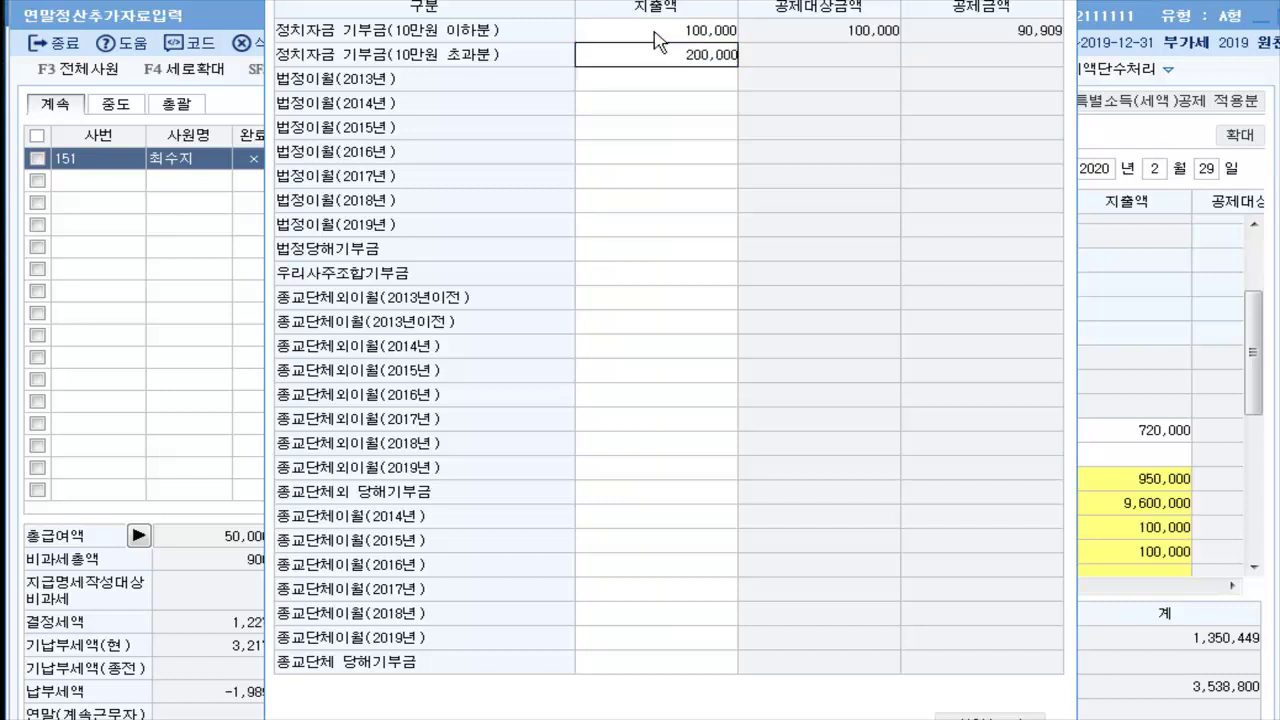
pyautogui.press('Return')
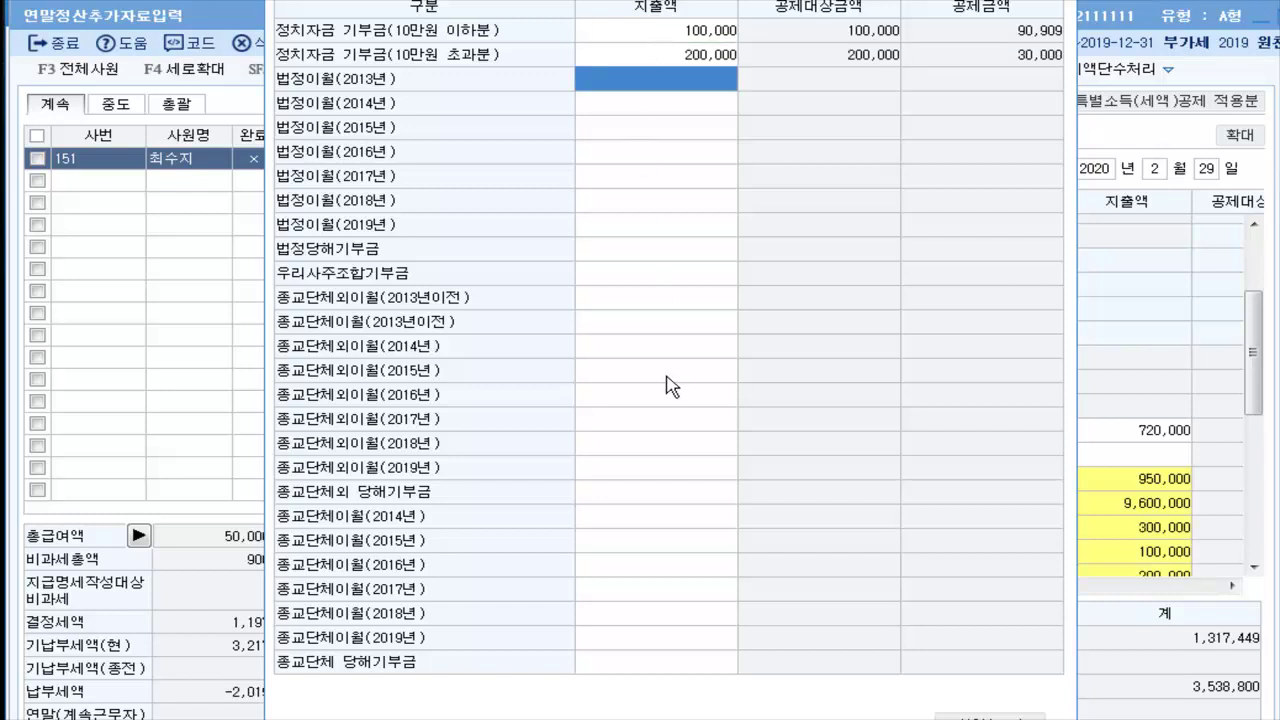
# Set 종교단체외 당해기부금 to 360,000 and confirm the donation entries
pyautogui.click(645, 491)
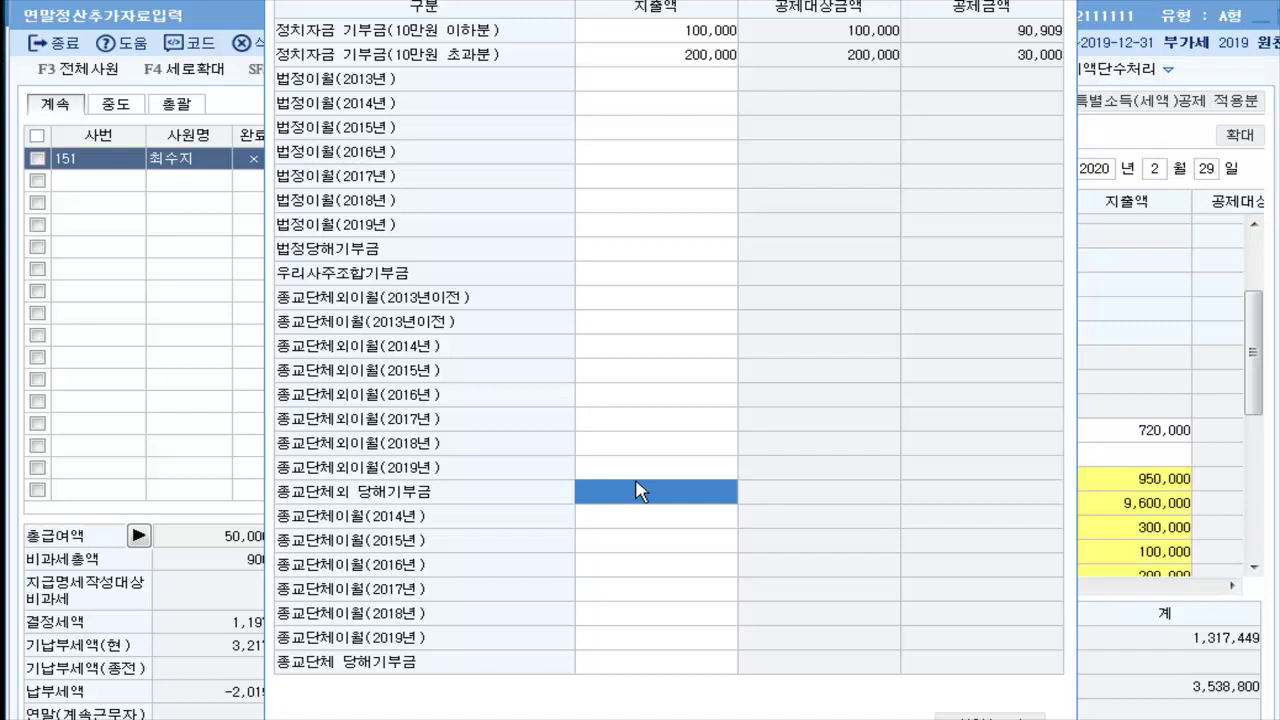
pyautogui.write('360,000')
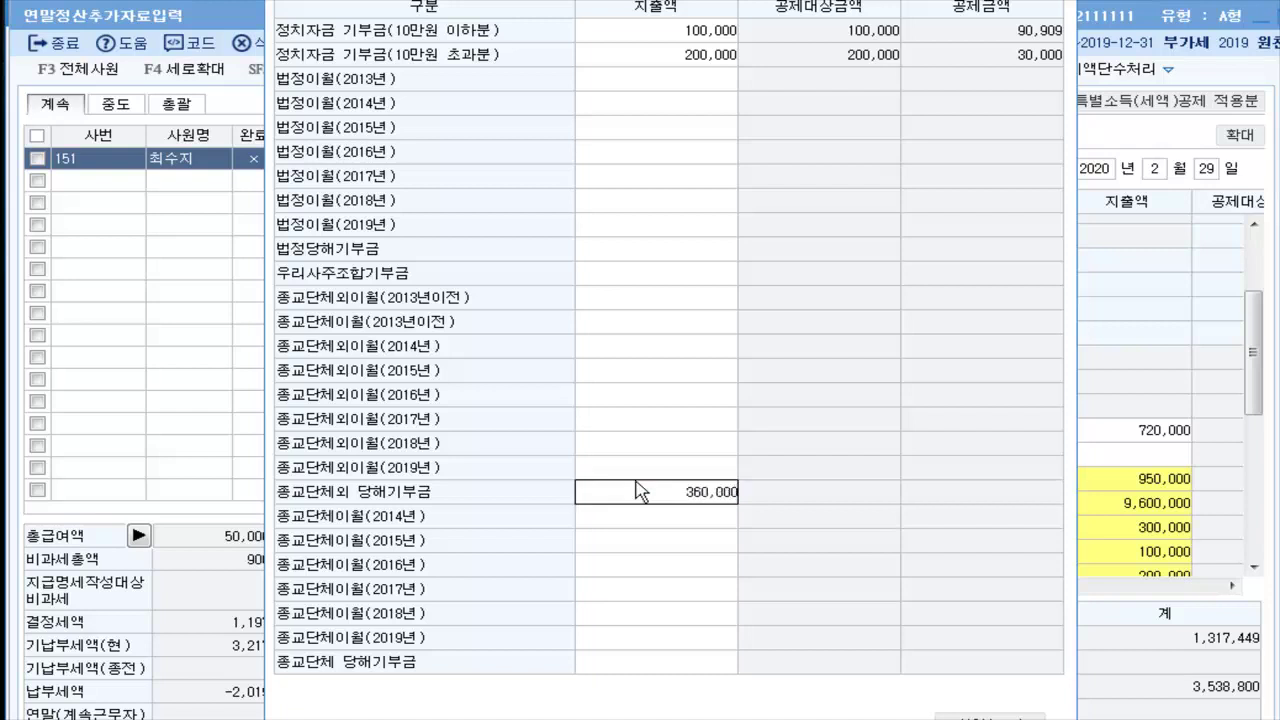
pyautogui.press('Return')
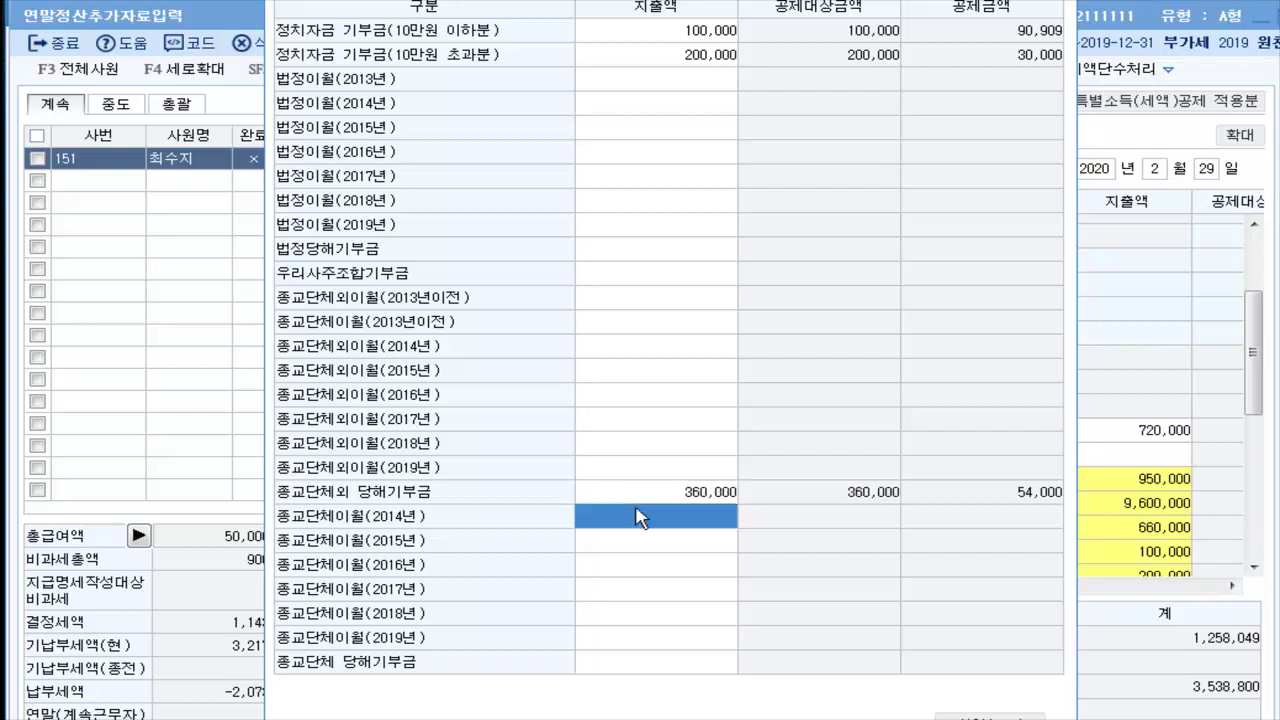
pyautogui.click(945, 715)
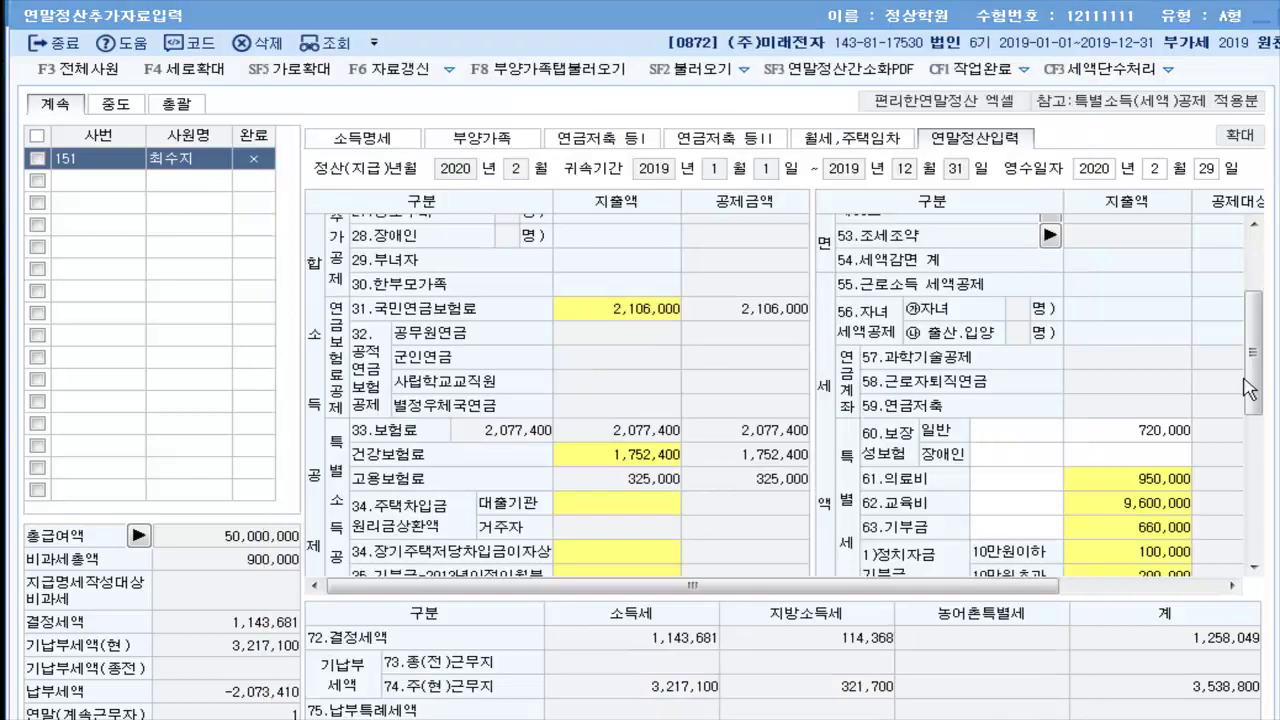
# Open the details of 42.신용카드 등 사용액 and set 대중교통이용분 to 150,000
pyautogui.moveTo(1247, 378); pyautogui.dragTo(1262, 505)
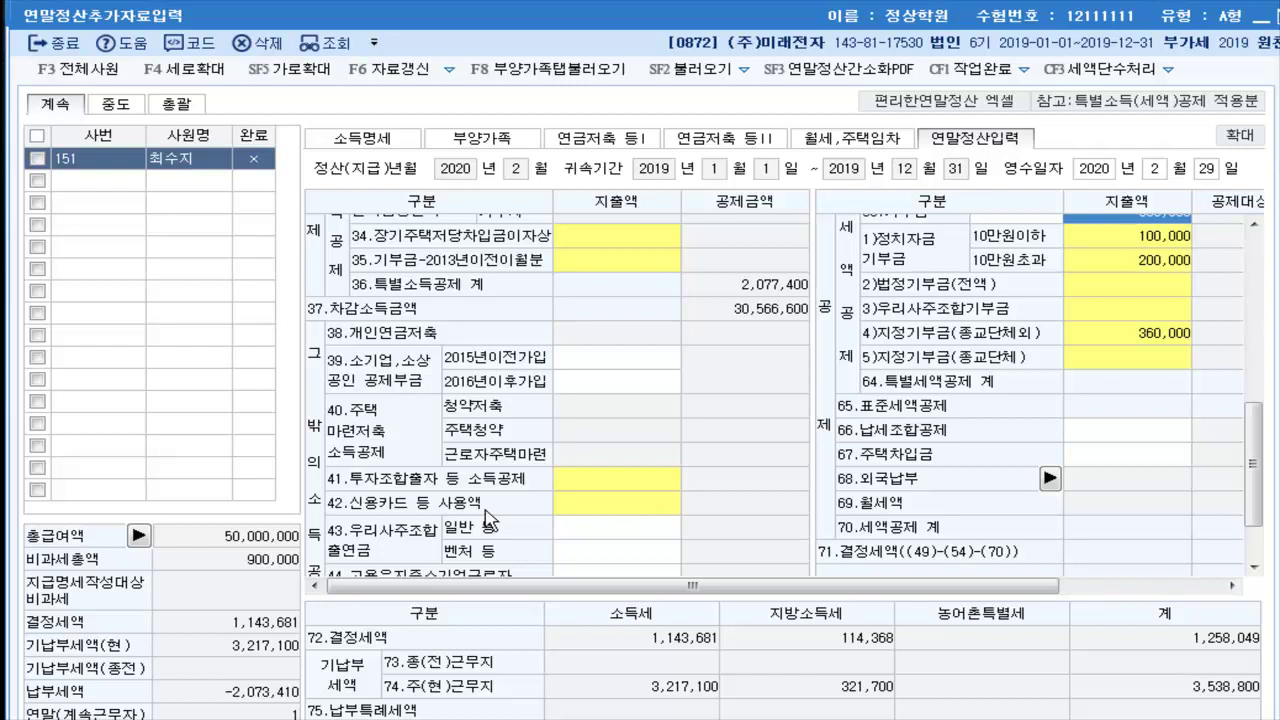
pyautogui.click(627, 509)
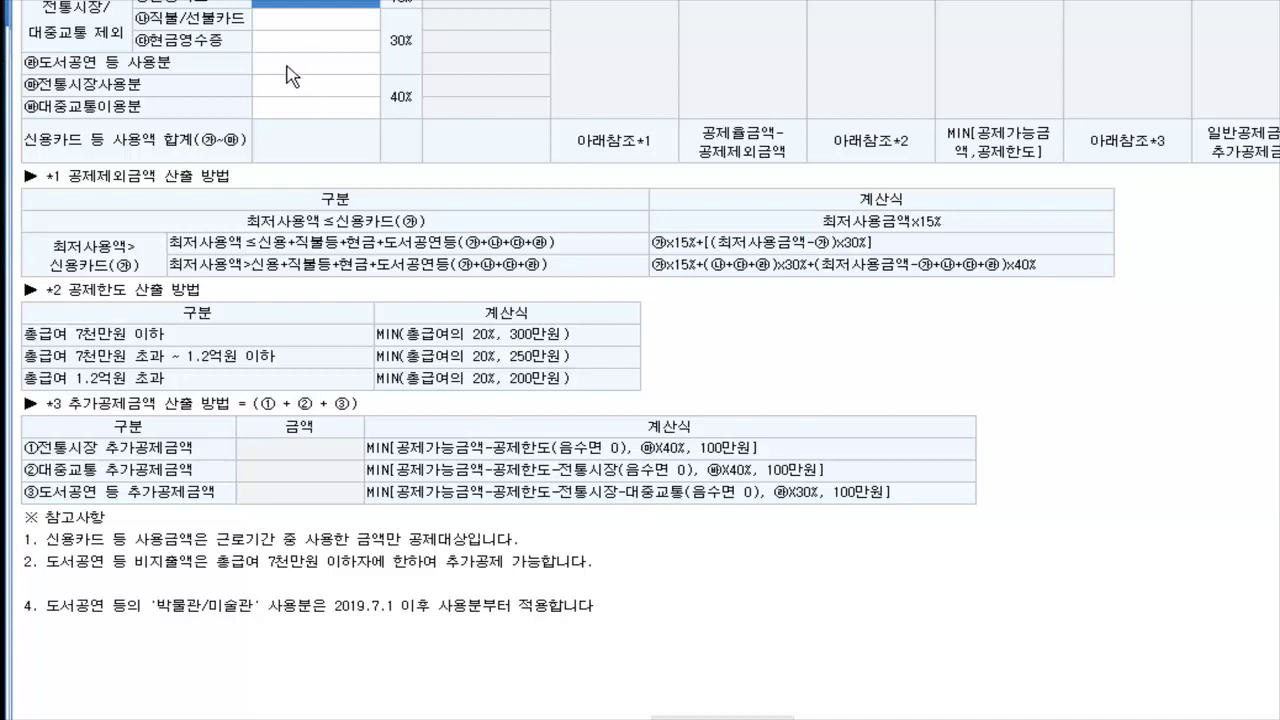
pyautogui.click(288, 103)
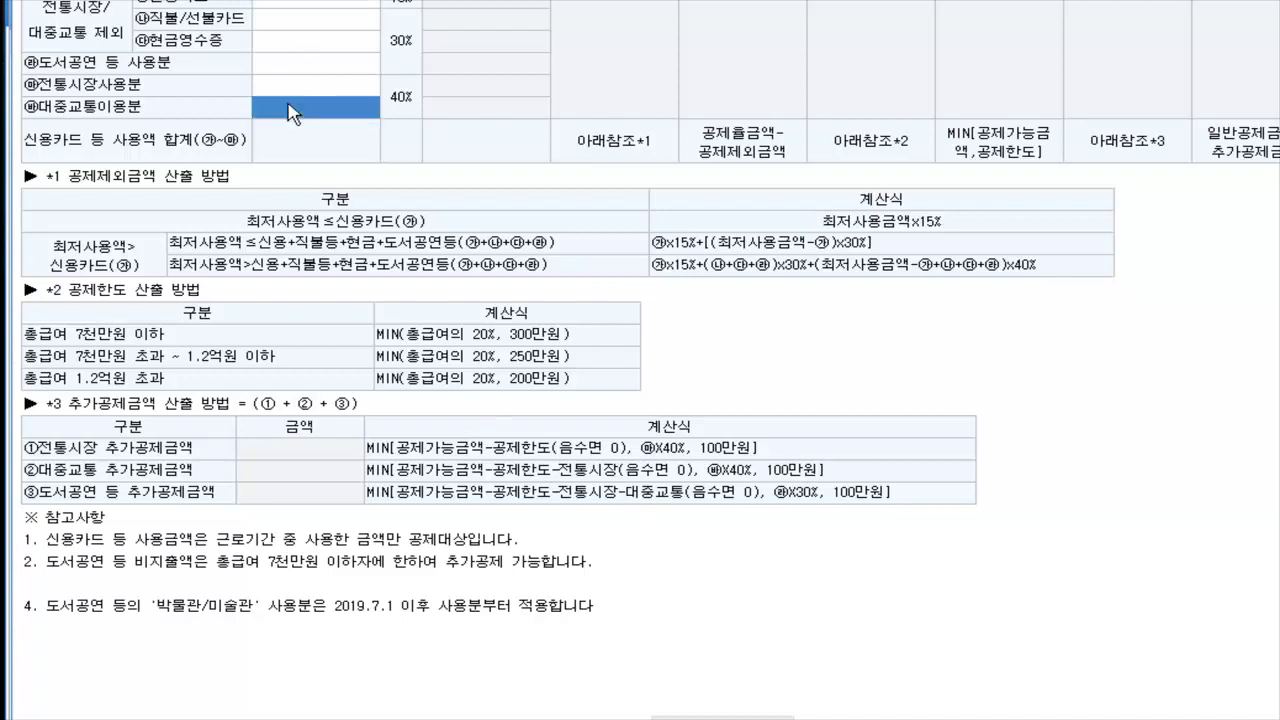
pyautogui.write('1500000')
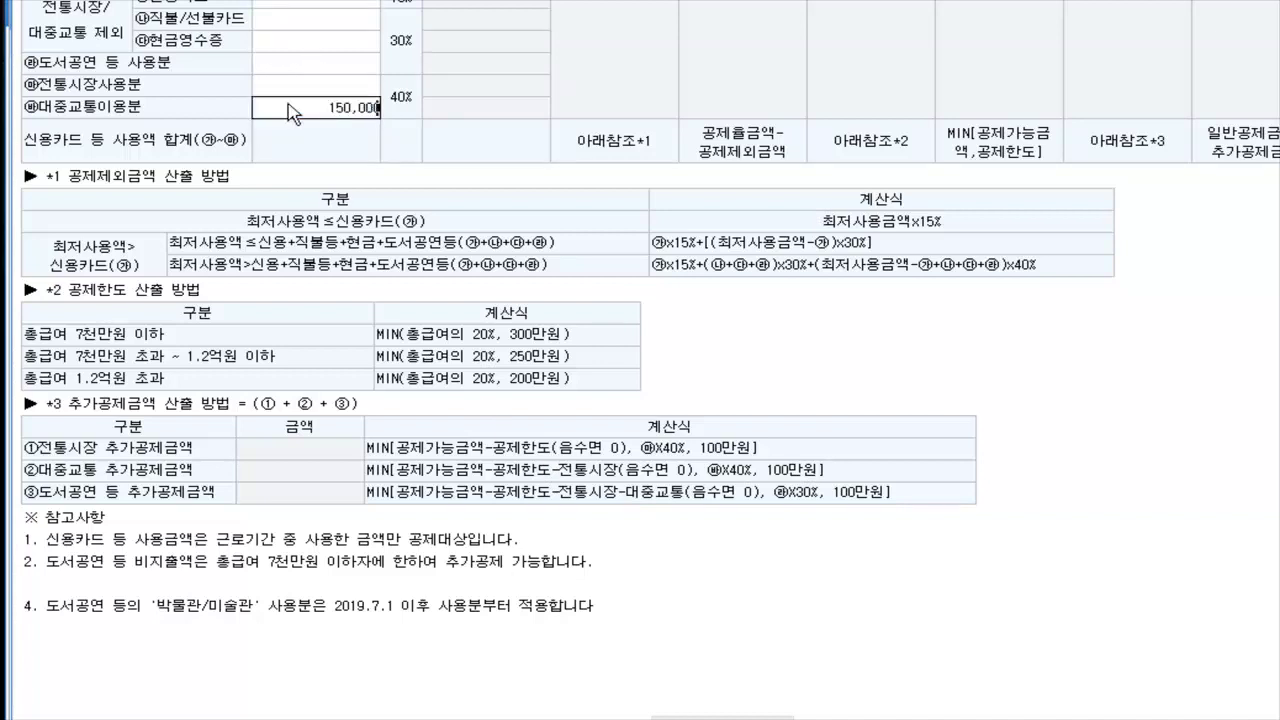
pyautogui.press('Return')
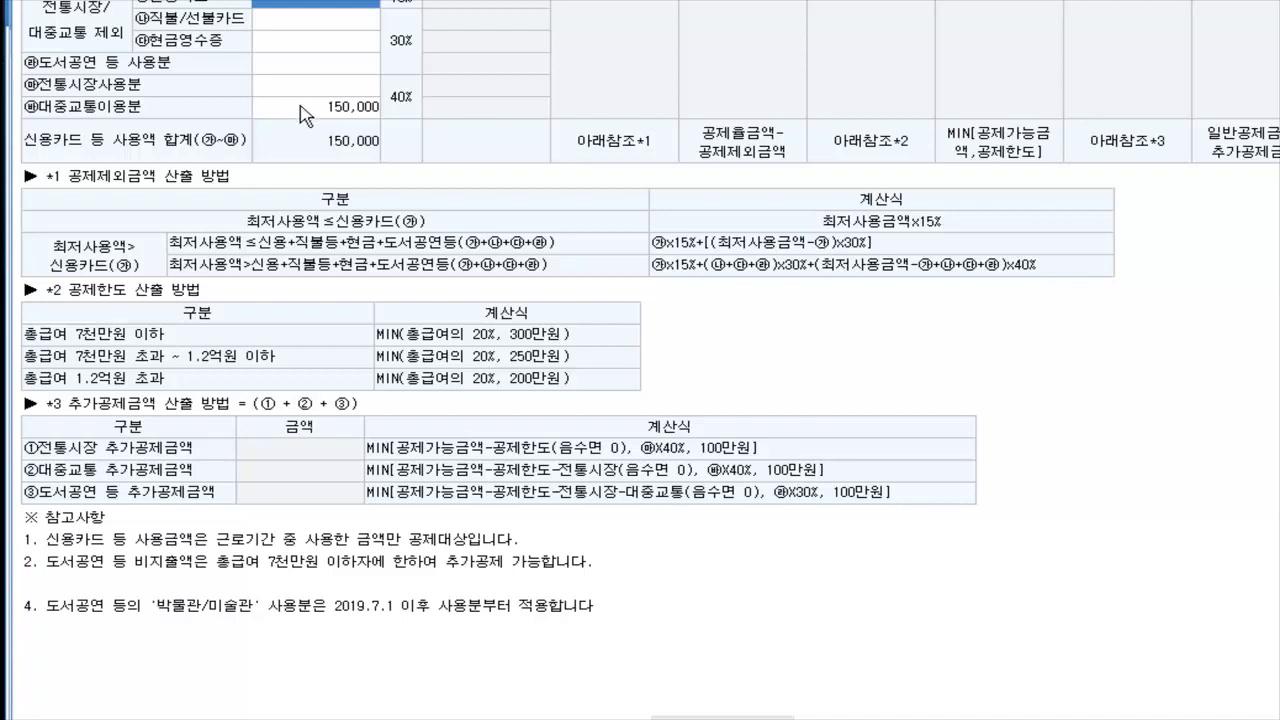
# Set 신용카드 spending to 15,000,000 and 현금영수증 to 250,000, and confirm the card usage entries
pyautogui.write('0000')
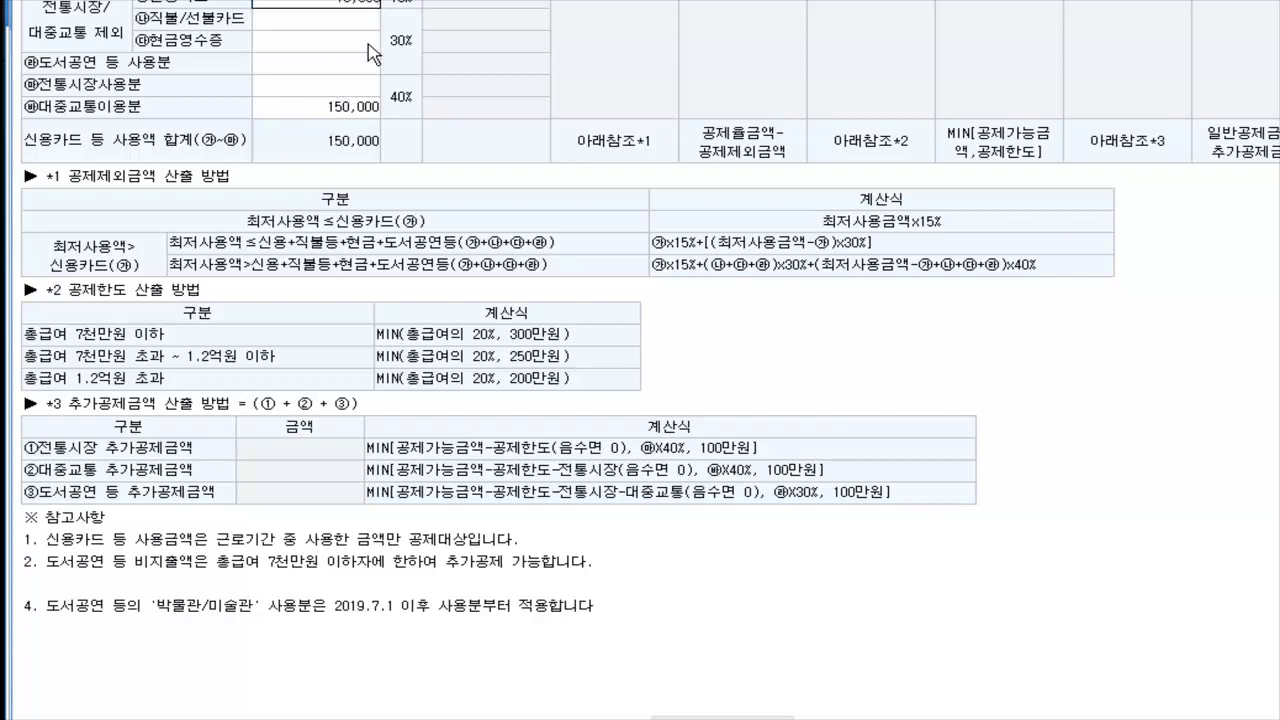
pyautogui.press('Tab')
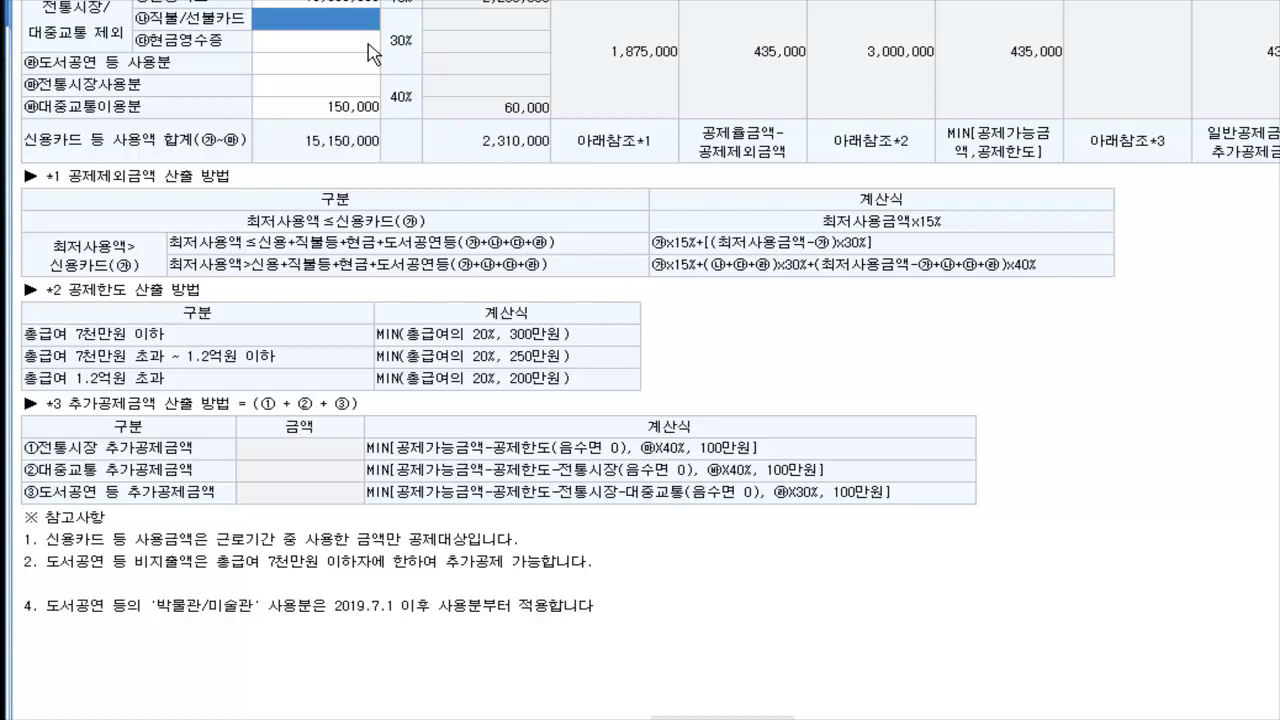
pyautogui.click(358, 41)
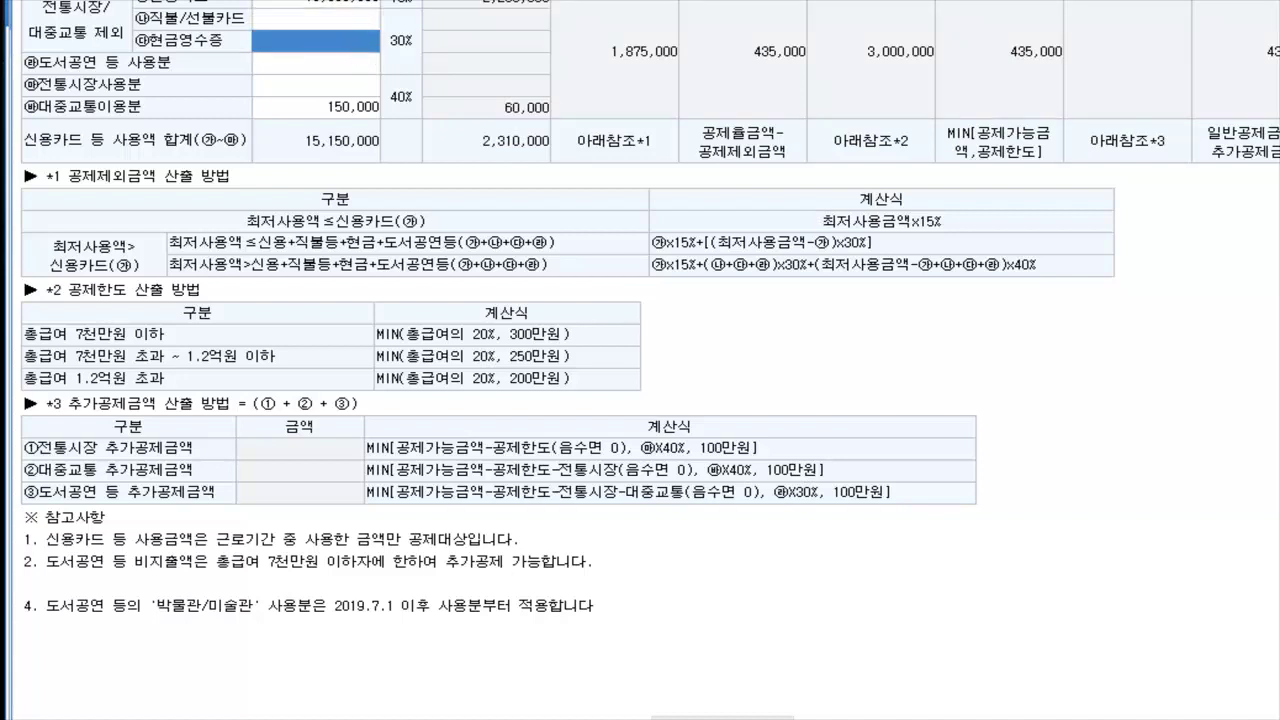
pyautogui.write('2500000')
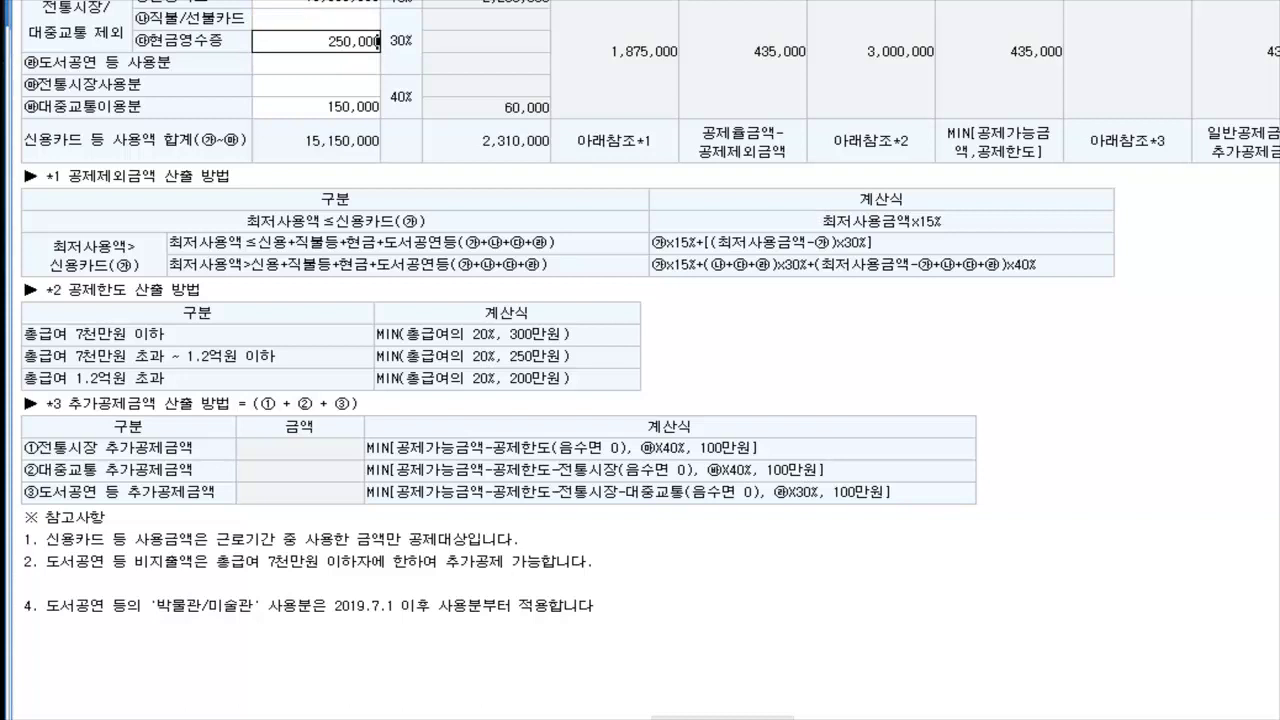
pyautogui.press('Tab')
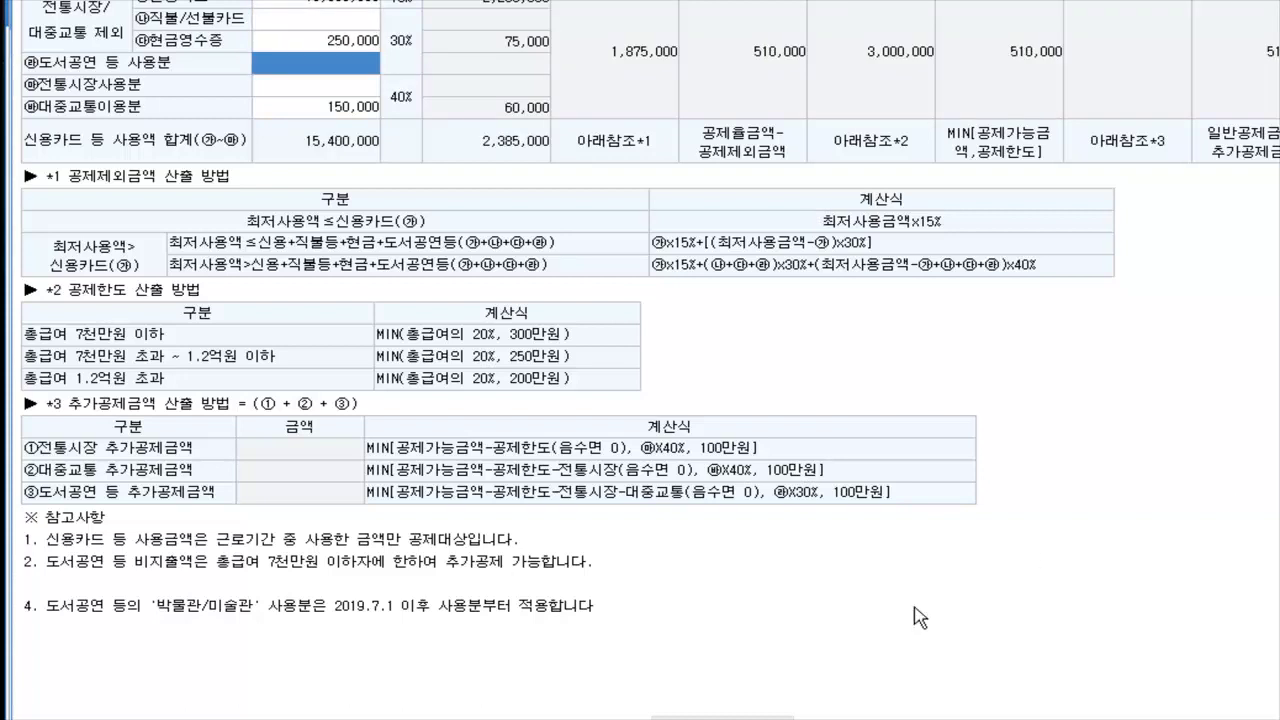
pyautogui.click(722, 718)
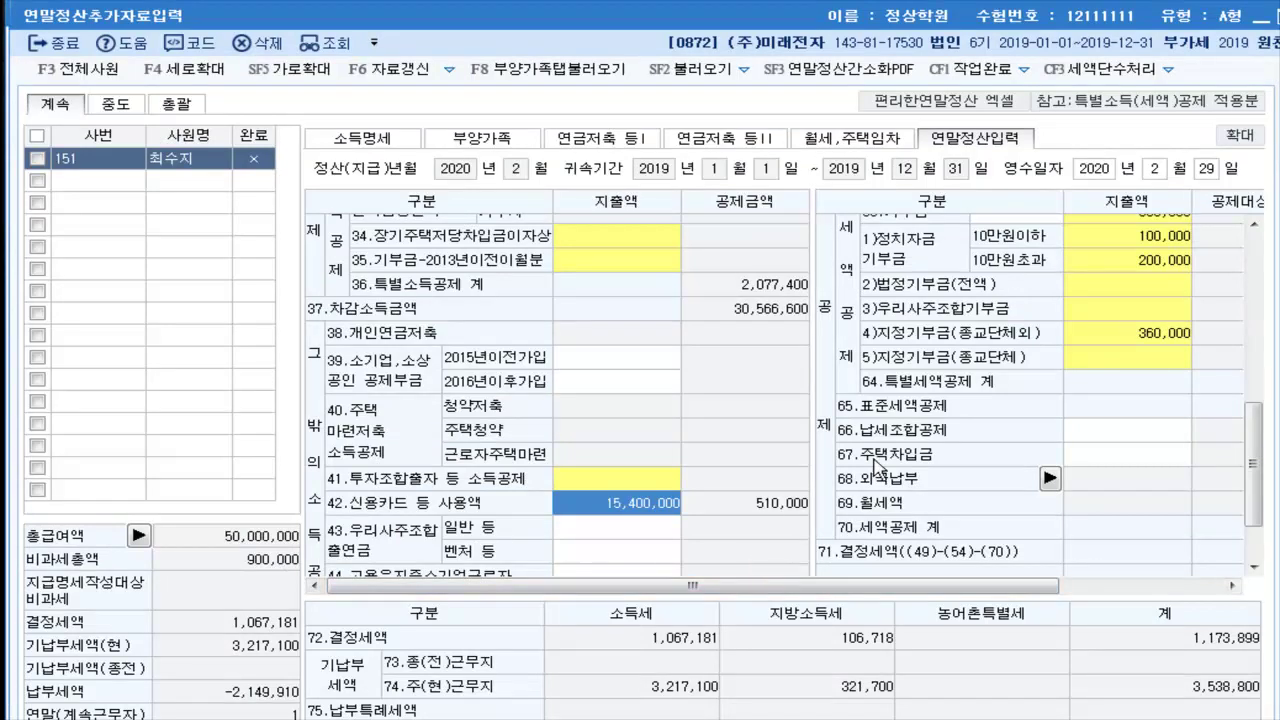
# Add 900,000 for 그 밖의 공제대상자 under 61.의료비 and confirm the medical expenses
pyautogui.scroll(3, 1260, 450)
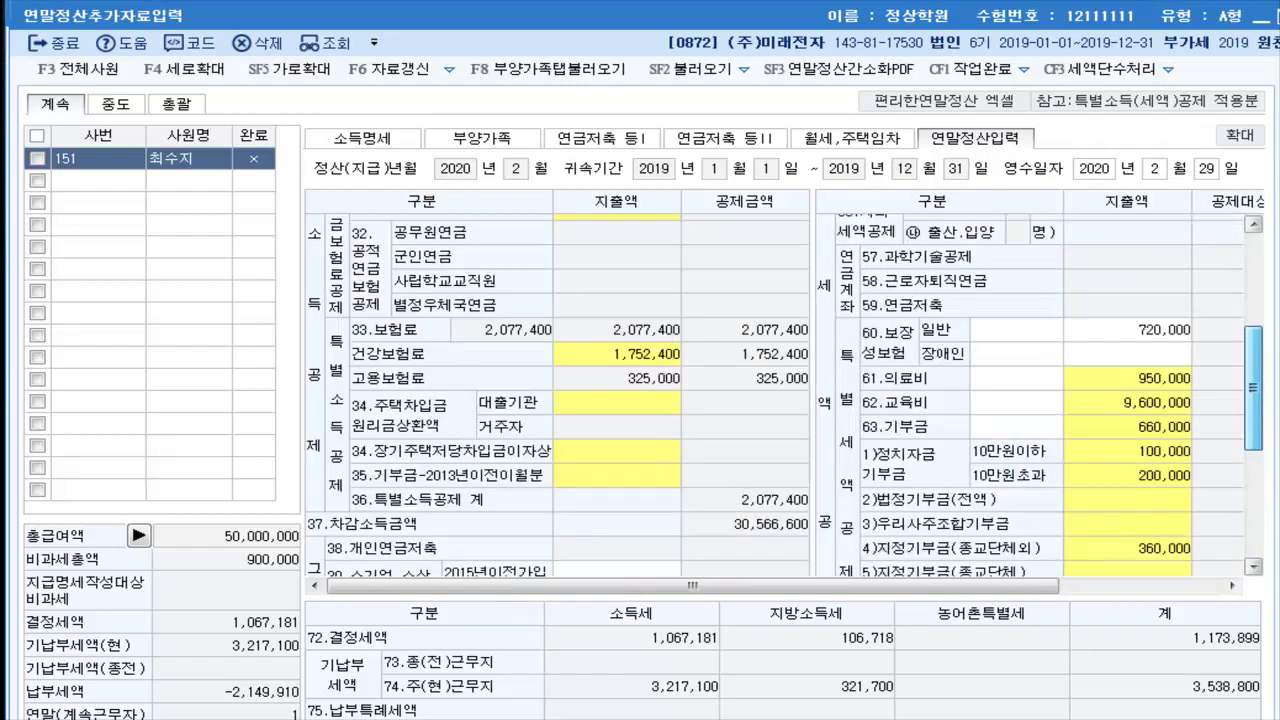
pyautogui.click(1143, 396)
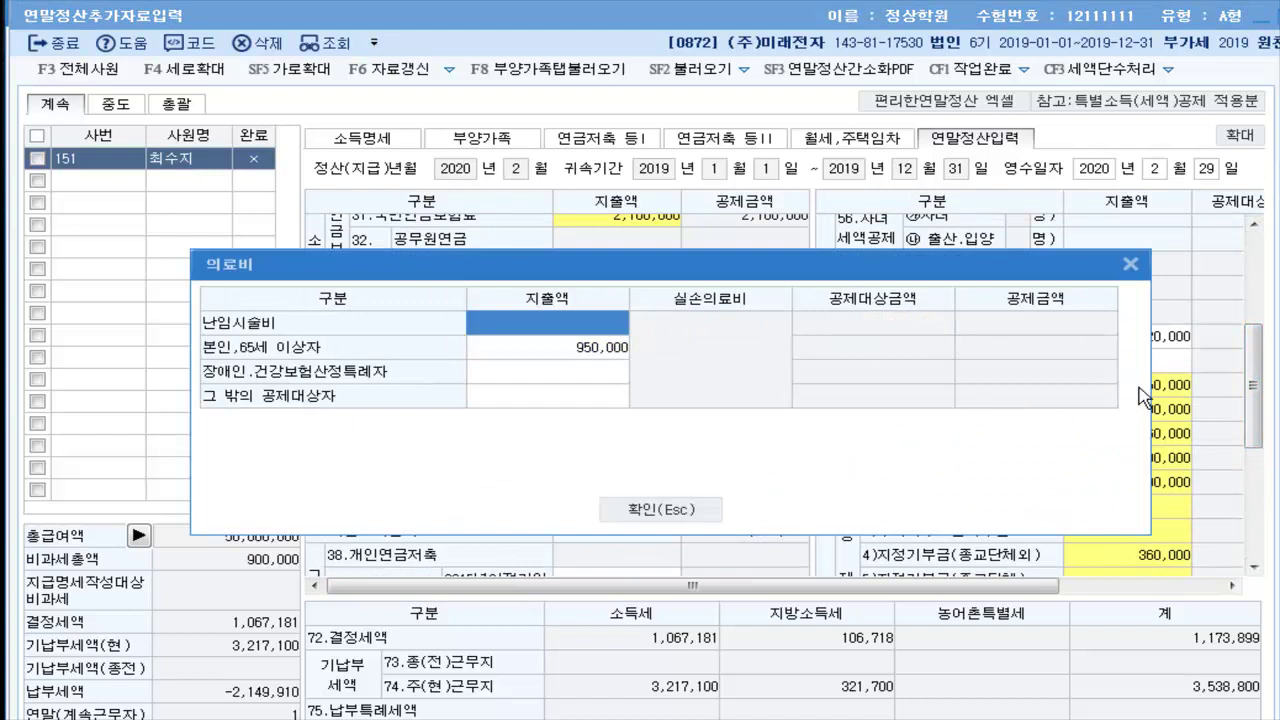
pyautogui.click(572, 400)
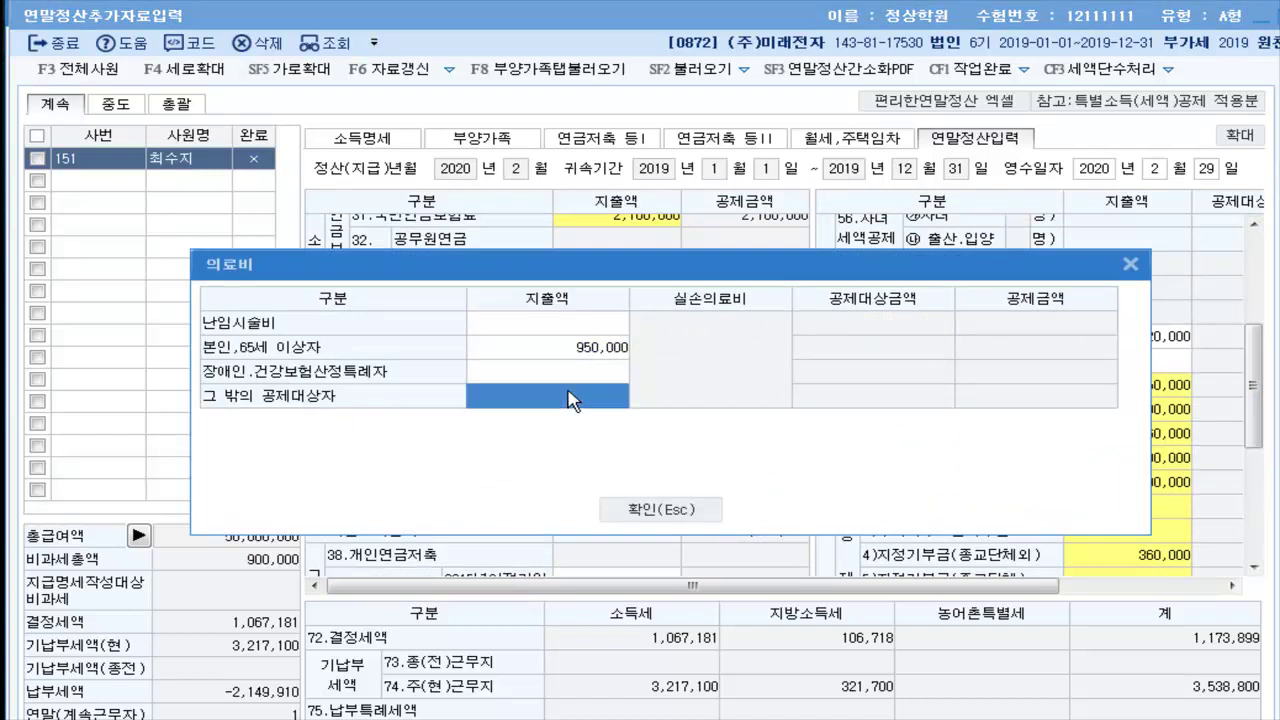
pyautogui.write('9000000')
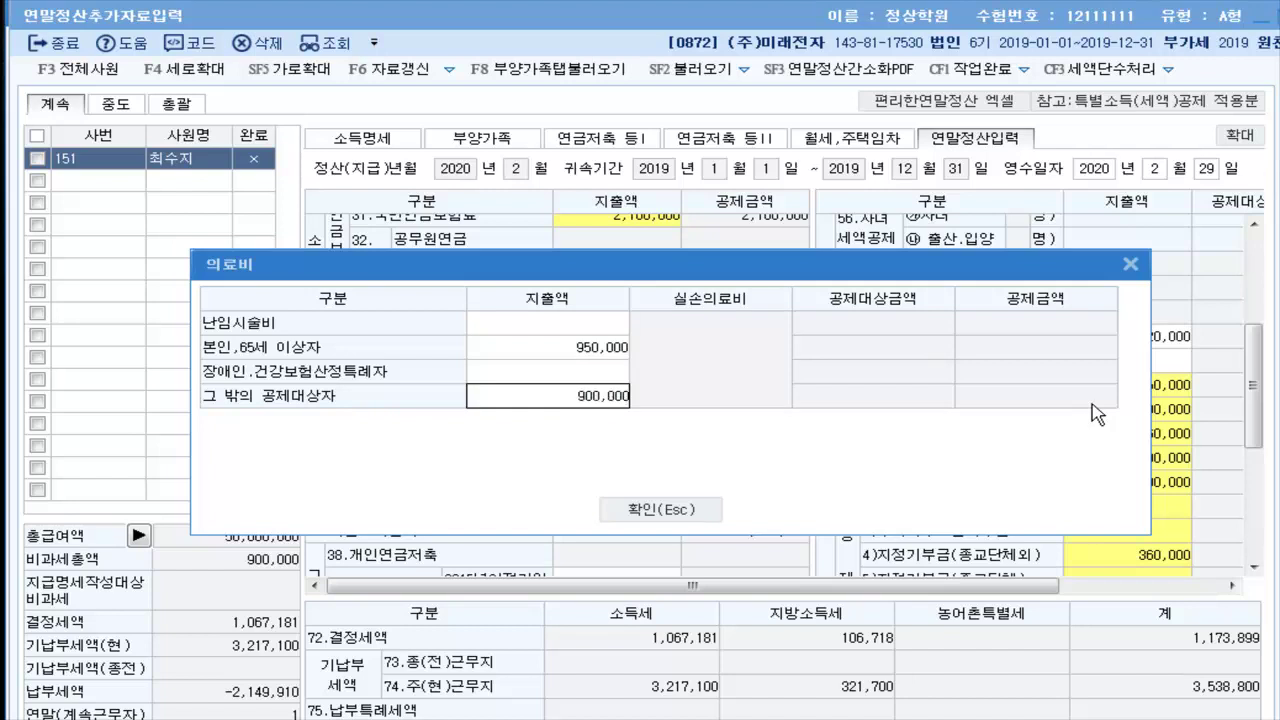
pyautogui.press('Return')
pyautogui.click(658, 510)
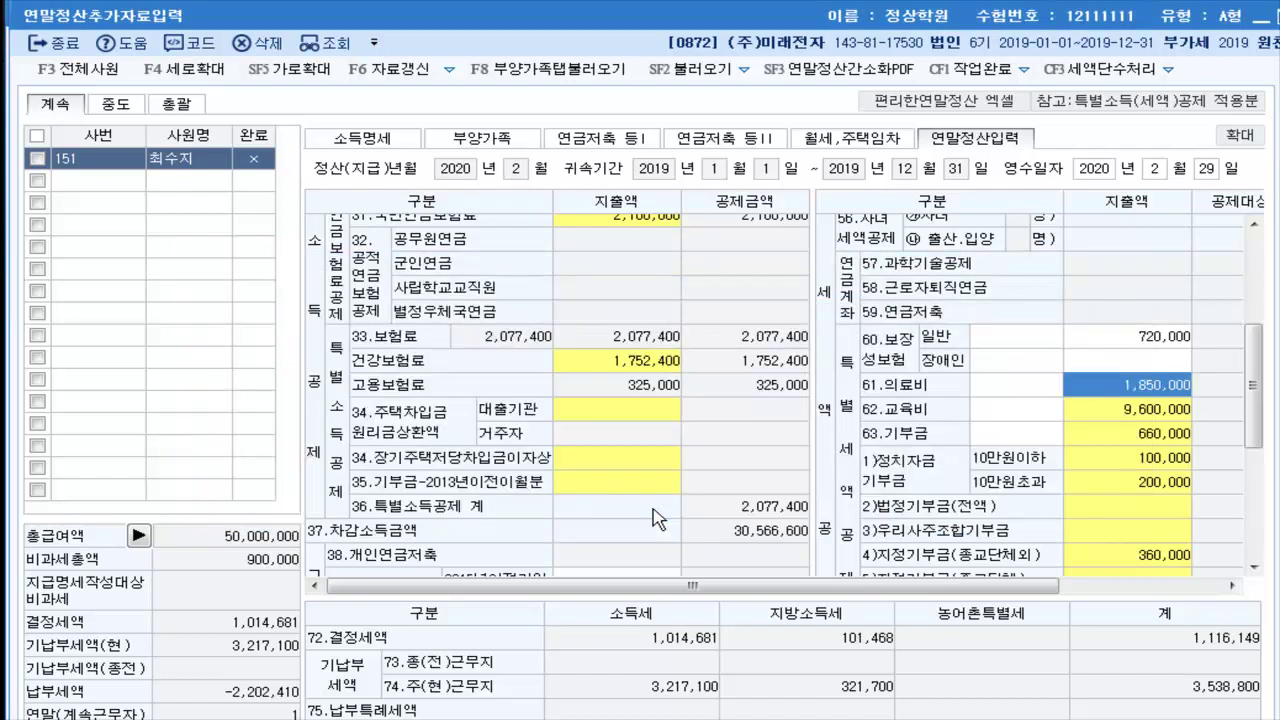
# Add a 300,000 expense for 취학전아동 under 62.교육비 and confirm the education expenses
pyautogui.doubleClick(1128, 412)
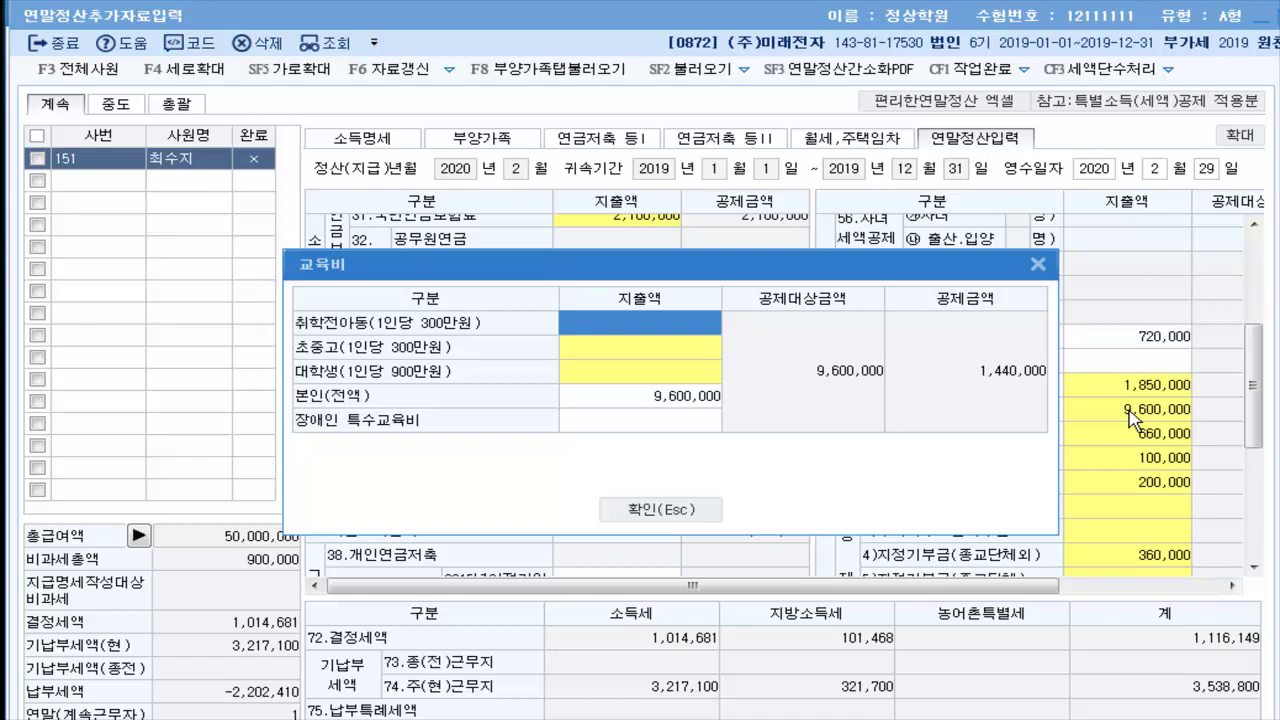
pyautogui.press('Return')
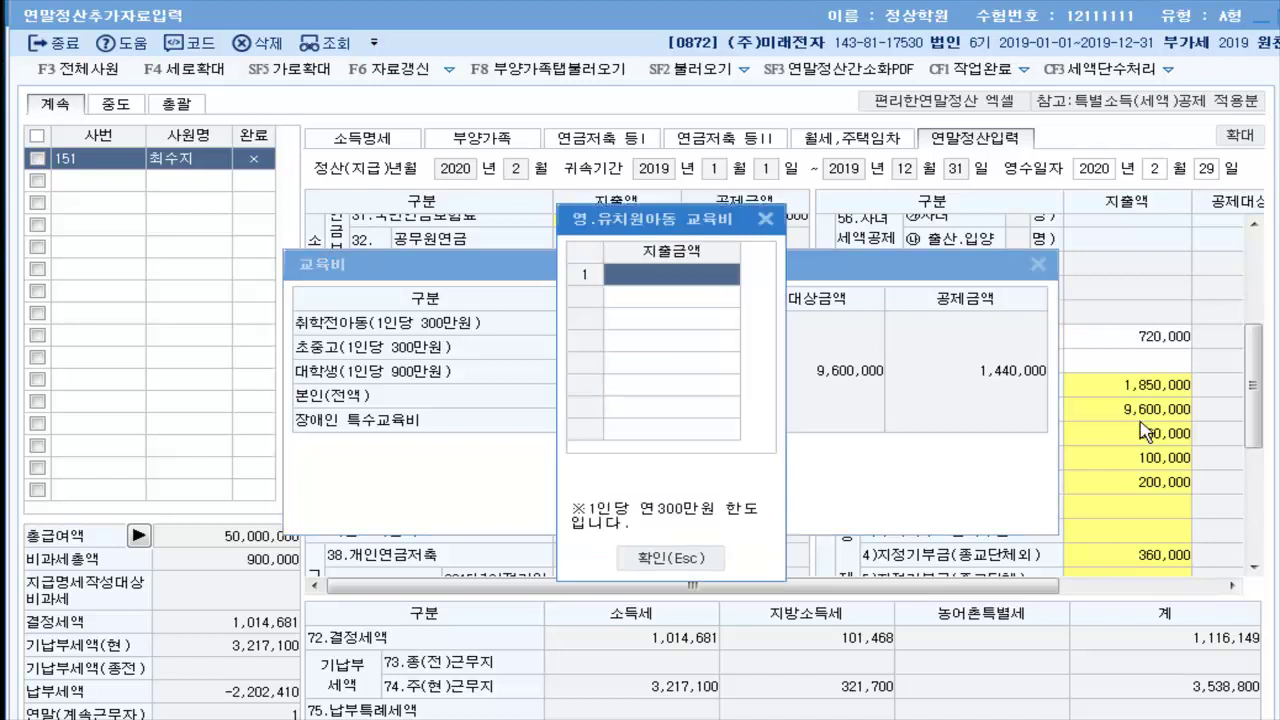
pyautogui.write('3000000')
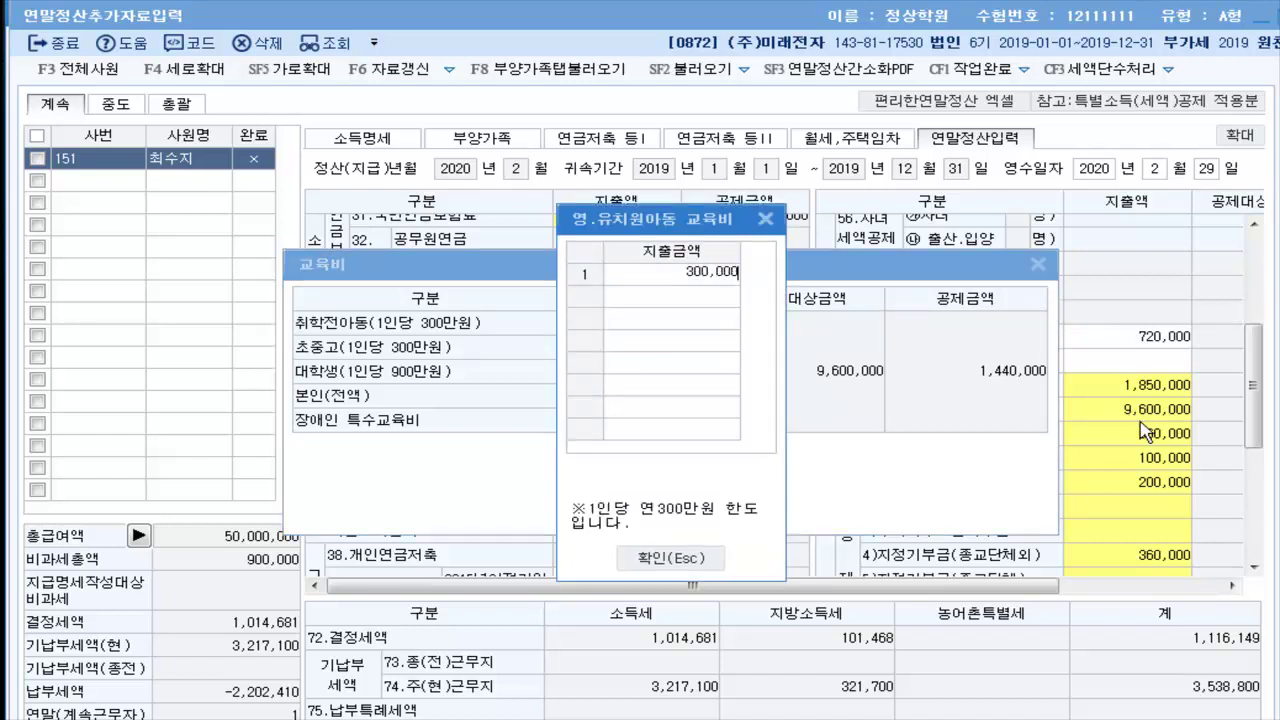
pyautogui.press('Return')
pyautogui.click(688, 558)
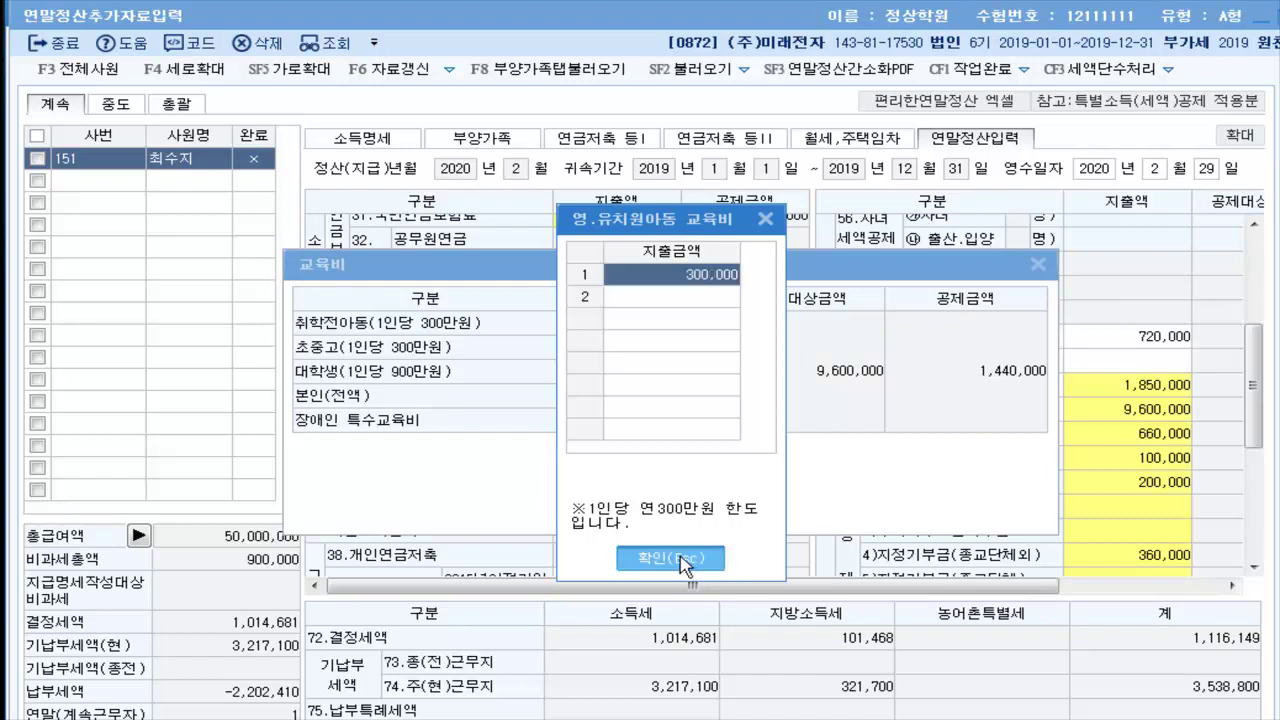
pyautogui.click(686, 514)
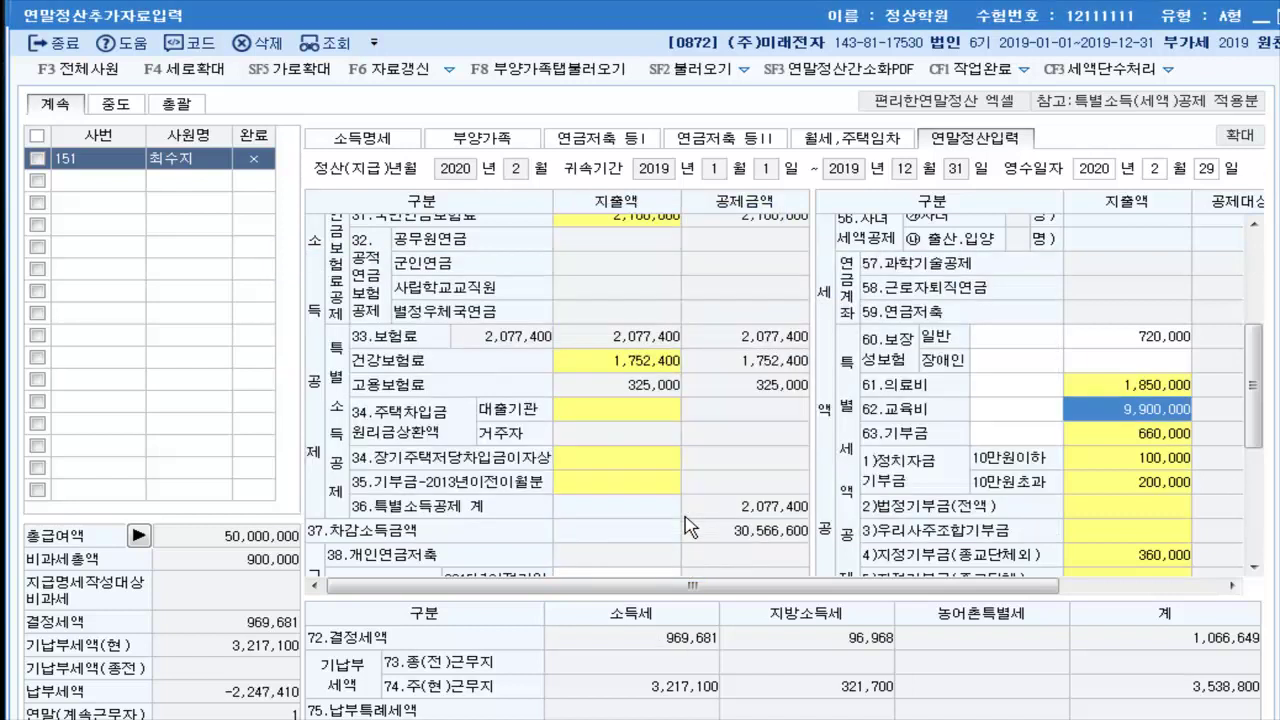